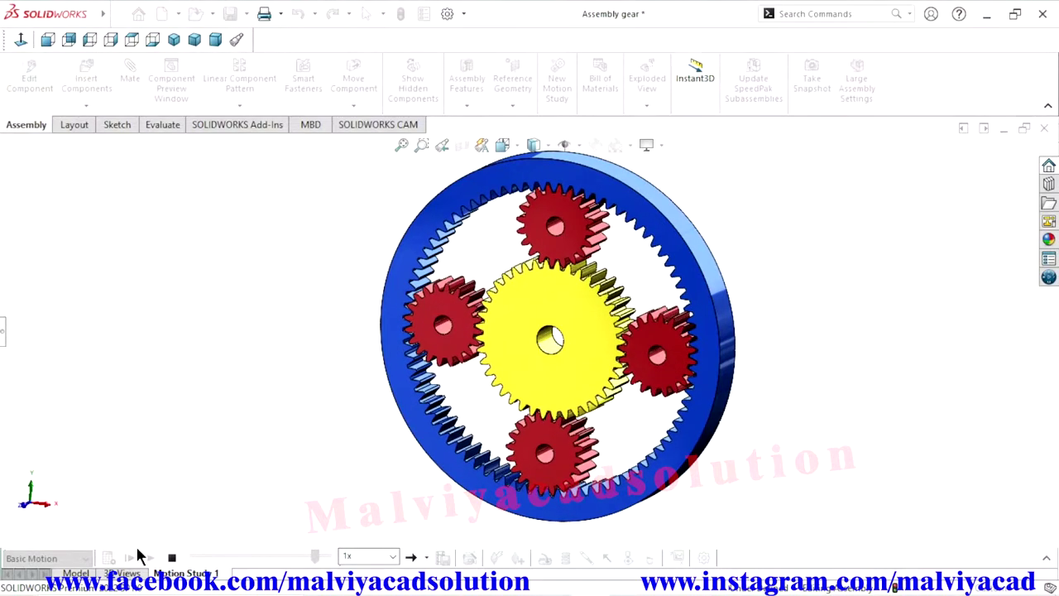
Stop the gear animation, switch playback mode to Reciprocate, and play it again.
left_click(171, 559)
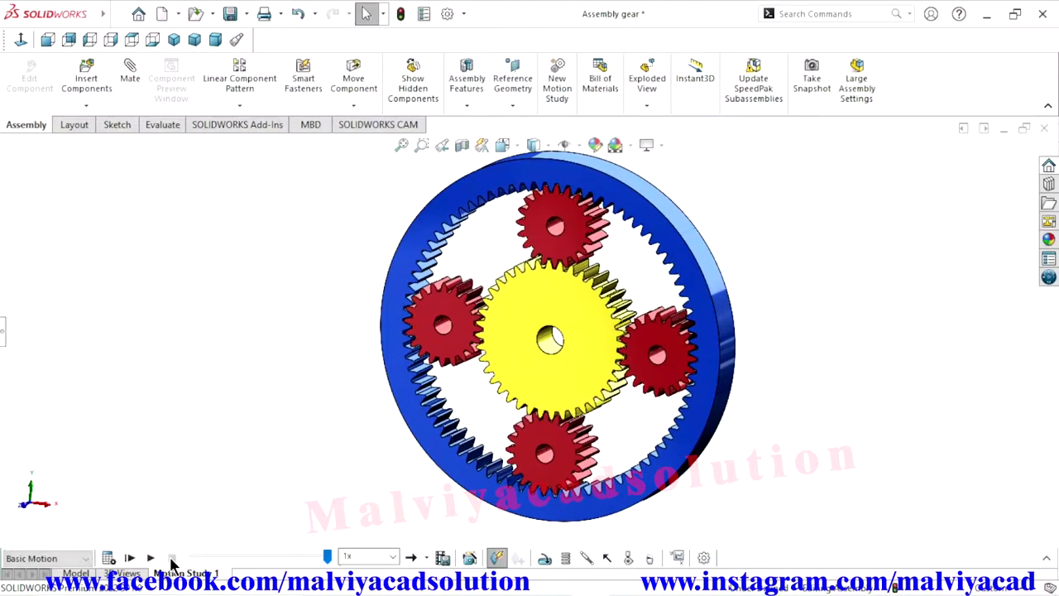
left_click(427, 559)
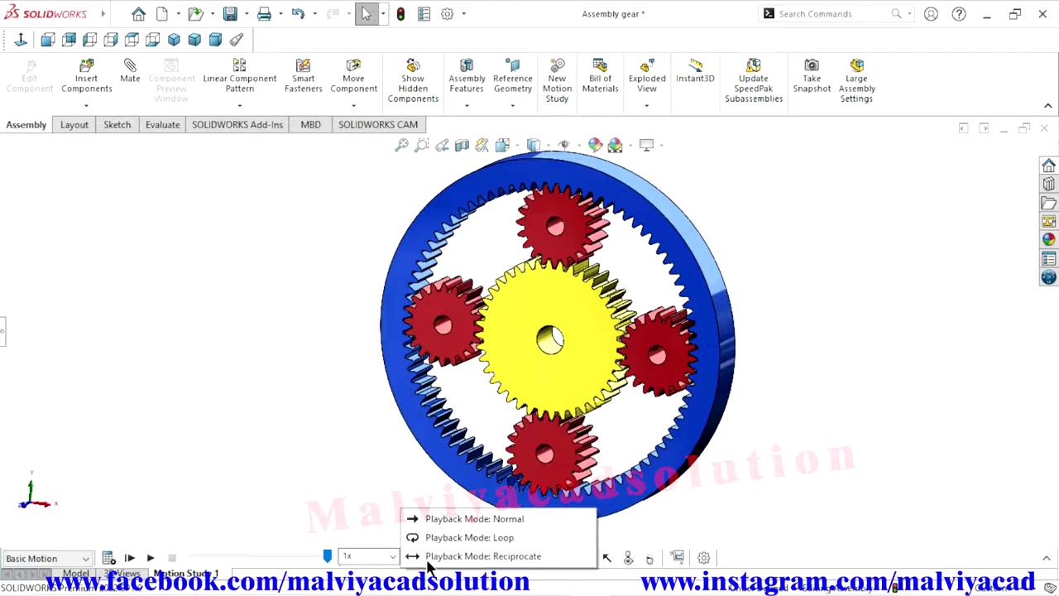
left_click(439, 558)
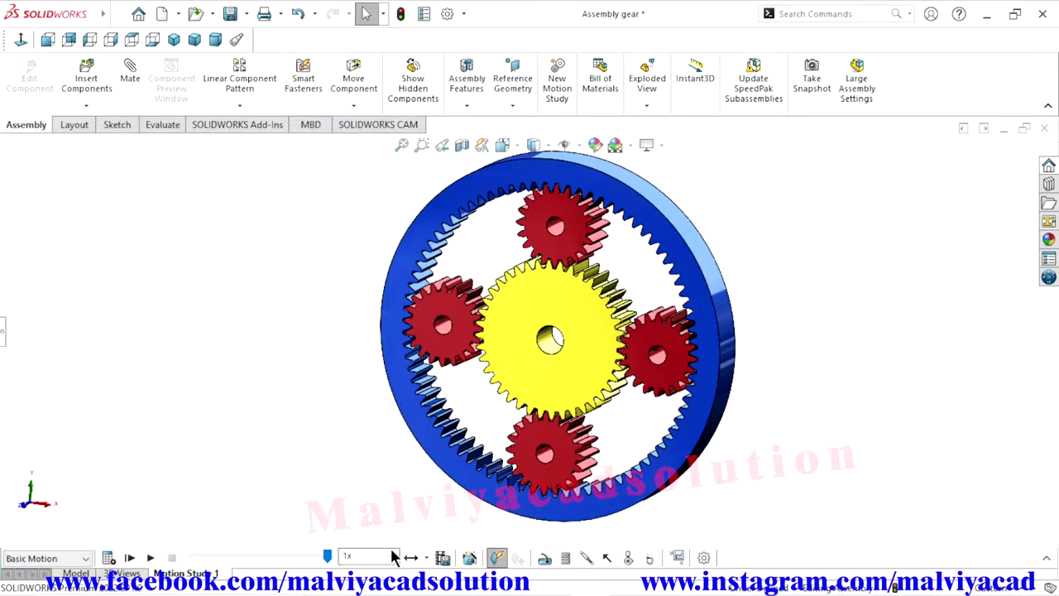
left_click(151, 558)
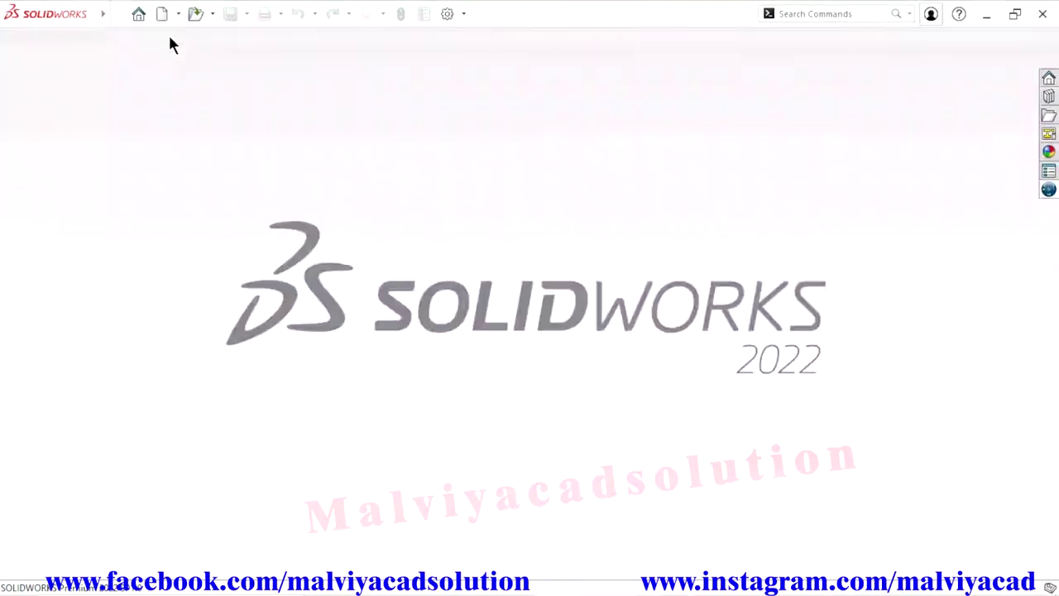
Create a new assembly without inserting a component and apply the Plain White scene.
left_click(162, 14)
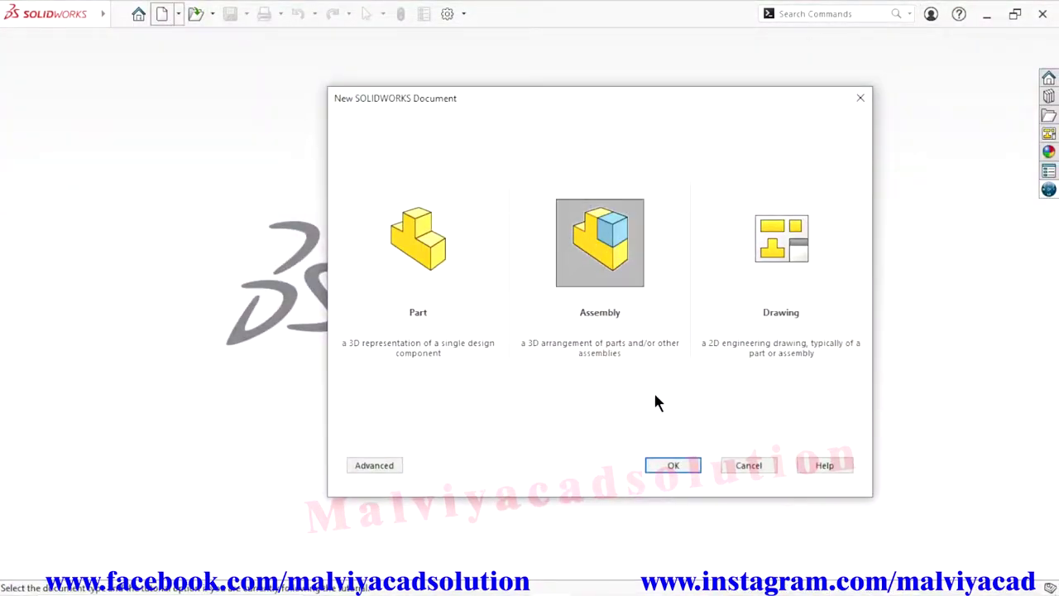
left_click(673, 466)
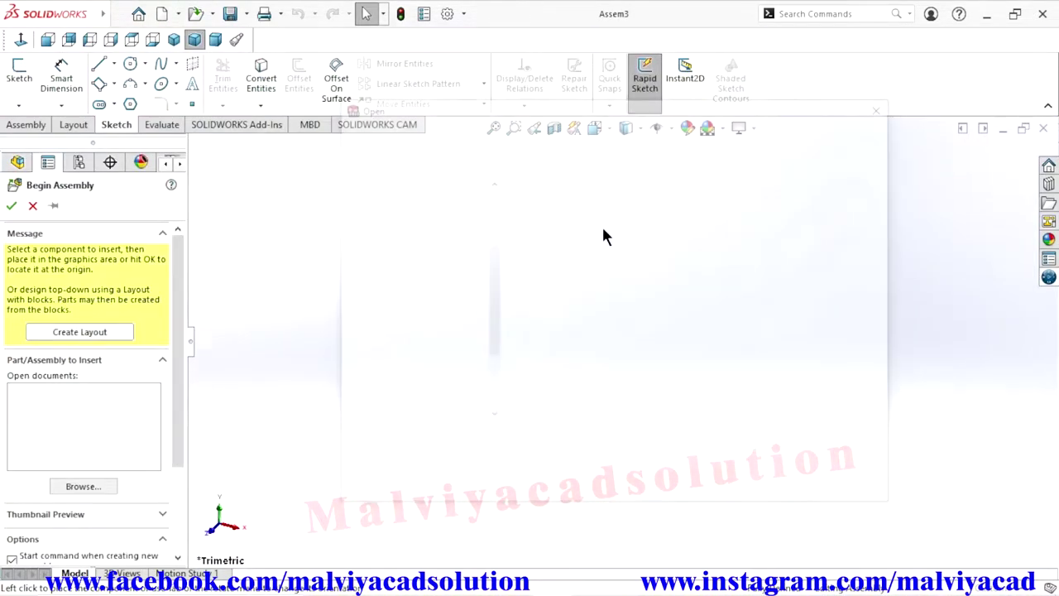
key("Escape")
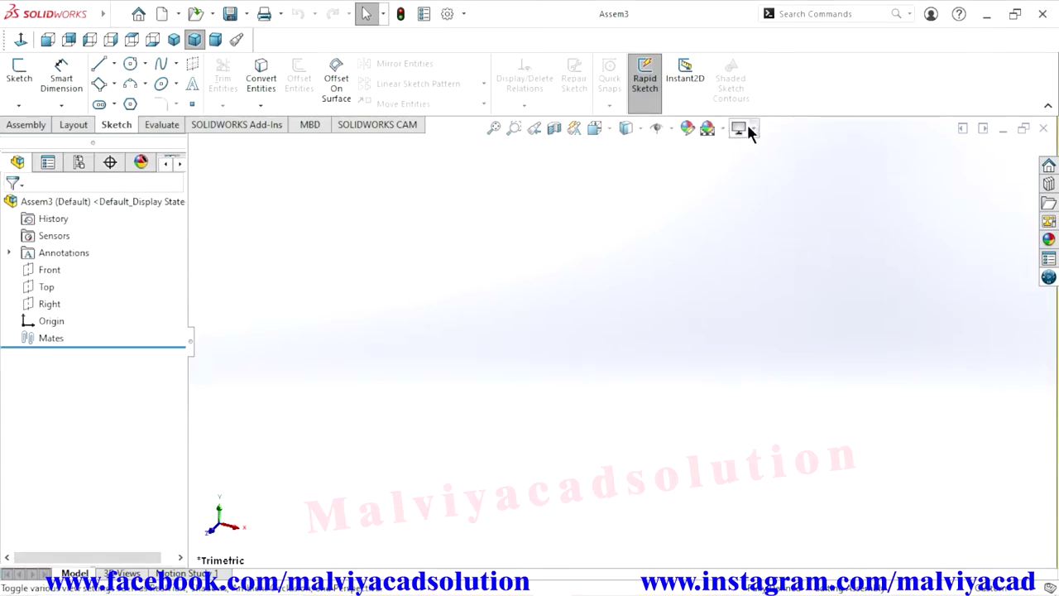
left_click(722, 130)
left_click(731, 171)
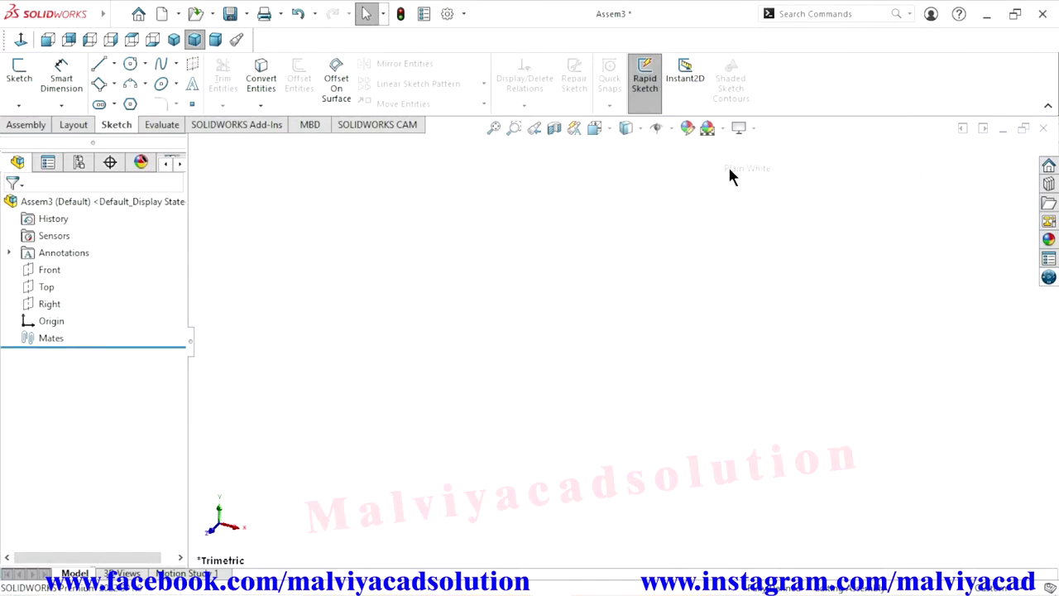
Start a sketch on the Front plane with the circle tool active.
left_click(48, 273)
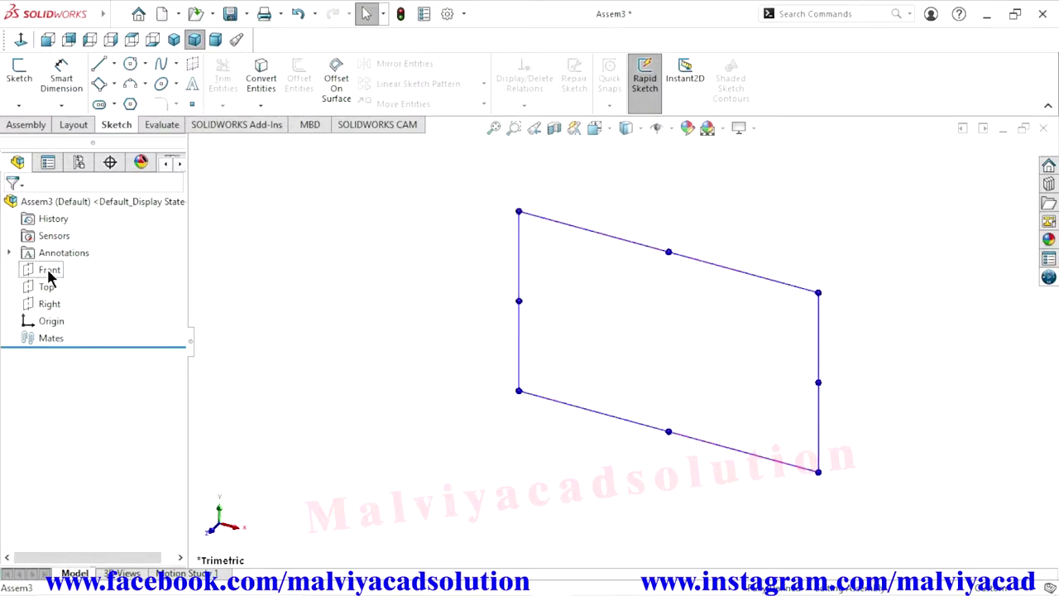
left_click(65, 245)
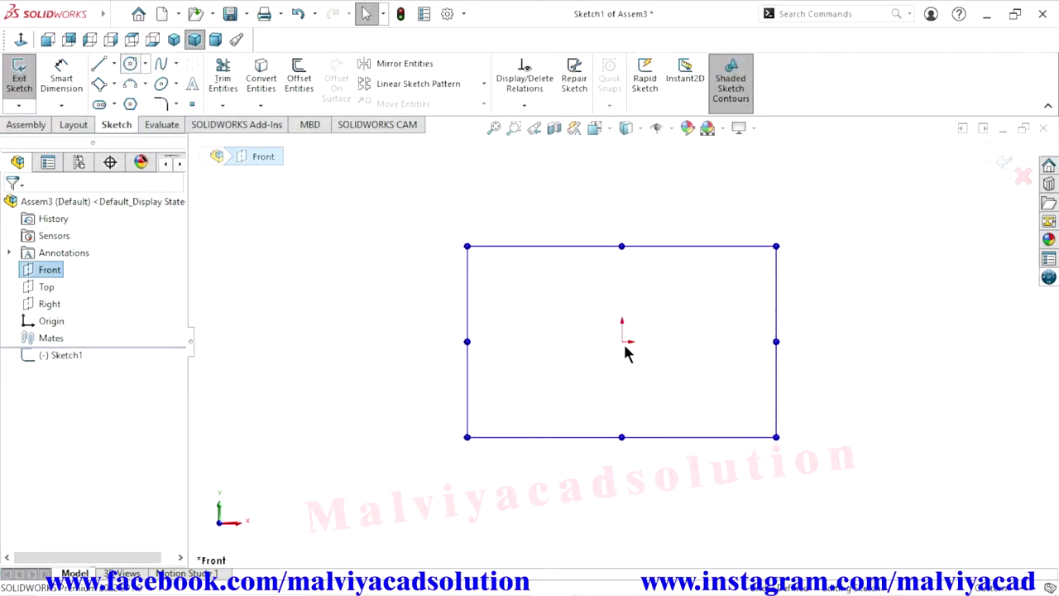
key("c")
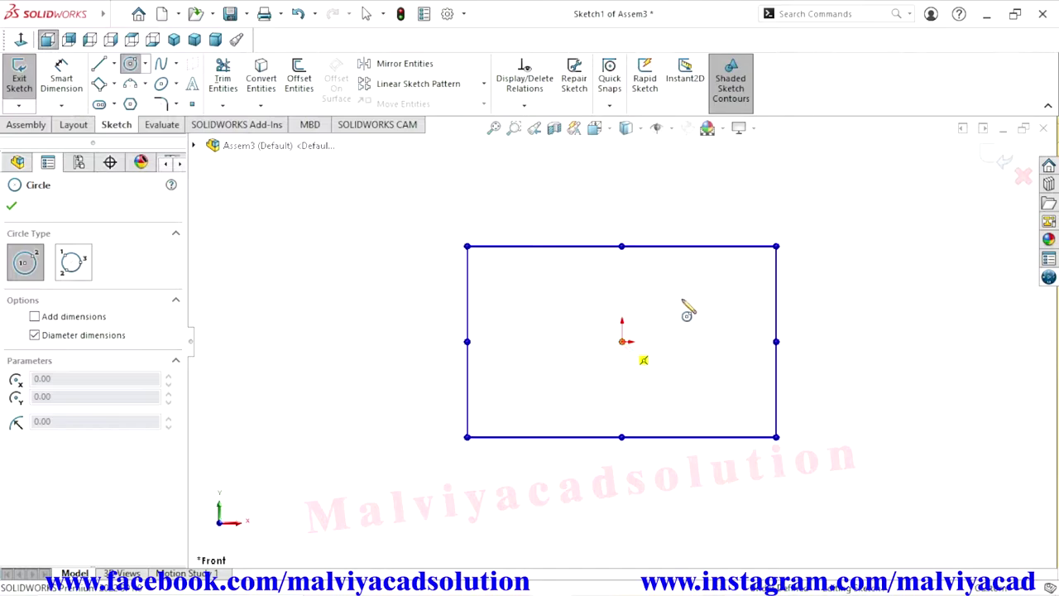
Draw an outer and an inner circle, both centred on the origin.
left_click(622, 339)
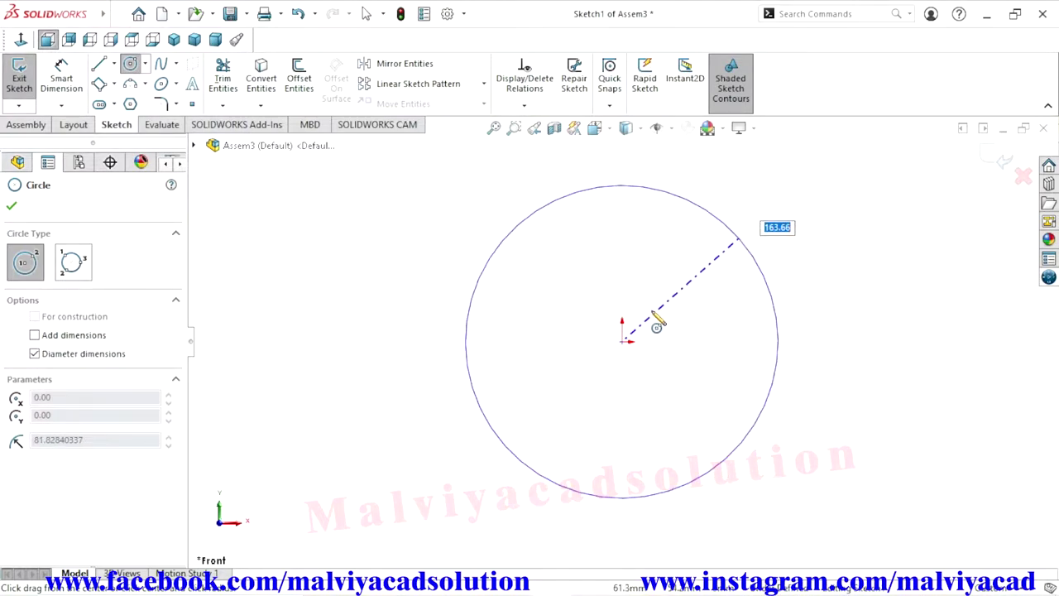
key("Return")
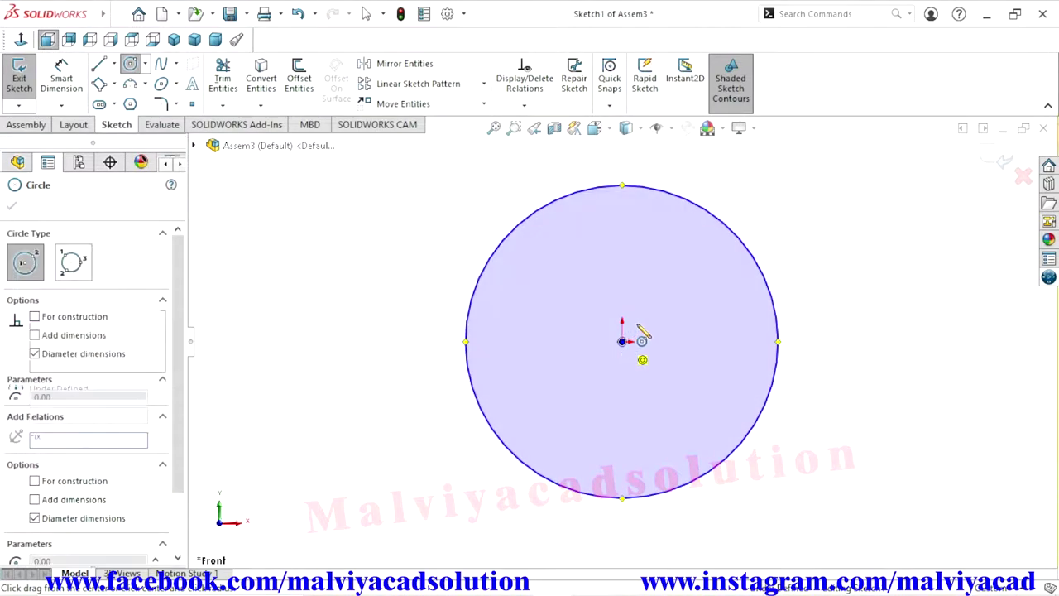
left_click(637, 329)
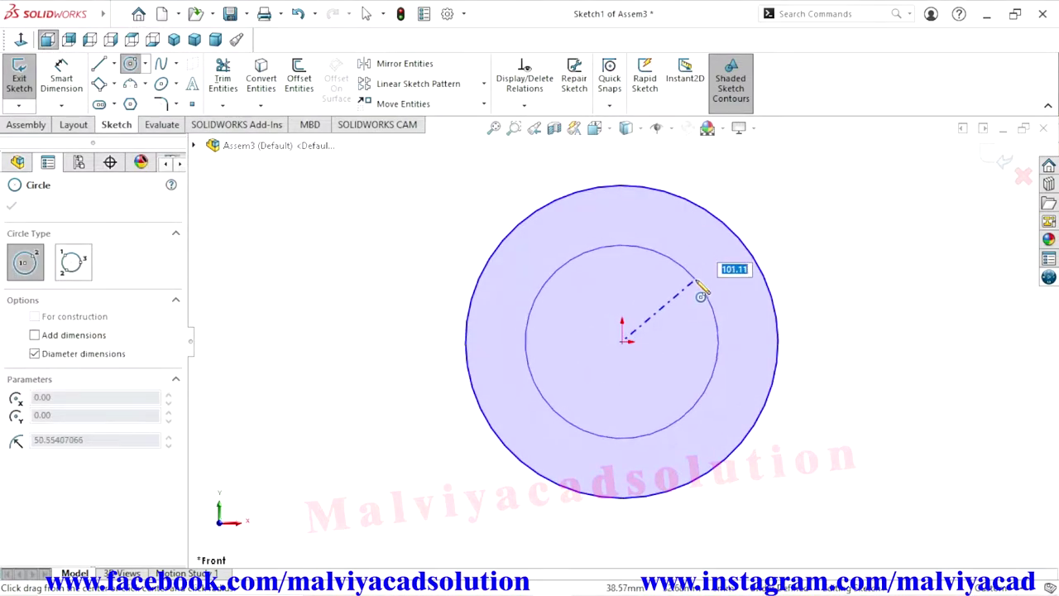
type("90")
key("Return")
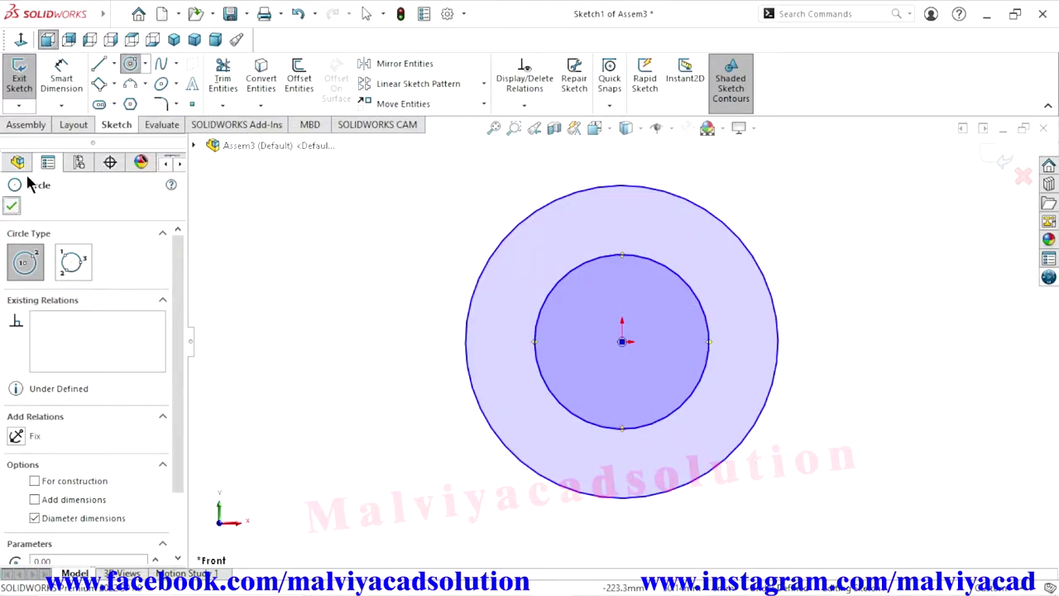
key("Escape")
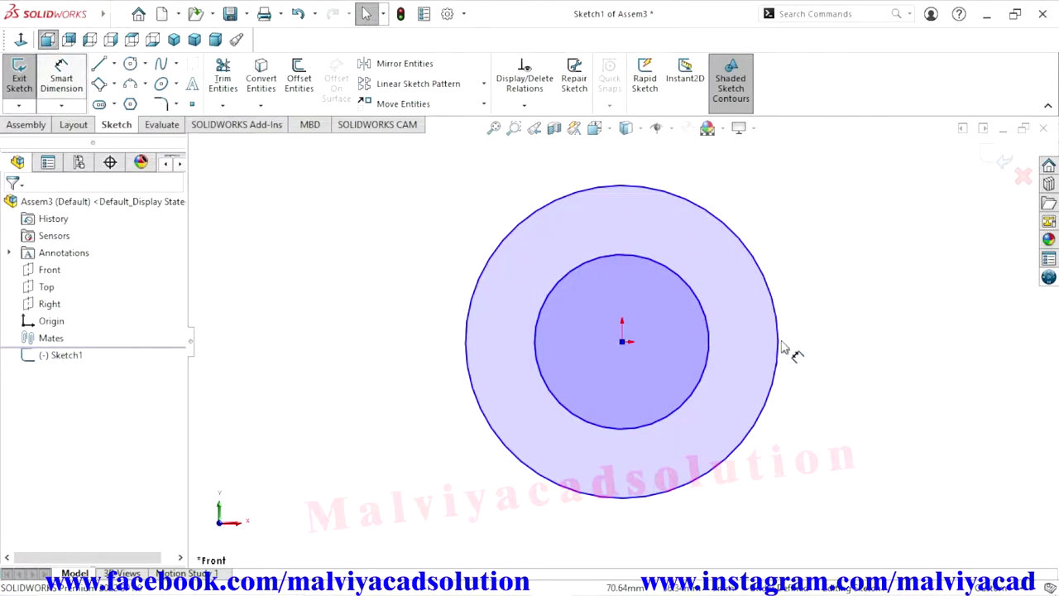
Dimension the outer circle to Ø160 and the inner circle to Ø80.
left_click(779, 346)
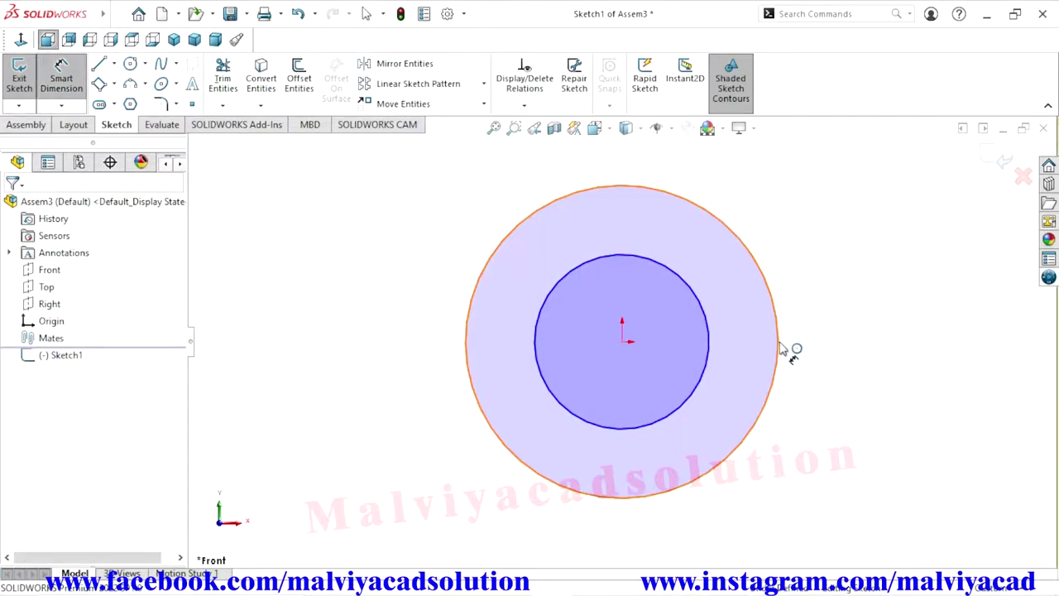
left_click(853, 350)
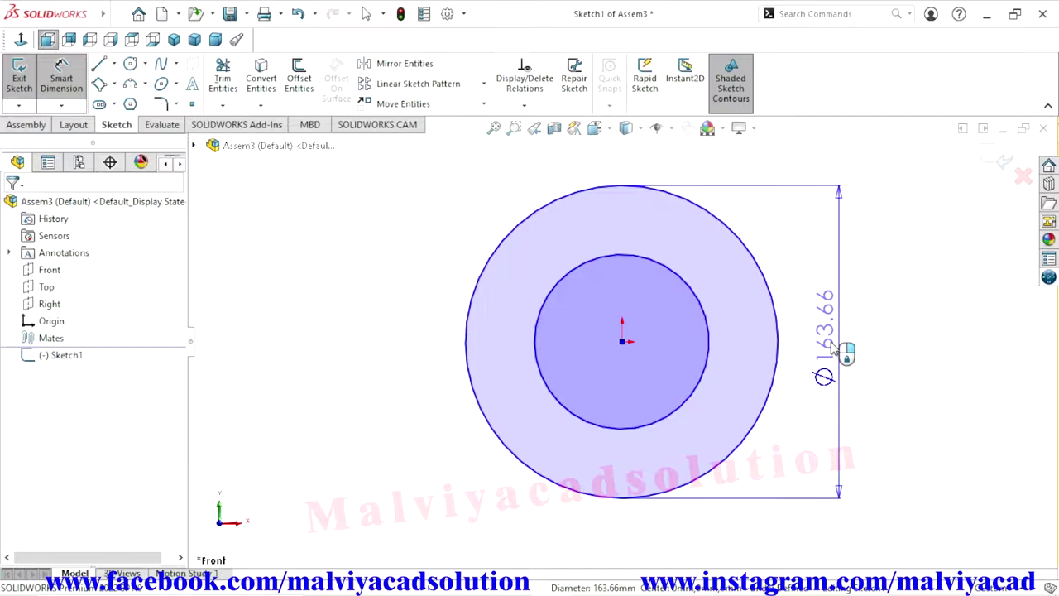
left_click(834, 347)
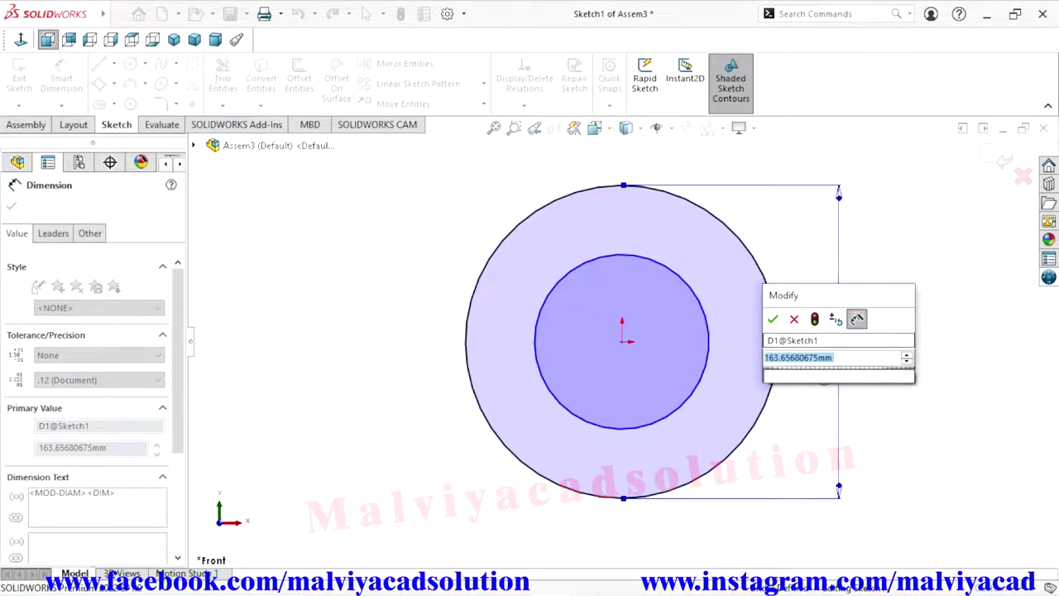
type("160")
left_click(772, 319)
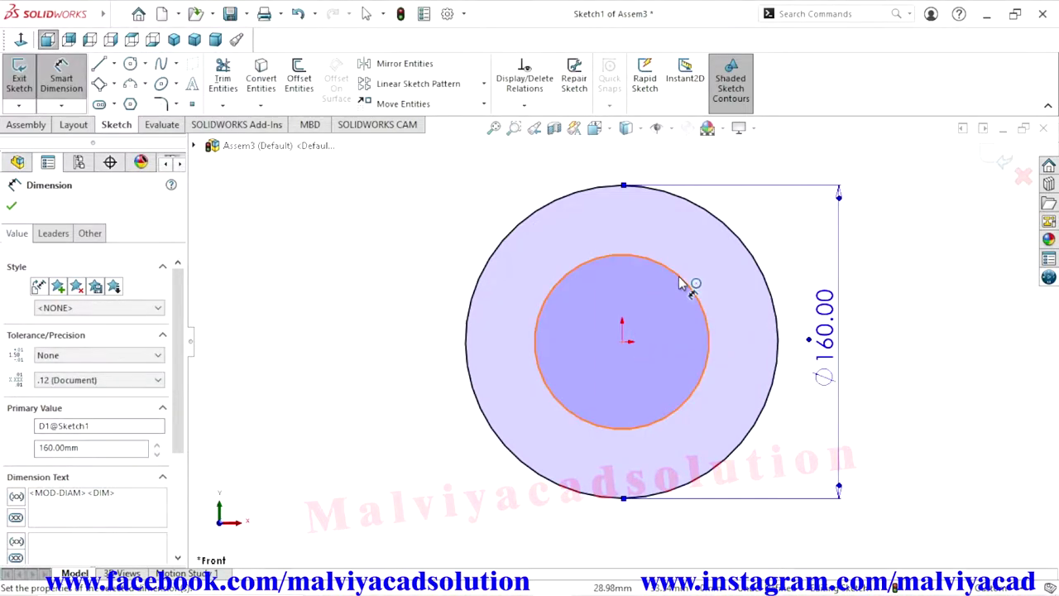
left_click(416, 339)
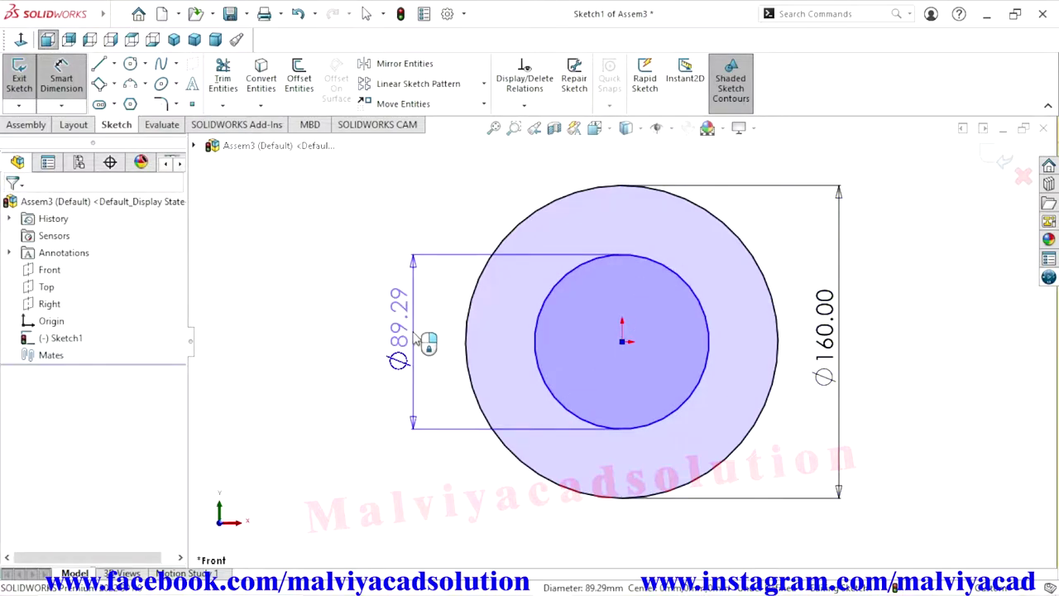
left_click(416, 339)
type("80")
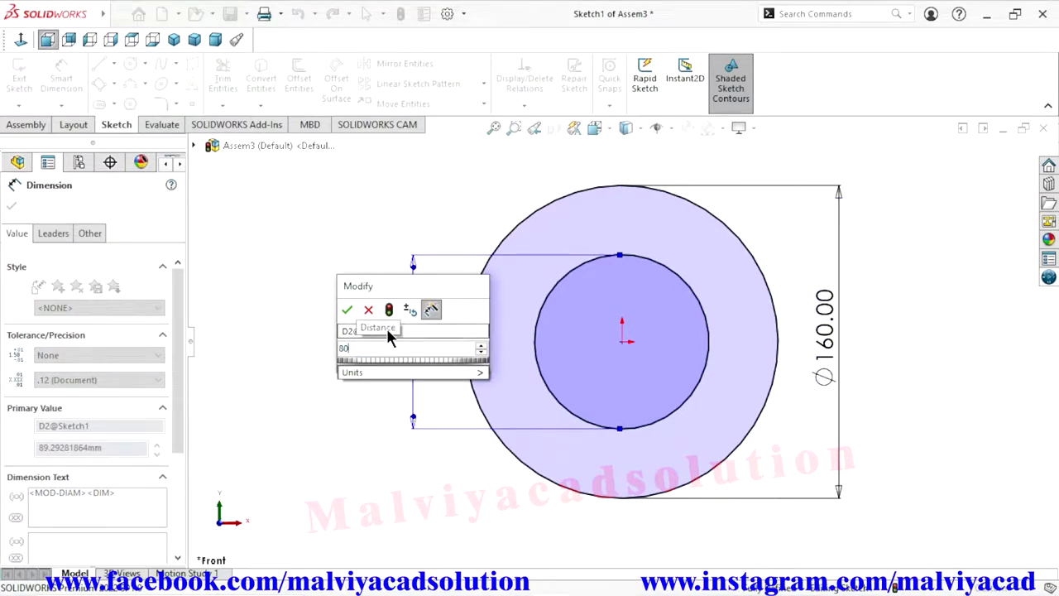
left_click(346, 309)
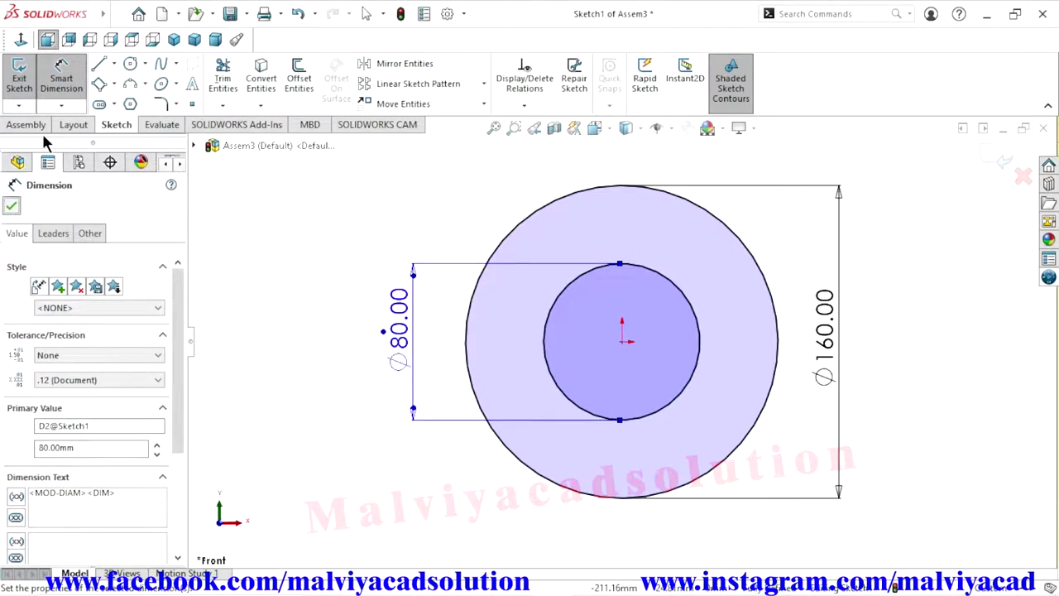
key("Escape")
left_click(130, 63)
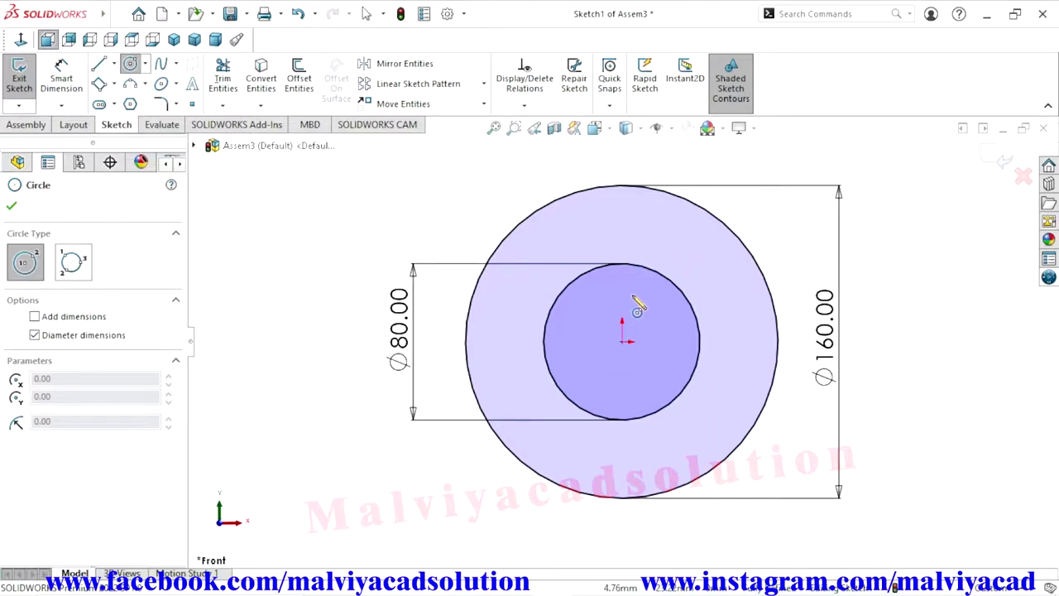
Draw a small circle above the centre and align its centre vertically with the origin.
left_click(622, 224)
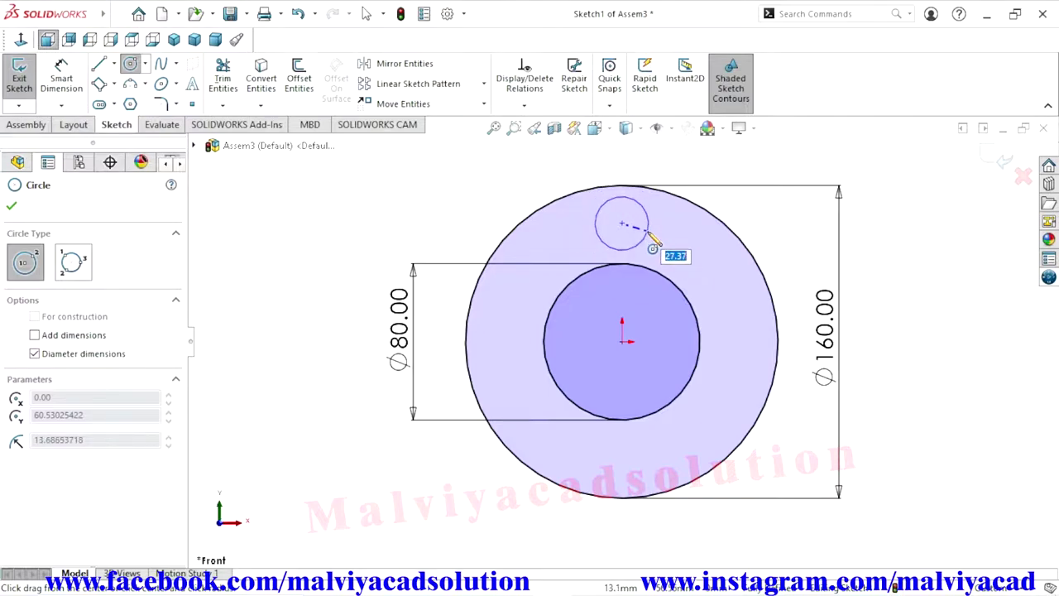
left_click(647, 237)
left_click(12, 207)
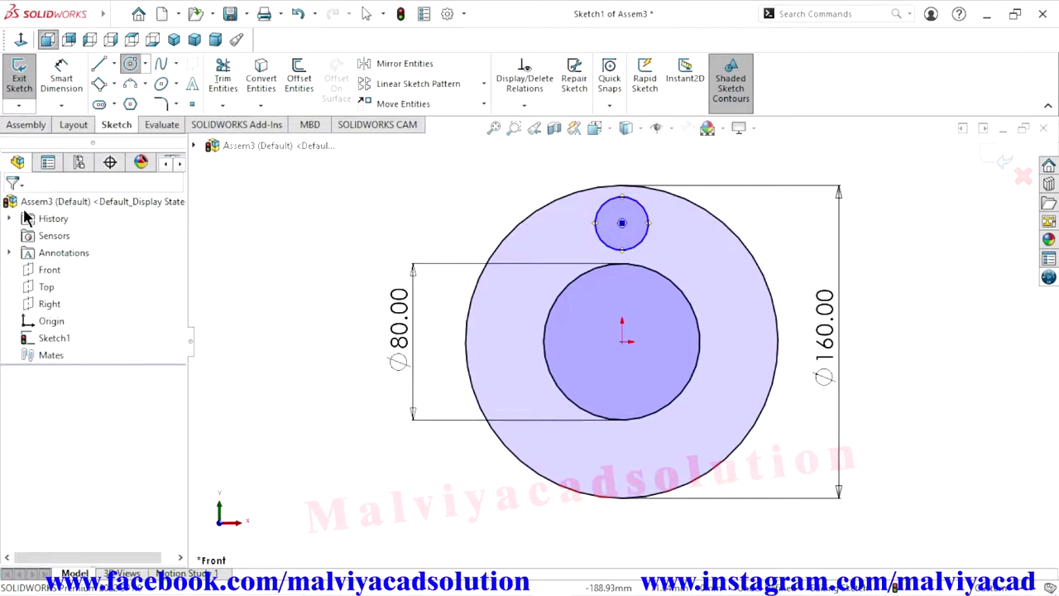
left_click(622, 222)
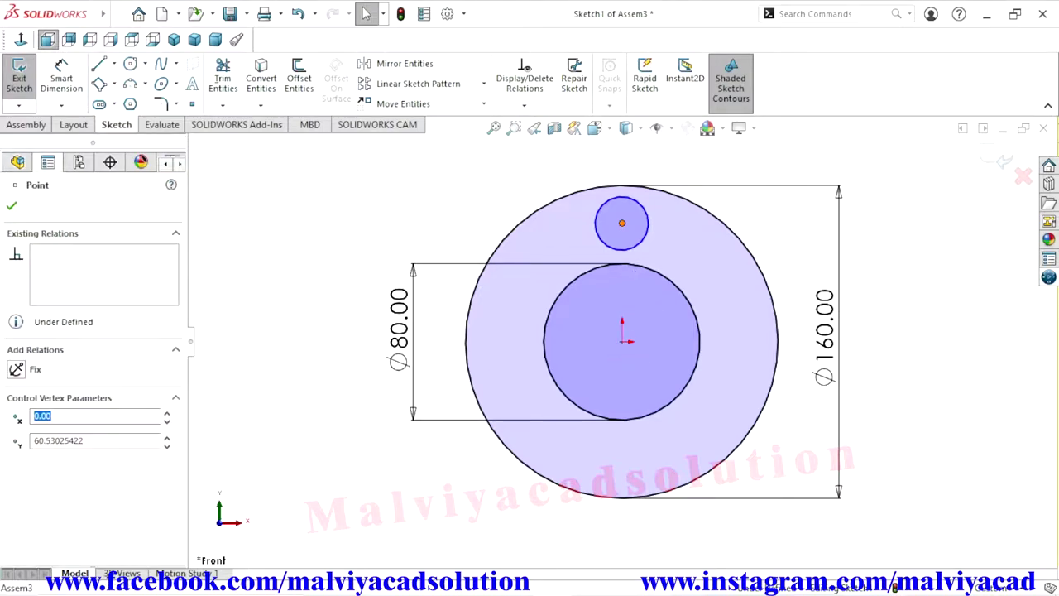
left_click(624, 346)
left_click(685, 280, "ctrl")
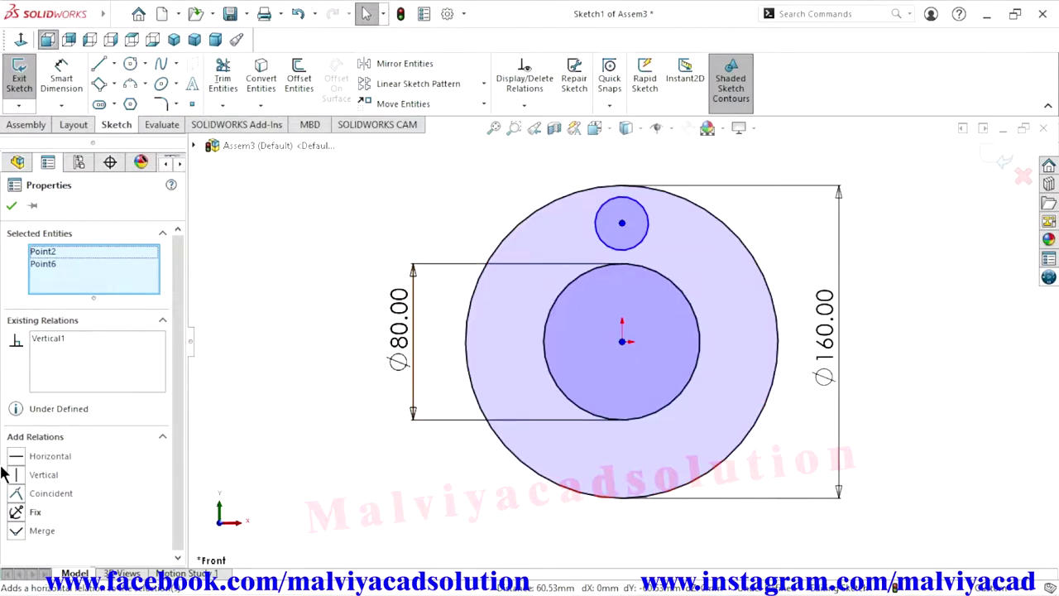
left_click(13, 206)
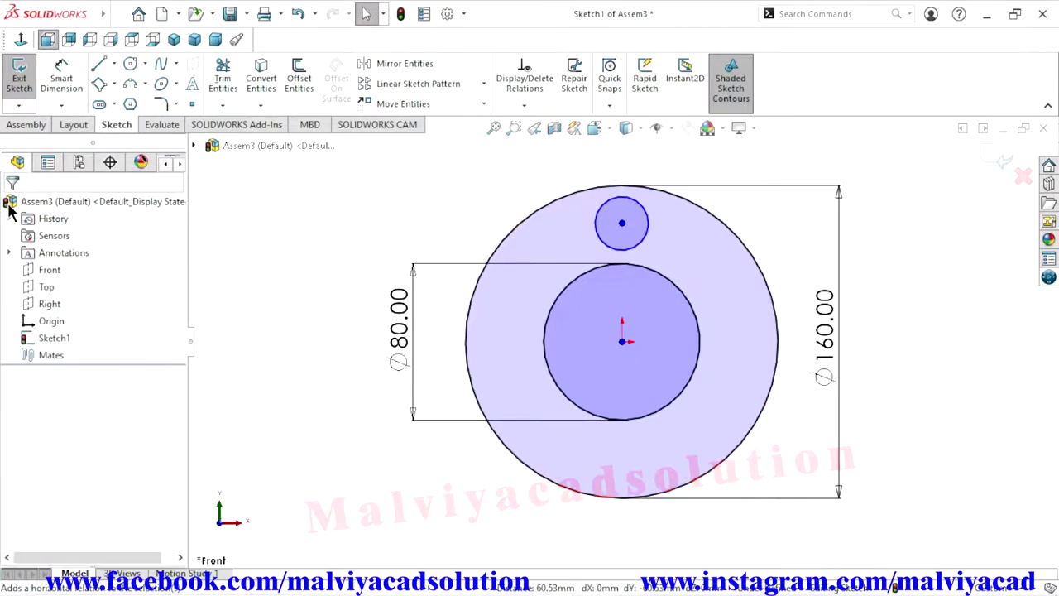
Make the small circle tangent to the Ø80 circle and the Ø160 circle.
left_click(648, 239)
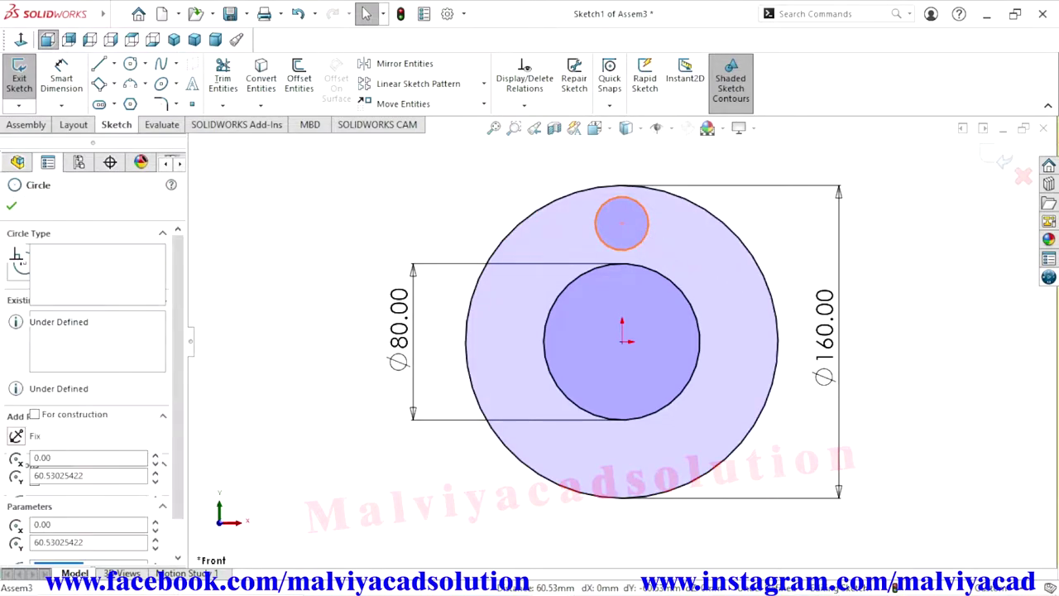
left_click(646, 276, "ctrl")
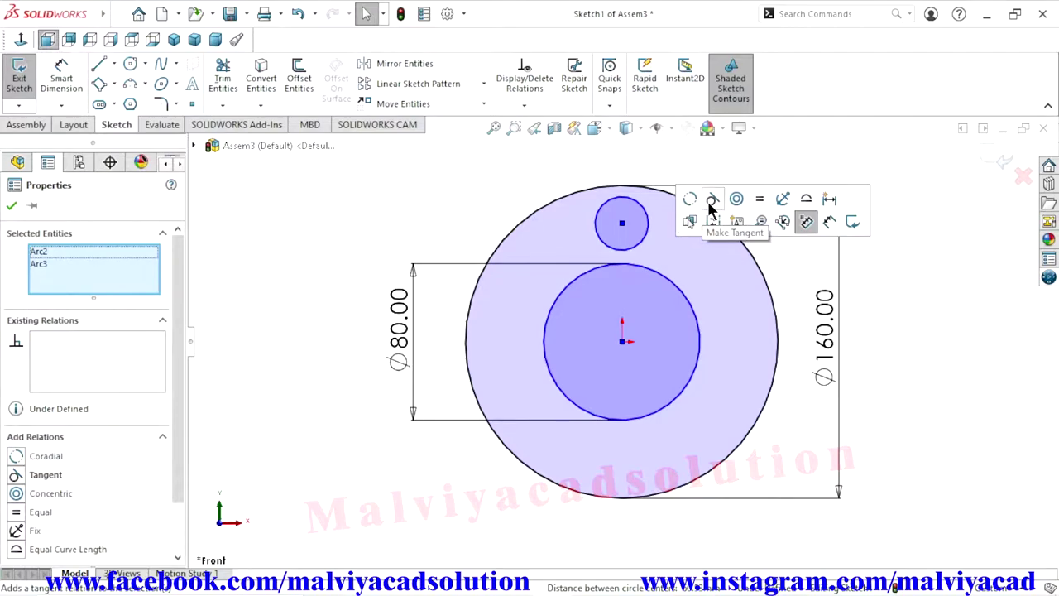
left_click(709, 203)
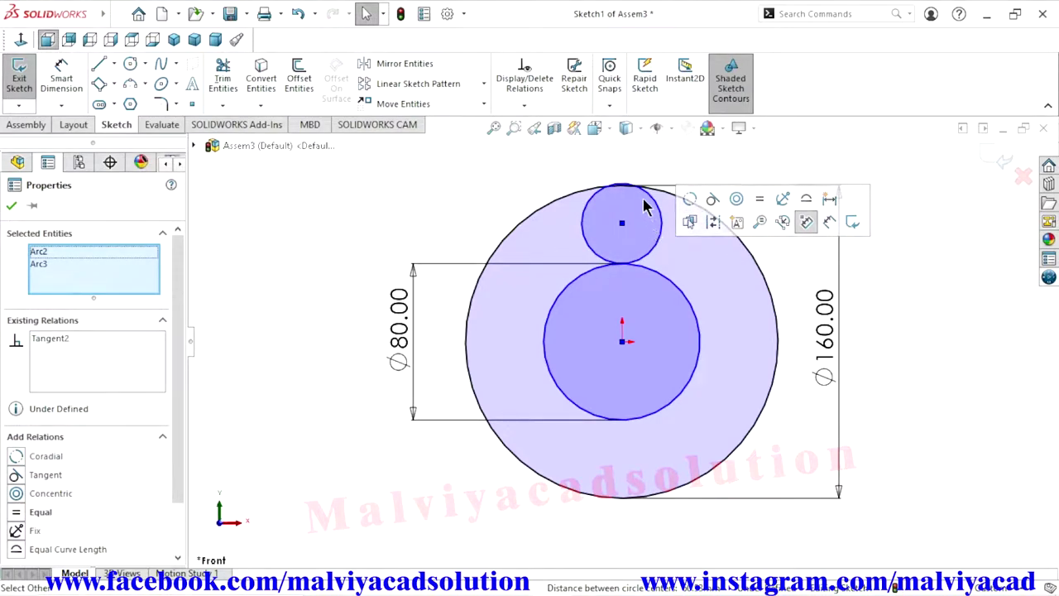
left_click(521, 200)
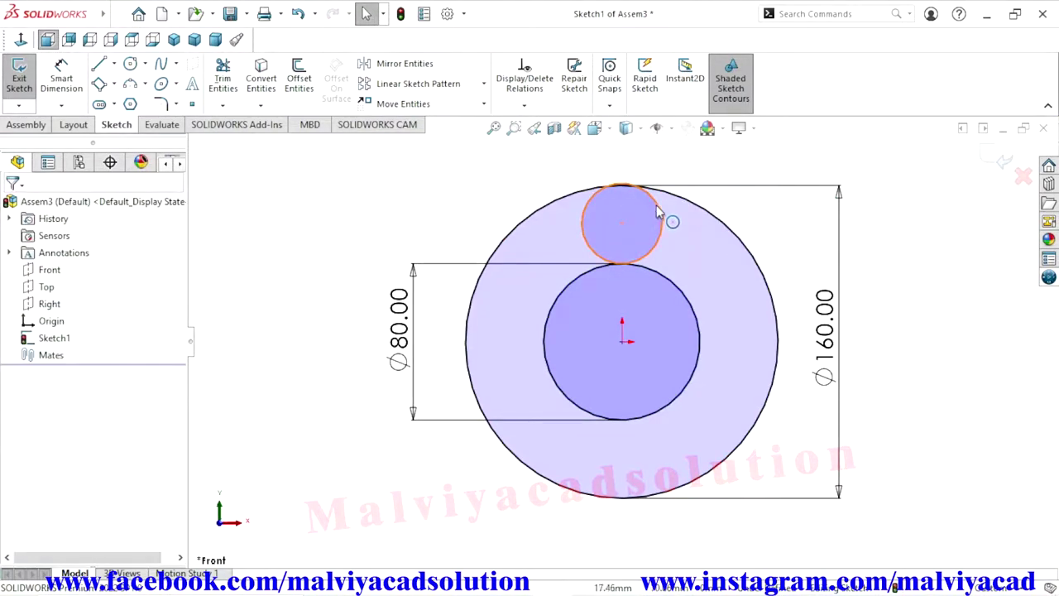
left_click(657, 212)
left_click(676, 204)
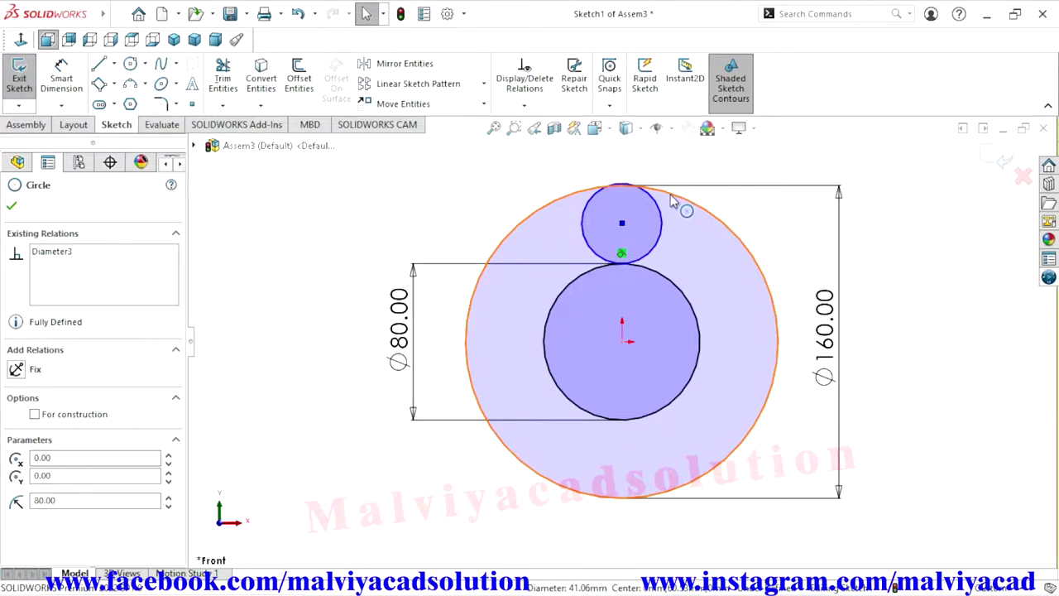
left_click(663, 205, "ctrl")
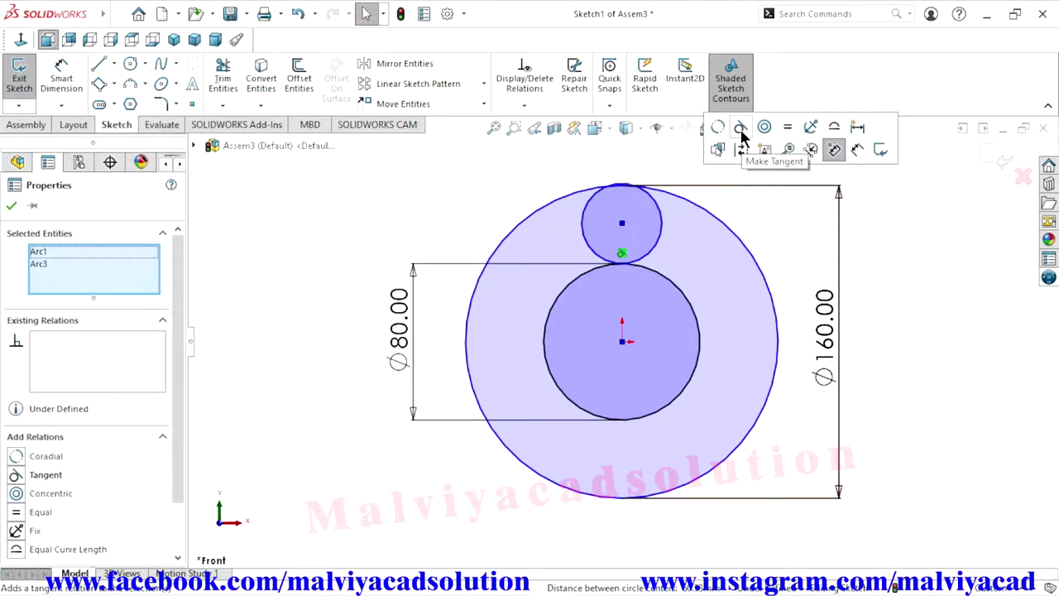
left_click(742, 133)
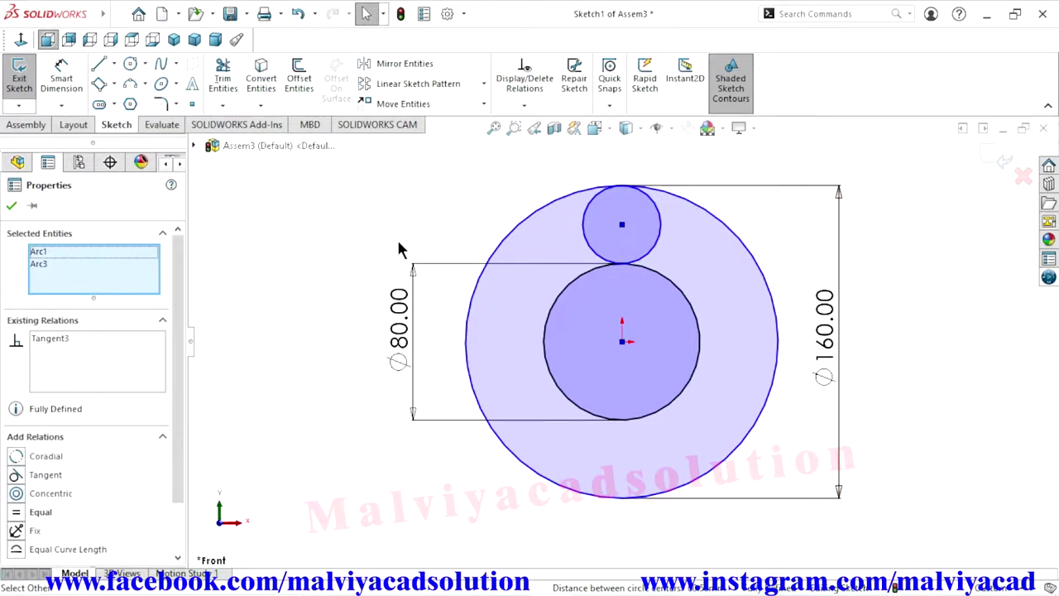
left_click(12, 205)
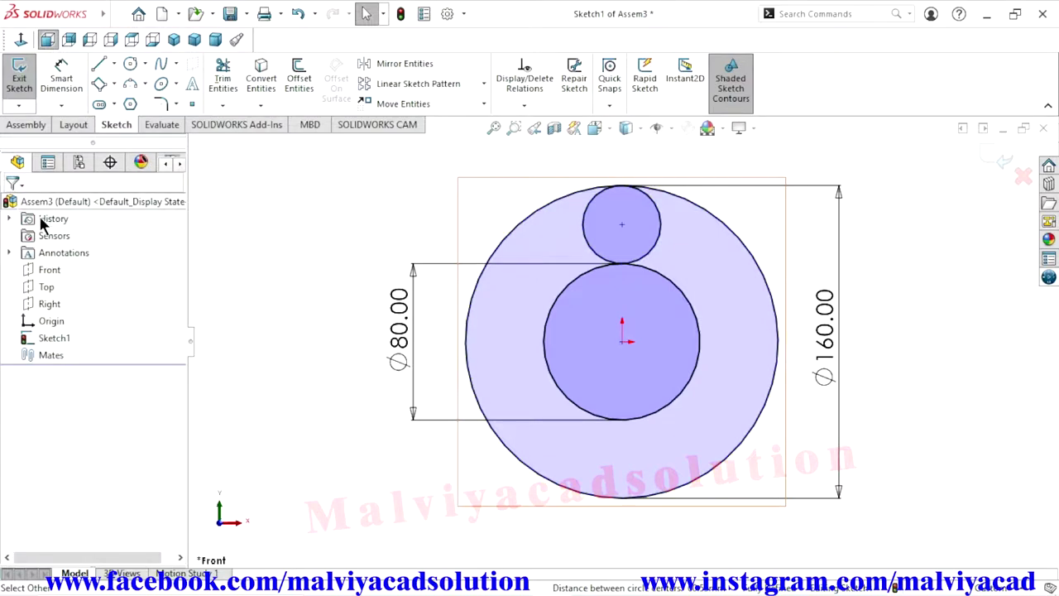
Circular-pattern the small circle into 4 instances around the sketch origin.
left_click(484, 84)
left_click(449, 120)
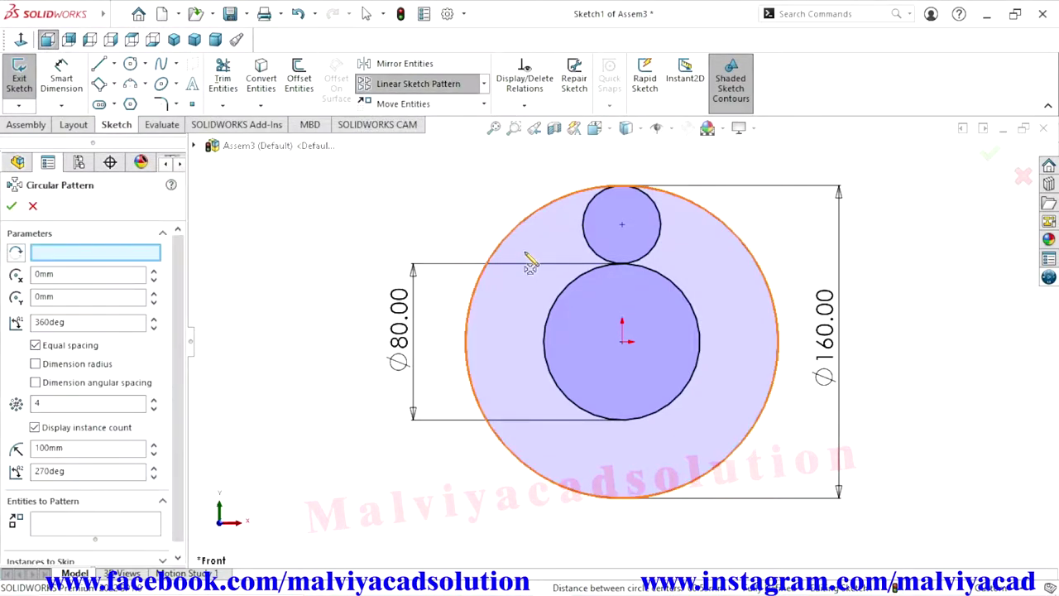
left_click(61, 253)
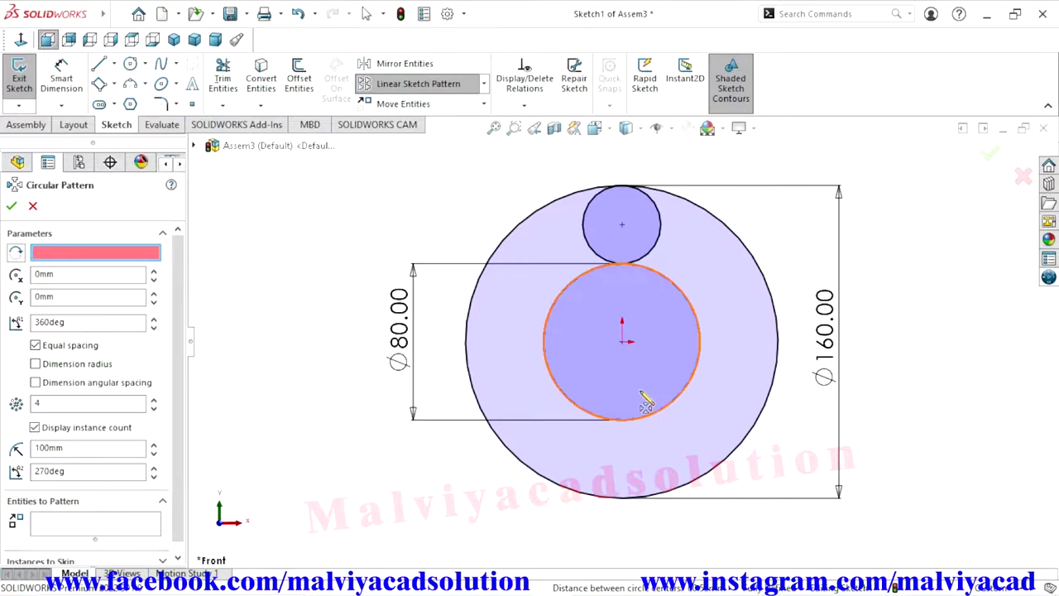
left_click(623, 342)
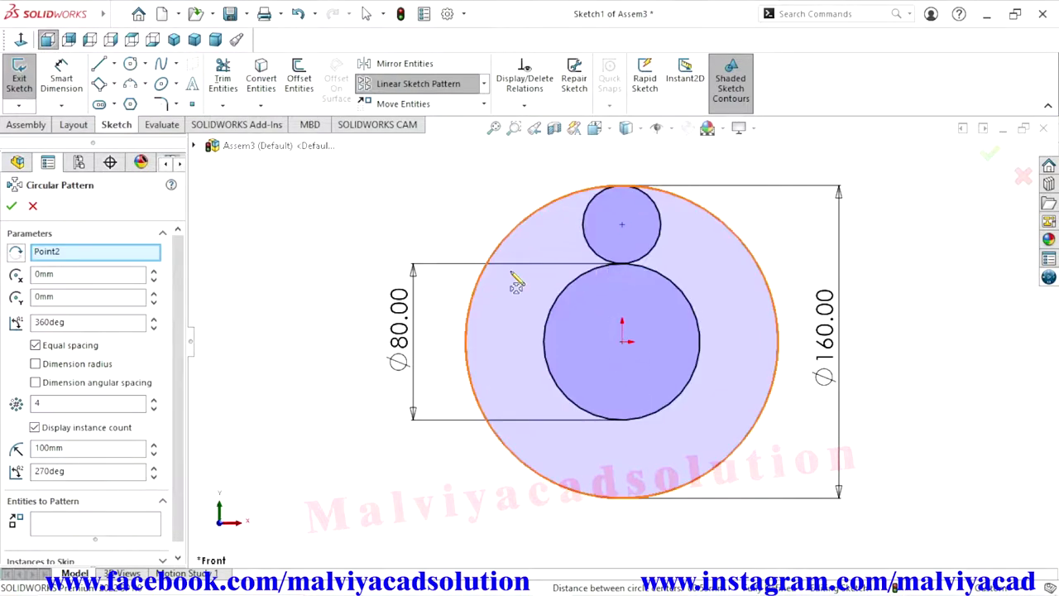
left_click(58, 523)
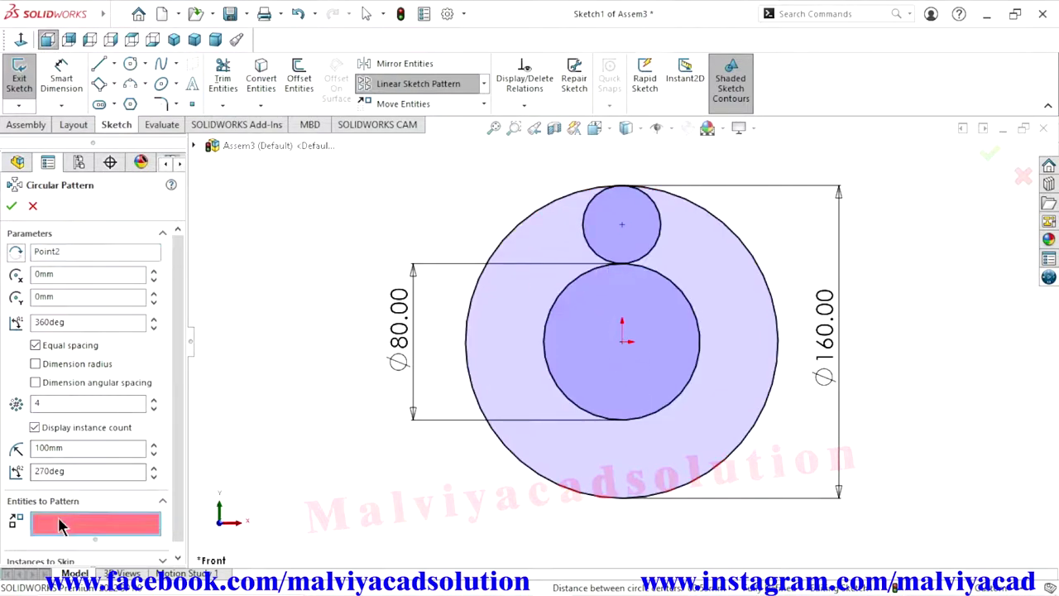
left_click(590, 244)
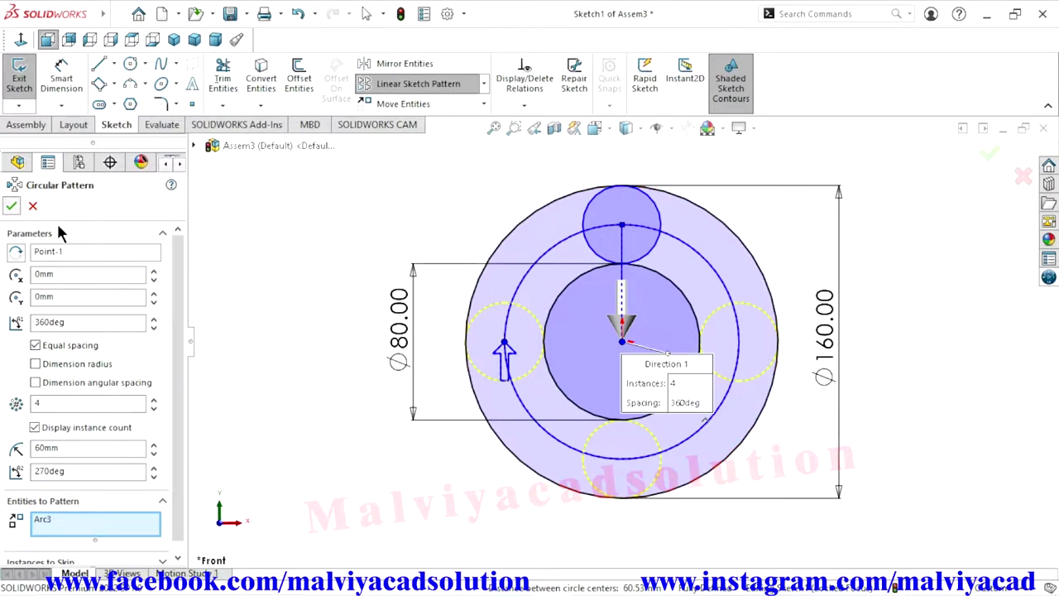
left_click(11, 206)
Exit Sketch1.
scroll(608, 372, "up", 3)
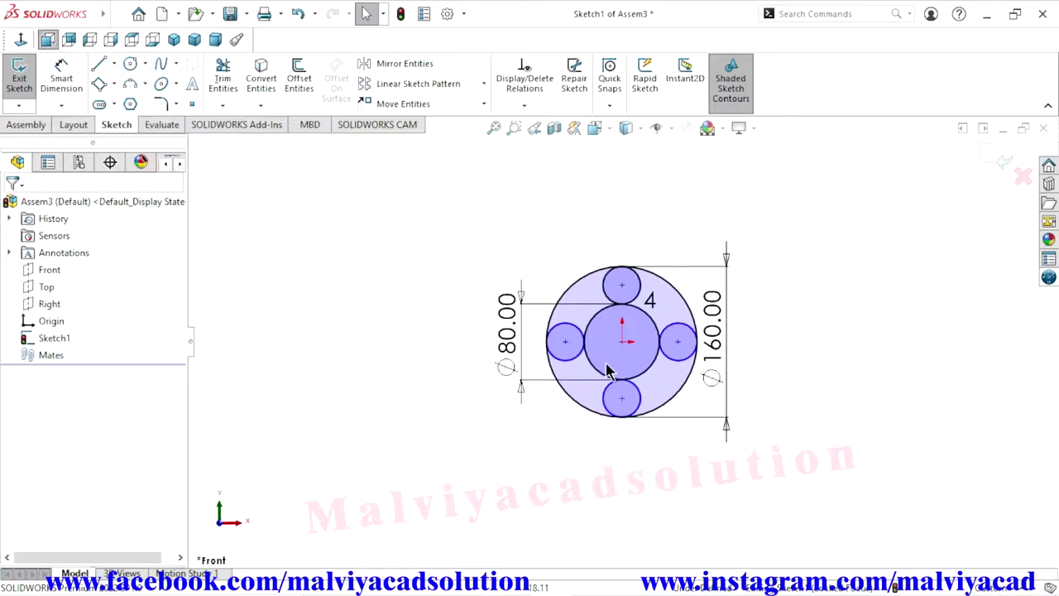
scroll(699, 354, "down", 2)
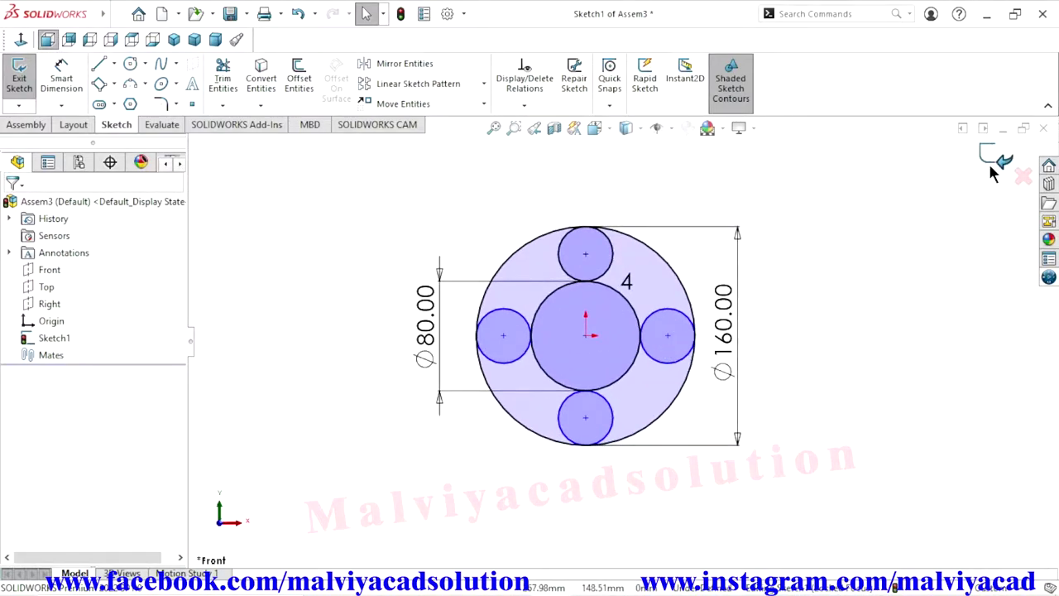
left_click(992, 169)
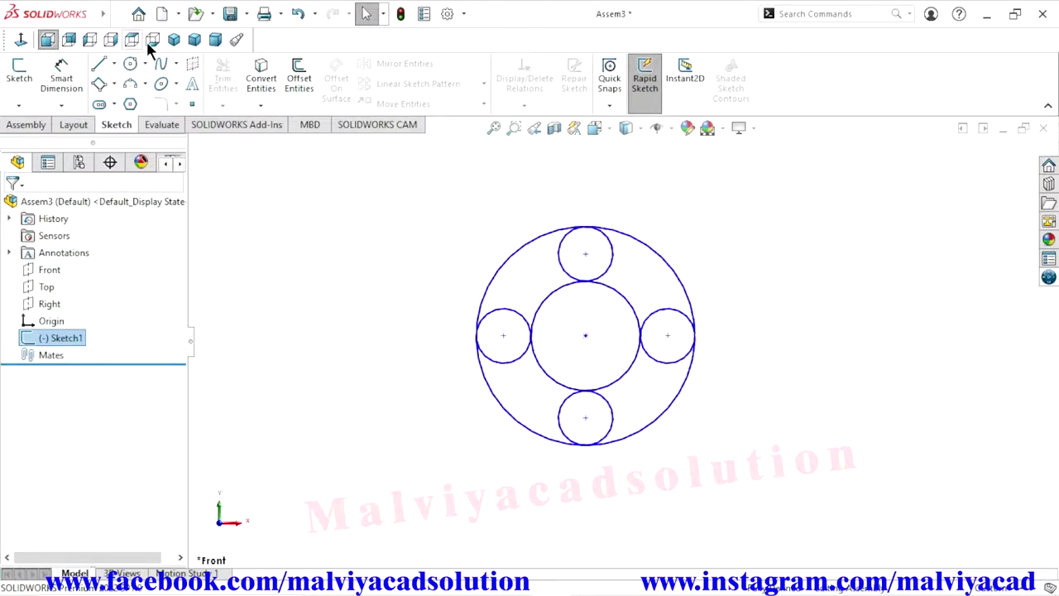
In isometric view, create Axis1 through the top circle's centre, perpendicular to the Front plane.
left_click(174, 39)
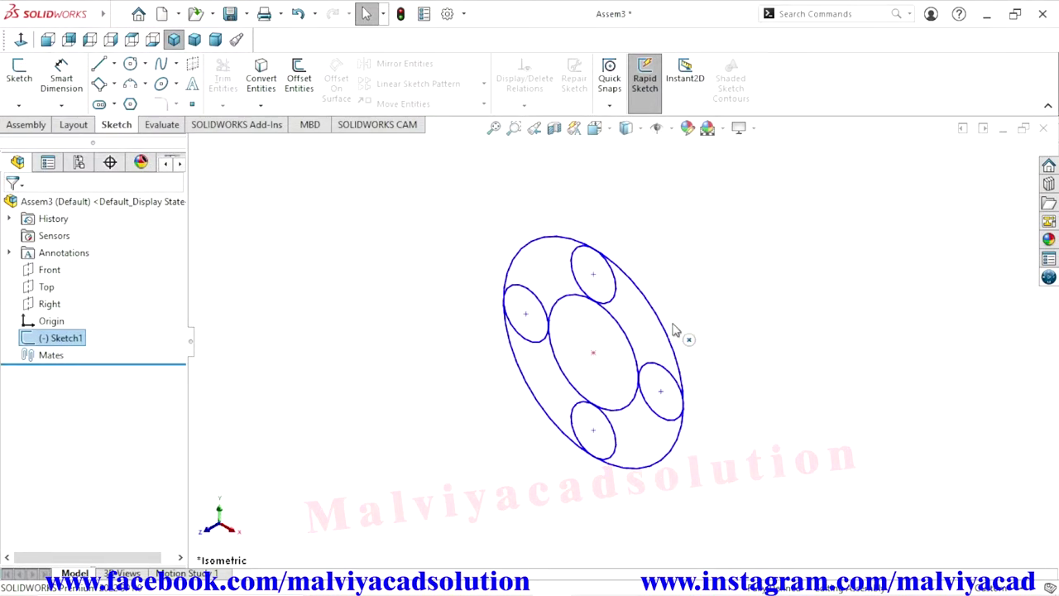
scroll(617, 351, "down", 1)
left_click(753, 270)
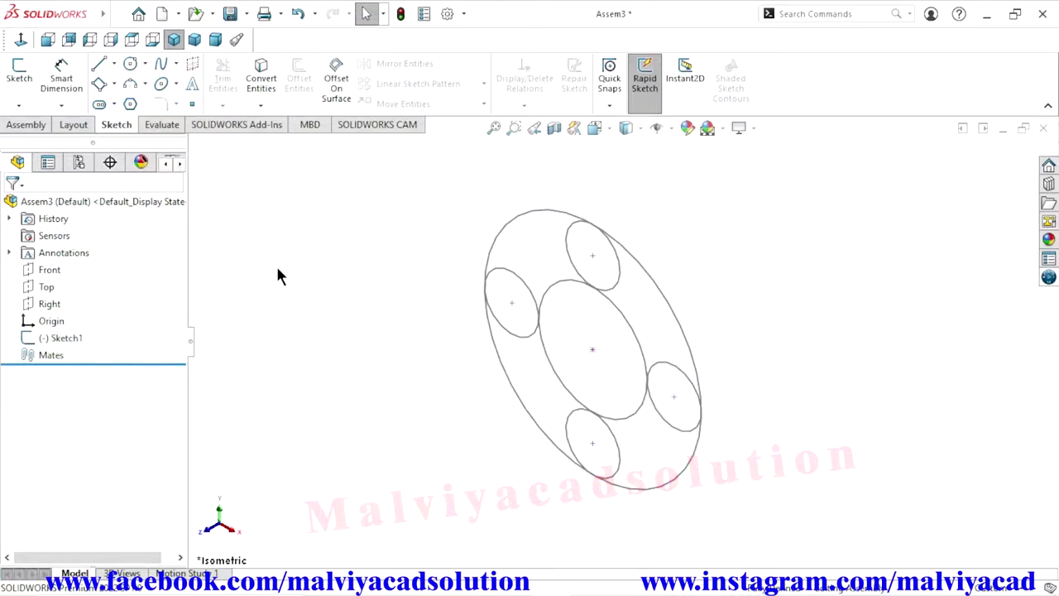
left_click(11, 128)
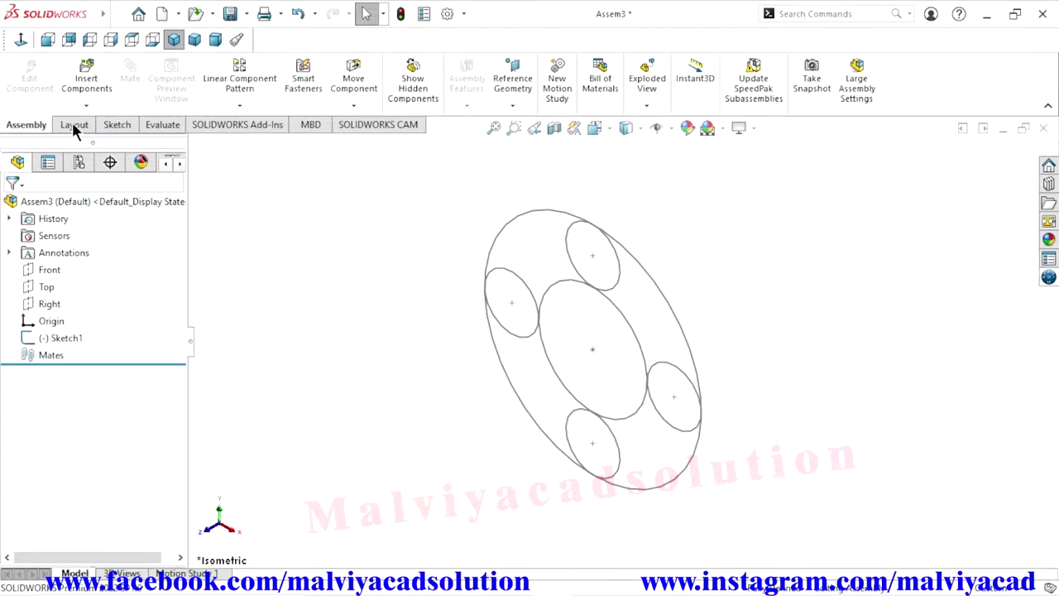
left_click(514, 106)
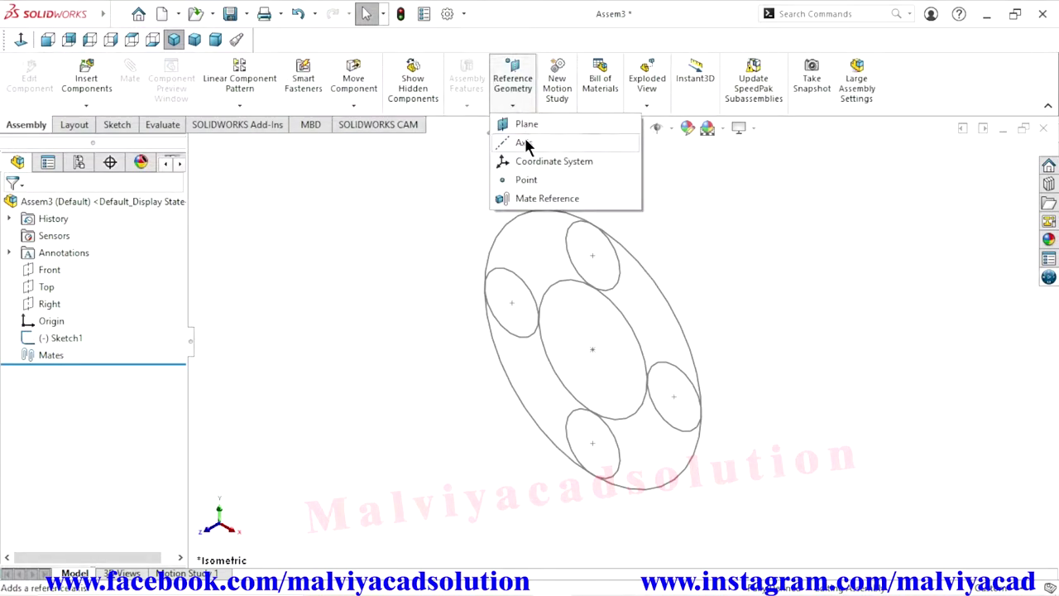
key("Escape")
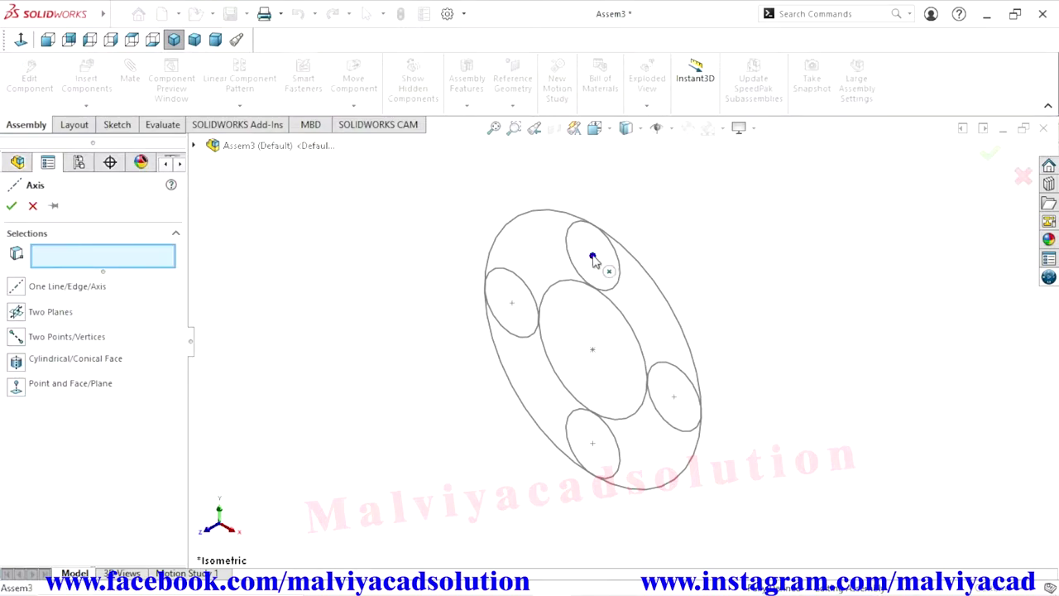
left_click(592, 256)
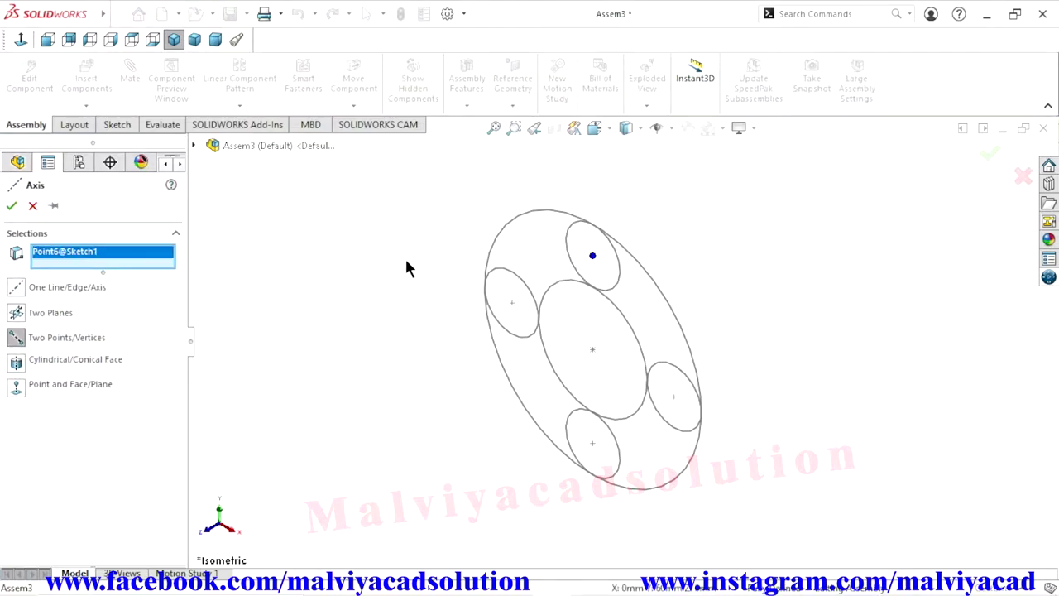
left_click(195, 146)
left_click(248, 215)
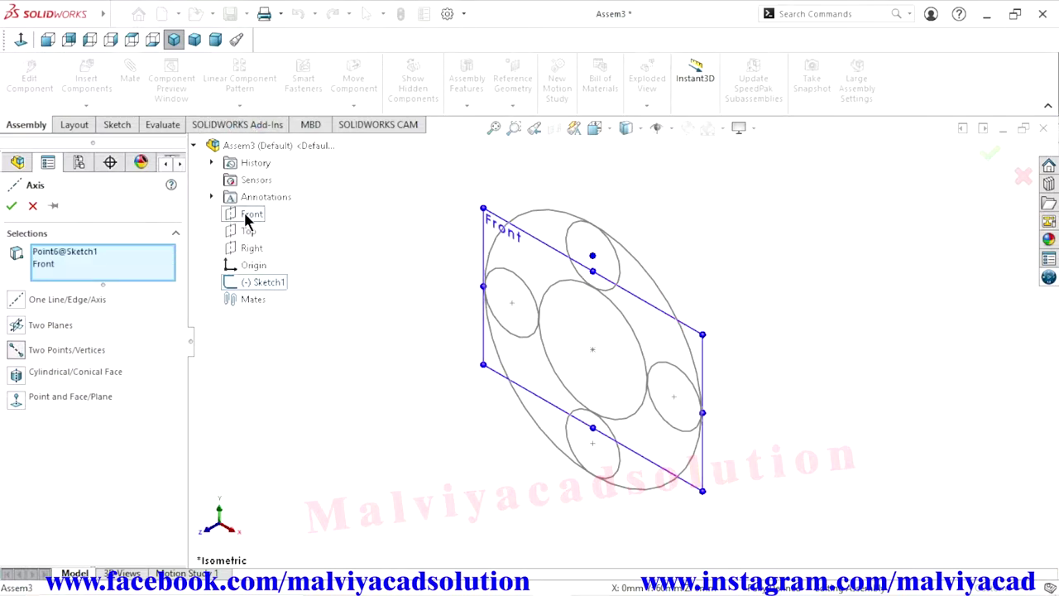
left_click(12, 206)
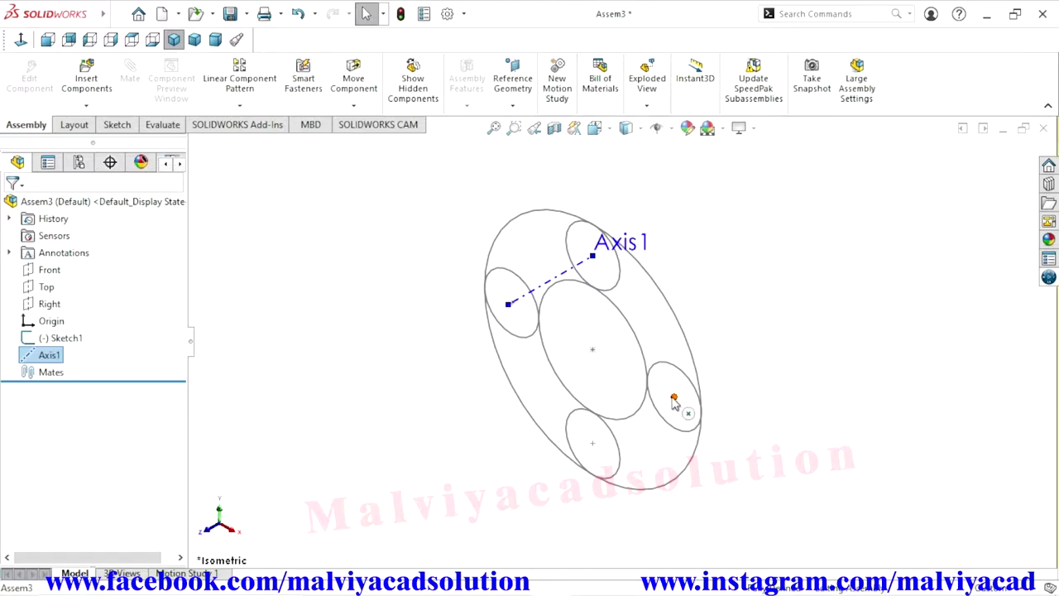
Try an axis from several circle centres, cancel it, and select the left circle's centre.
left_click(673, 398)
left_click(592, 445)
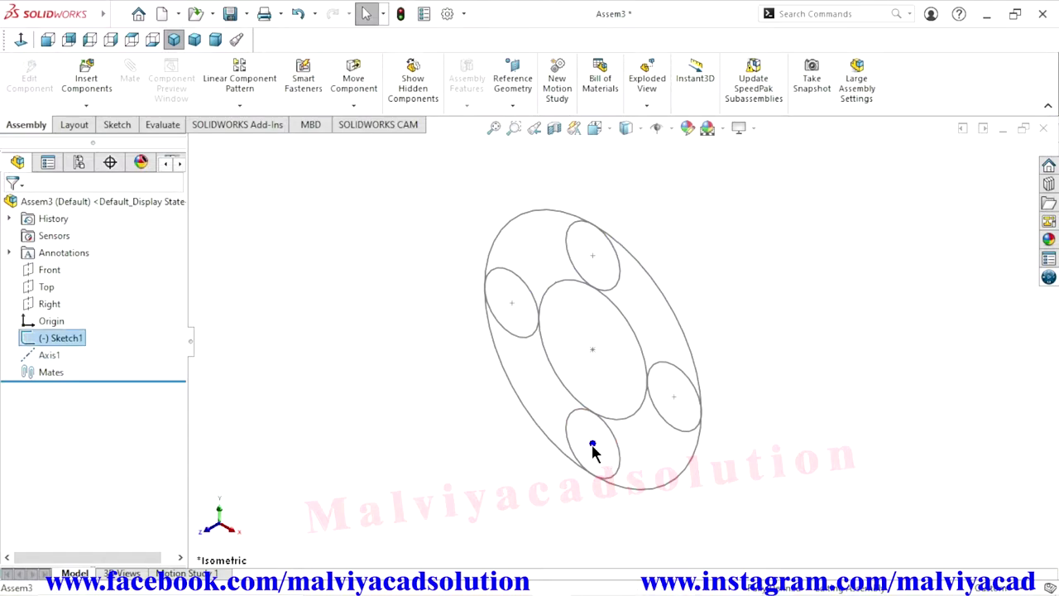
left_click(592, 349)
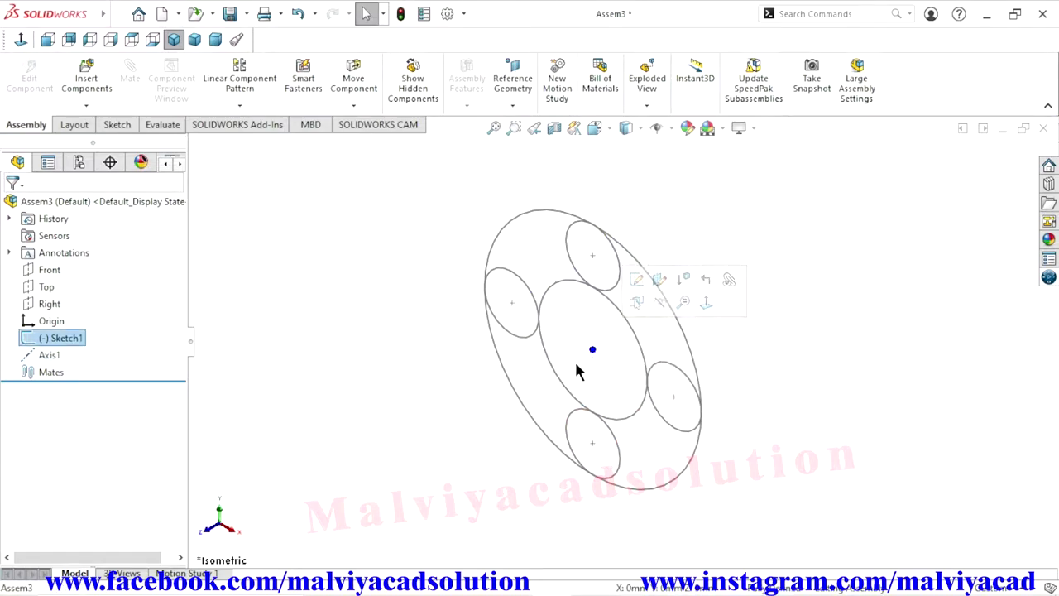
left_click(592, 445, "ctrl")
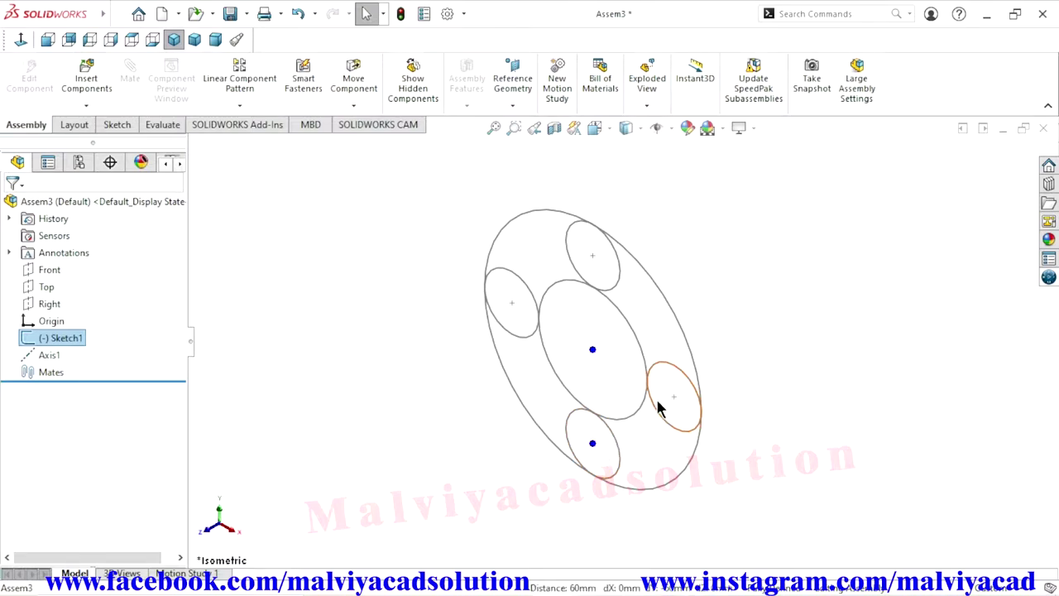
left_click(675, 397, "ctrl")
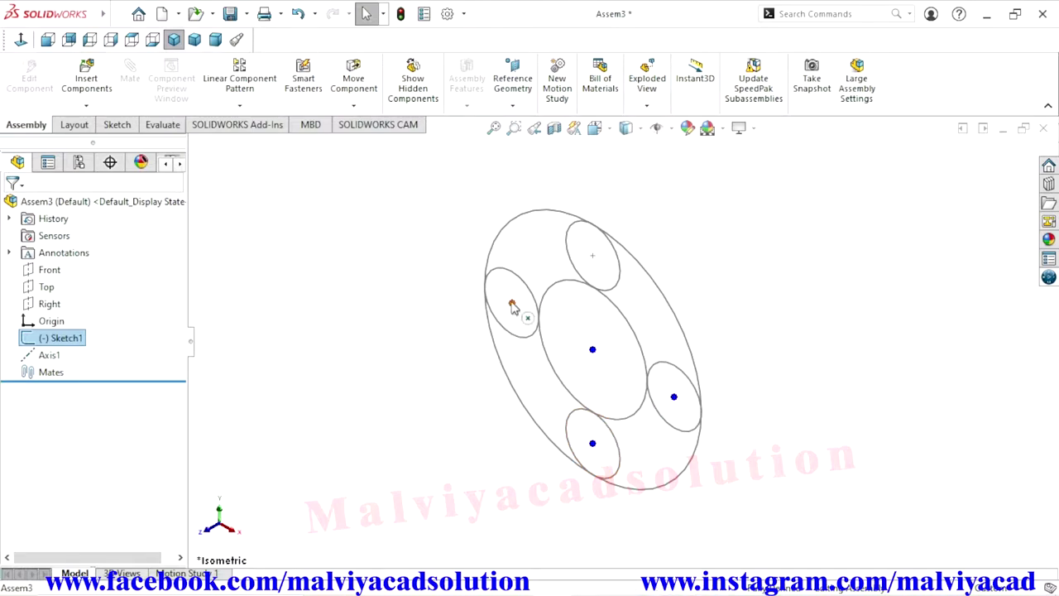
left_click(513, 106)
left_click(523, 142)
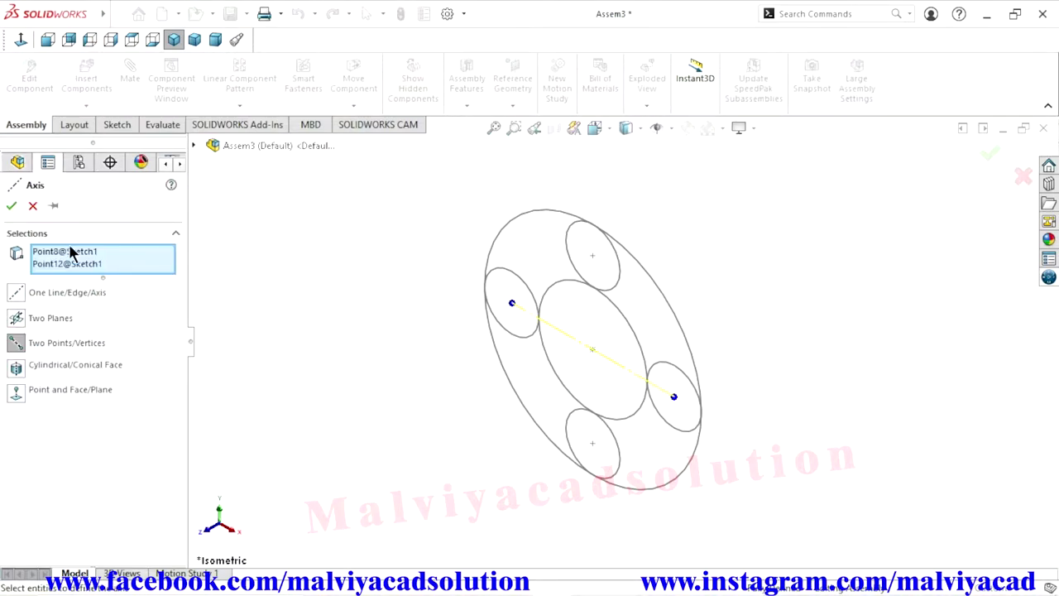
left_click(11, 205)
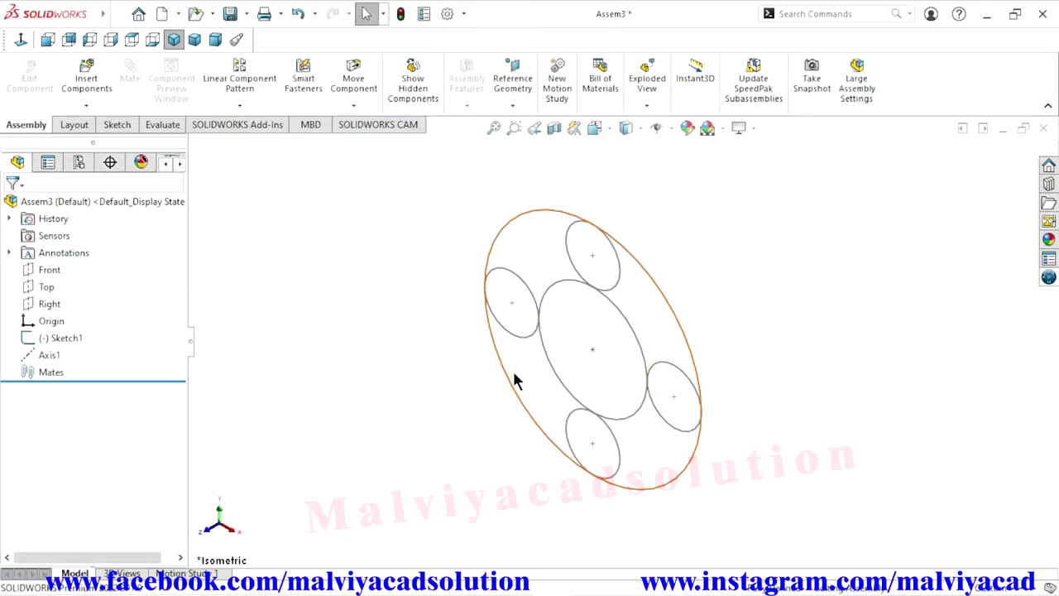
left_click(512, 303)
Create Axis2 and Axis3 through the left and right planet centres, normal to Front plane.
left_click(514, 94)
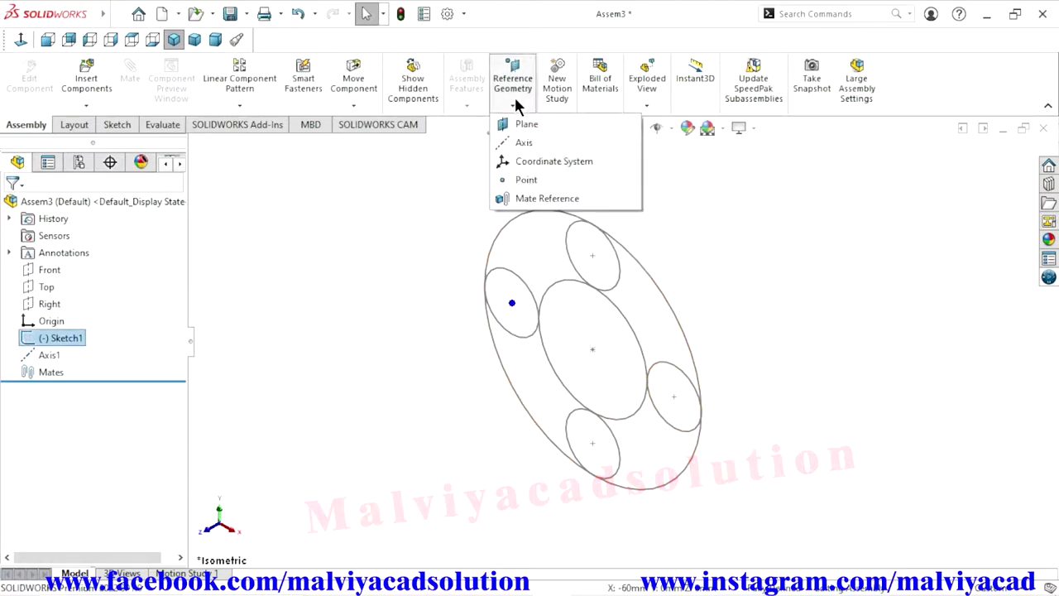
left_click(524, 144)
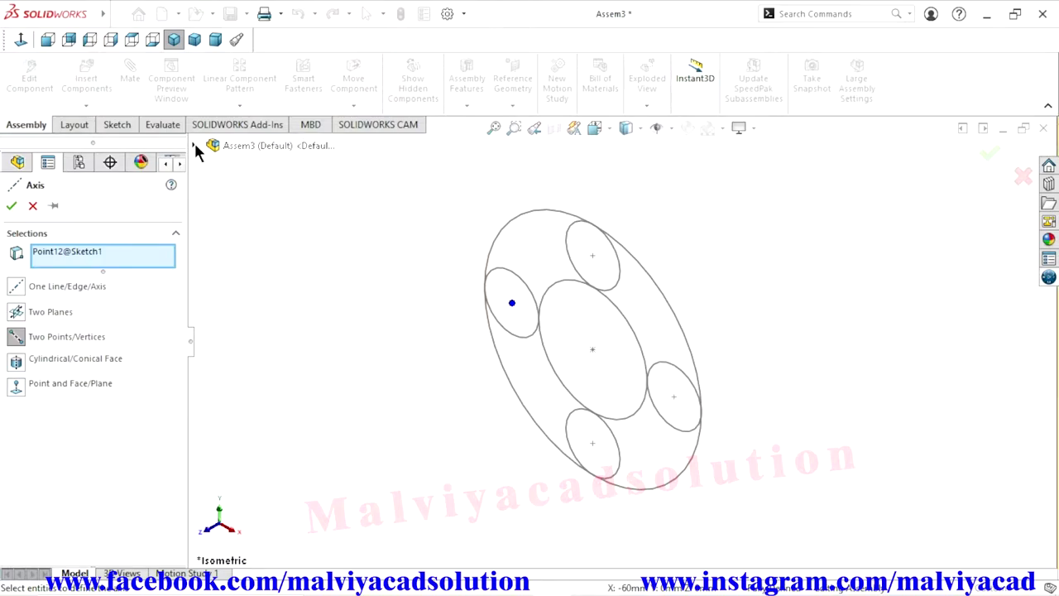
left_click(251, 214)
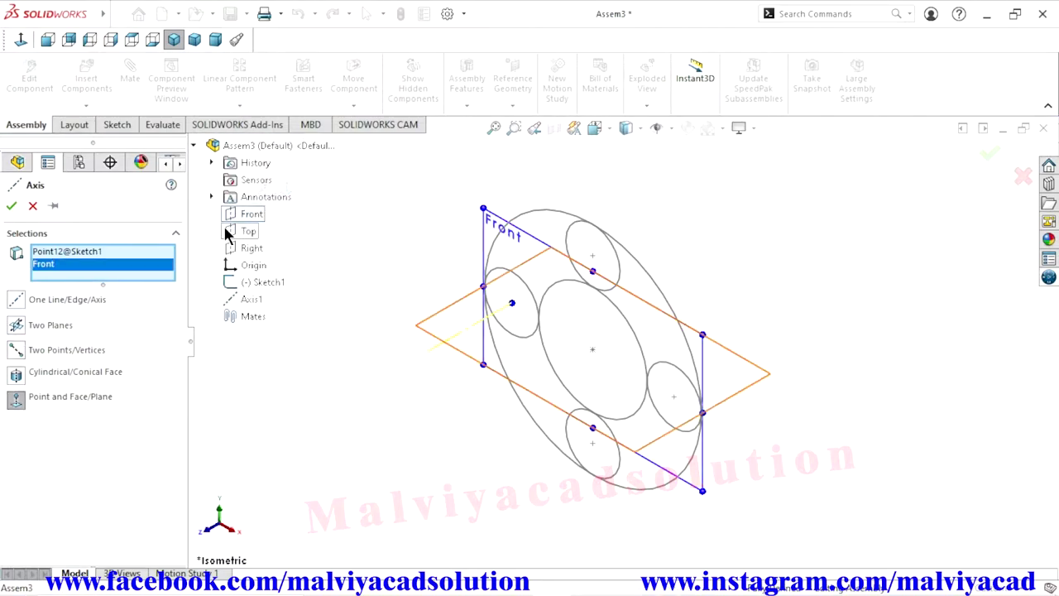
left_click(11, 205)
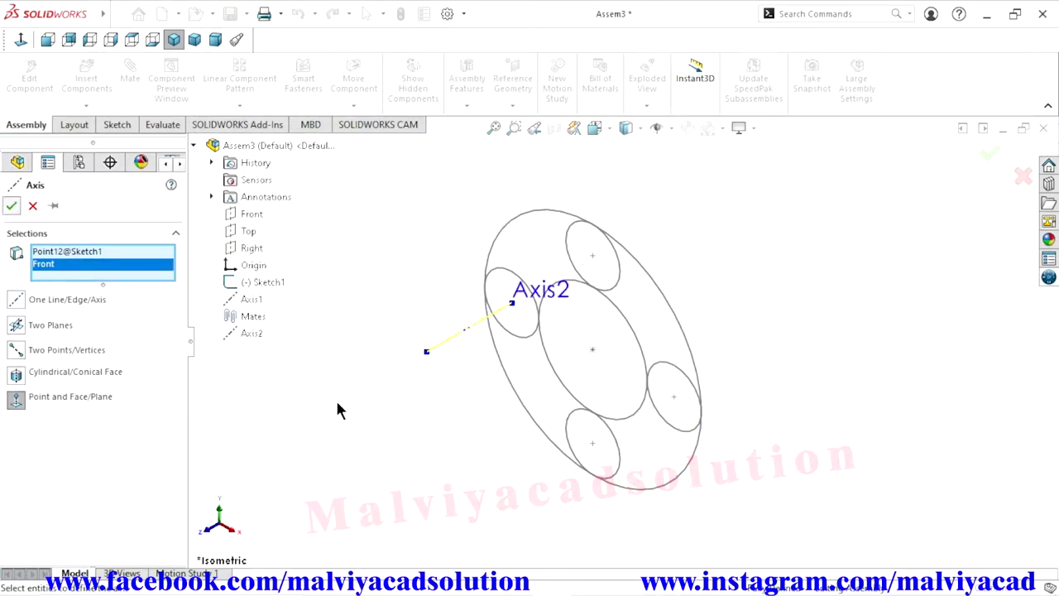
left_click(674, 397)
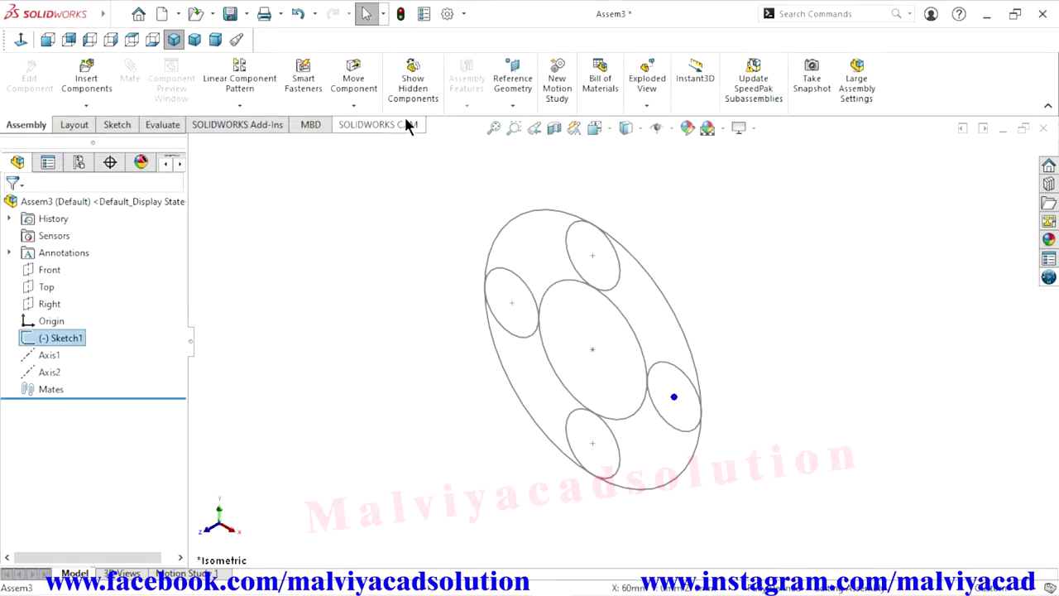
left_click(510, 107)
left_click(521, 144)
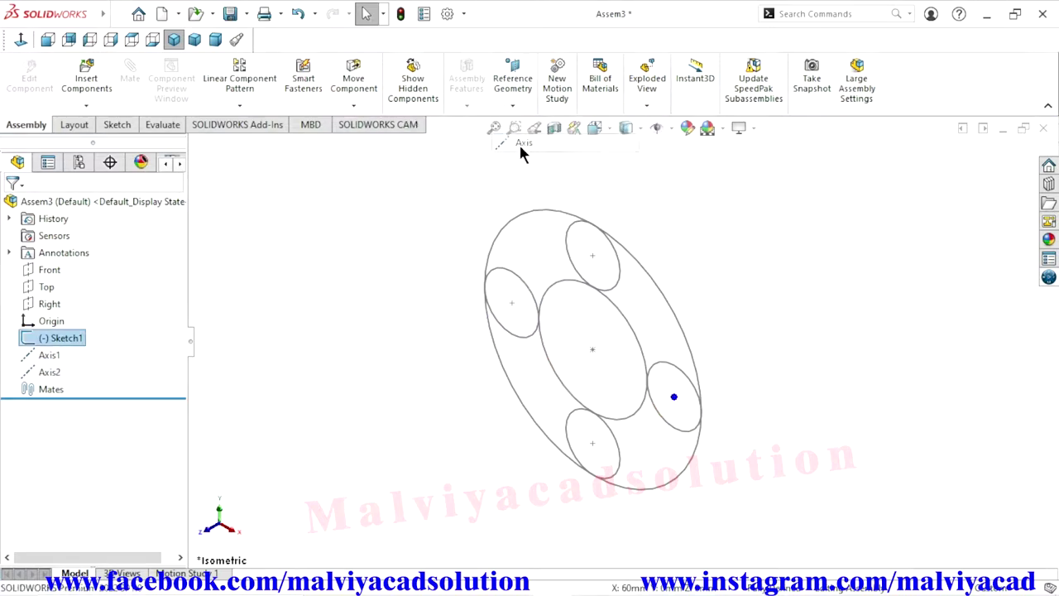
left_click(195, 147)
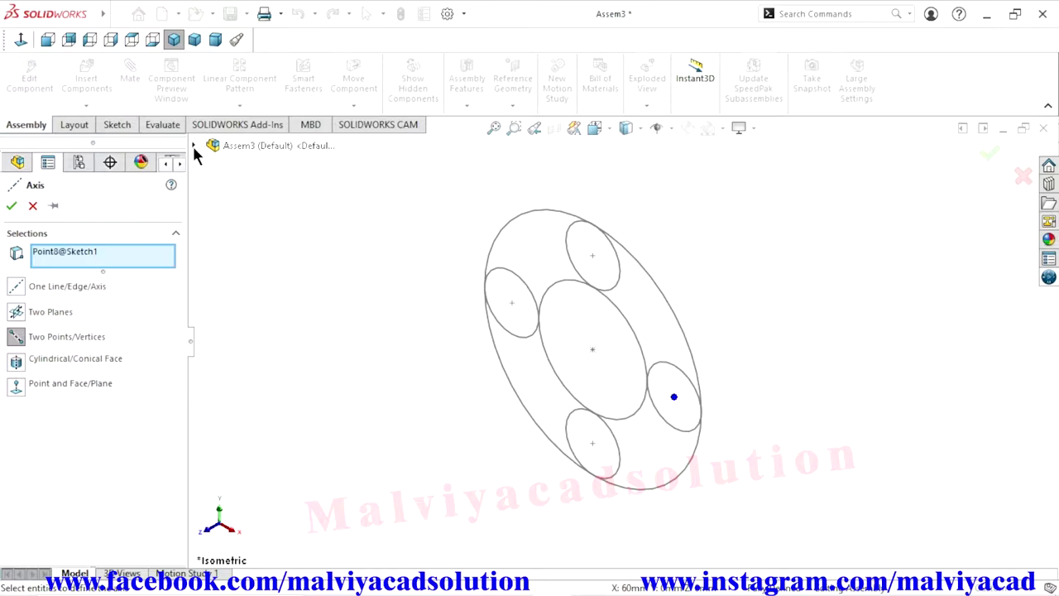
left_click(194, 146)
left_click(251, 213)
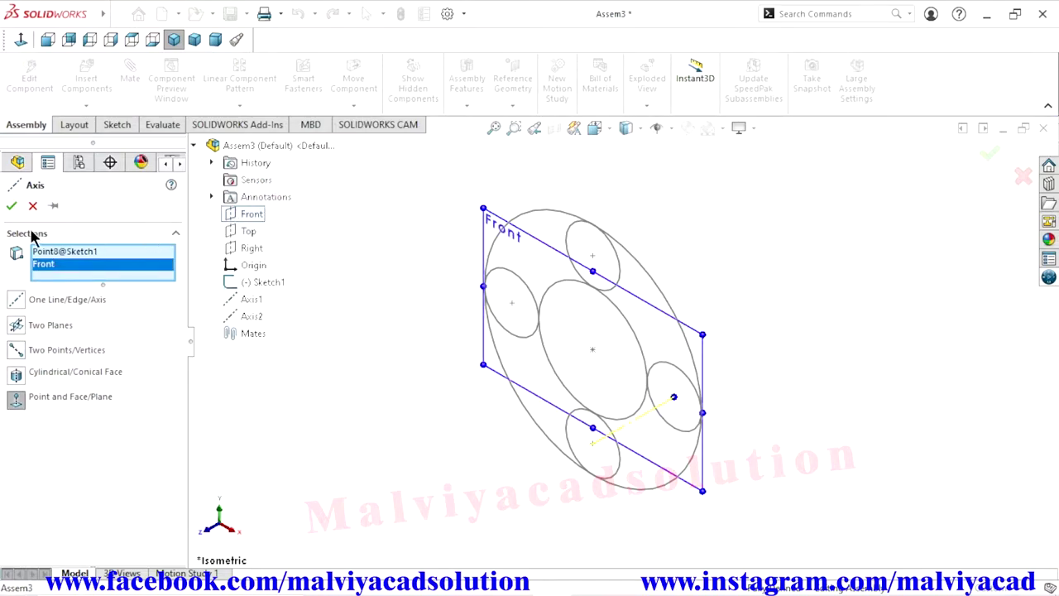
left_click(12, 206)
Create Axis4 and Axis5 through the bottom planet and central circle centres, normal to Front.
left_click(519, 108)
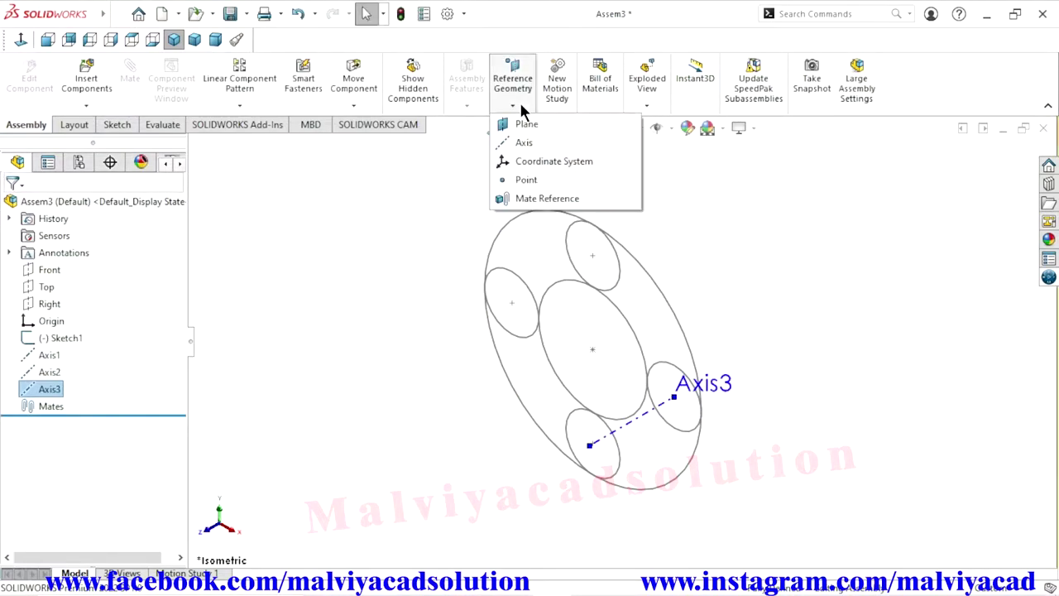
left_click(529, 142)
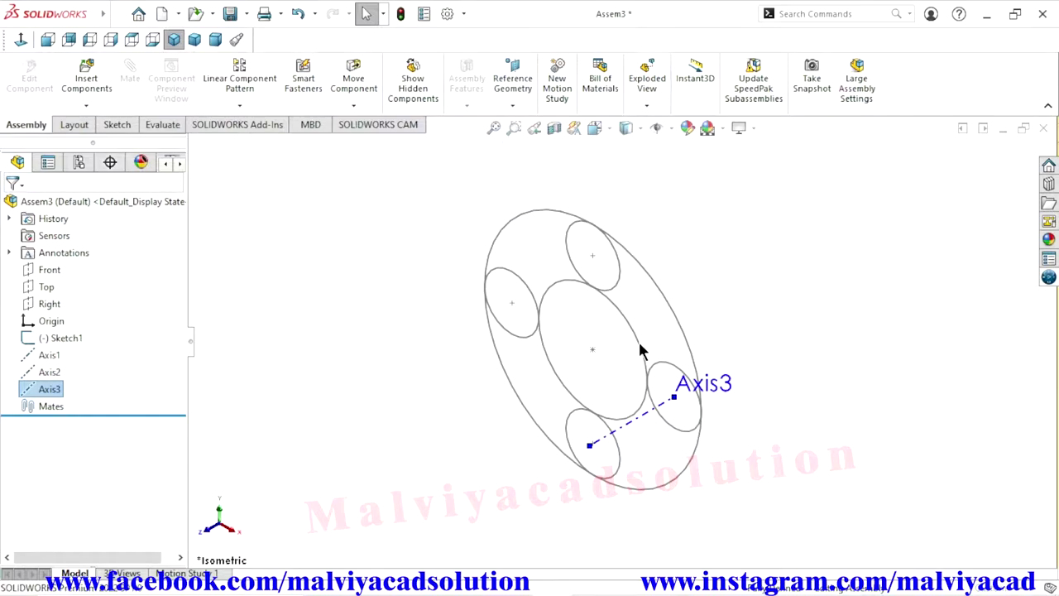
left_click(592, 444)
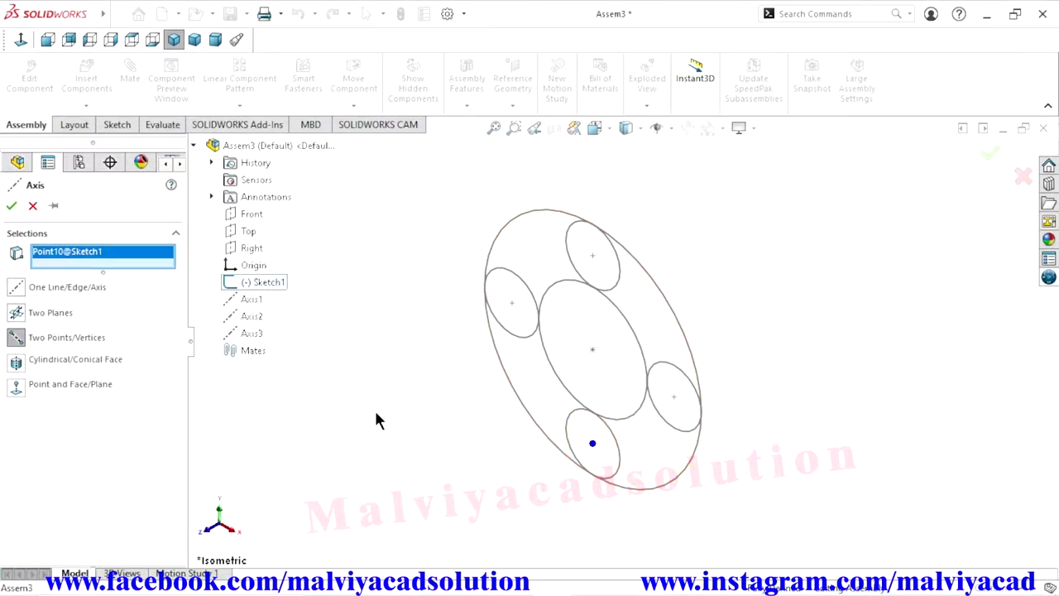
left_click(253, 215)
left_click(12, 206)
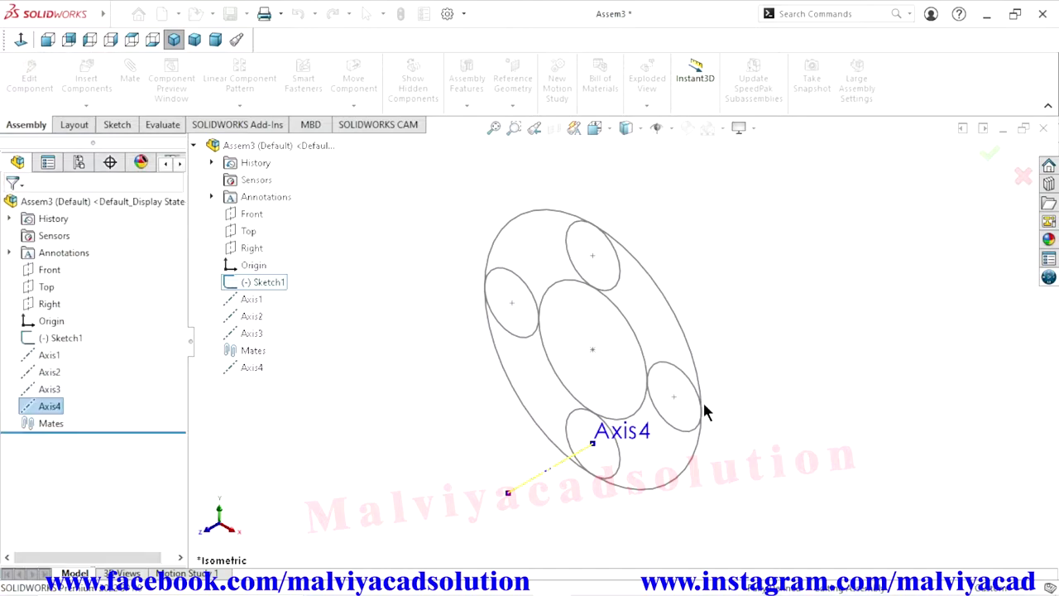
left_click(593, 349)
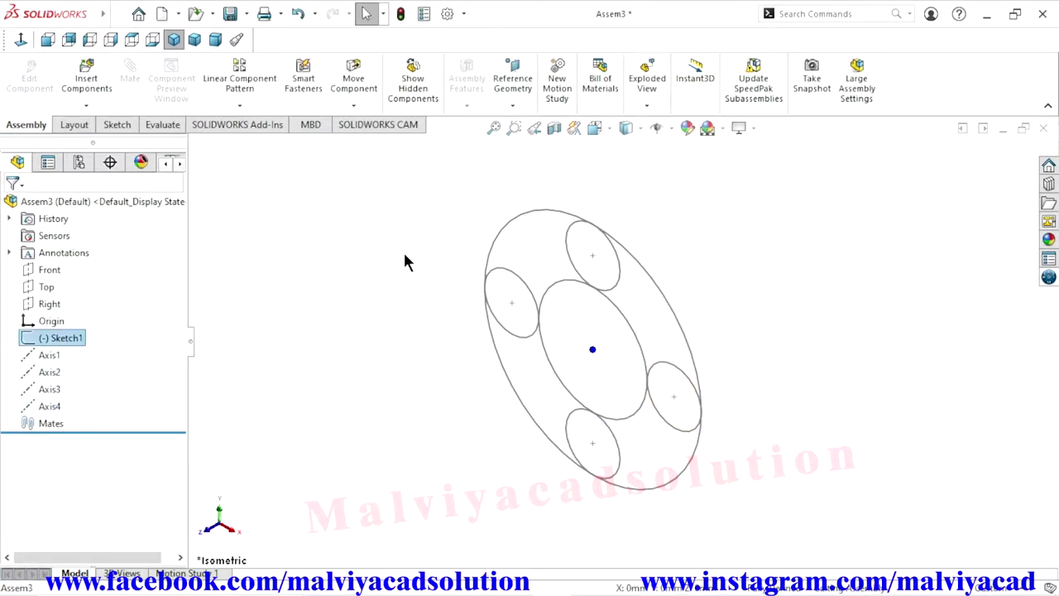
left_click(508, 106)
left_click(524, 142)
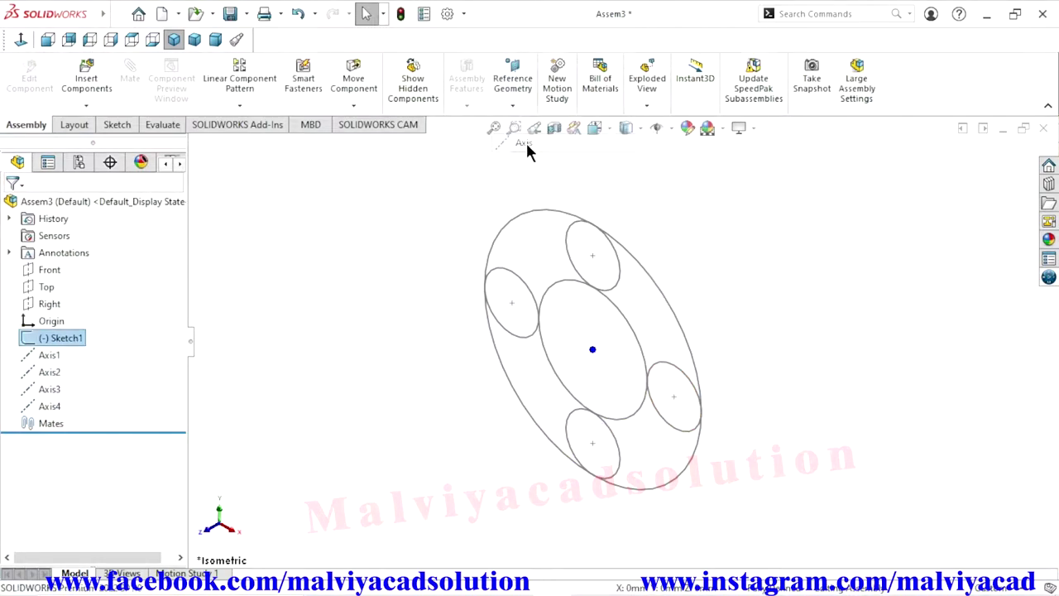
left_click(239, 214)
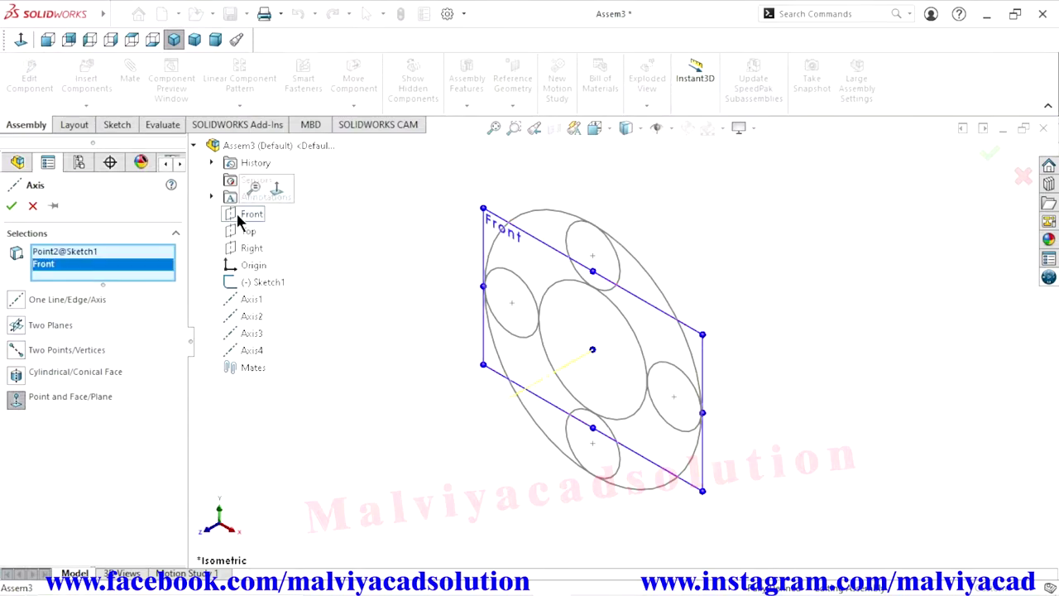
left_click(11, 205)
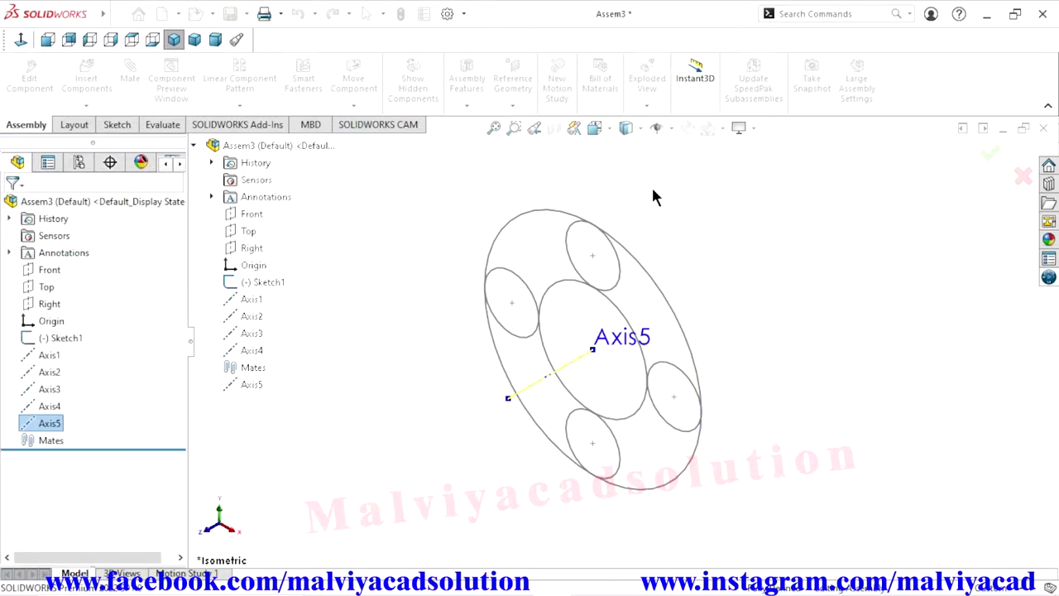
Turn on View Axes to display all five axes, then open the Design Library.
left_click(656, 128)
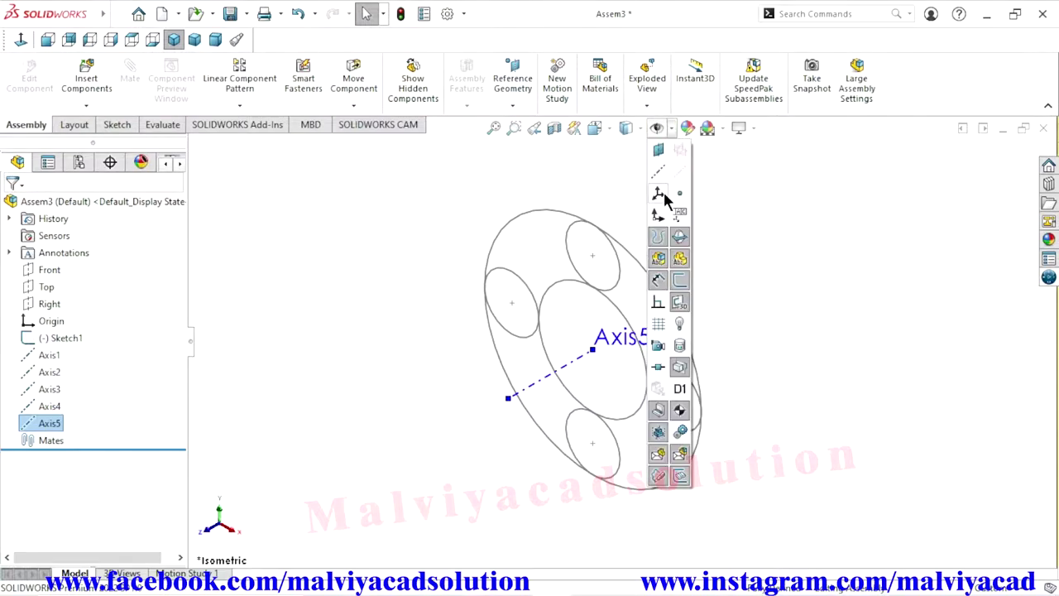
left_click(658, 172)
left_click(338, 259)
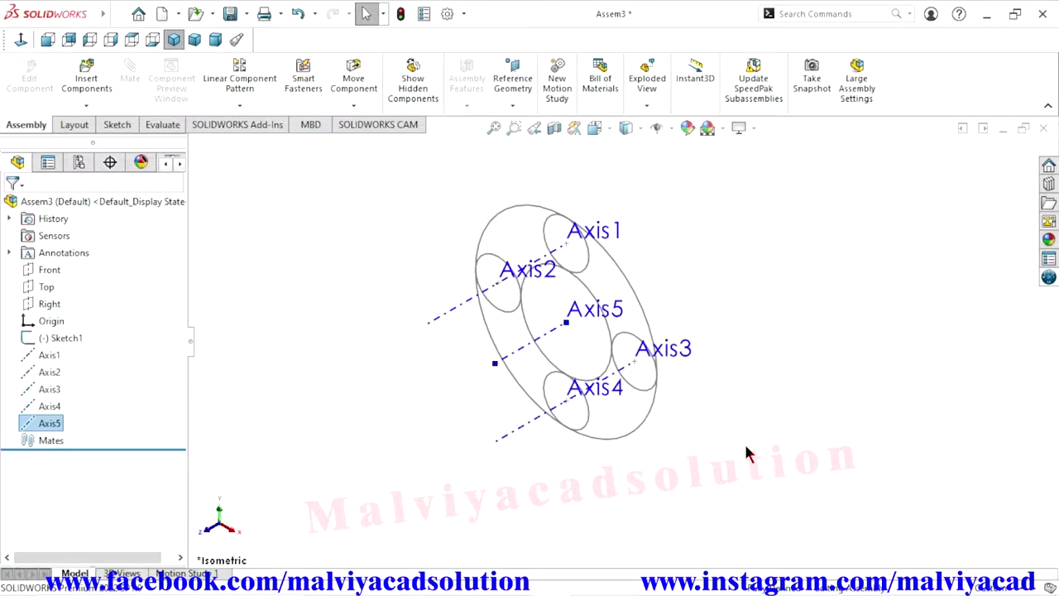
mouse_move(733, 421)
middle_mouse_down()
mouse_move(769, 370)
mouse_move(764, 315)
mouse_move(711, 345)
mouse_move(751, 445)
middle_mouse_up()
key("Escape")
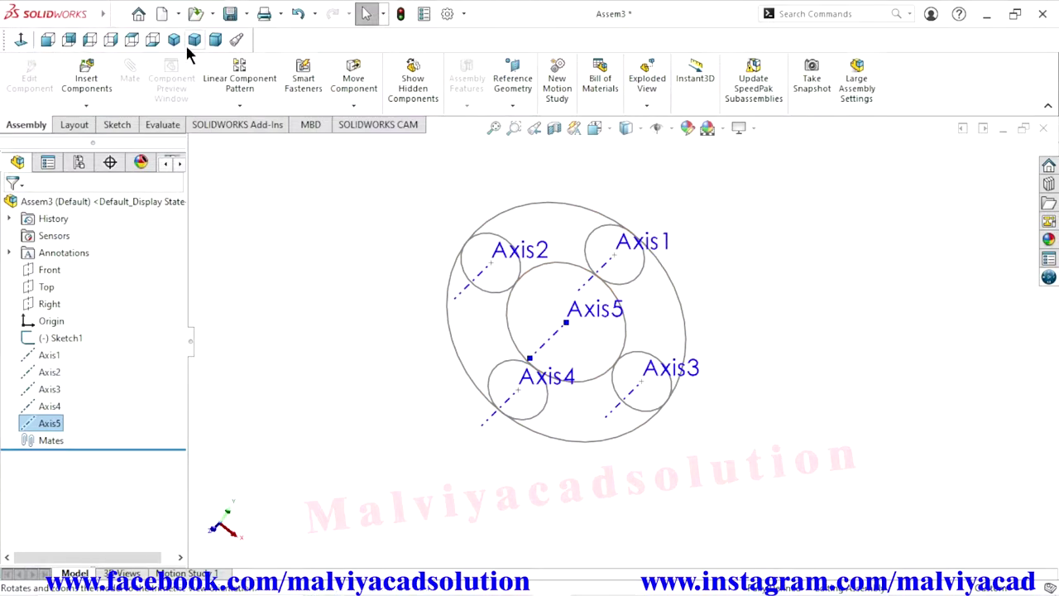
left_click(173, 40)
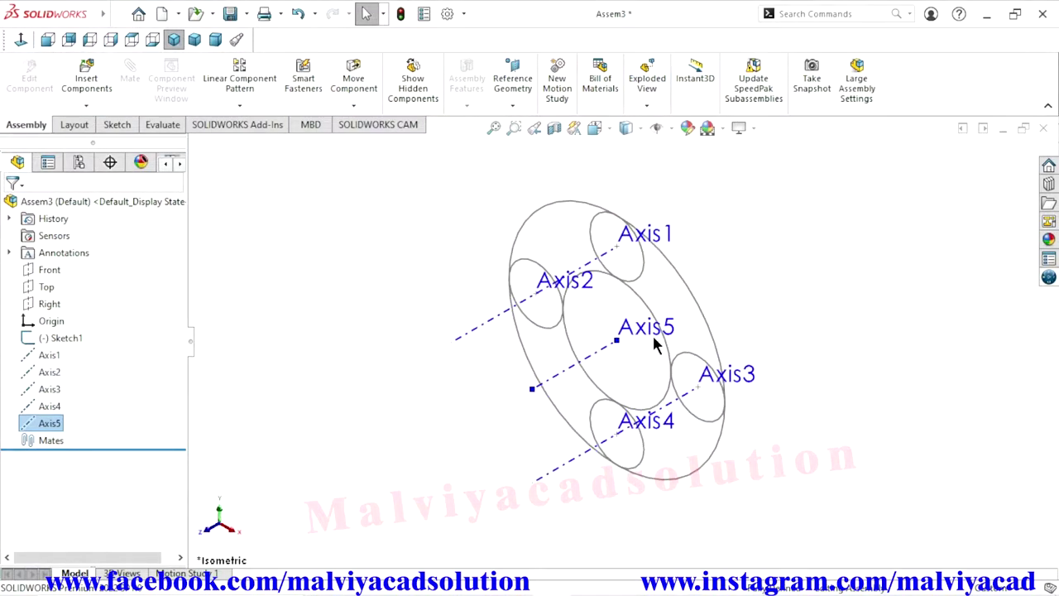
left_click(835, 327)
left_click(1049, 183)
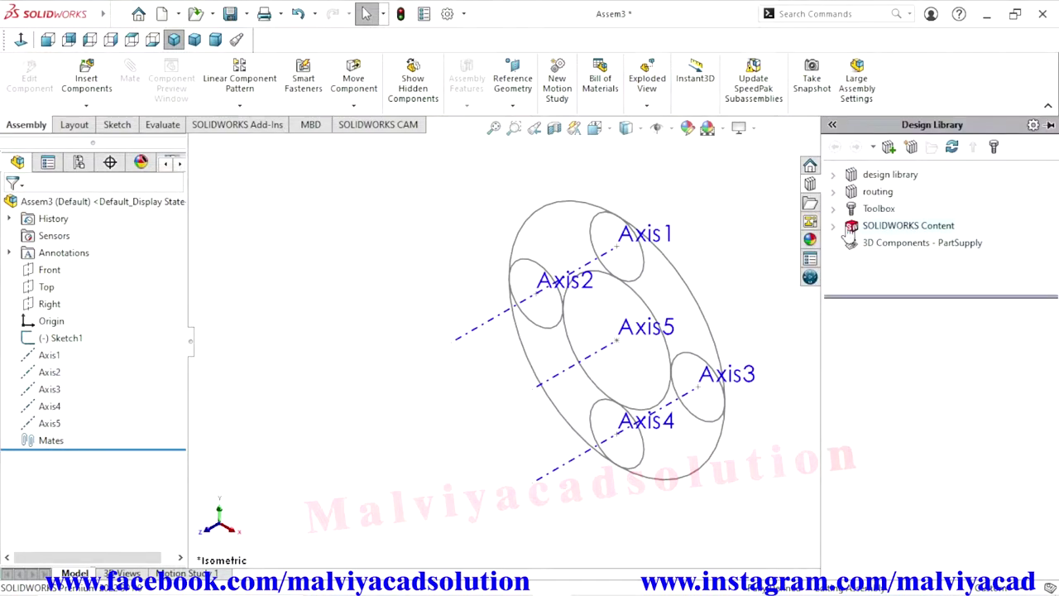
Place a Toolbox ANSI Metric spur gear from Power Transmission > Gears into the assembly.
left_click(878, 208)
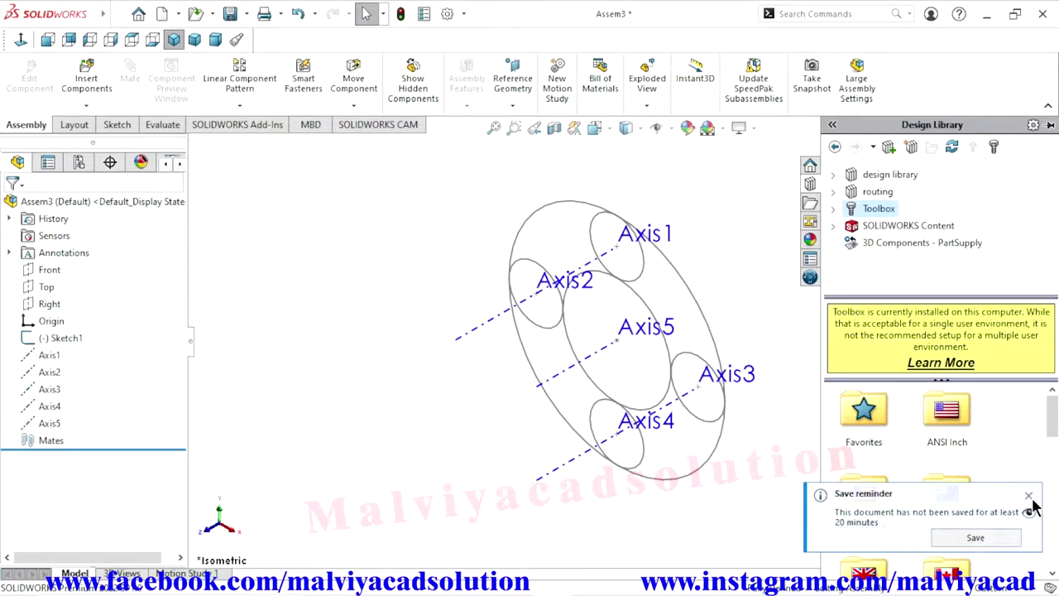
left_click(1031, 499)
double_click(863, 493)
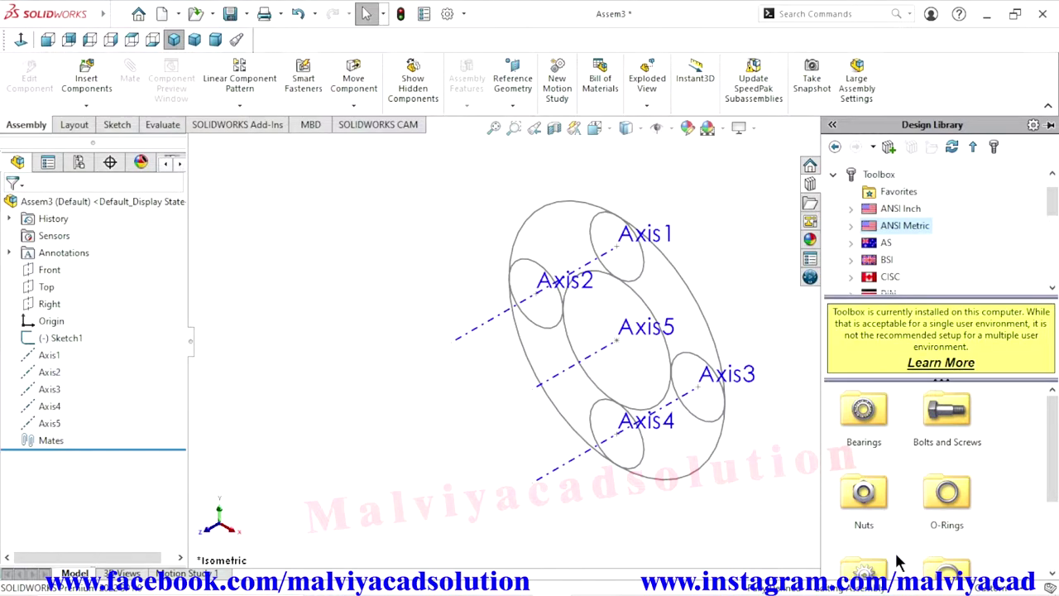
scroll(869, 472, "down", 2)
double_click(876, 471)
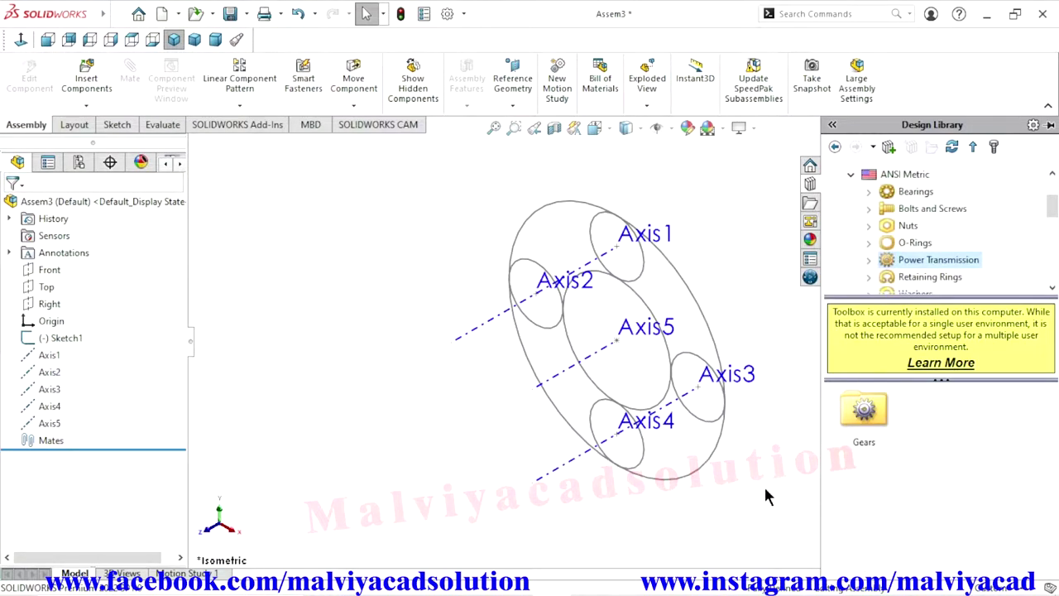
double_click(860, 414)
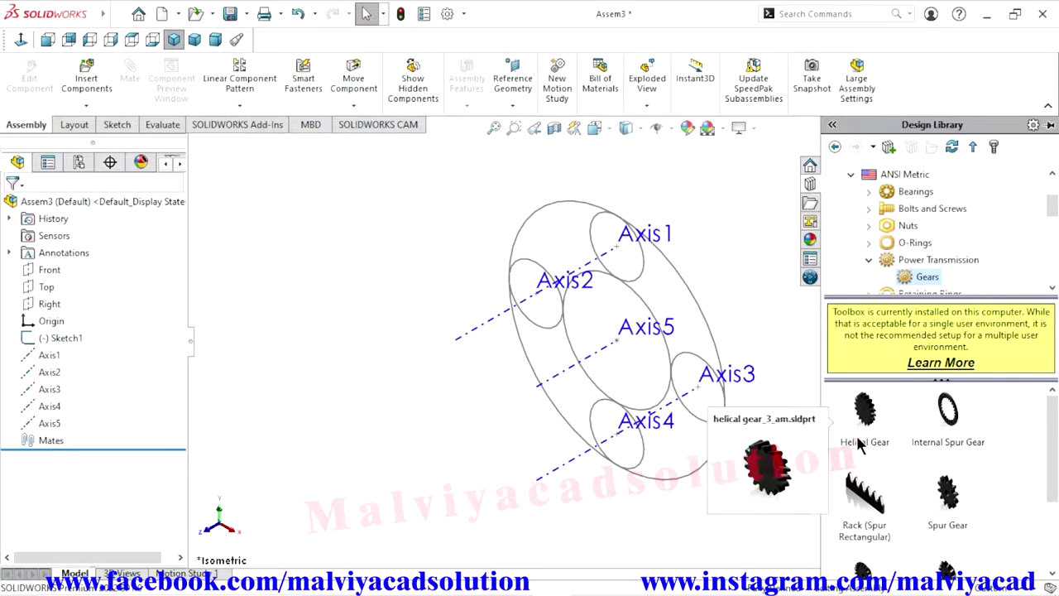
left_click(948, 494)
left_click_drag(351, 325, 316, 277)
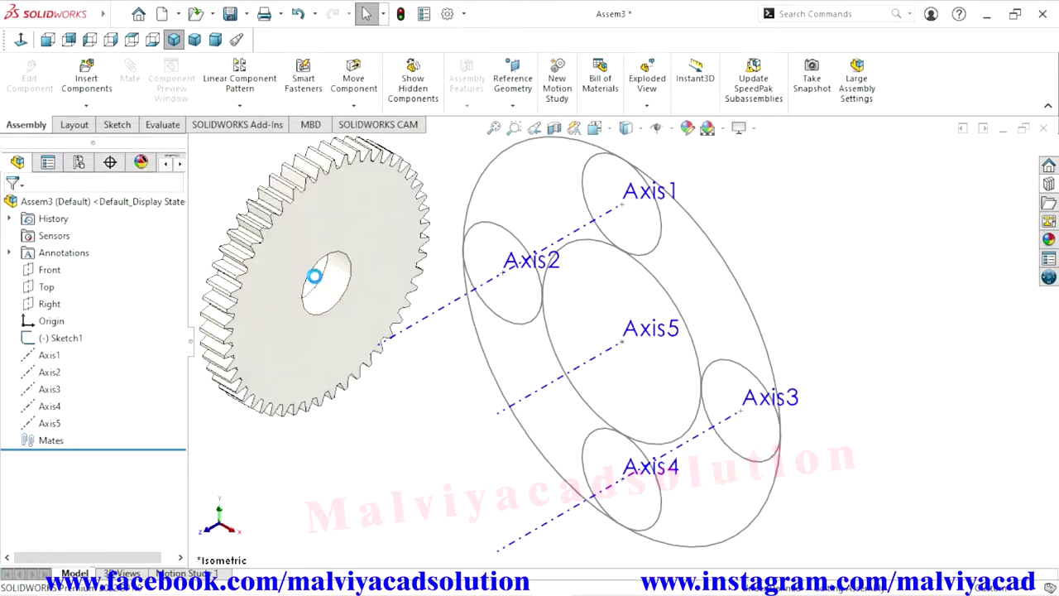
left_click(343, 308)
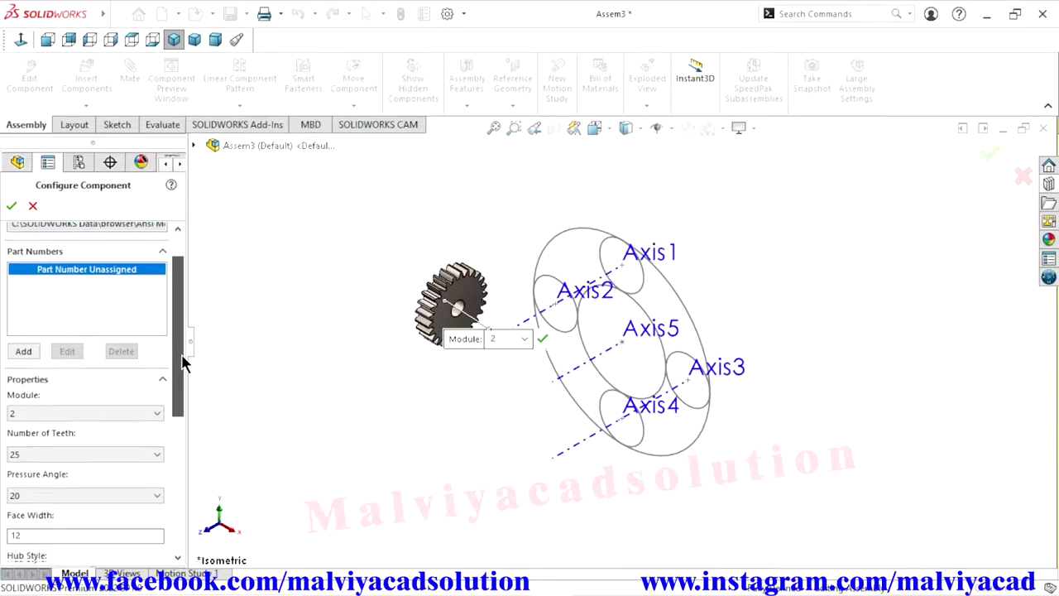
Configure the spur gear: module 2, 40 teeth, 20° pressure angle, 15 shaft diameter.
left_click_drag(182, 348, 156, 373)
left_click(154, 396)
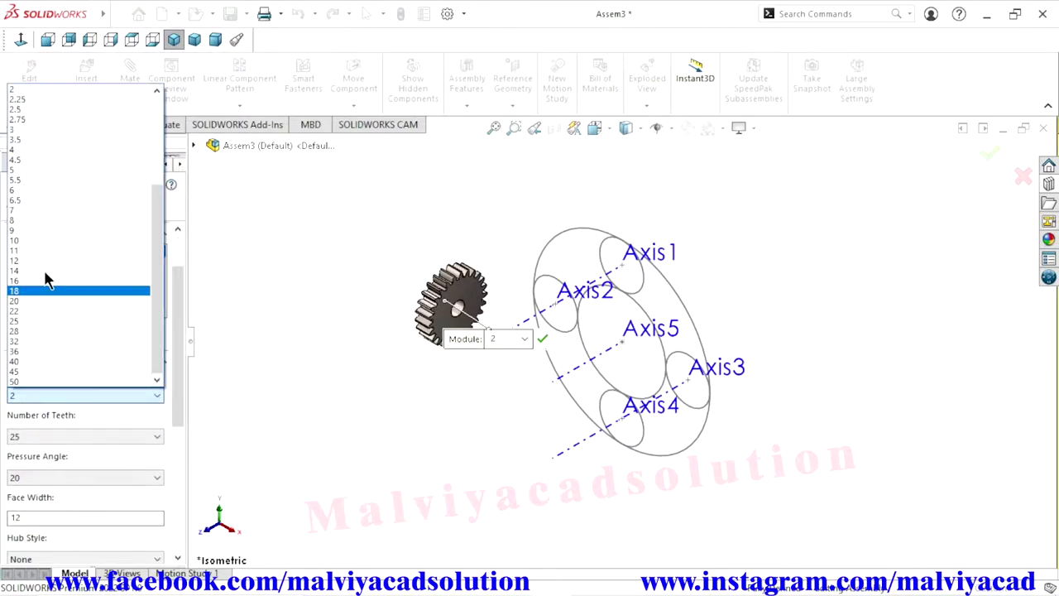
left_click(30, 89)
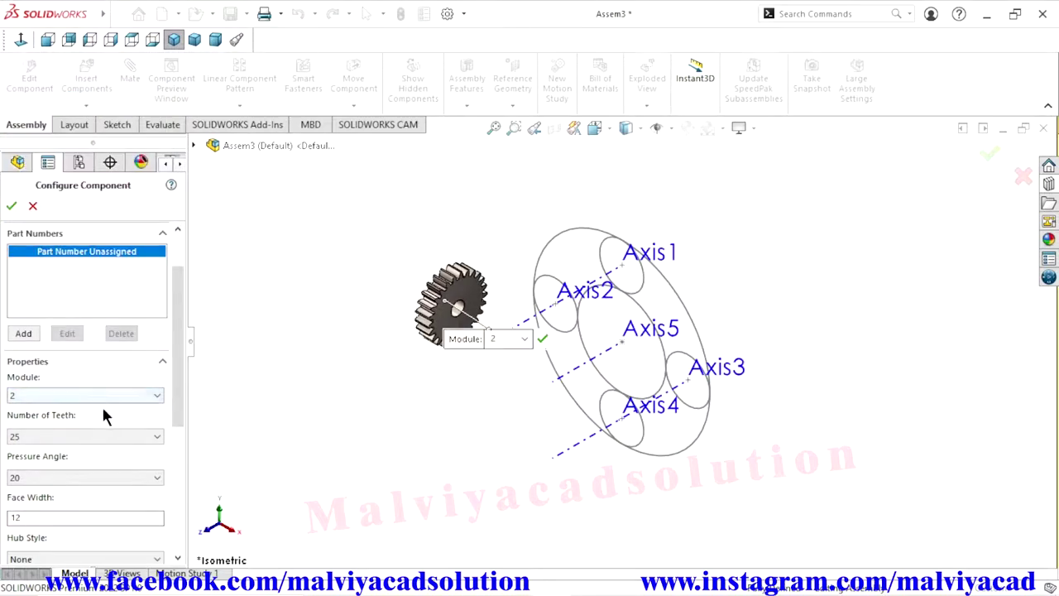
left_click(152, 437)
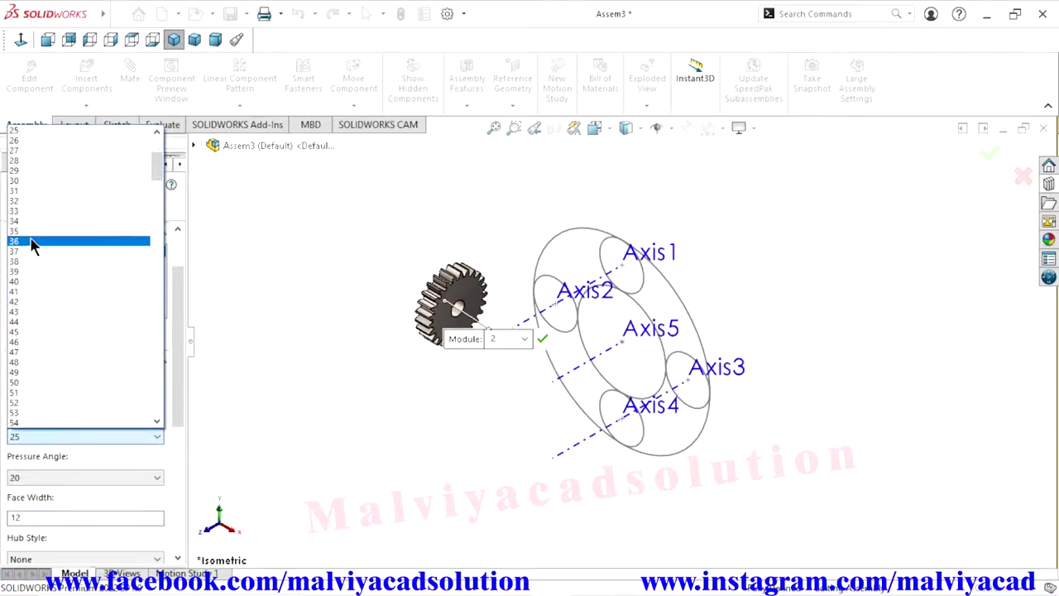
left_click(32, 281)
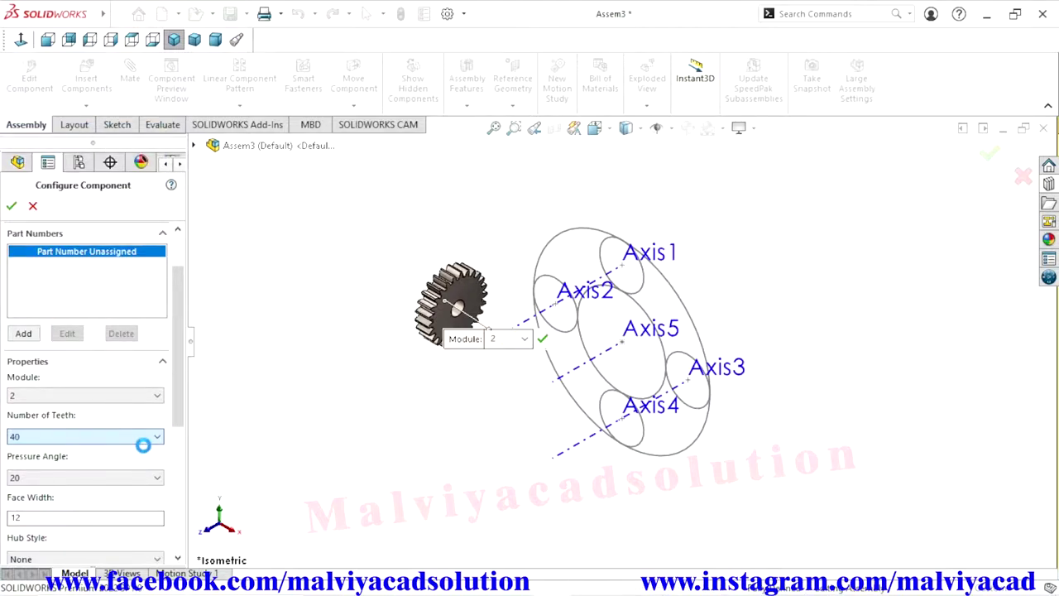
left_click_drag(174, 412, 185, 449)
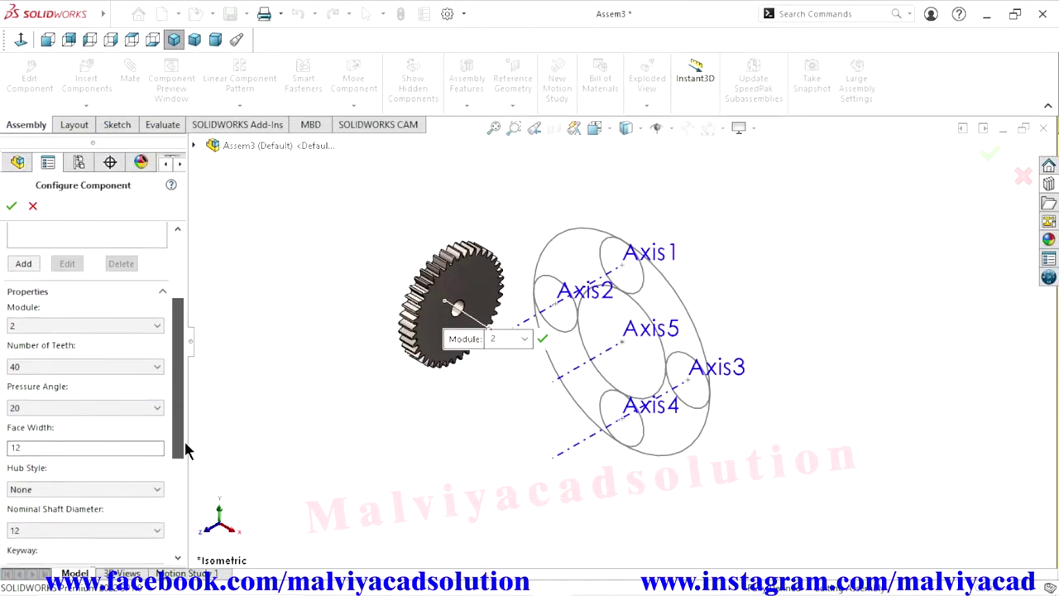
left_click(148, 407)
left_click(138, 420)
type("20")
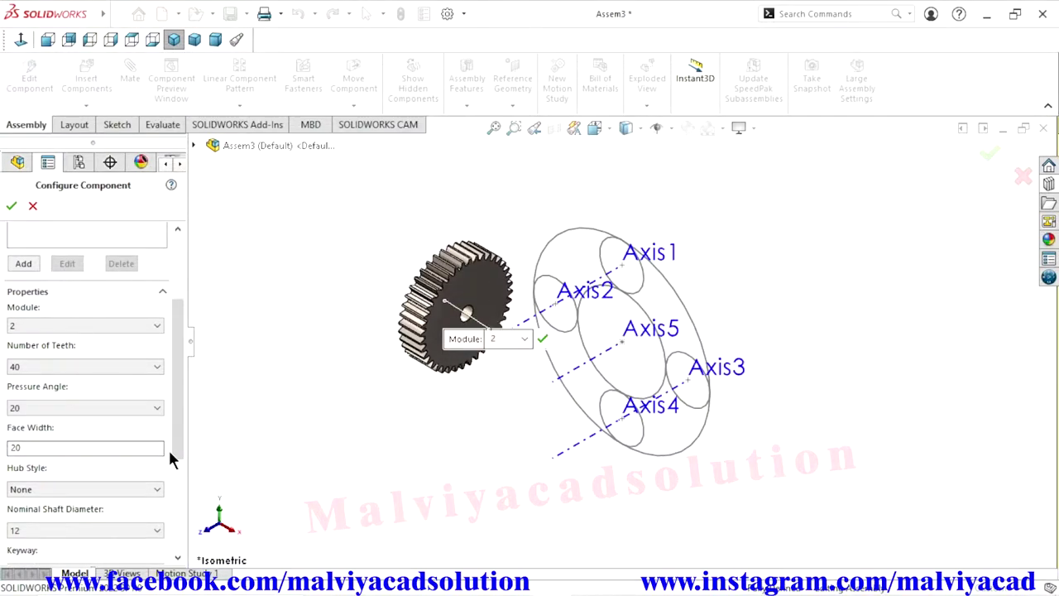
left_click_drag(183, 447, 176, 496)
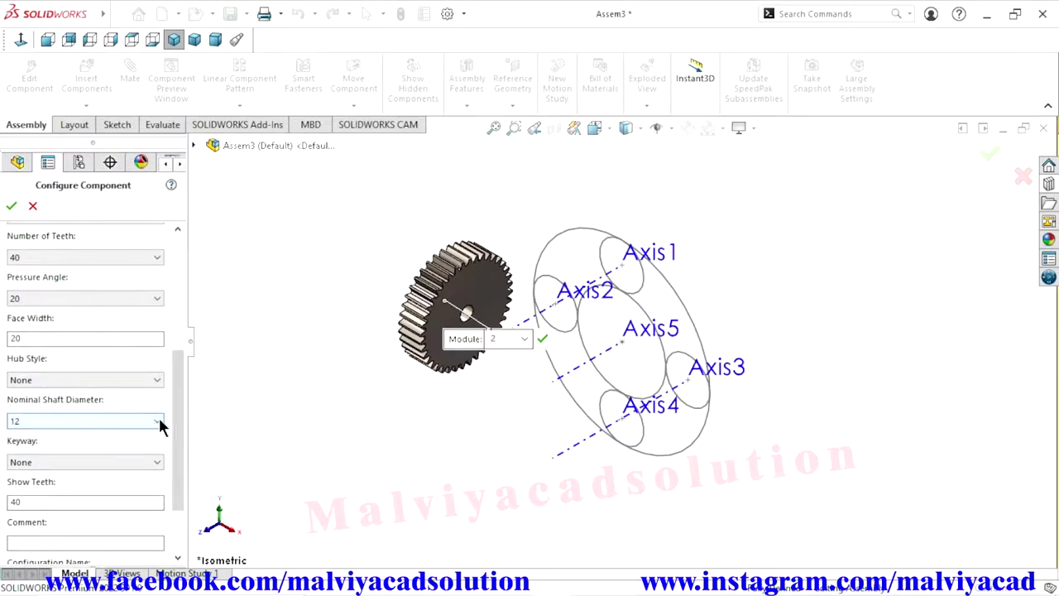
scroll(166, 409, "down", 2)
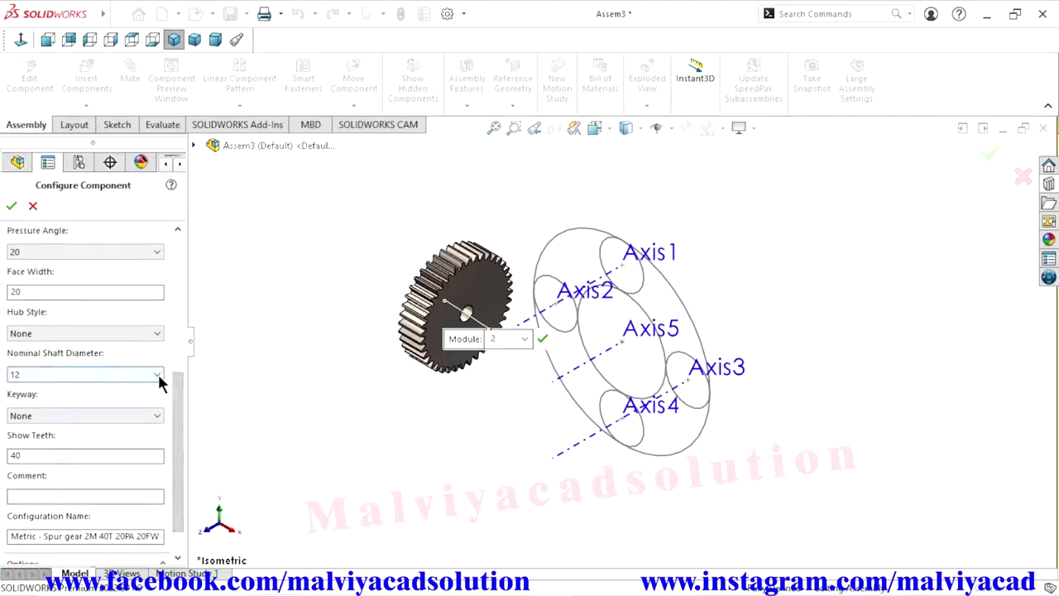
left_click(159, 377)
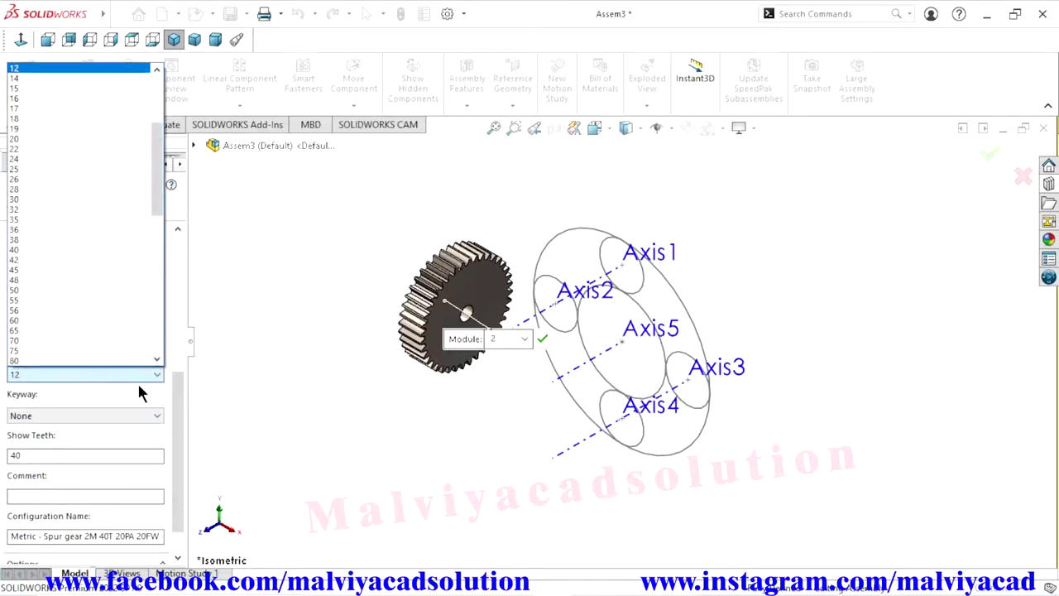
left_click(46, 88)
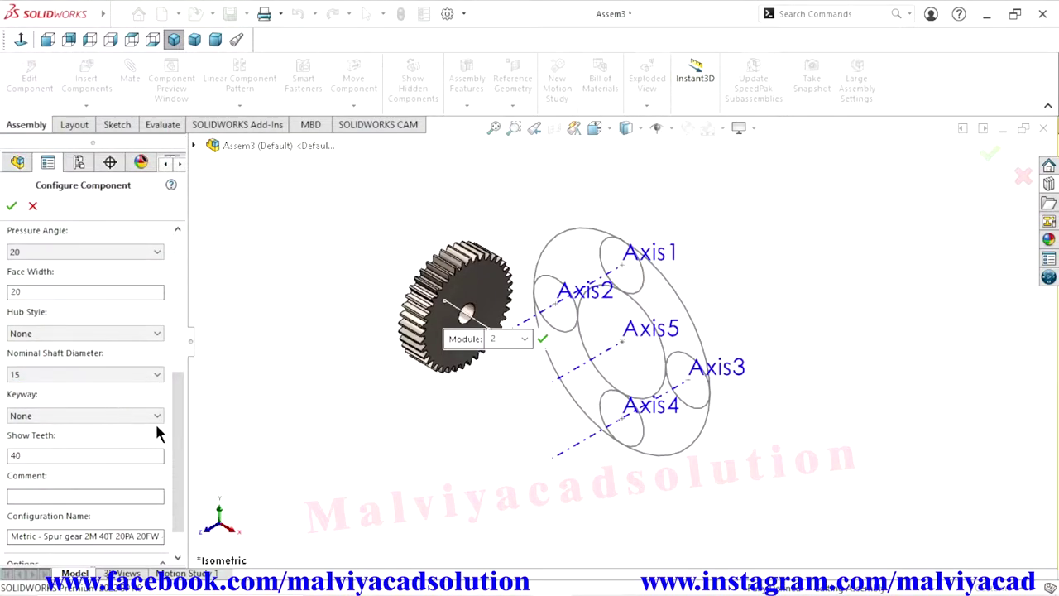
left_click_drag(176, 407, 181, 427)
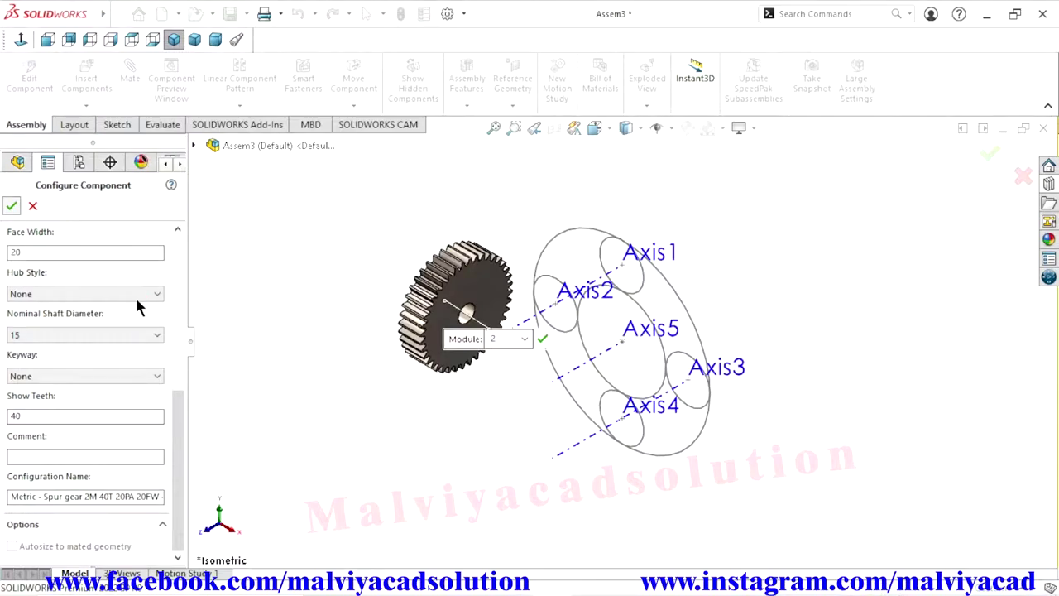
key("Return")
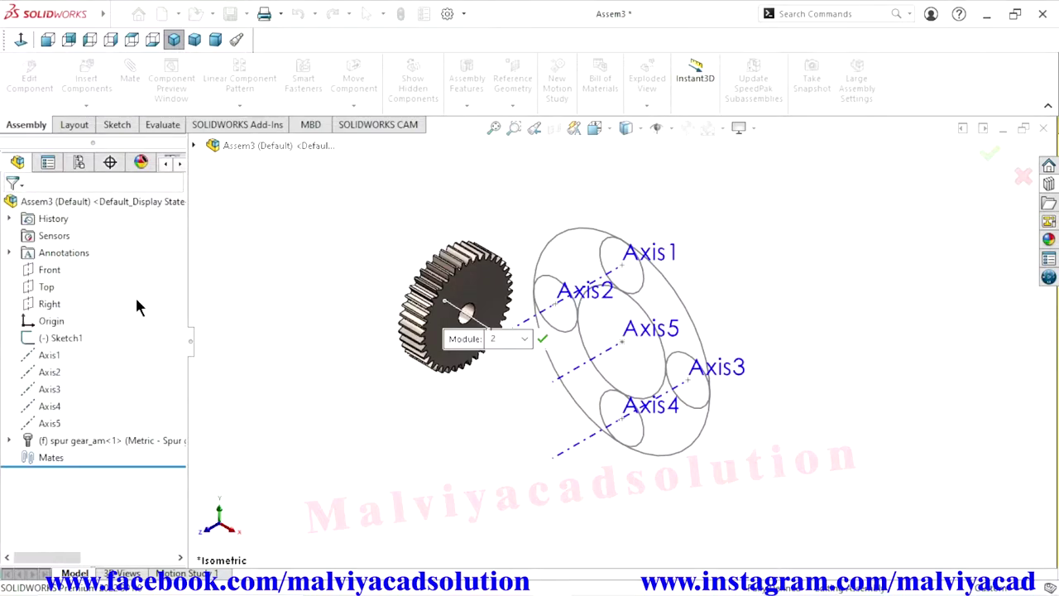
Place the 40-tooth gear and mate its bore concentric with Axis5.
left_click(11, 209)
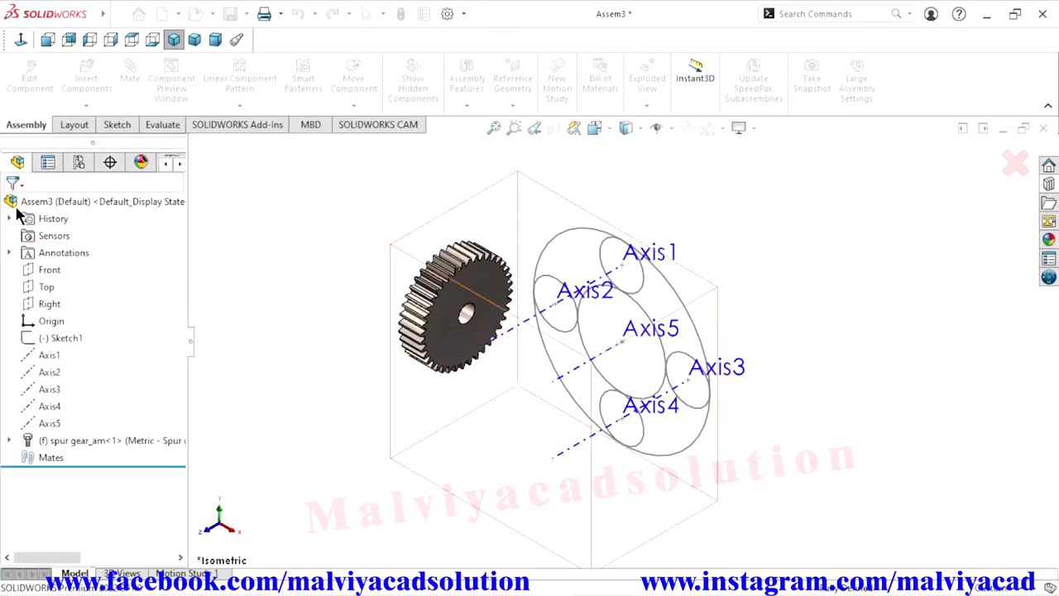
scroll(622, 389, "down", 2)
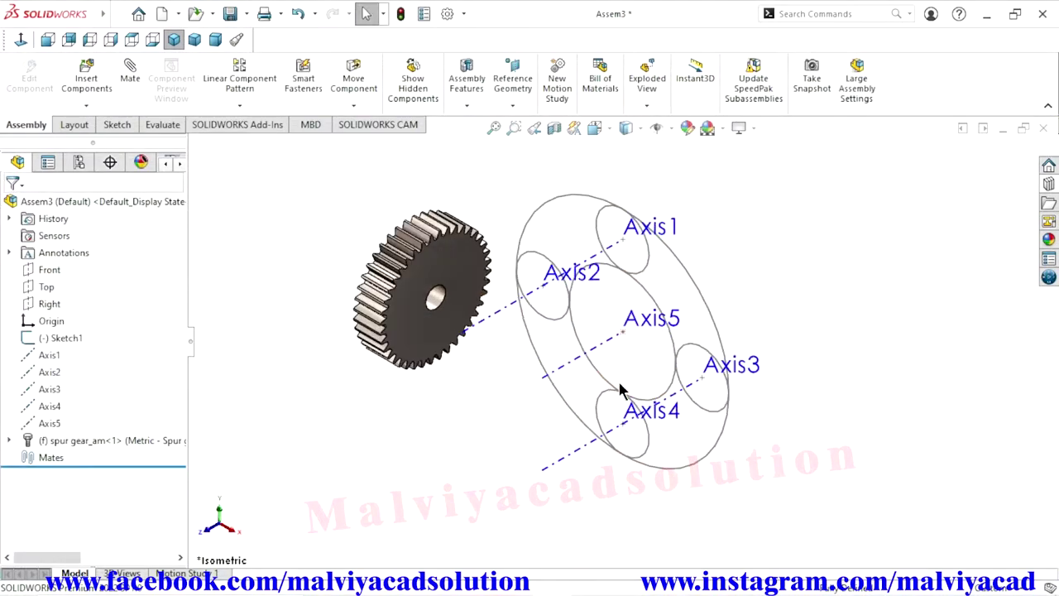
left_click(130, 72)
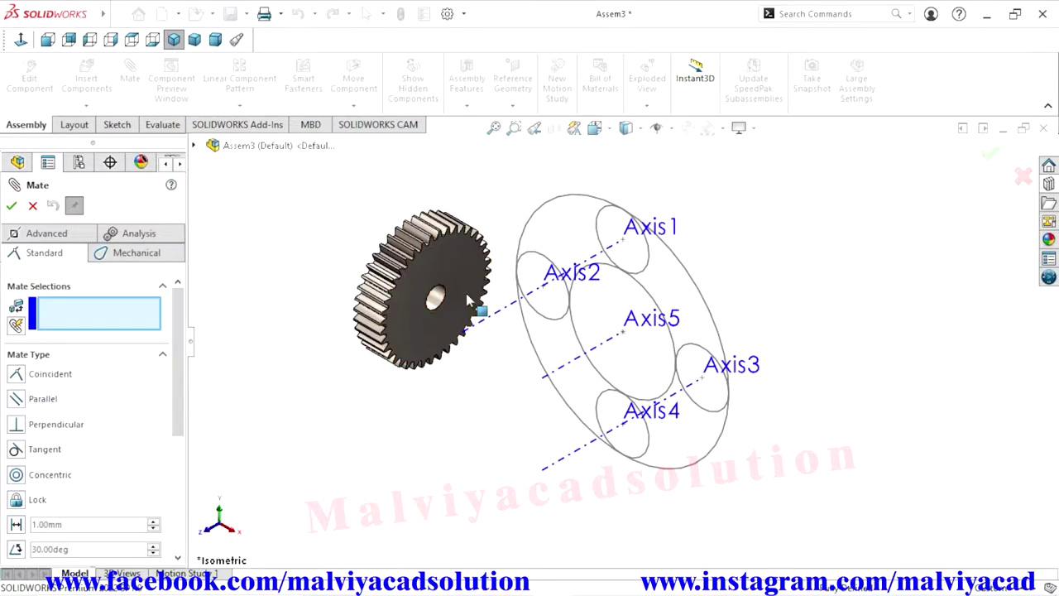
scroll(470, 306, "down", 2)
left_click(419, 310)
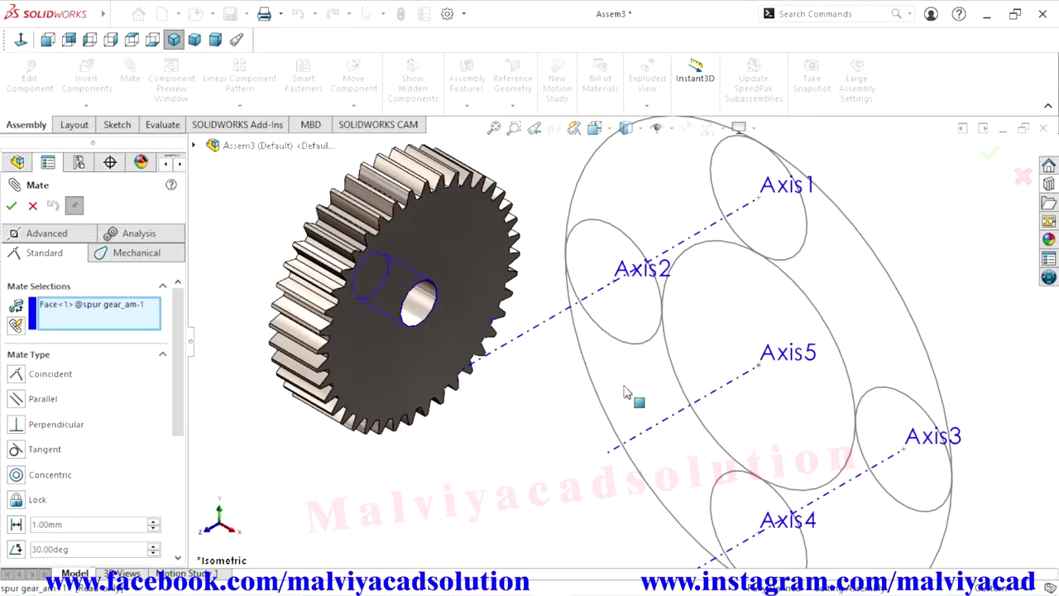
left_click(714, 398)
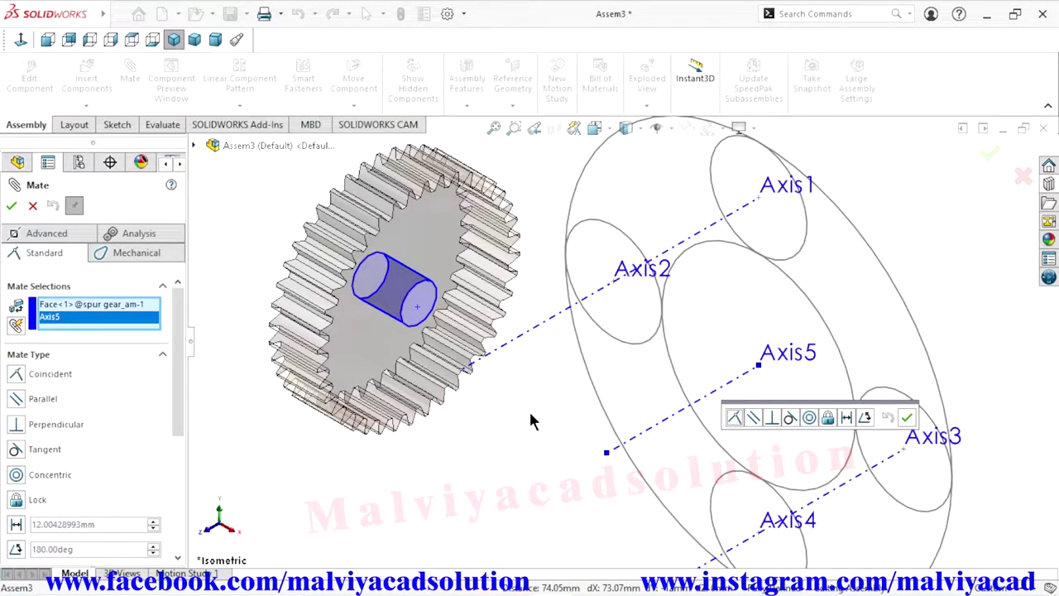
left_click(809, 417)
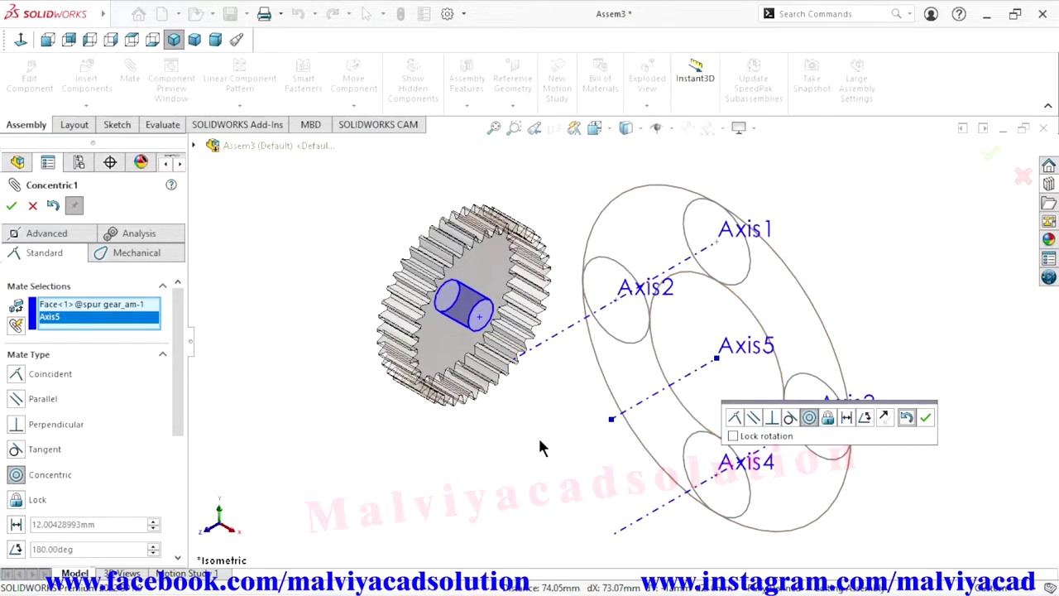
key("Return")
Add a second concentric mate between Axis5 and the gear bore, then exit Mate.
scroll(662, 406, "down", 2)
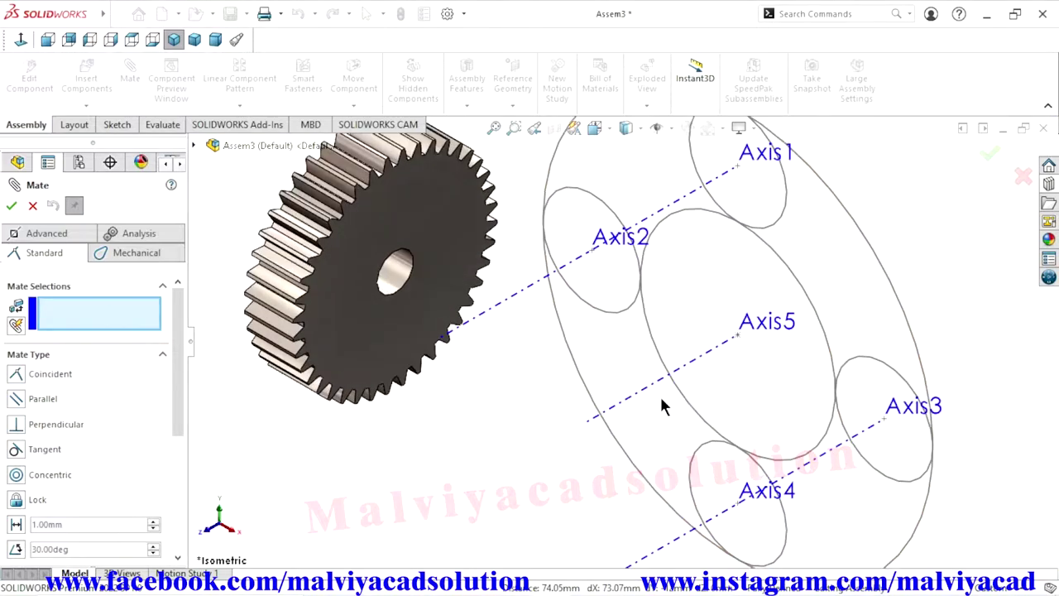
scroll(659, 397, "up", 1)
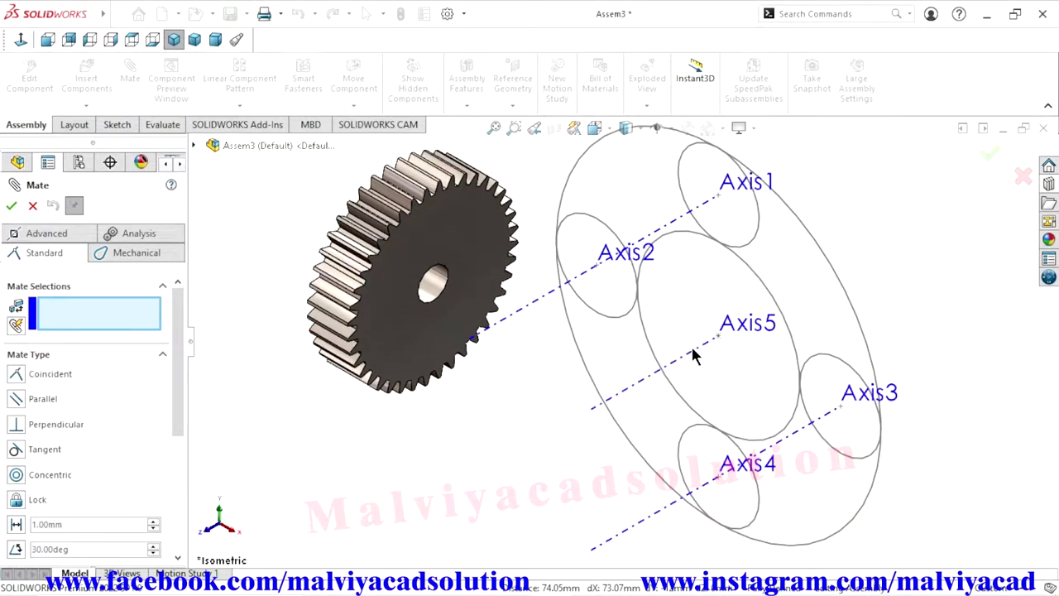
left_click(33, 478)
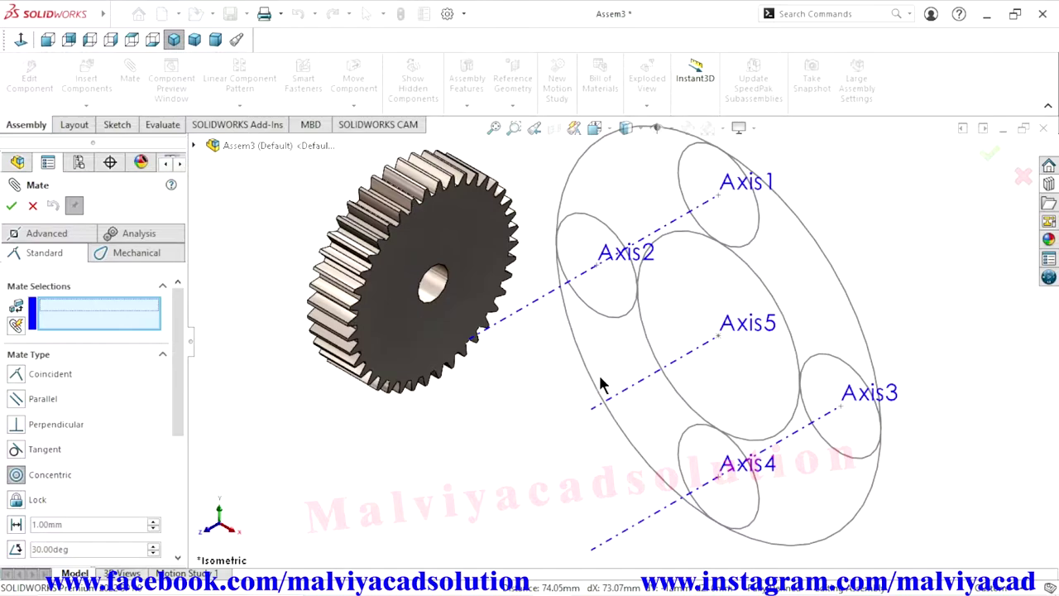
left_click(692, 360)
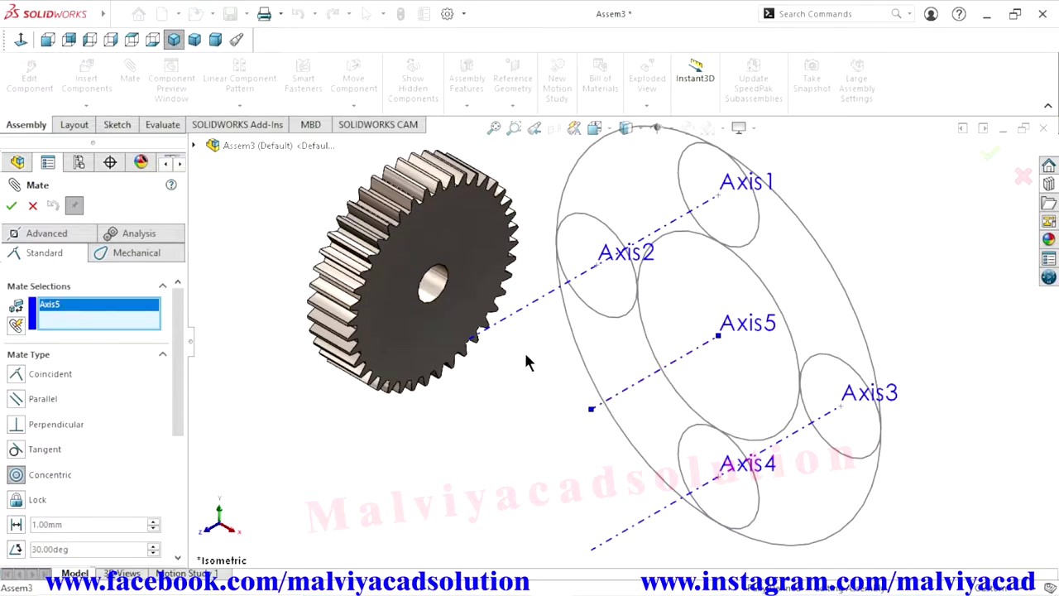
left_click(439, 283)
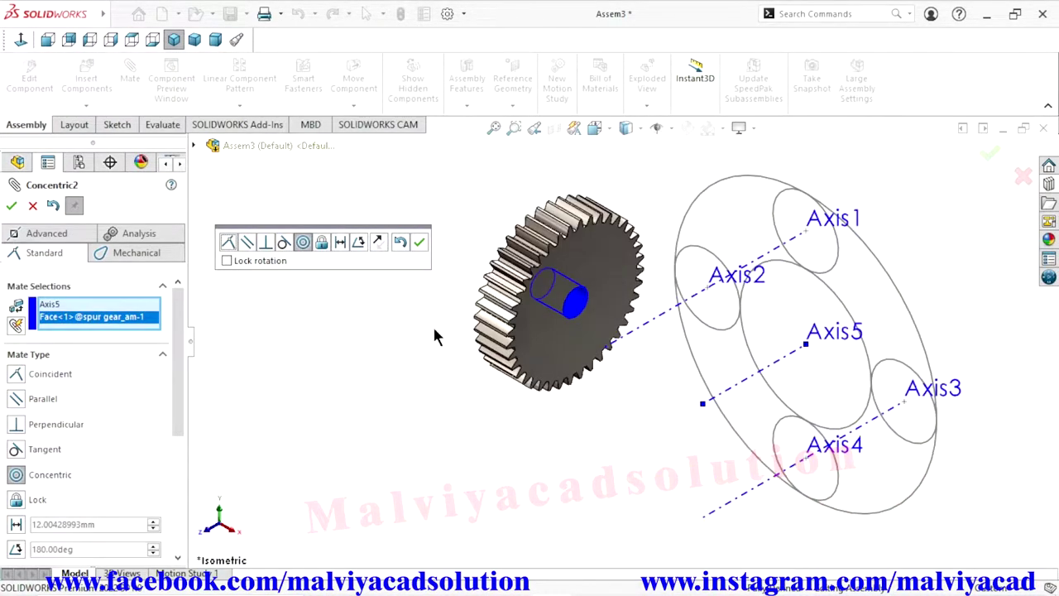
key("Return")
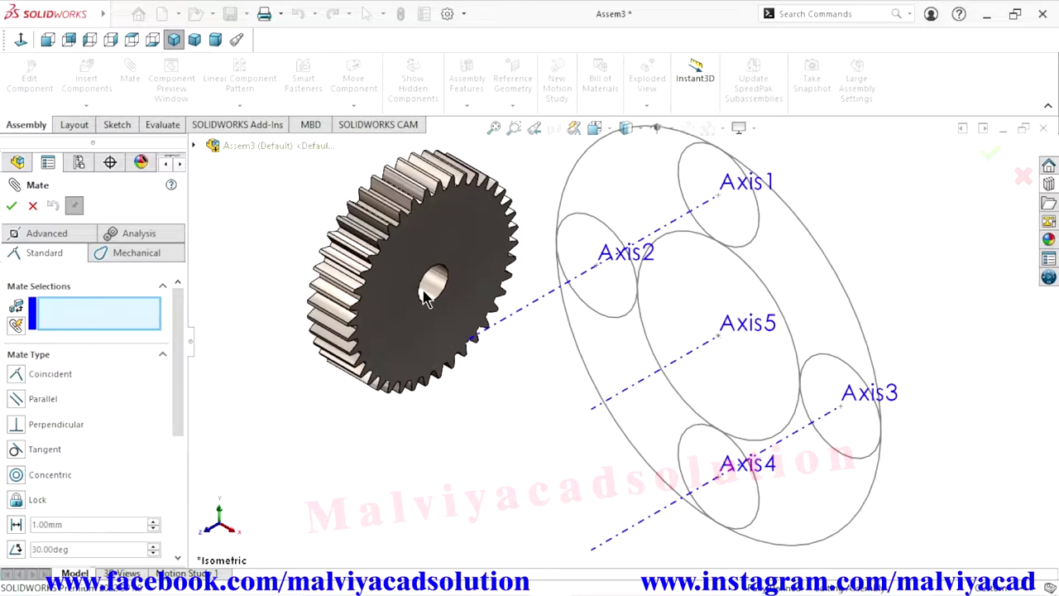
left_click(33, 206)
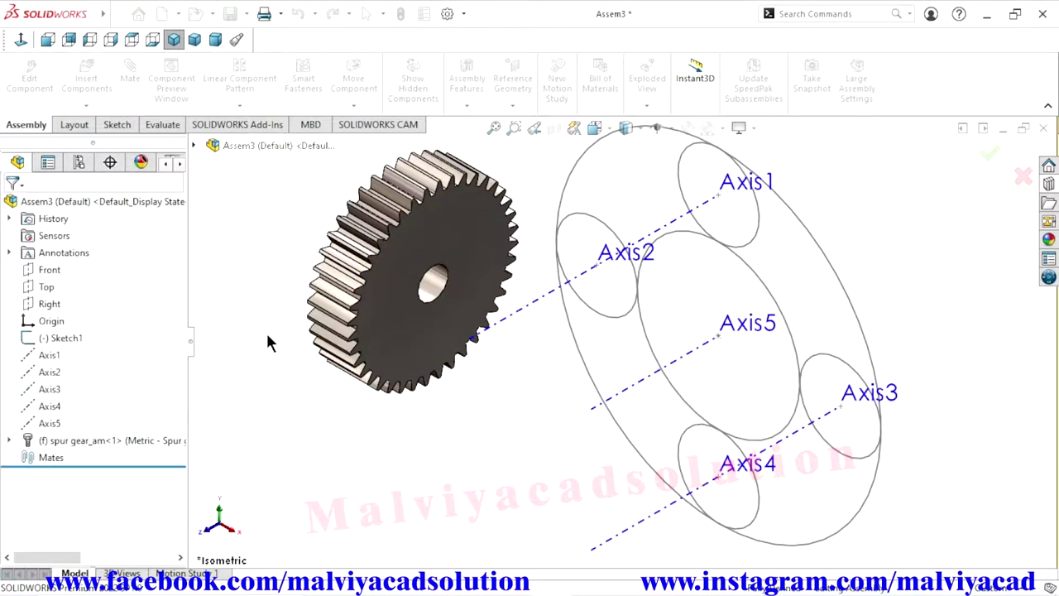
Set the spur gear to Float so it is no longer fixed.
left_click(415, 219)
right_click(414, 220)
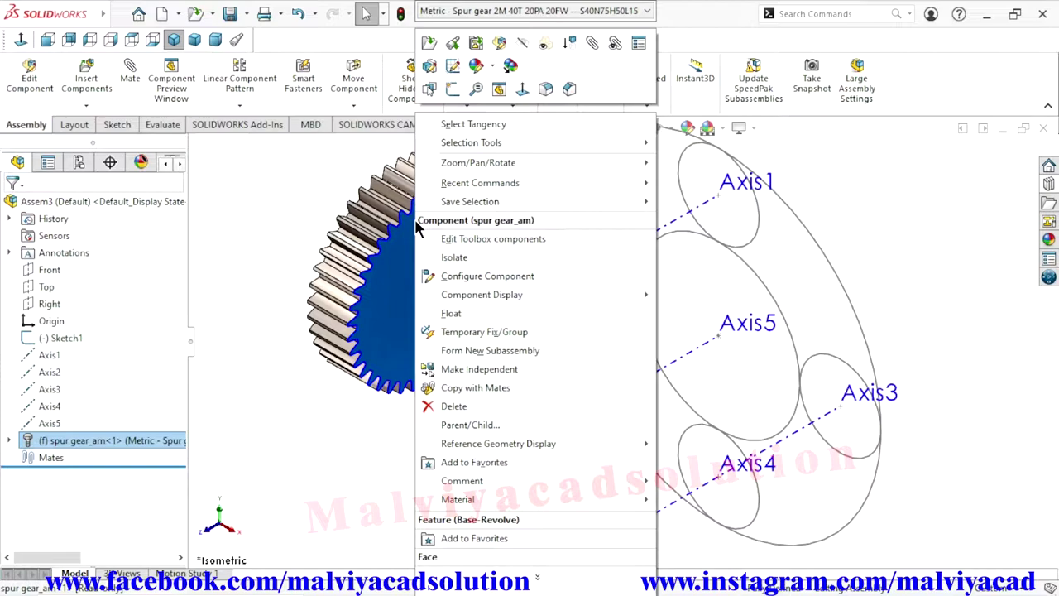
left_click(464, 313)
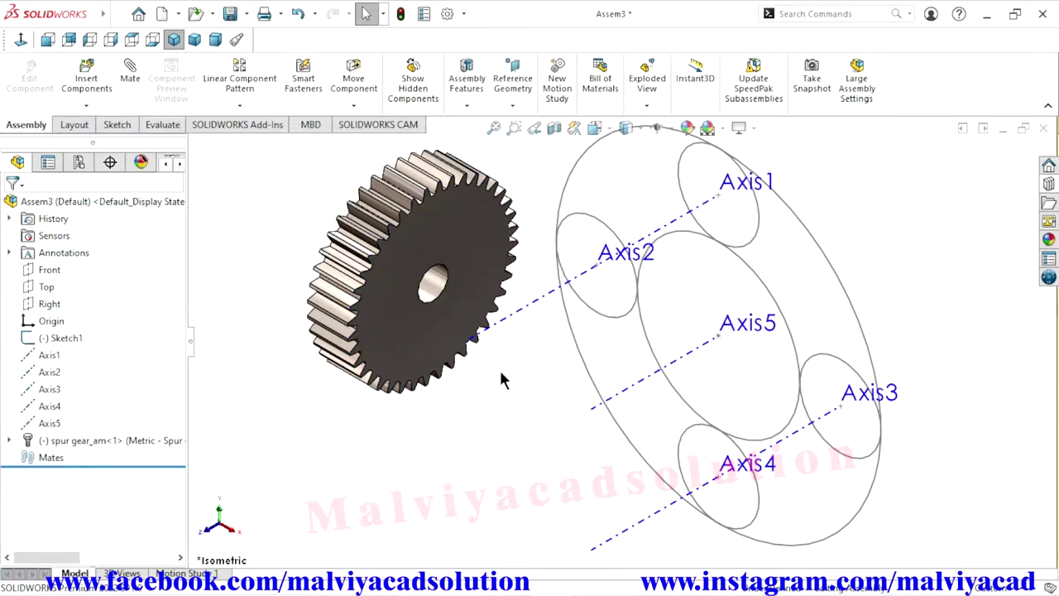
middle_click_drag(499, 367, 526, 292)
Mate the gear's bore concentric with Axis5.
left_click(135, 78)
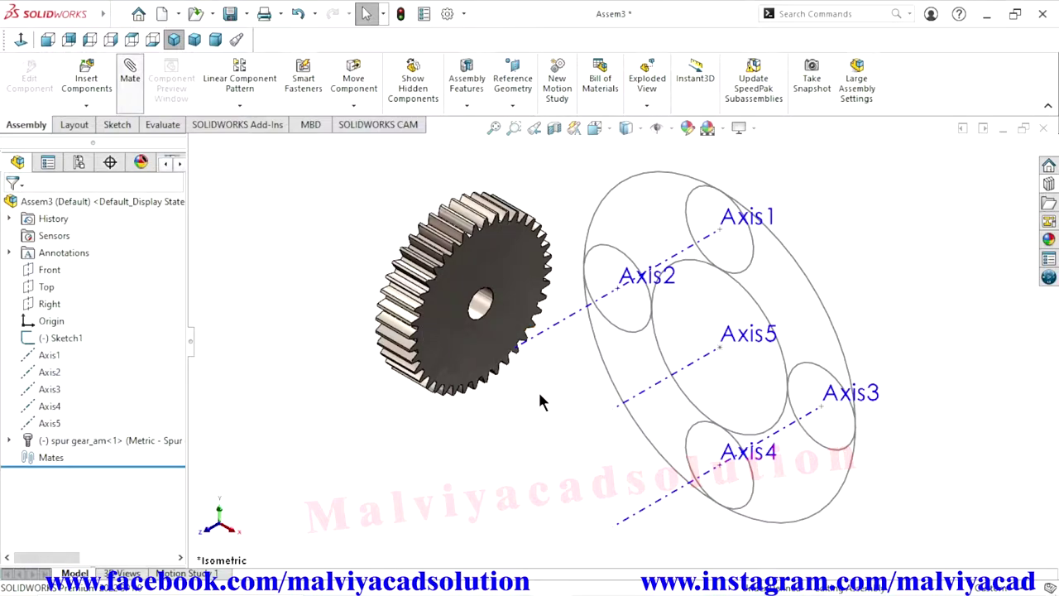
left_click(680, 374)
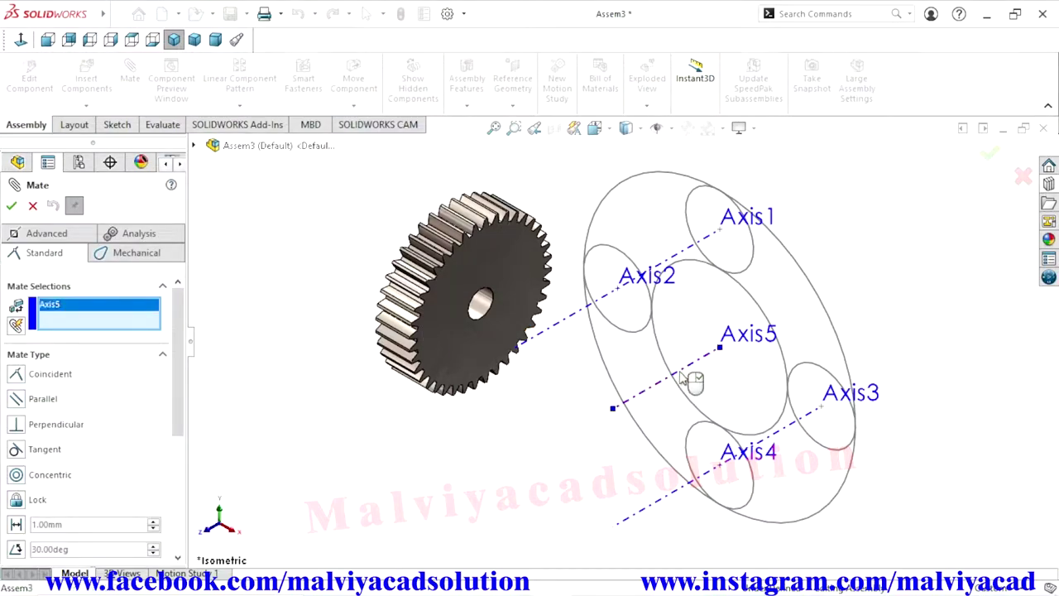
left_click(489, 315)
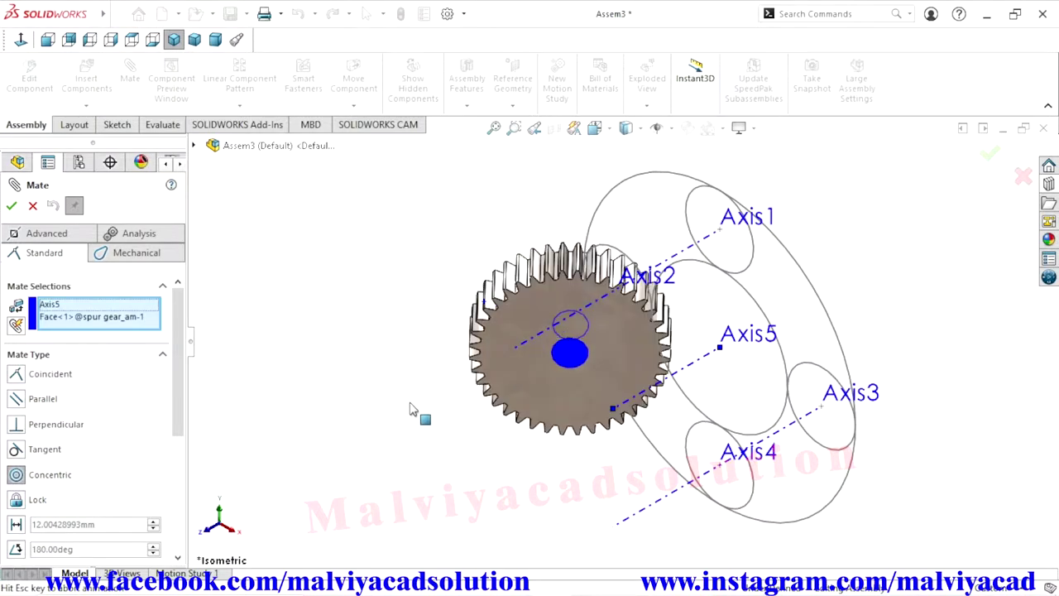
left_click(13, 208)
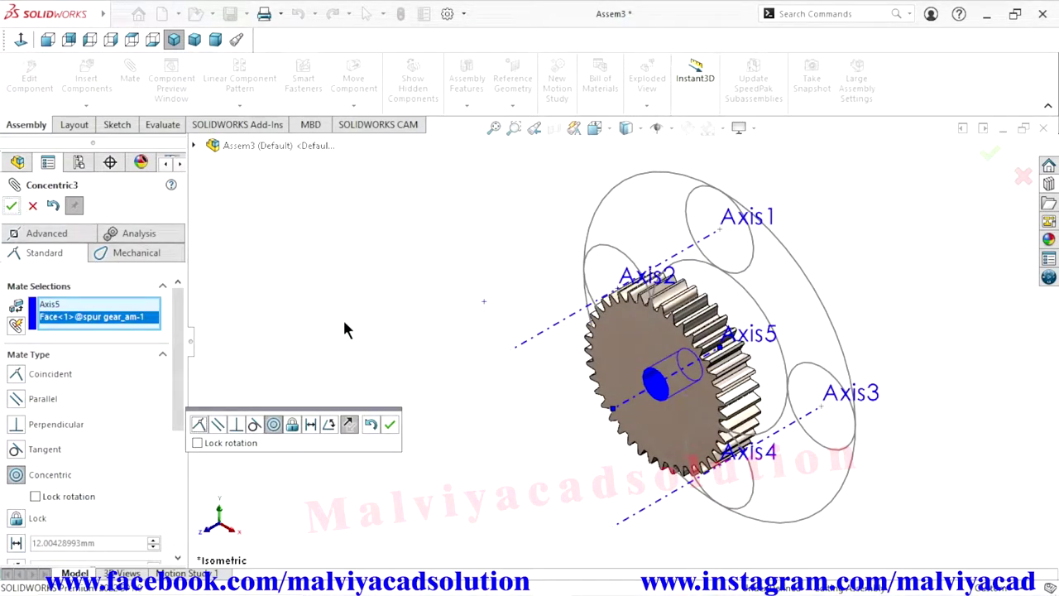
Make the gear's flat face coincident with the Front plane and finish mating.
left_click(631, 341)
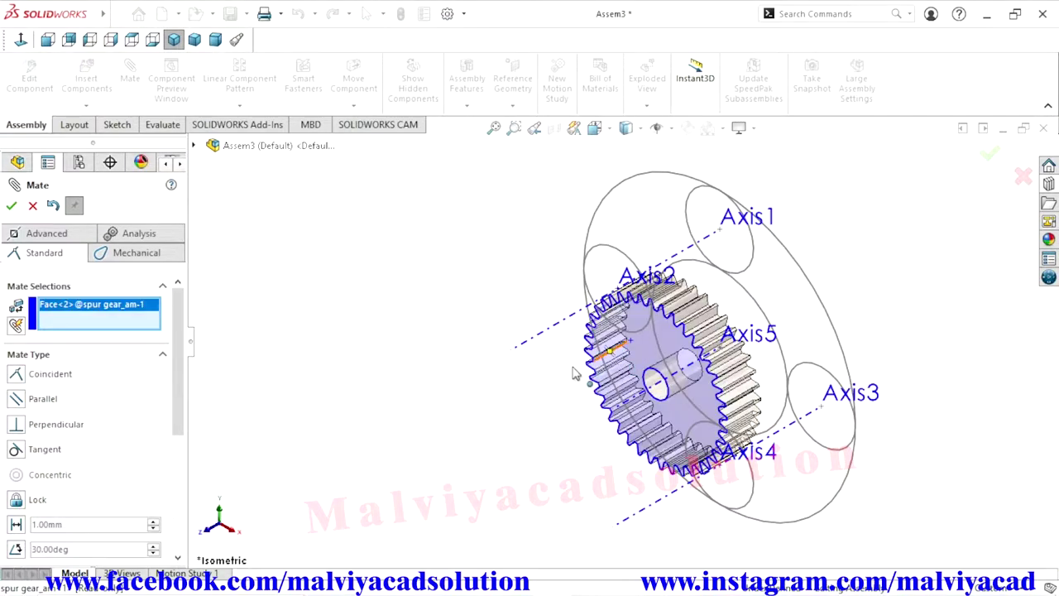
left_click(194, 147)
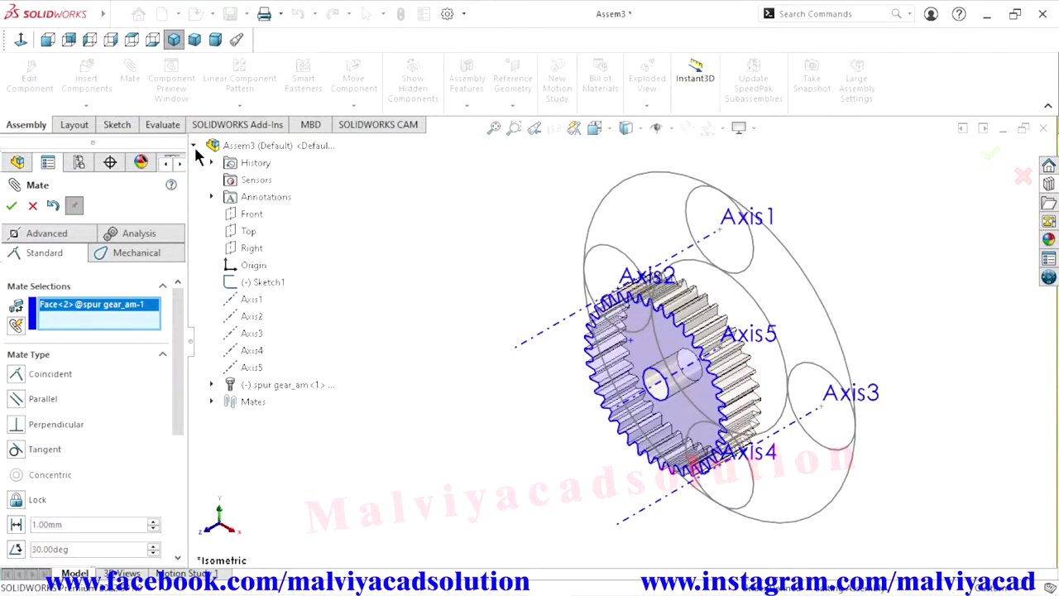
left_click(251, 214)
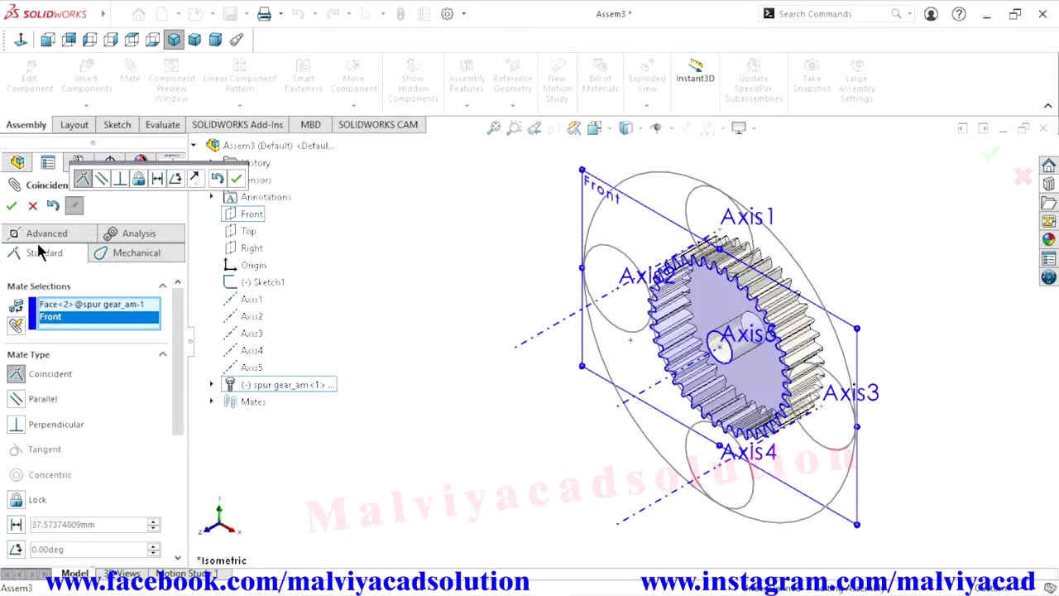
left_click(12, 206)
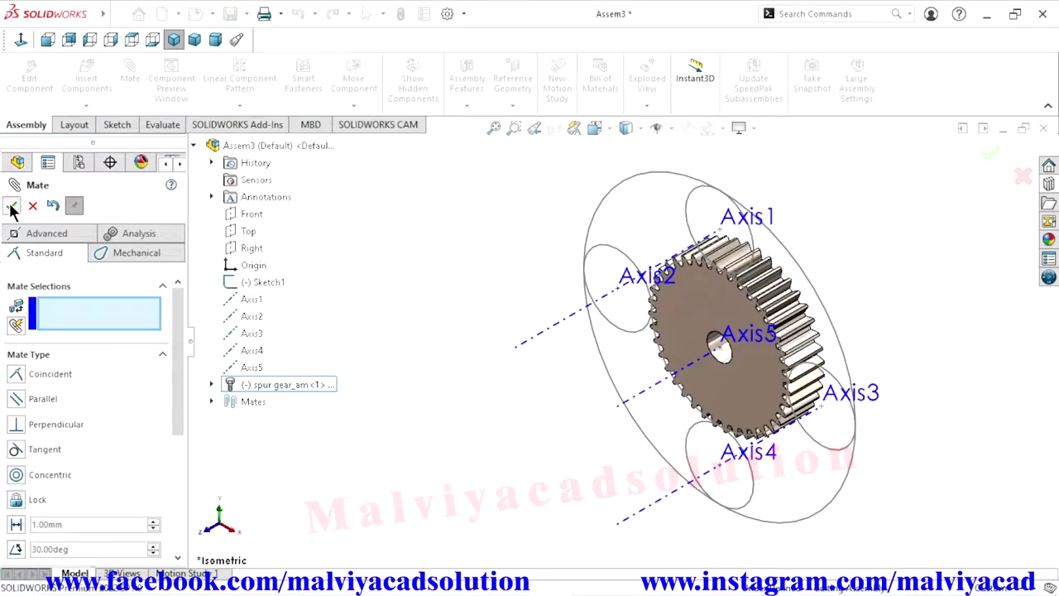
left_click(11, 207)
scroll(290, 322, "up", 2)
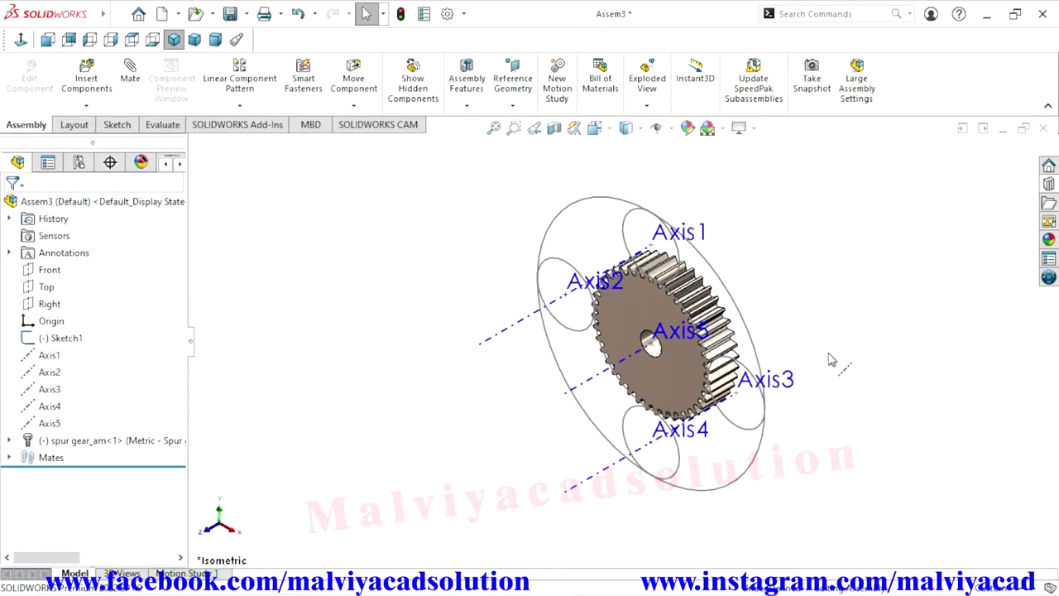
Drag another Toolbox spur gear into the assembly, keeping module 2.
left_click(1046, 221)
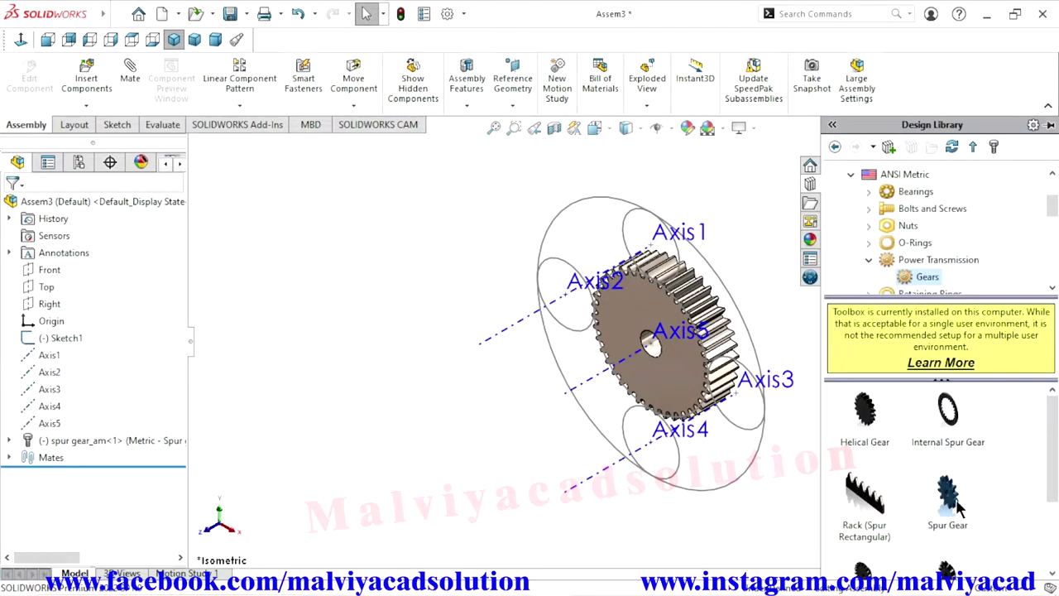
left_click_drag(957, 506, 406, 334)
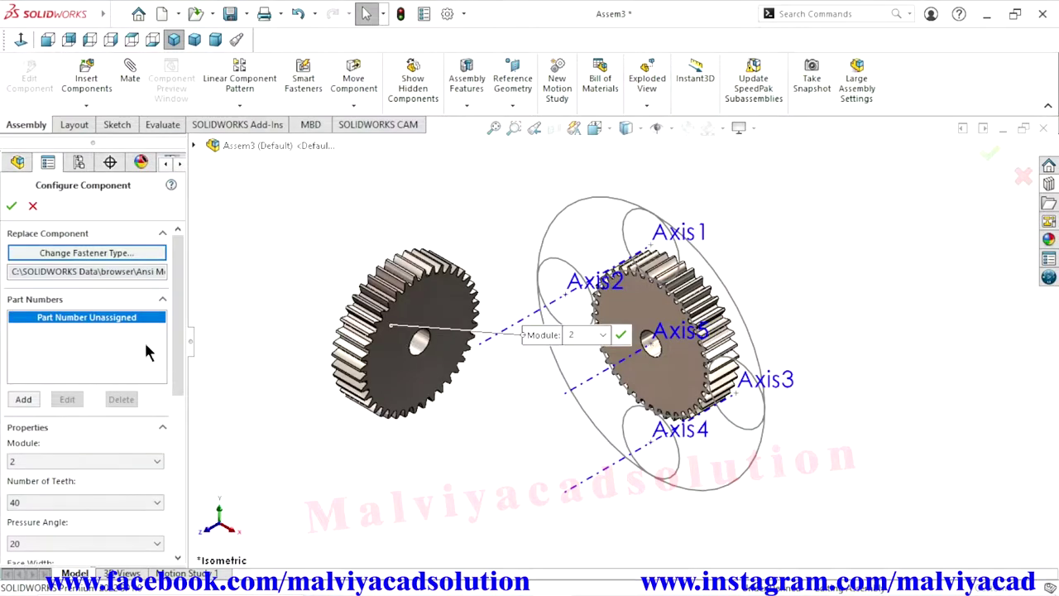
scroll(144, 355, "down", 5)
scroll(174, 410, "down", 3)
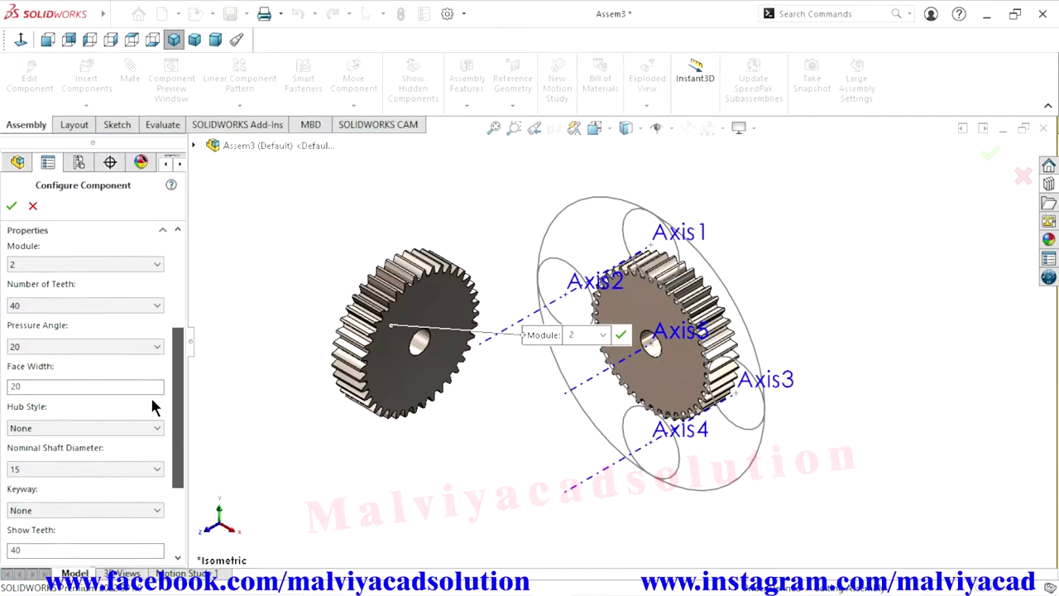
left_click(29, 265)
left_click(27, 277)
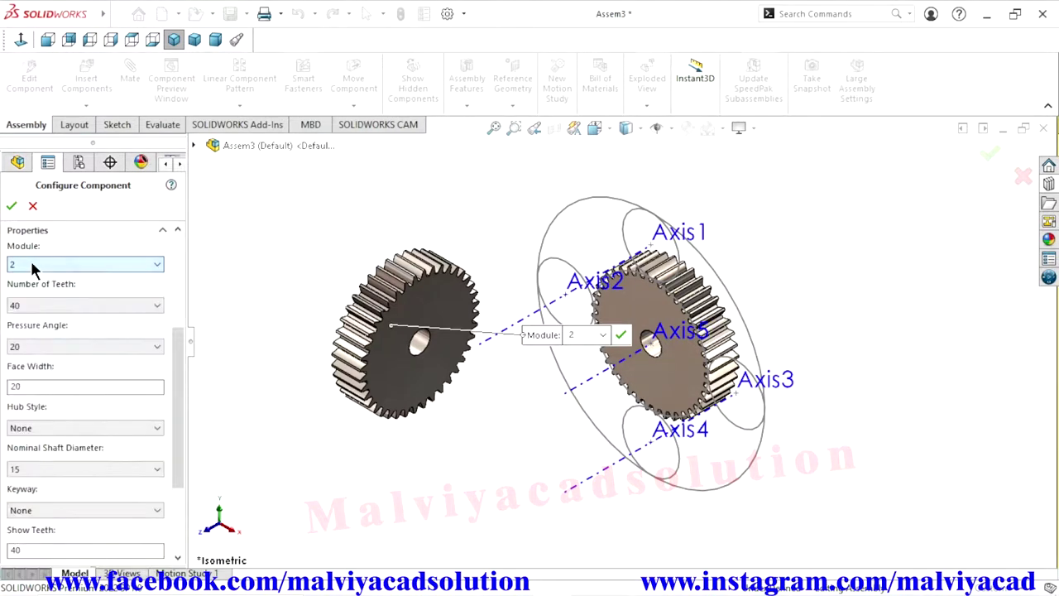
Configure the gear with 20 teeth and a 10 nominal shaft diameter.
left_click(58, 306)
scroll(61, 48, "up", 3)
scroll(63, 53, "up", 4)
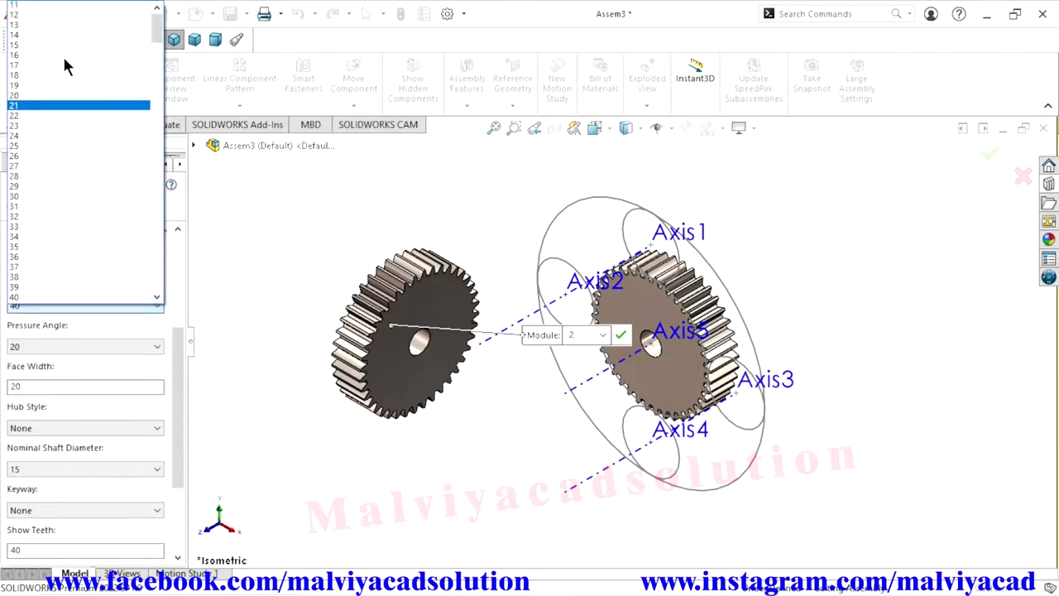
scroll(64, 58, "up", 3)
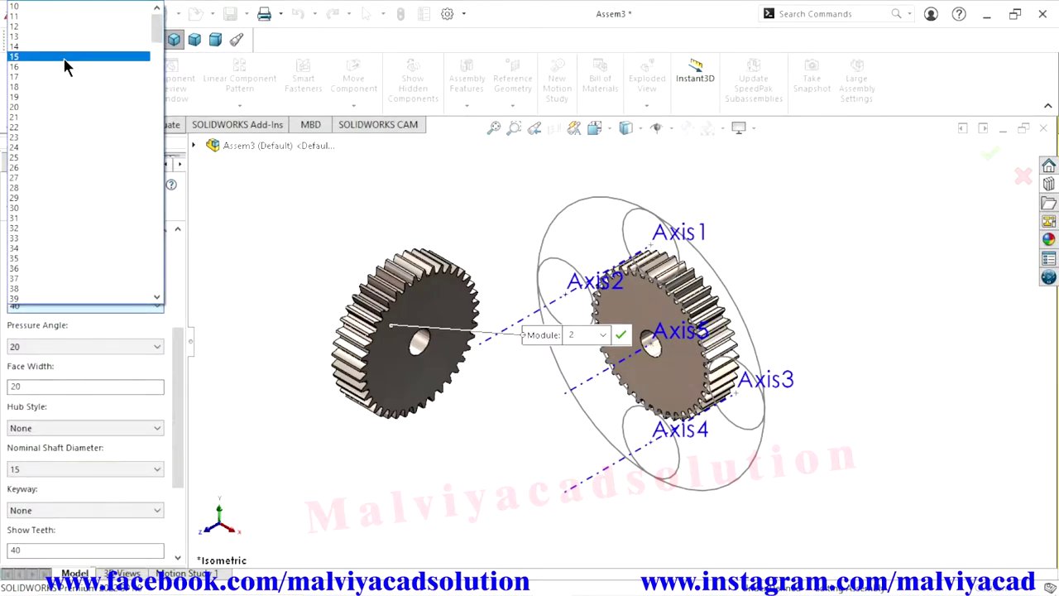
left_click(52, 107)
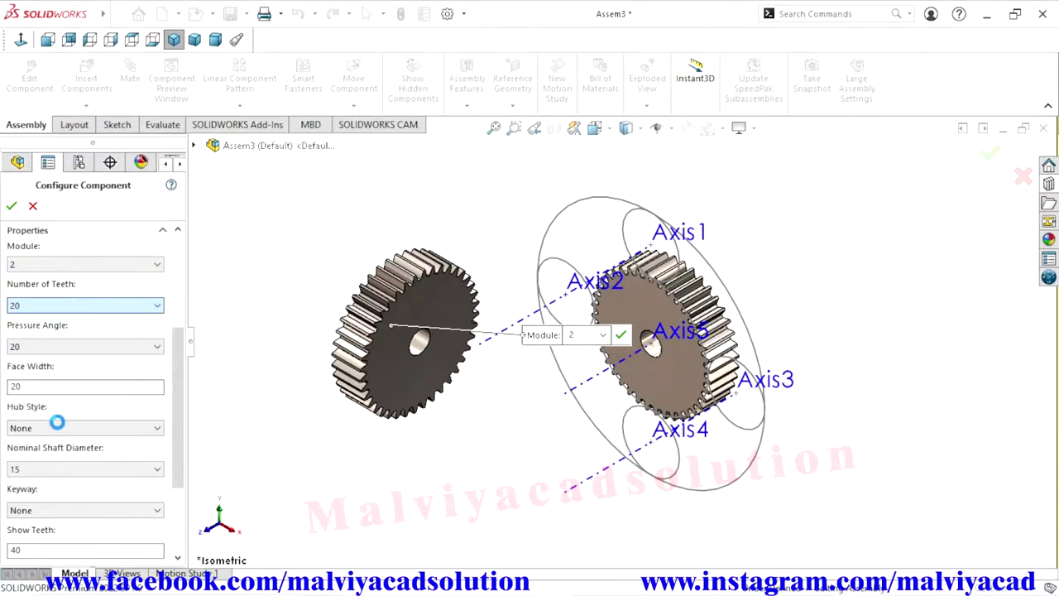
scroll(178, 405, "down", 2)
scroll(177, 423, "down", 2)
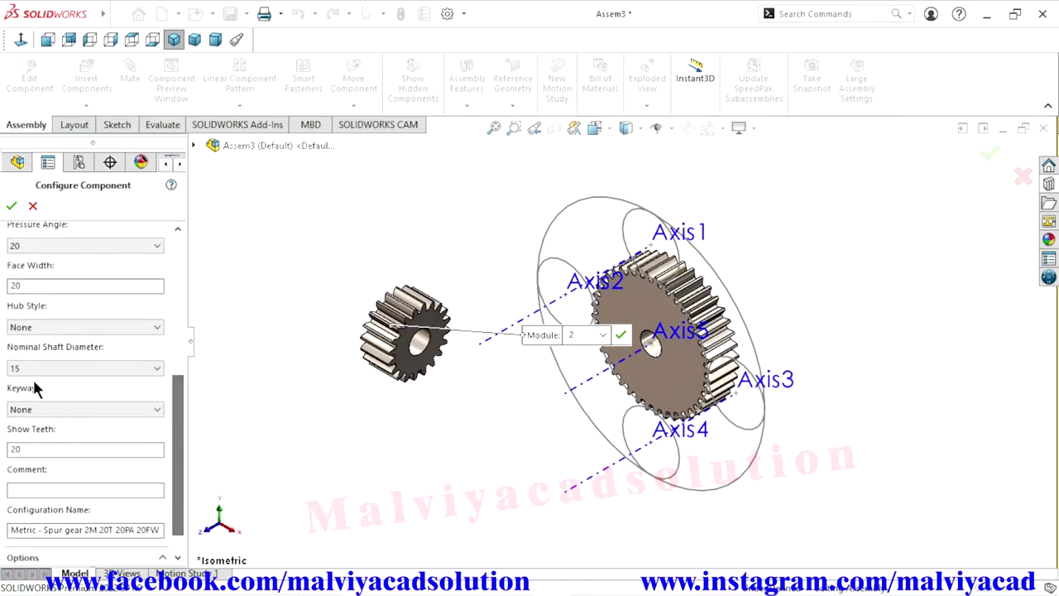
left_click(35, 367)
scroll(49, 173, "up", 2)
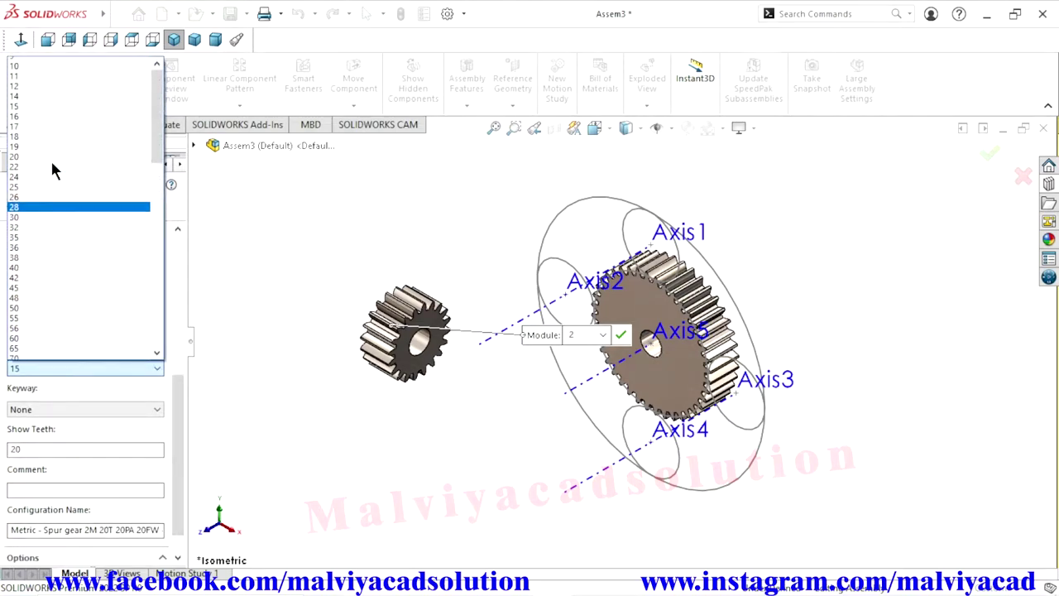
left_click(52, 193)
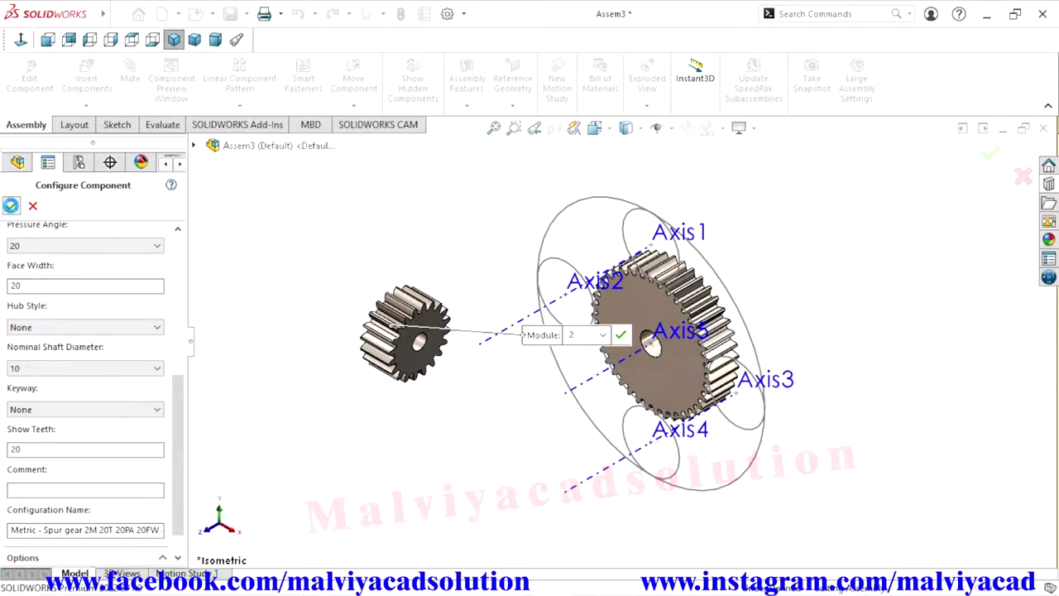
left_click(10, 206)
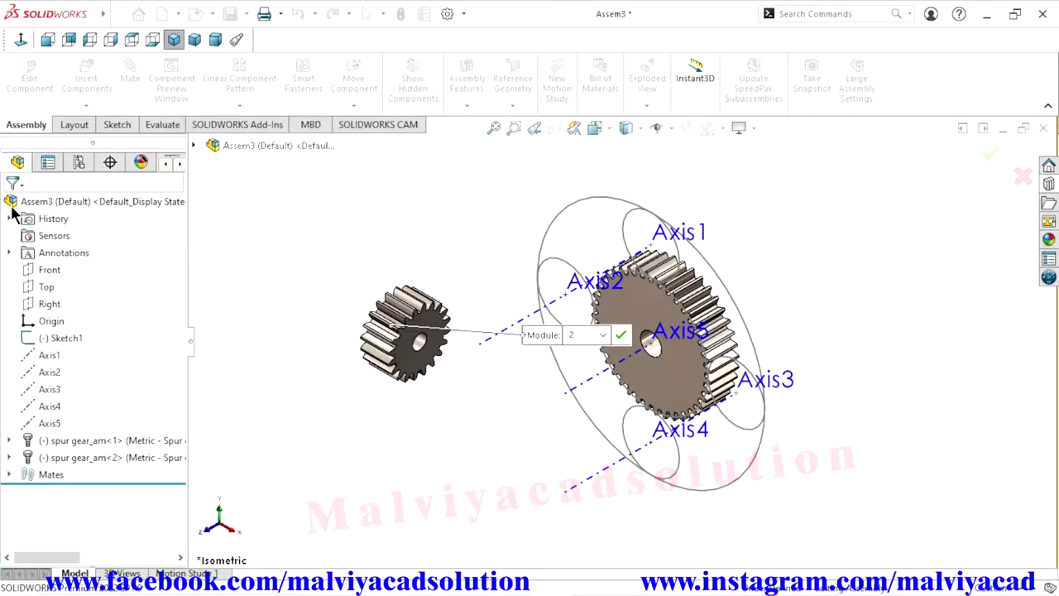
Mate the 20-tooth gear's bore concentric with Axis2.
left_click(12, 207)
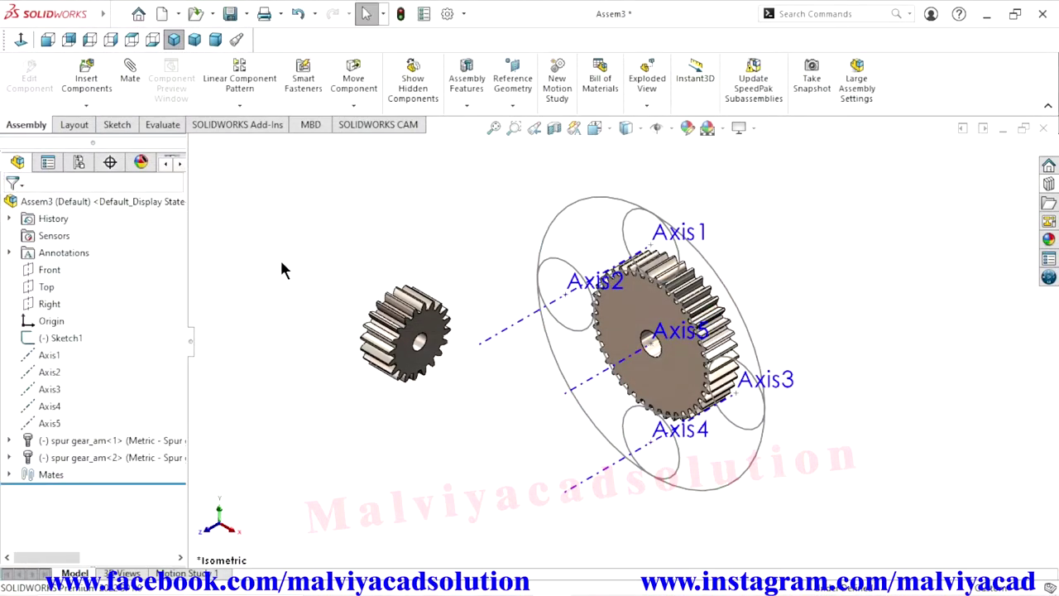
scroll(449, 354, "up", 3)
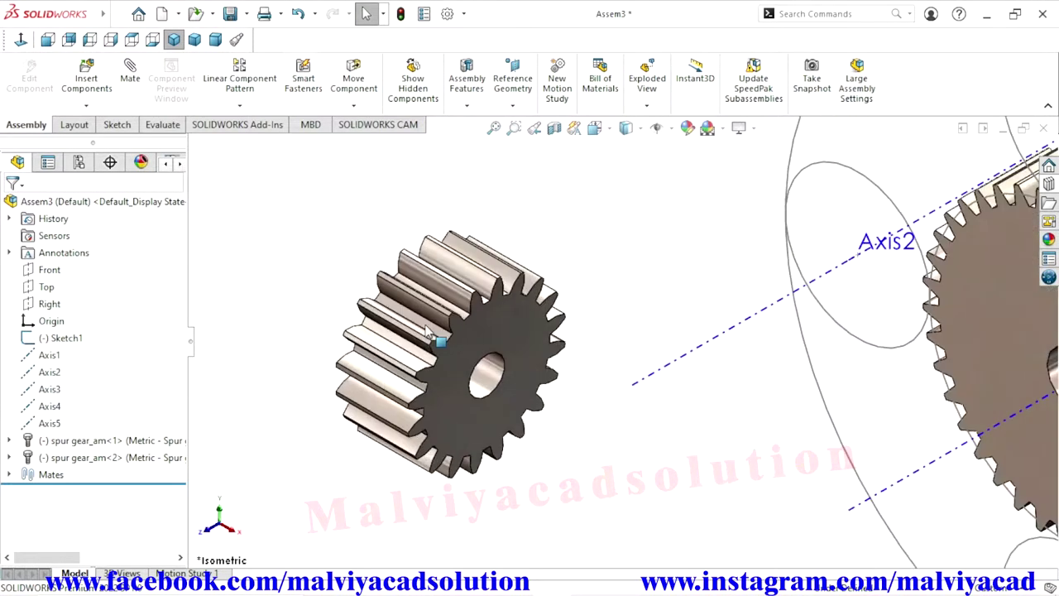
scroll(488, 364, "down", 2)
scroll(877, 389, "down", 2)
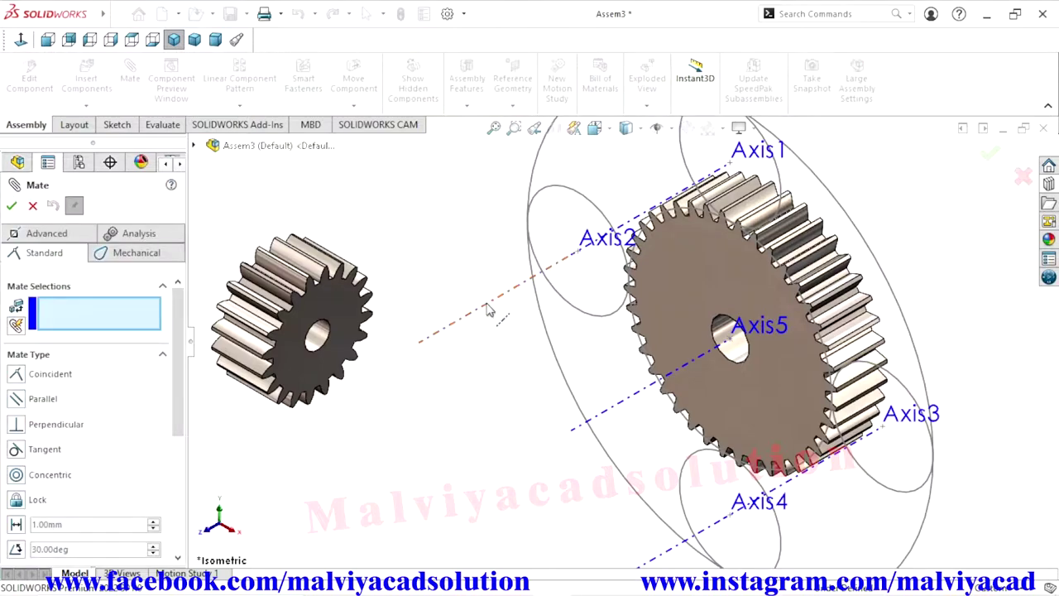
left_click(488, 301)
left_click(329, 342)
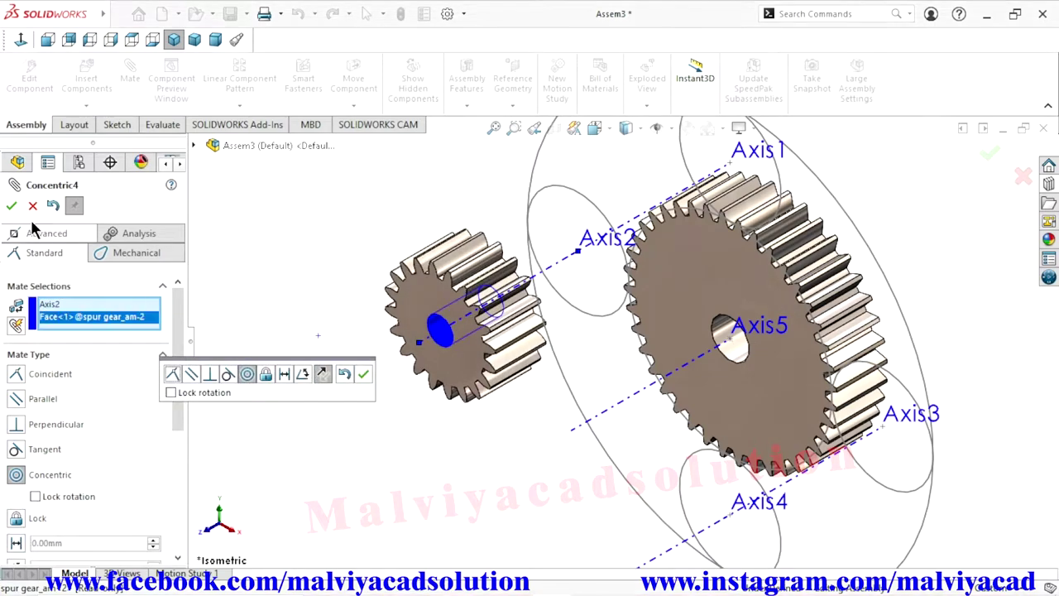
left_click(12, 207)
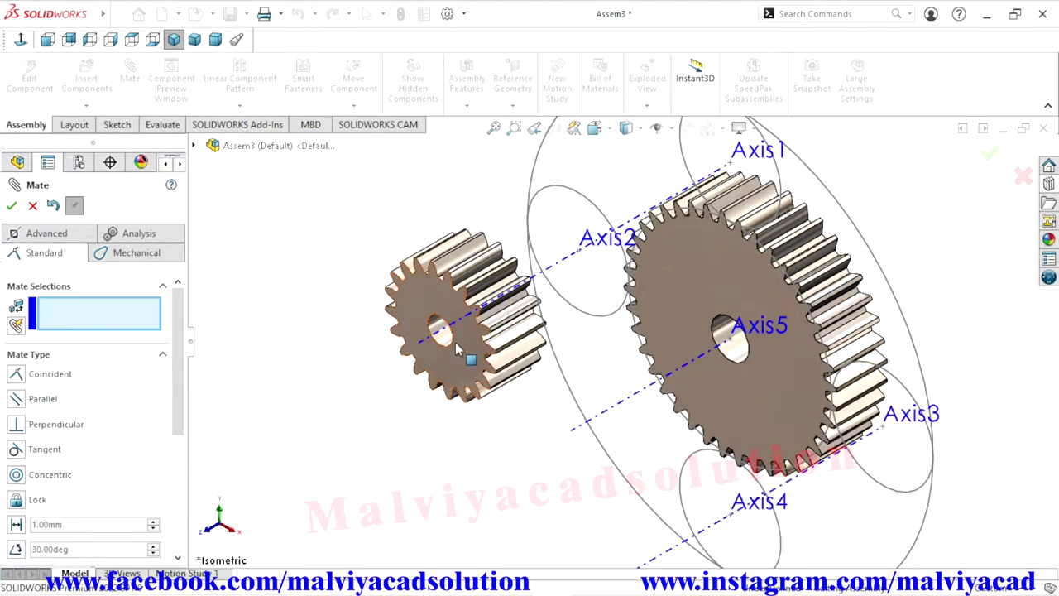
Make the small gear's front face coincident with the Front plane.
left_click(442, 308)
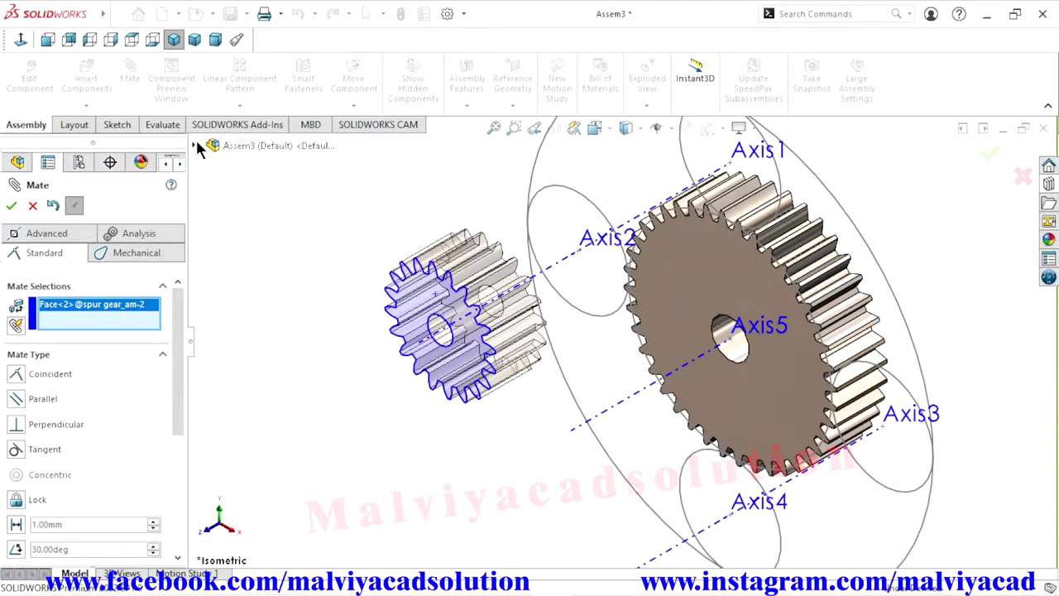
left_click(193, 144)
left_click(250, 214)
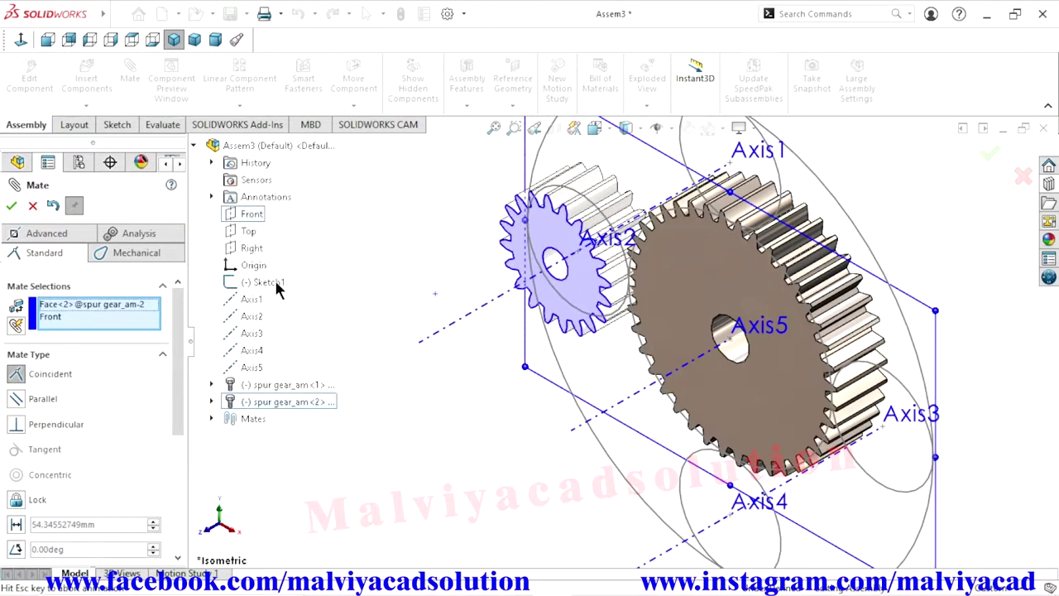
left_click(12, 207)
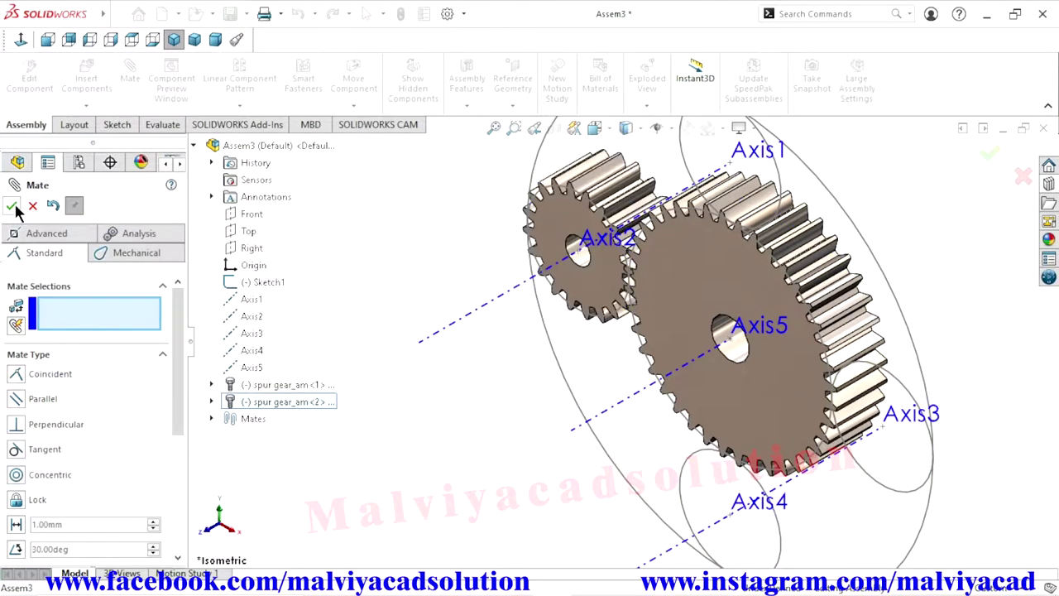
left_click(13, 208)
scroll(594, 338, "up", 3)
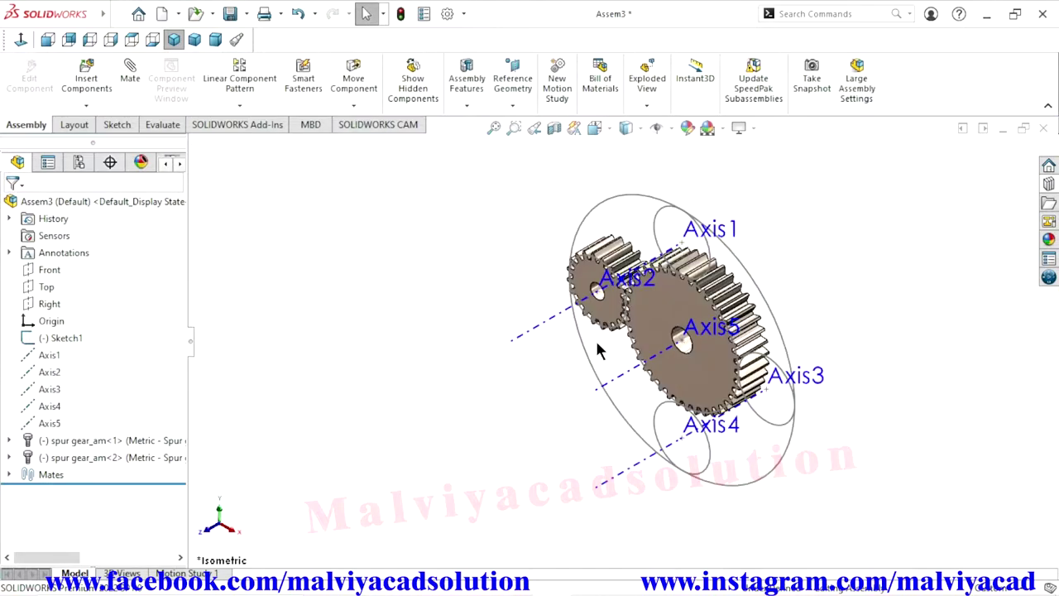
scroll(716, 382, "down", 2)
scroll(839, 417, "up", 2)
middle_click_drag(840, 418, 850, 439)
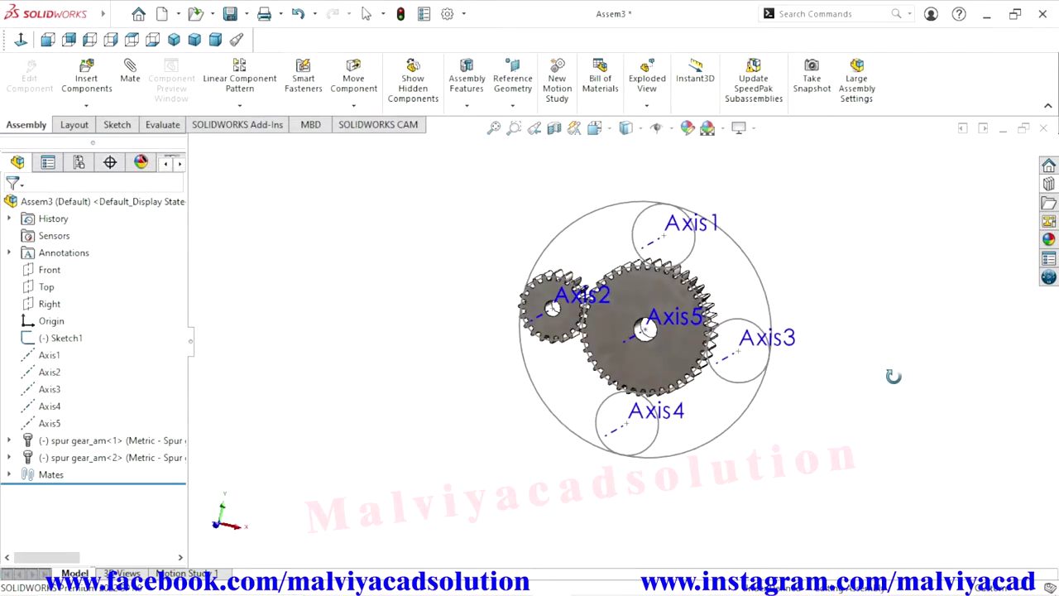
Copy the small gear with mates, placing the first copy on Axis1 against the Front plane.
right_click(124, 460)
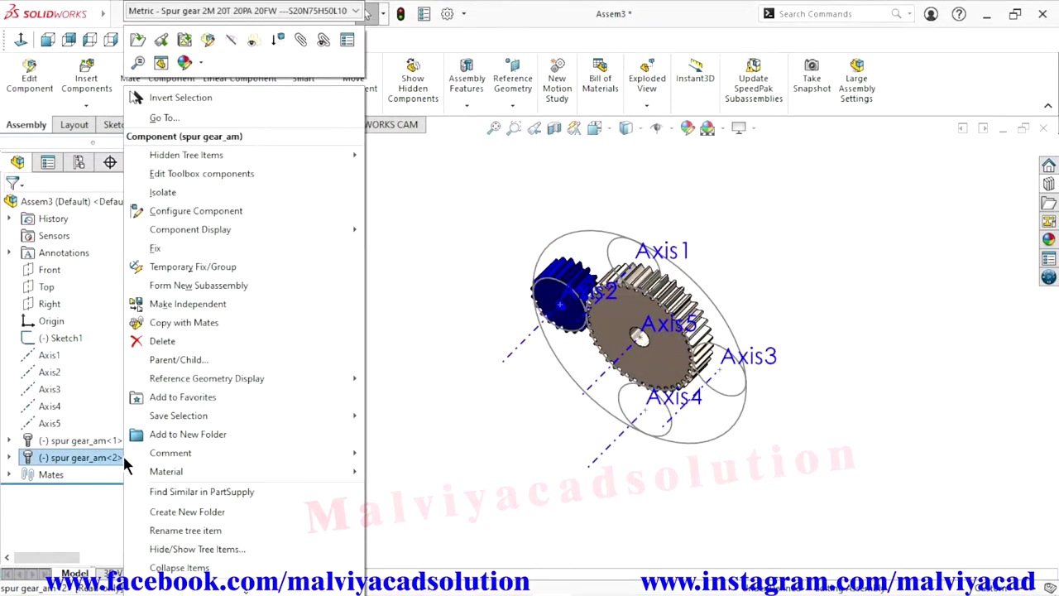
left_click(205, 325)
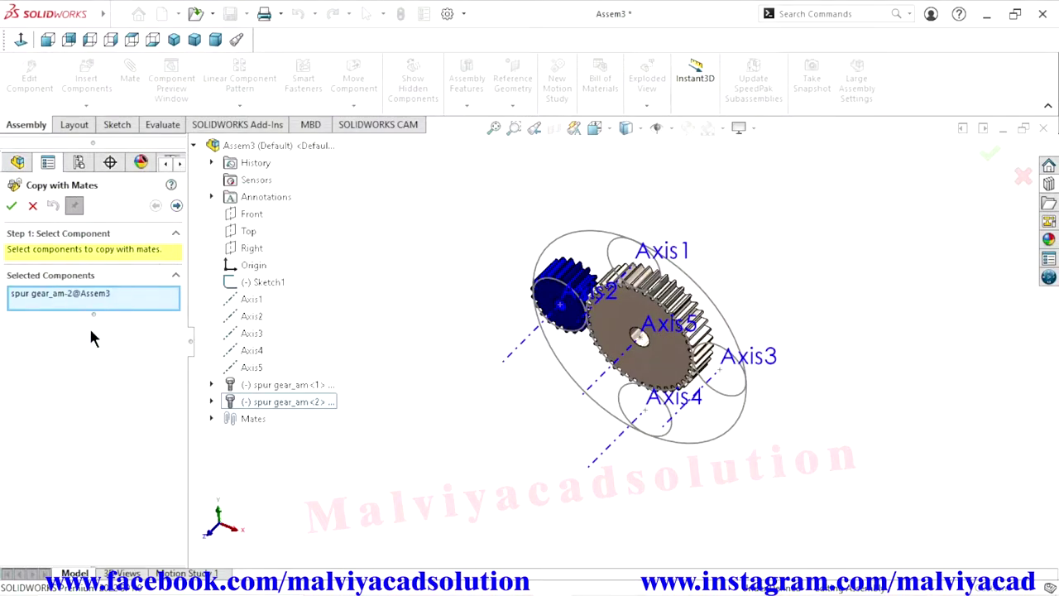
left_click(176, 206)
middle_click_drag(568, 421, 542, 331)
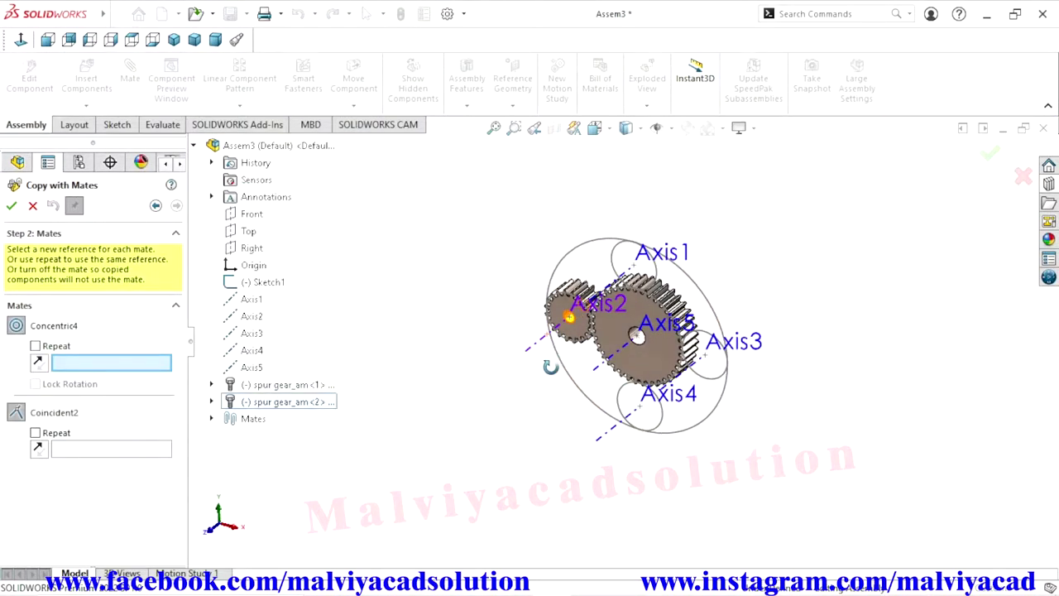
key("f")
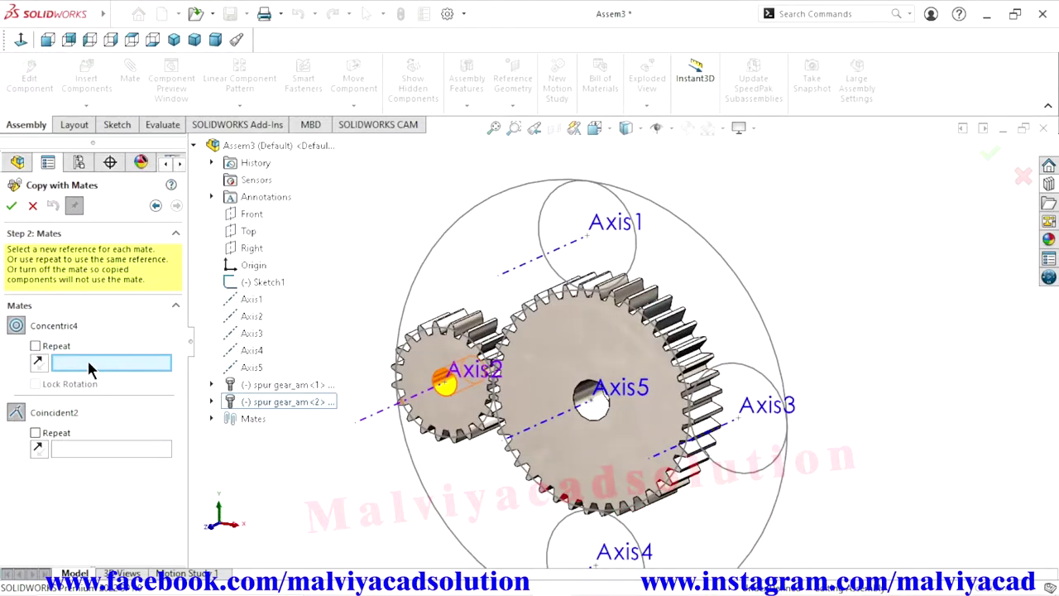
left_click(527, 266)
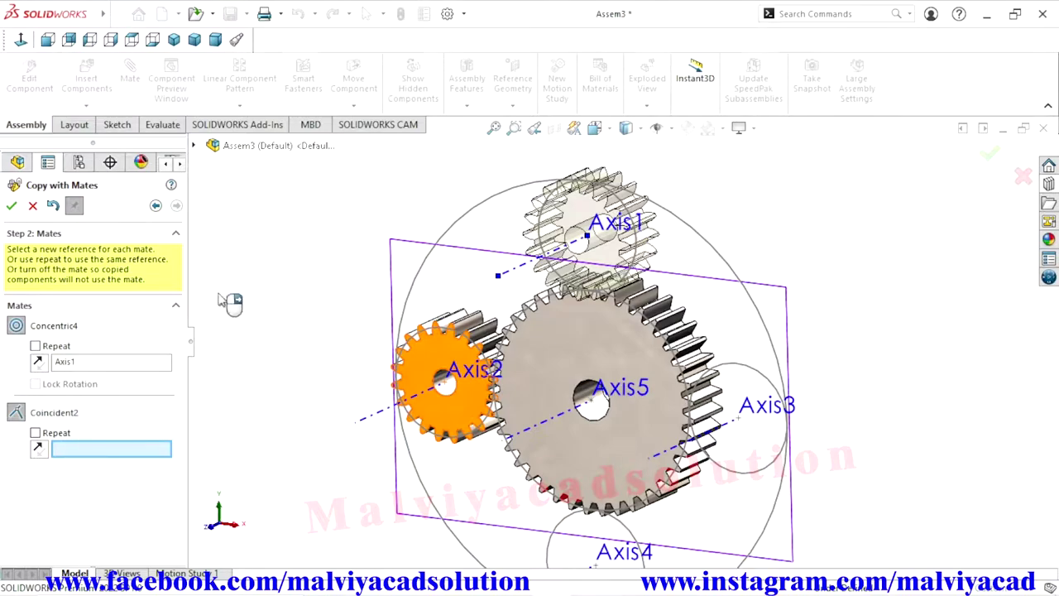
left_click(193, 144)
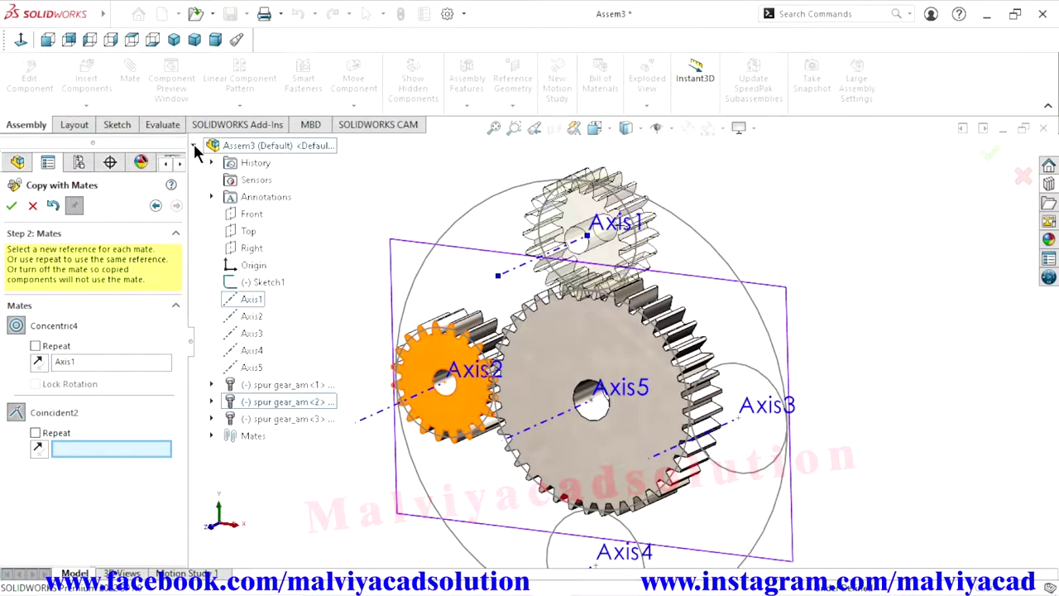
left_click(242, 213)
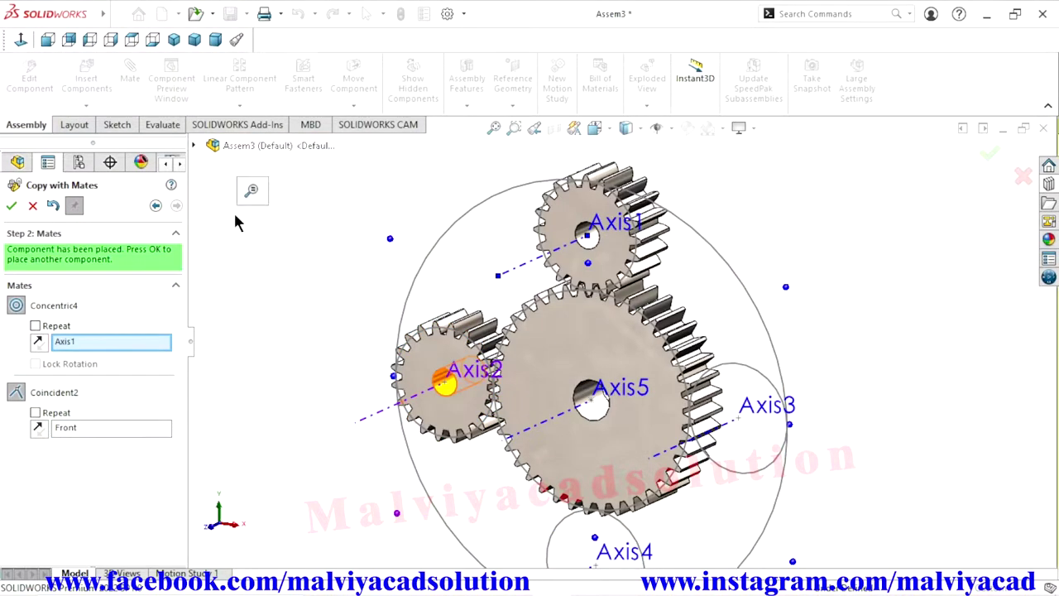
left_click(12, 206)
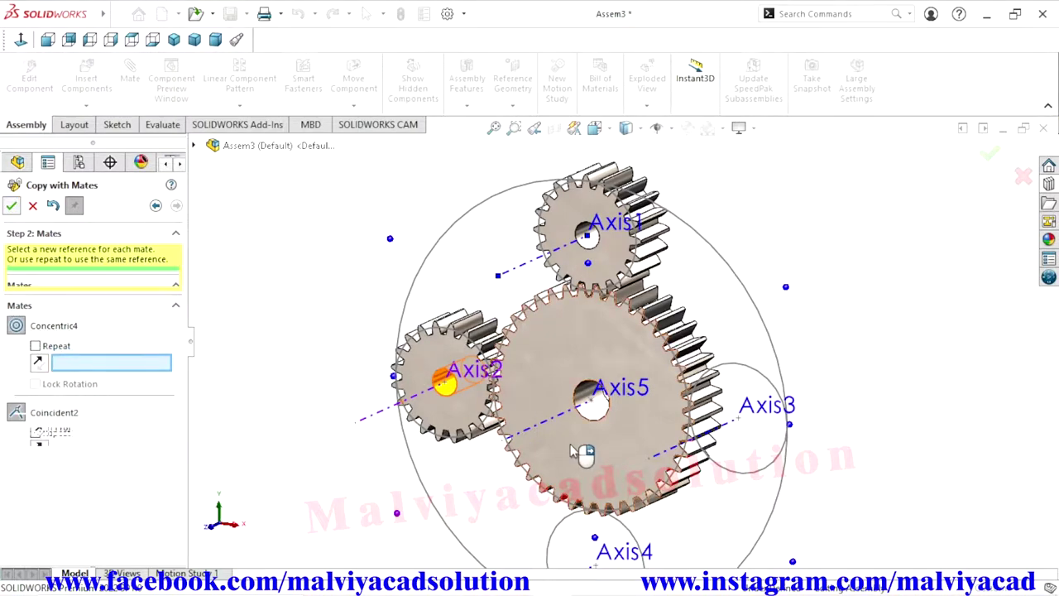
Place the next gear copy on Axis3, coincident with the Front plane.
scroll(744, 372, "up", 3)
scroll(792, 416, "down", 5)
middle_click_drag(793, 417, 826, 465)
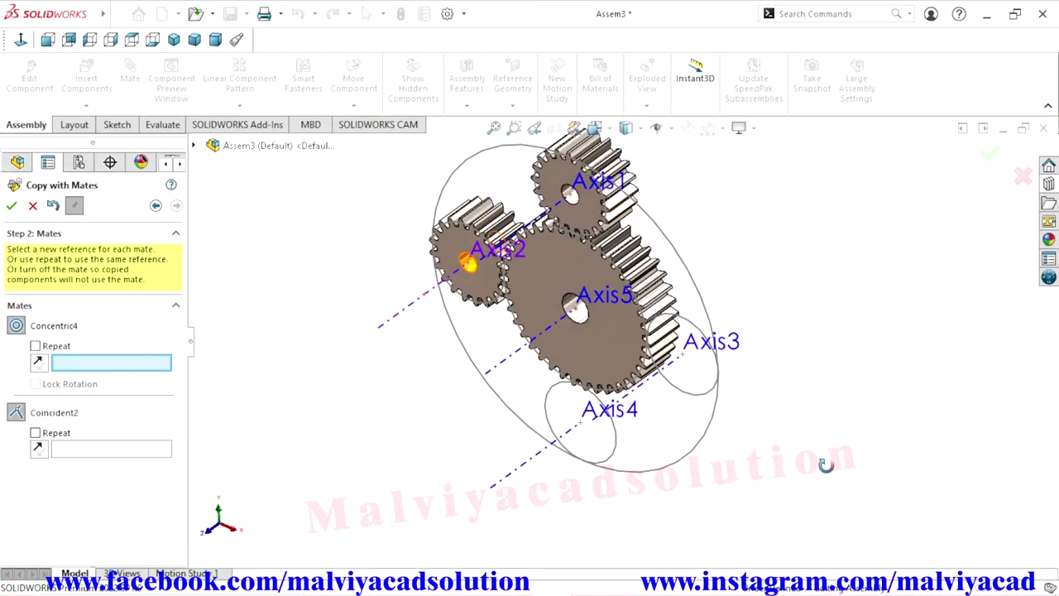
middle_click_drag(653, 411, 666, 396)
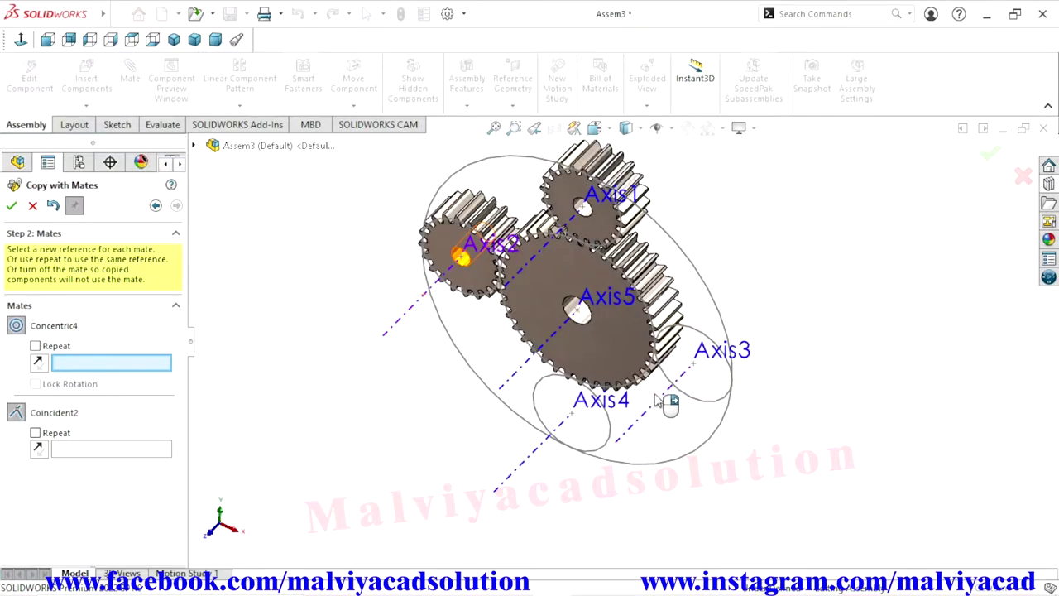
left_click(661, 405)
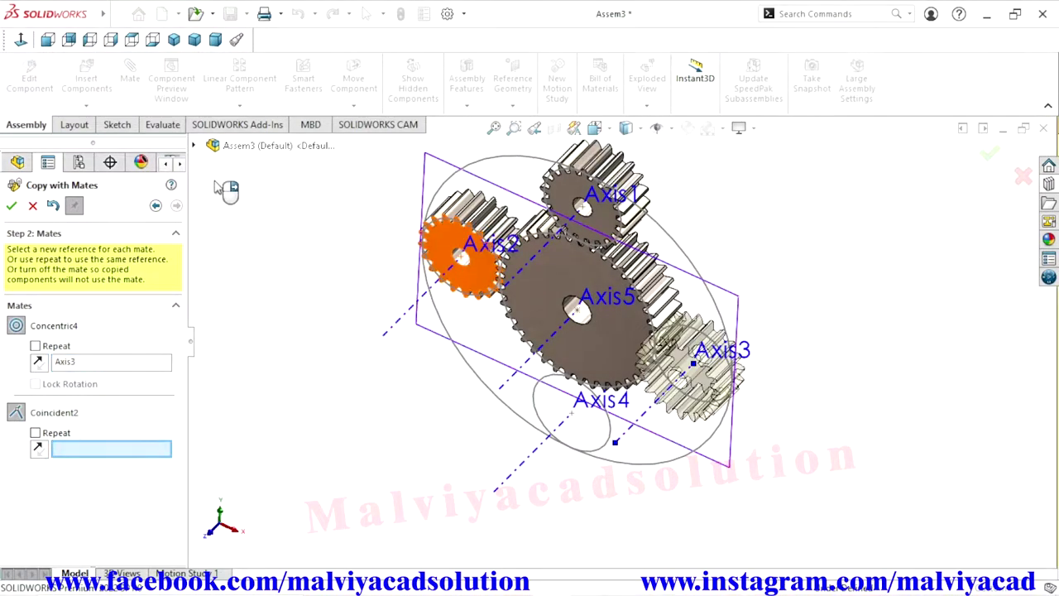
left_click(195, 145)
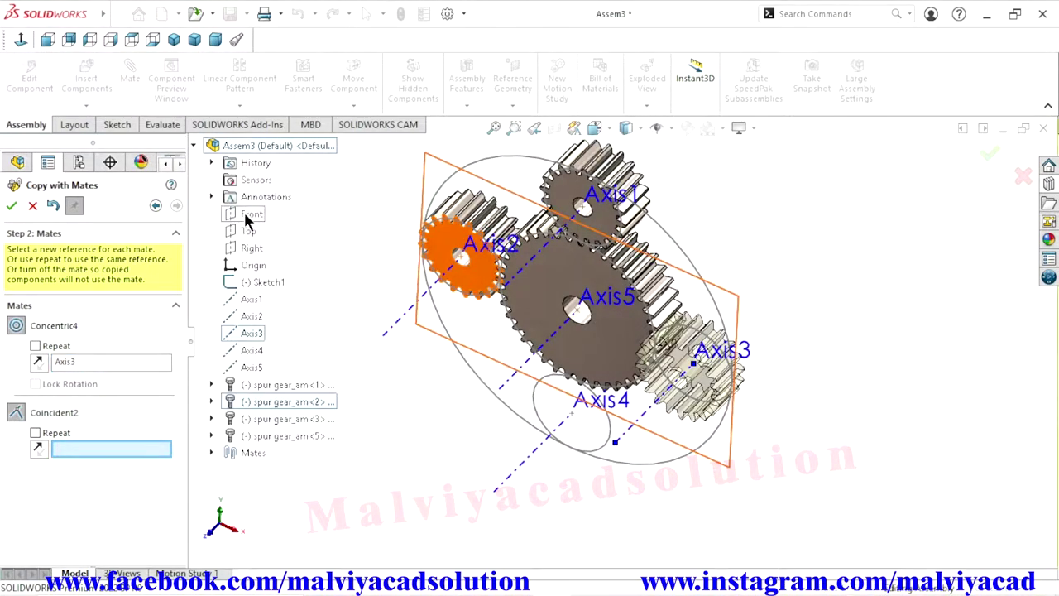
left_click(232, 215)
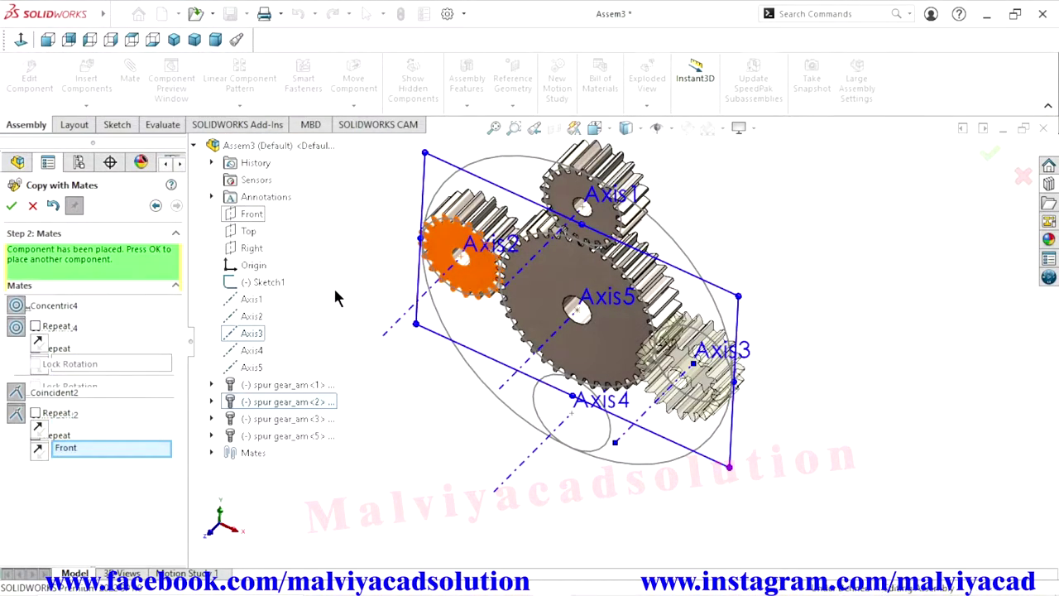
left_click(10, 207)
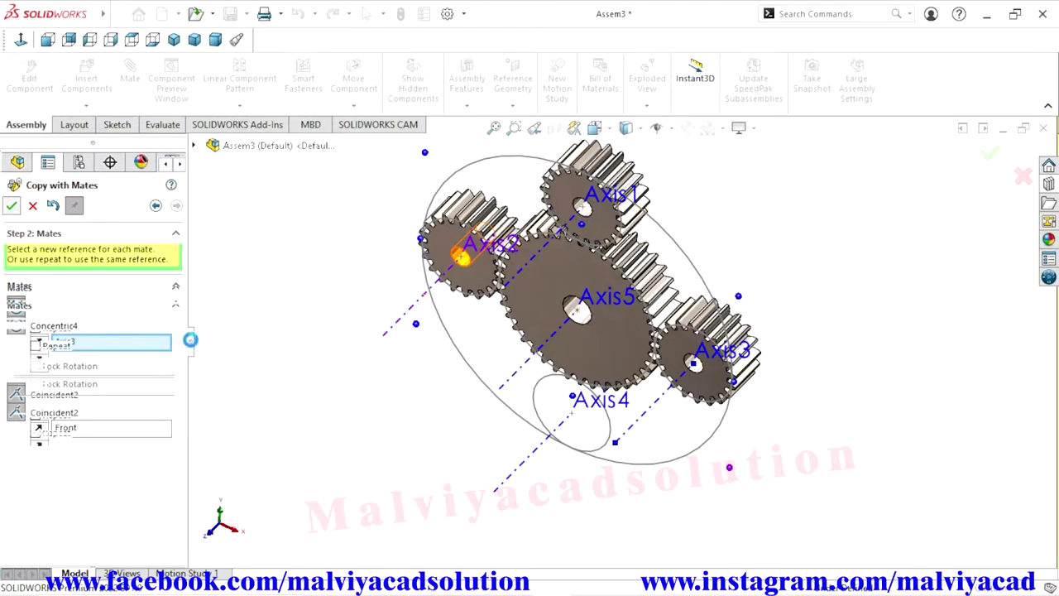
Place the last gear copy on Axis4 against the Front plane and finish copying.
left_click(517, 473)
left_click(195, 146)
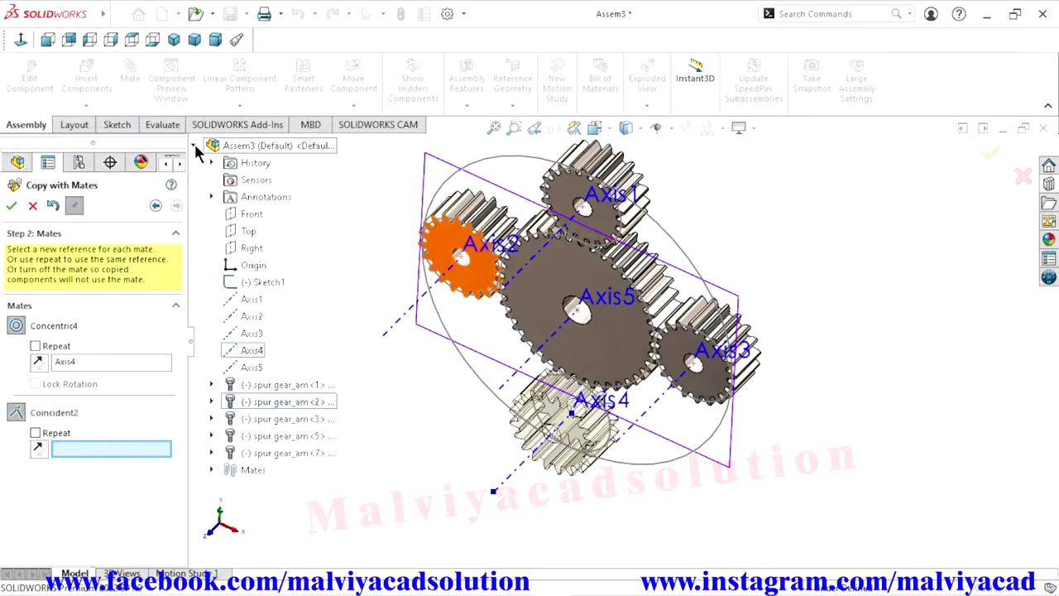
left_click(253, 216)
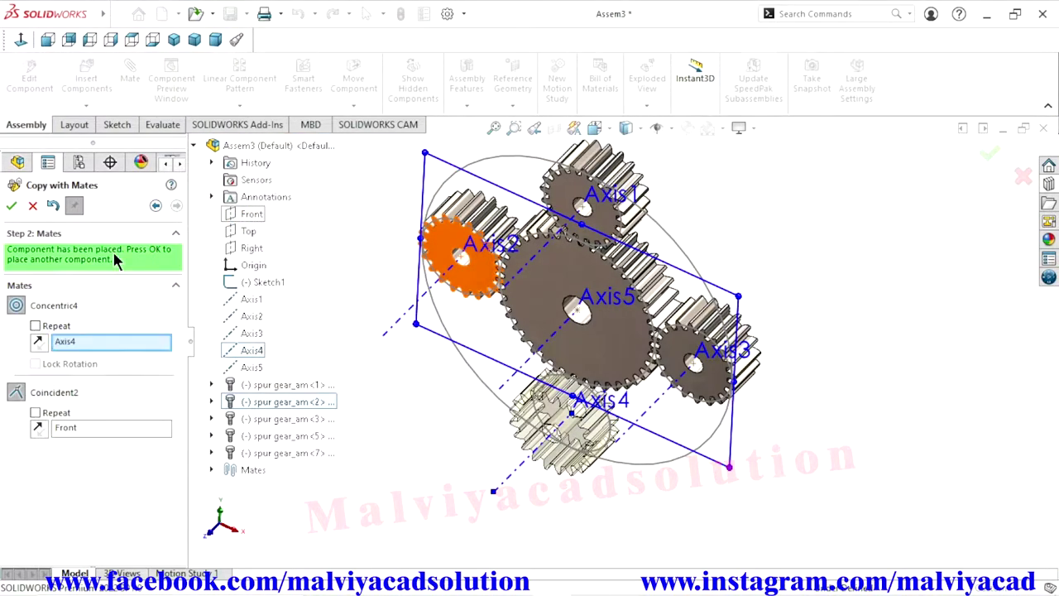
left_click(9, 205)
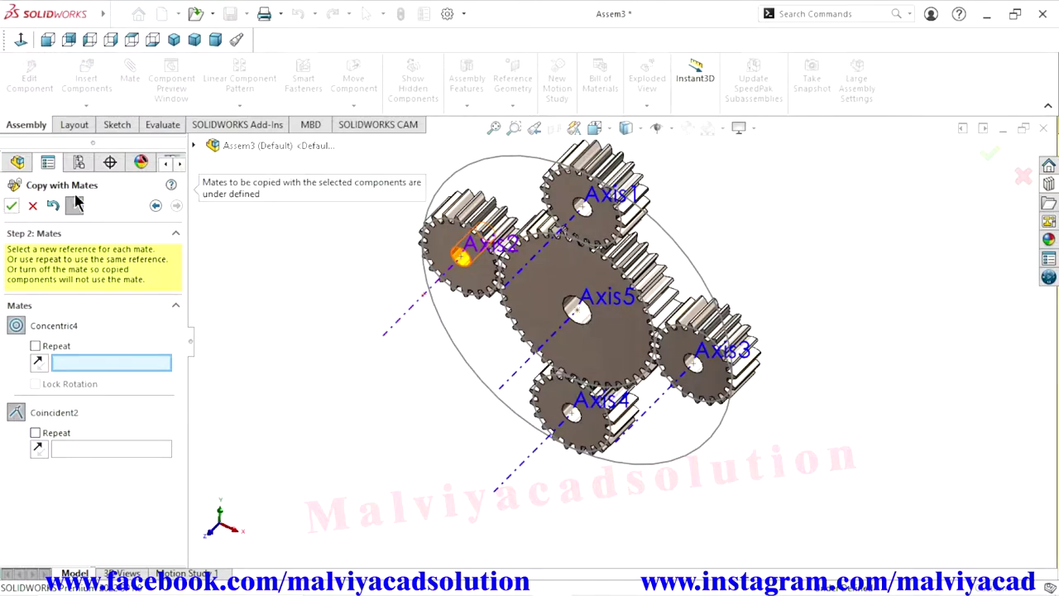
left_click(32, 206)
View the gear set from the front, tilt it to 3D, and open the Design Library.
scroll(695, 389, "up", 3)
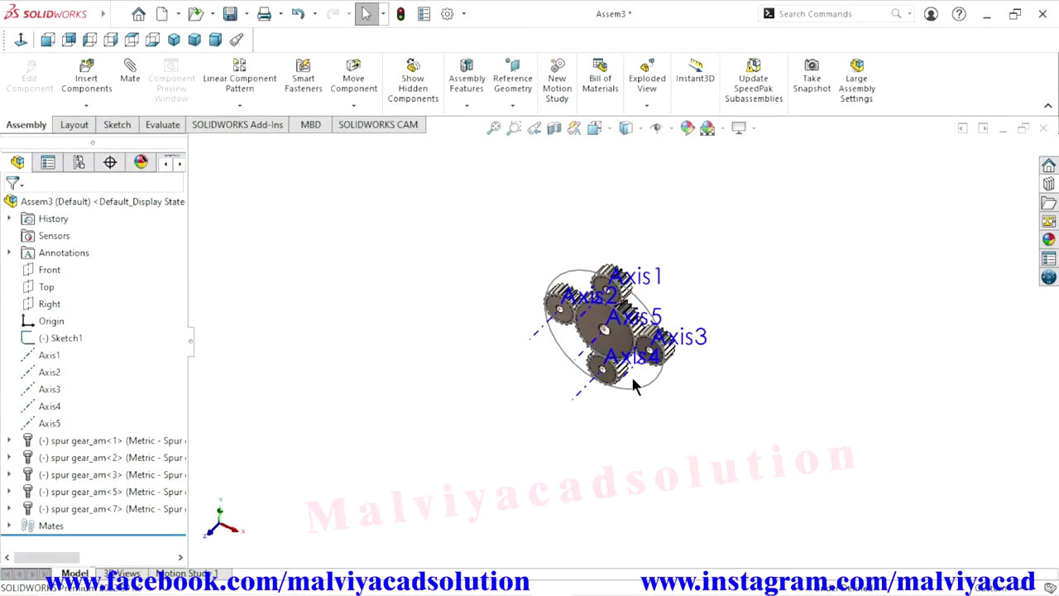
scroll(705, 395, "down", 2)
key("ctrl+1")
scroll(739, 301, "up", 3)
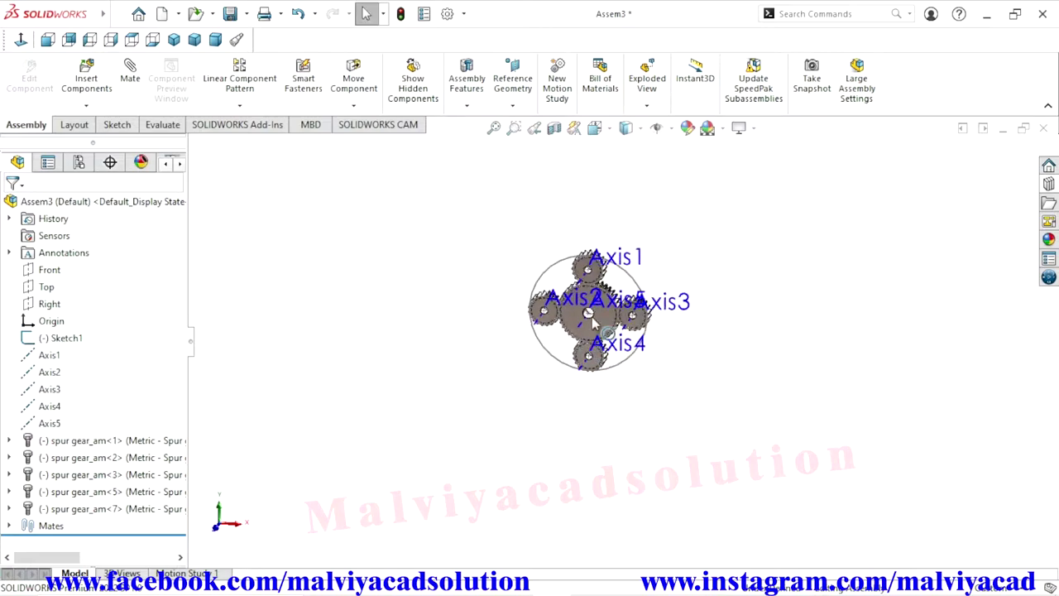
scroll(616, 439, "down", 2)
scroll(684, 391, "down", 2)
scroll(679, 389, "up", 2)
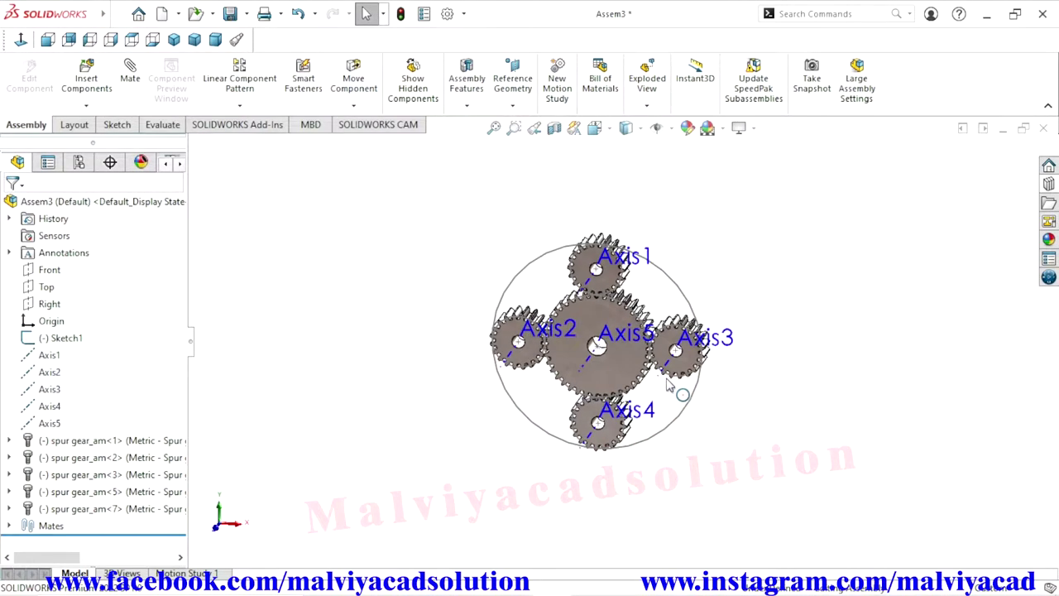
middle_click_drag(678, 390, 783, 399)
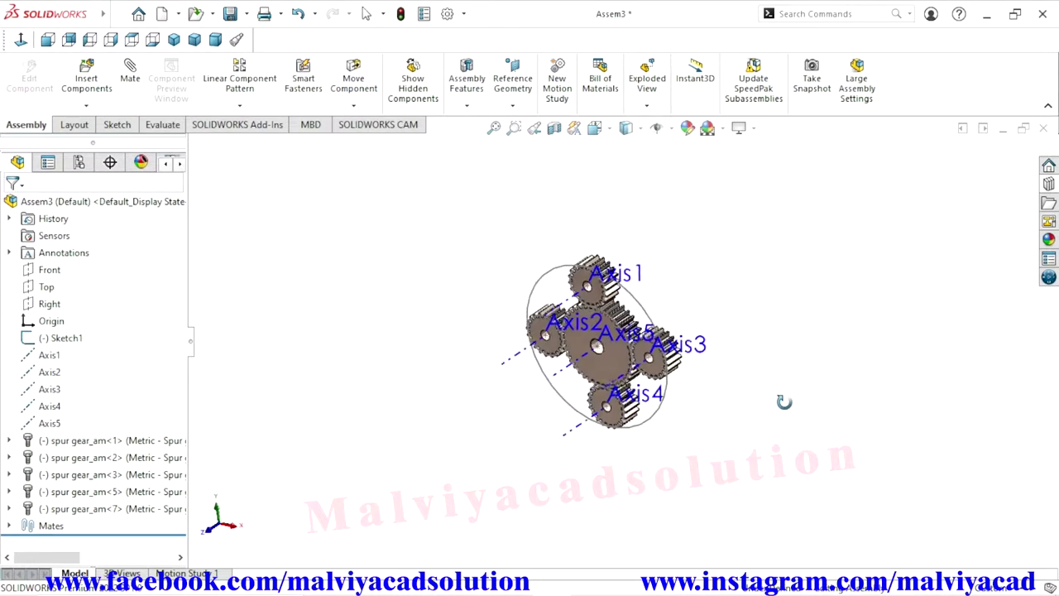
left_click(1049, 185)
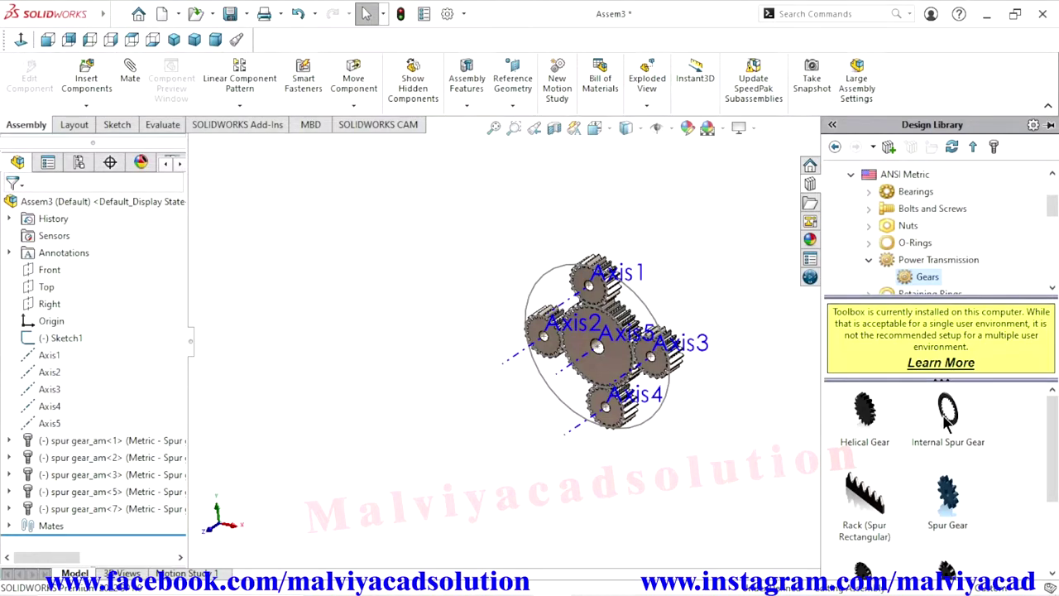
Drag an Internal Spur Gear into the assembly and give it 80 teeth.
left_click_drag(947, 418, 386, 302)
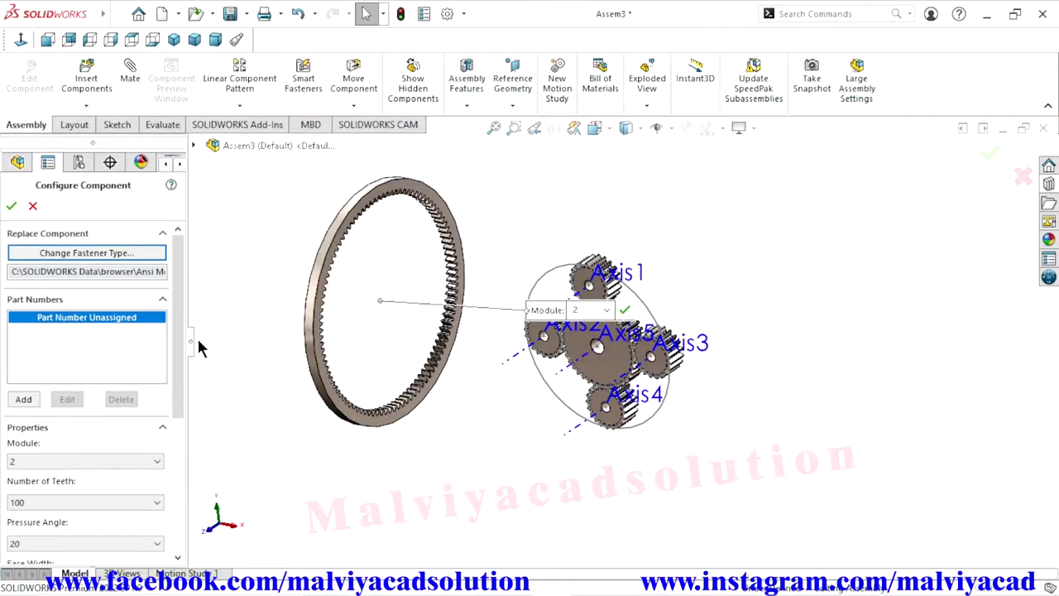
left_click_drag(180, 356, 175, 437)
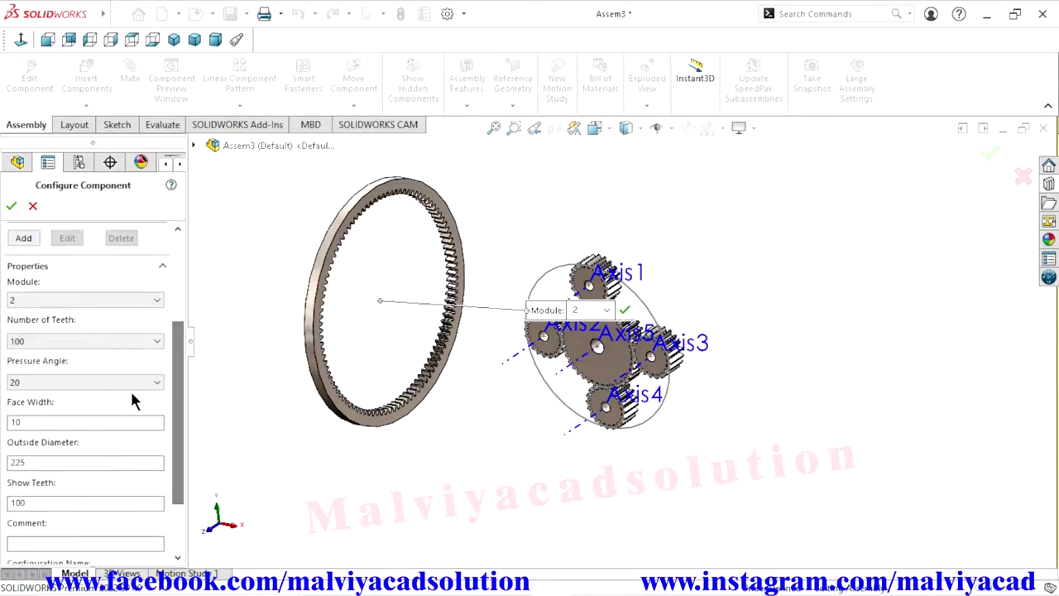
left_click(58, 340)
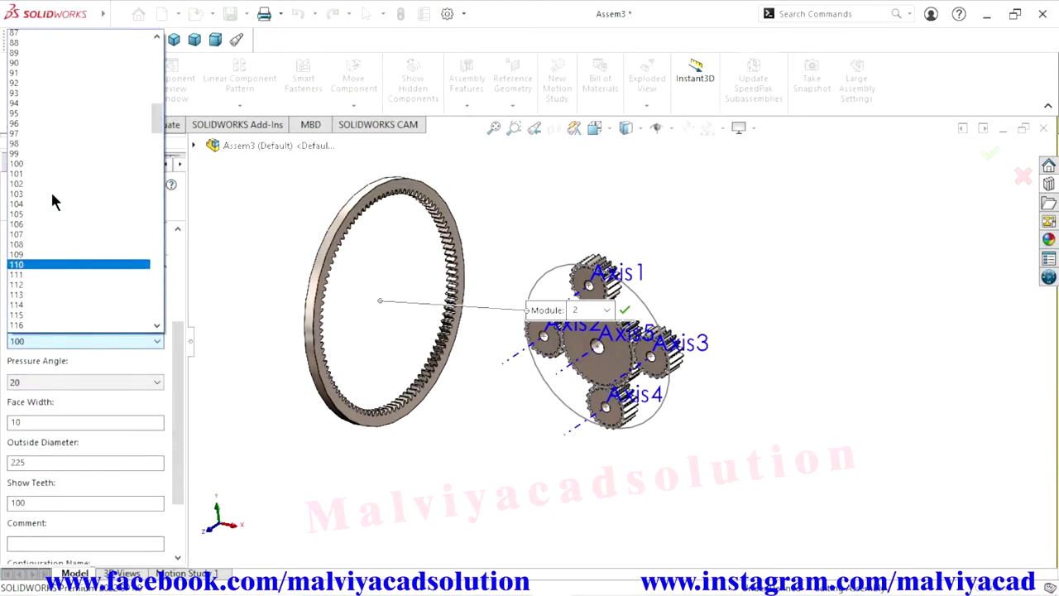
scroll(58, 207, "up", 5)
scroll(66, 211, "up", 2)
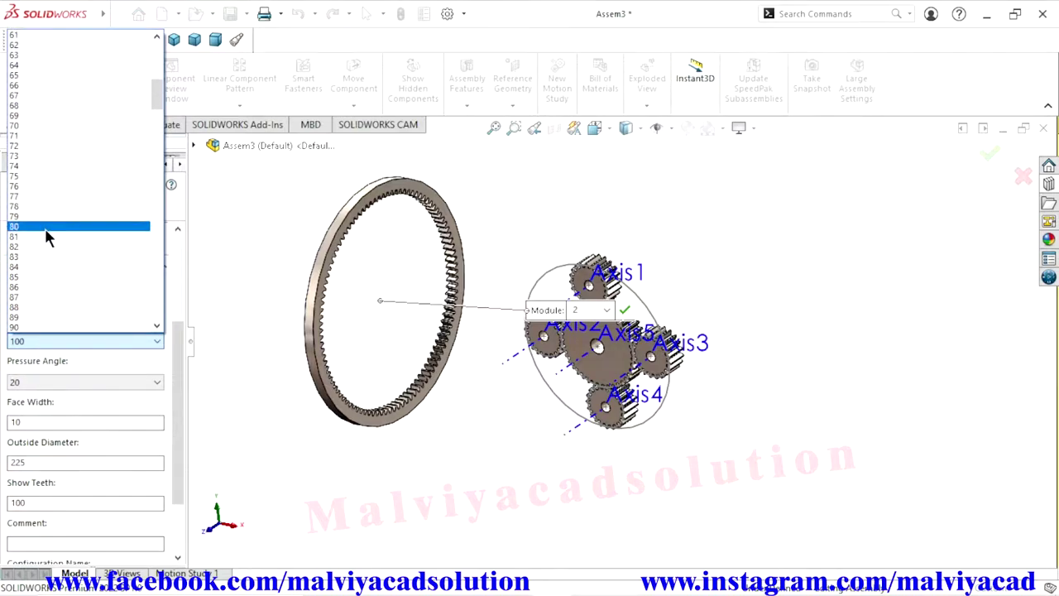
left_click(37, 227)
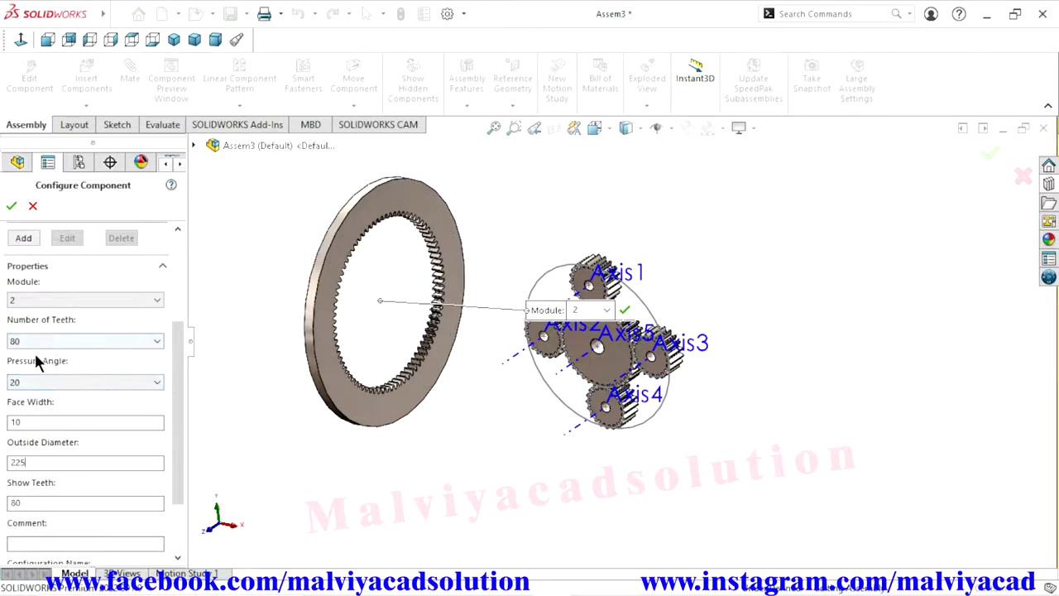
Set the ring gear's face width to 20 and outside diameter to 190, then confirm.
left_click_drag(177, 385, 173, 426)
scroll(173, 419, "up", 2)
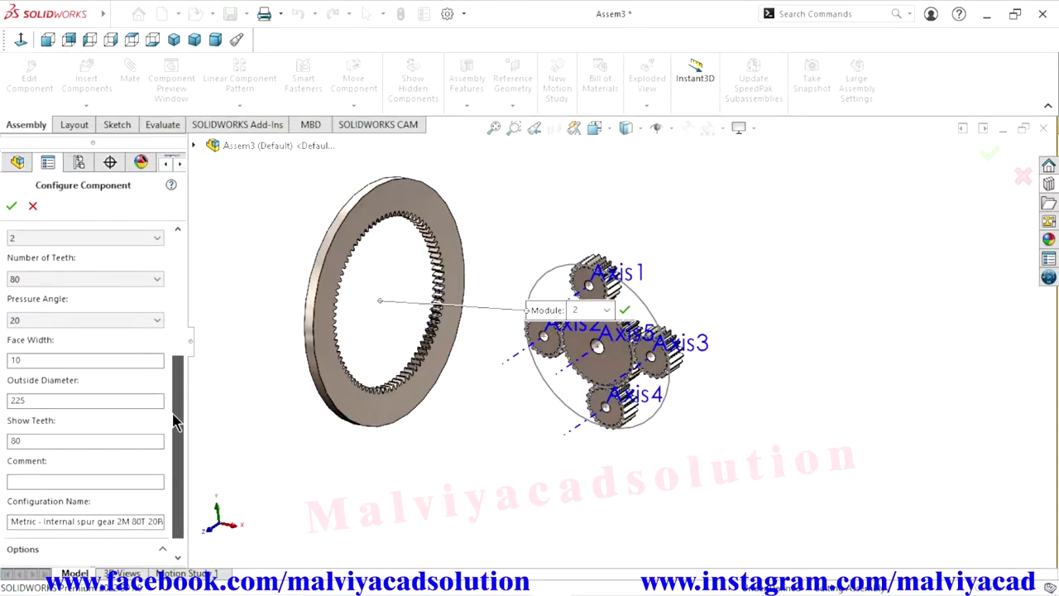
left_click(26, 375)
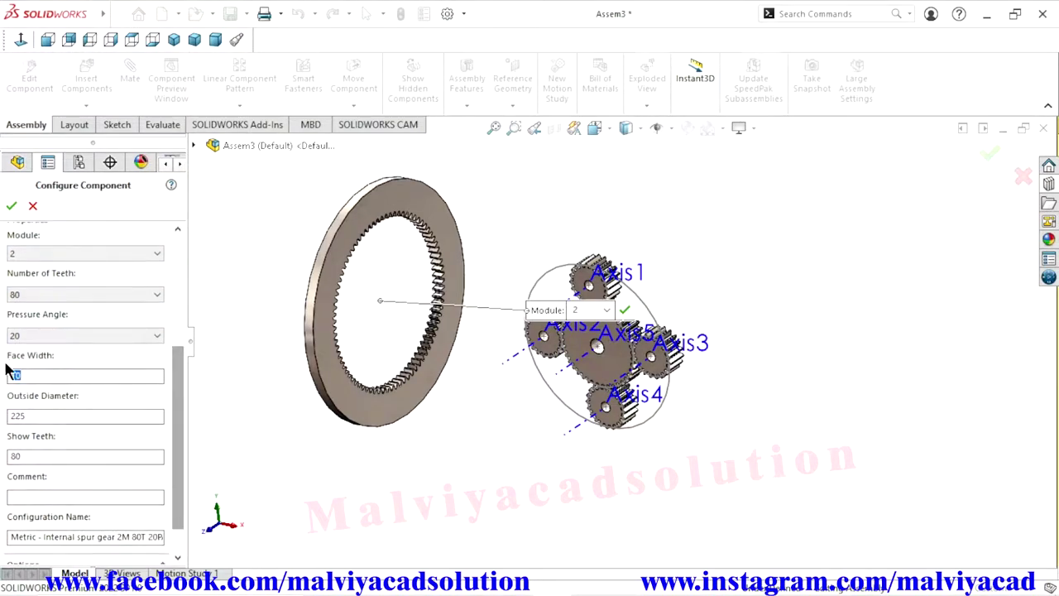
type("20")
left_click(255, 433)
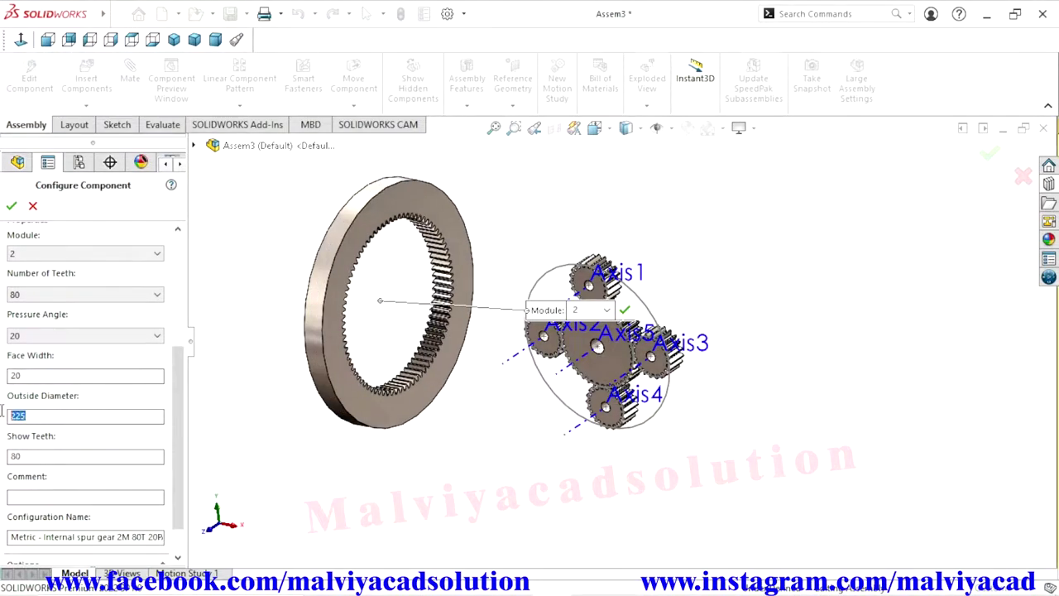
left_click(286, 524)
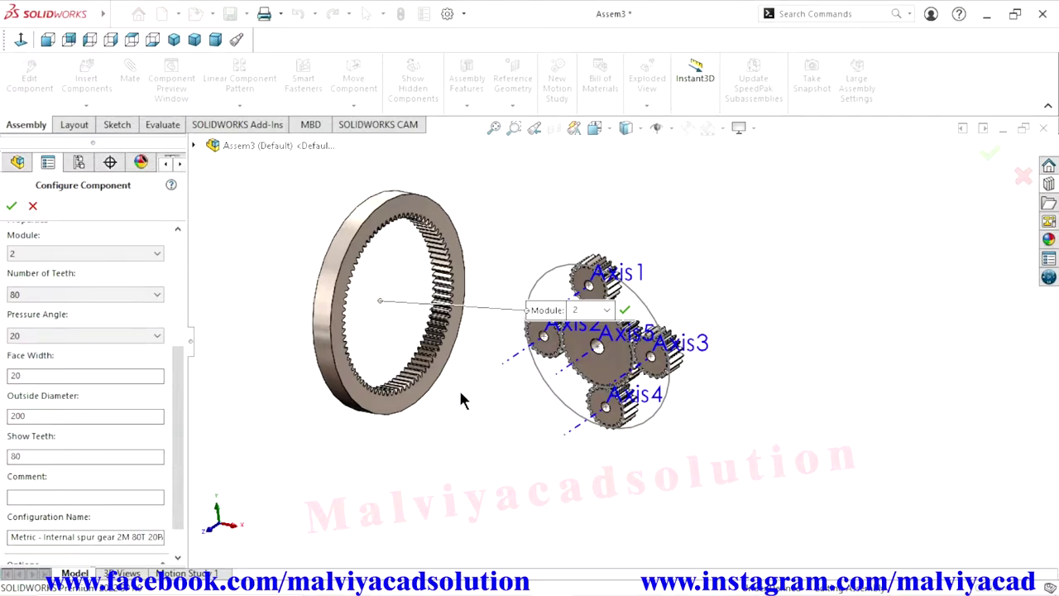
middle_click_drag(461, 399, 442, 387)
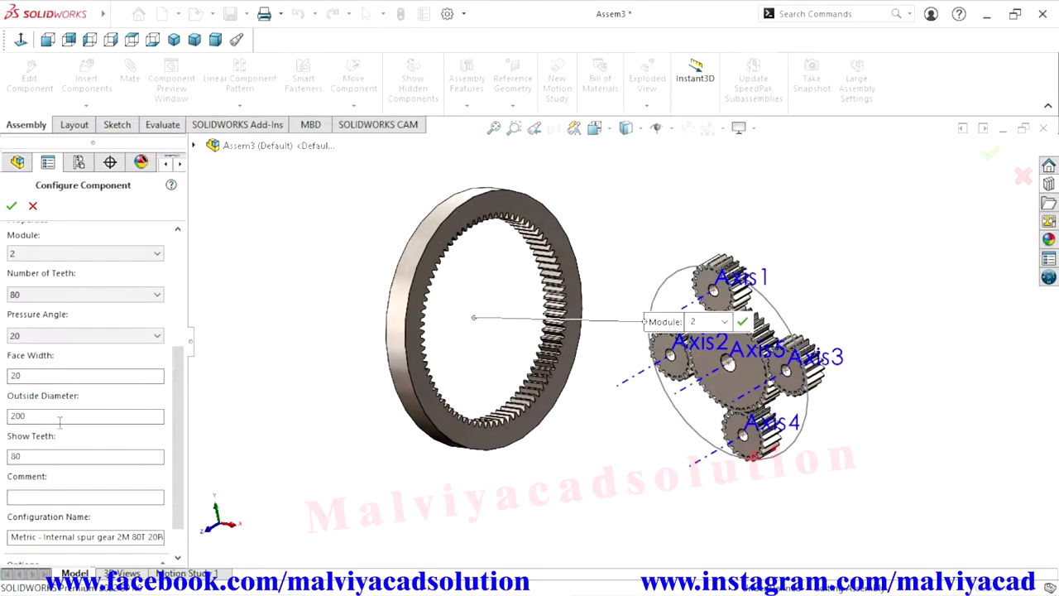
left_click_drag(59, 417, 3, 411)
type("190")
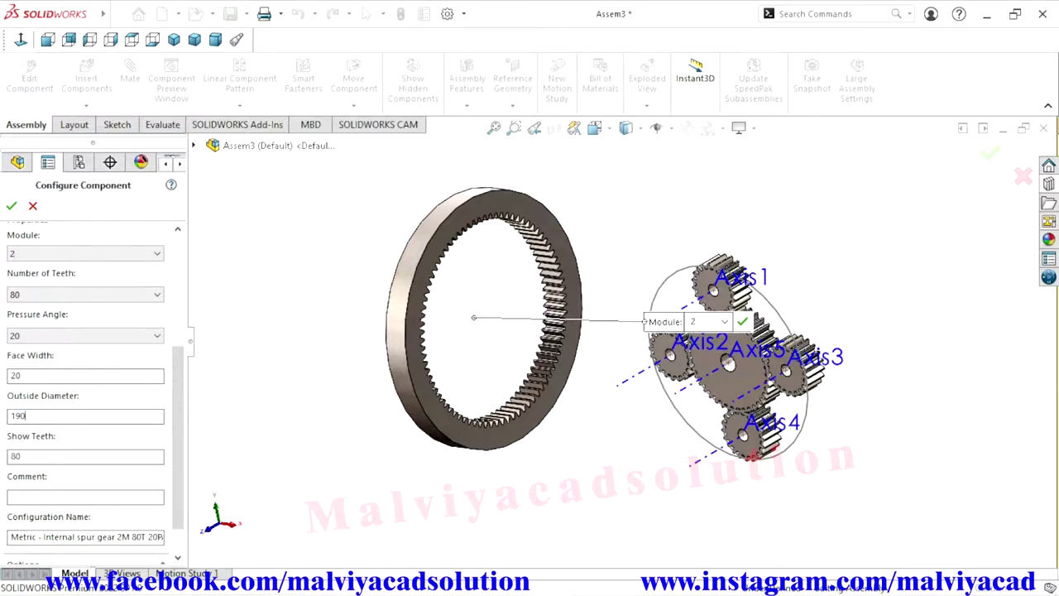
left_click(318, 362)
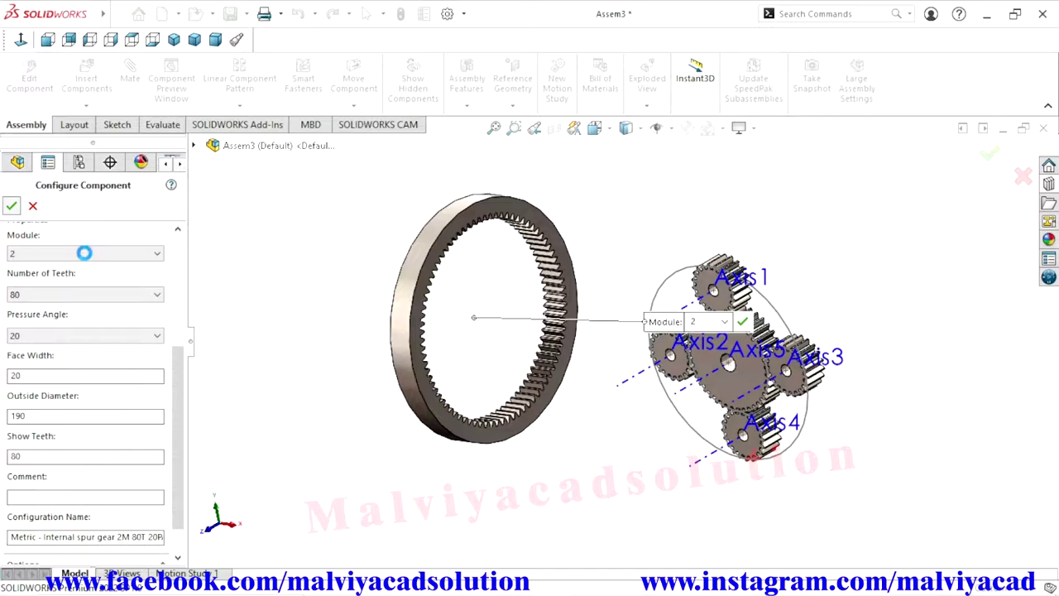
left_click(12, 206)
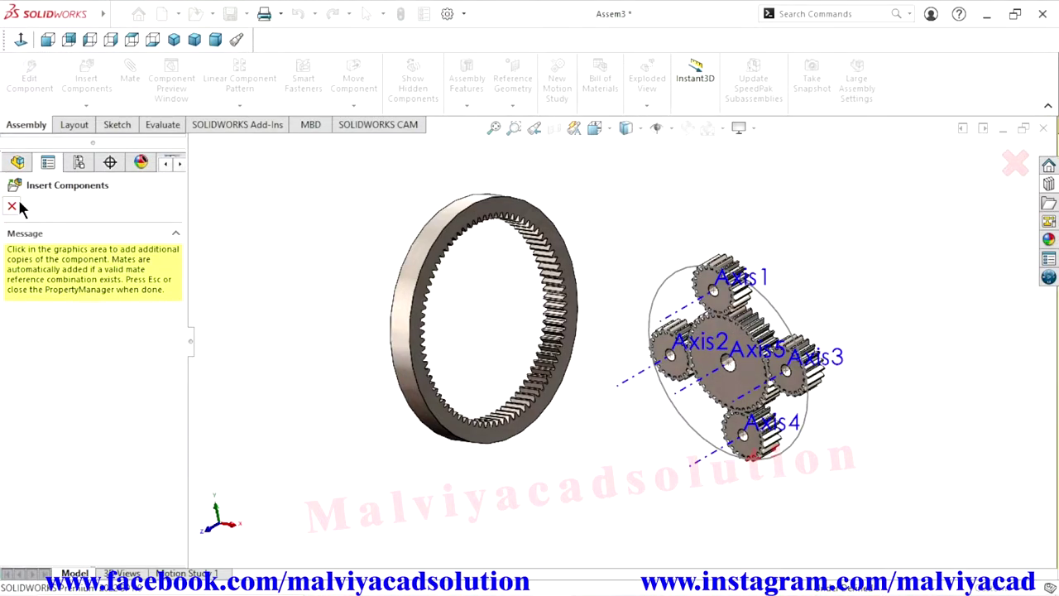
Raise the document's shaded image quality slider near High and zoom to fit.
left_click(13, 207)
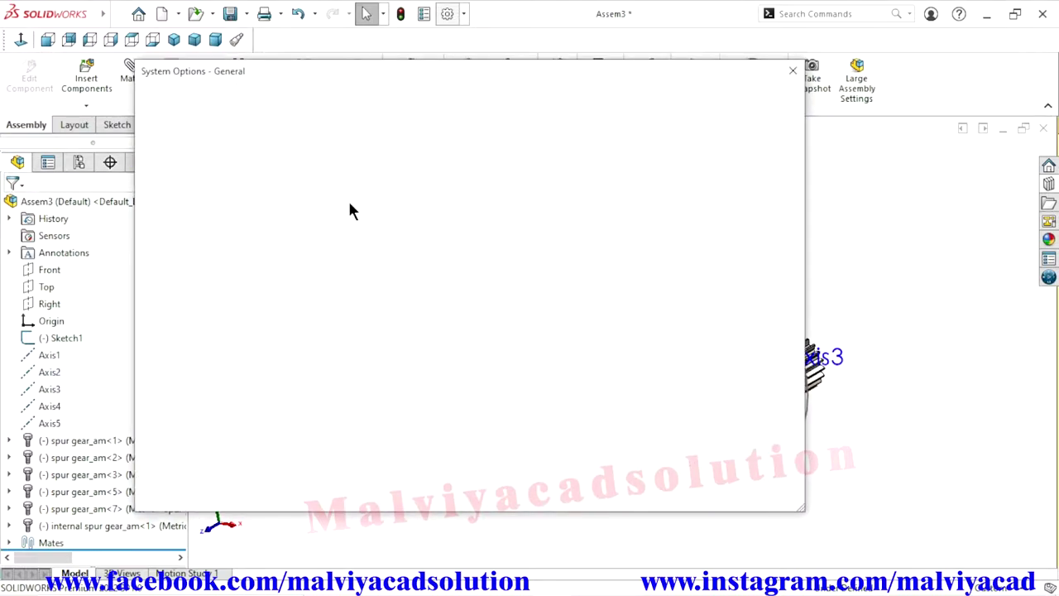
left_click(245, 101)
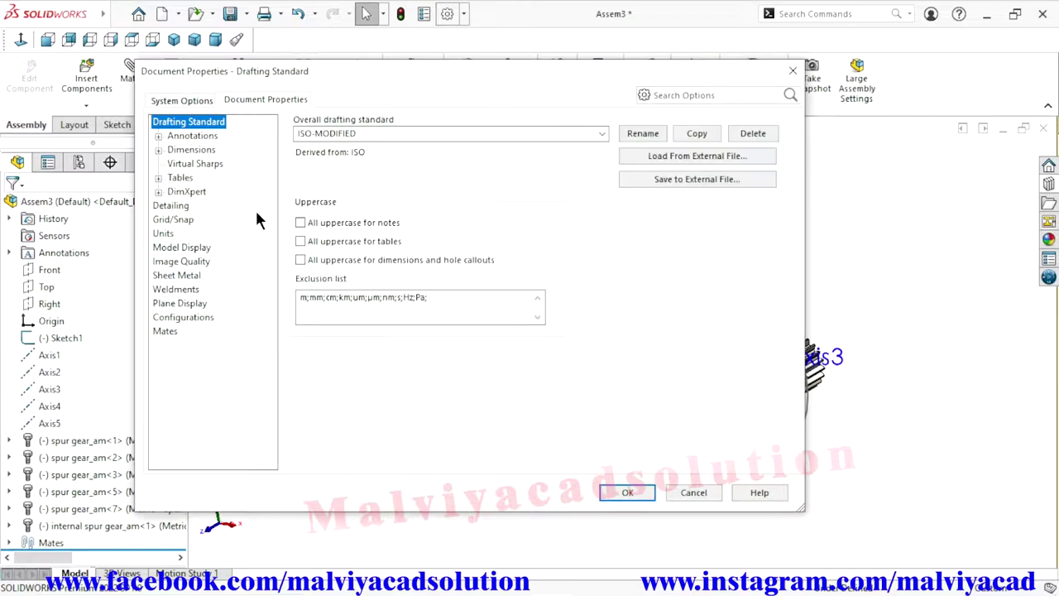
left_click(183, 262)
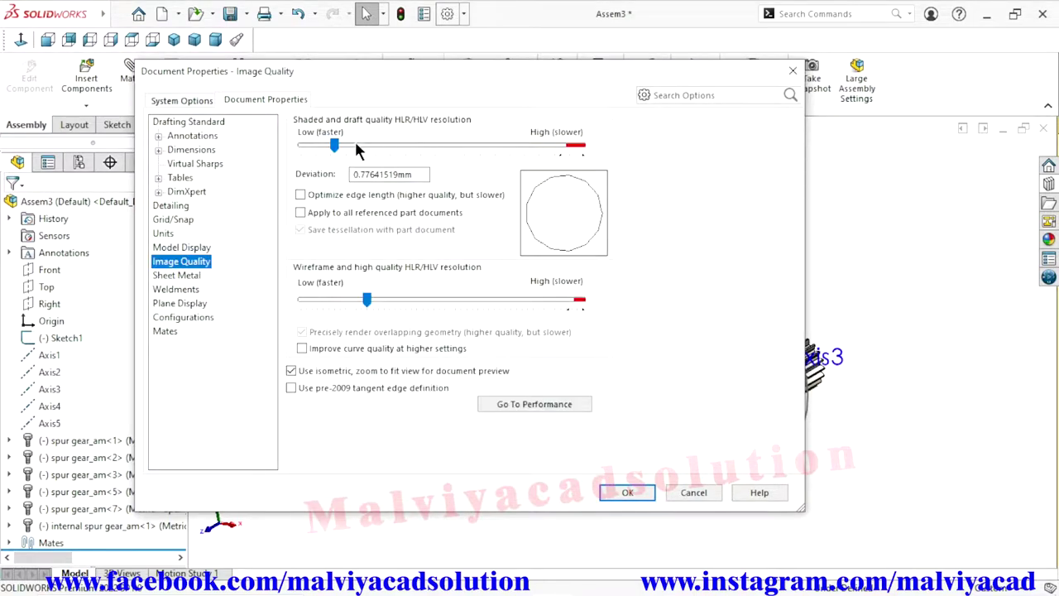
left_click_drag(335, 146, 562, 147)
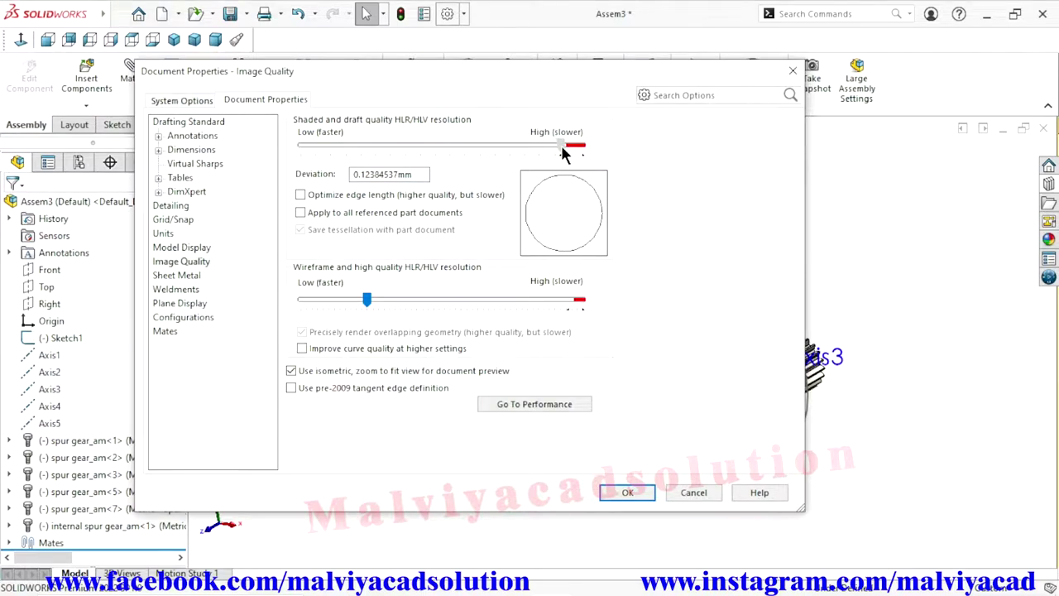
left_click_drag(573, 310, 571, 310)
left_click(627, 489)
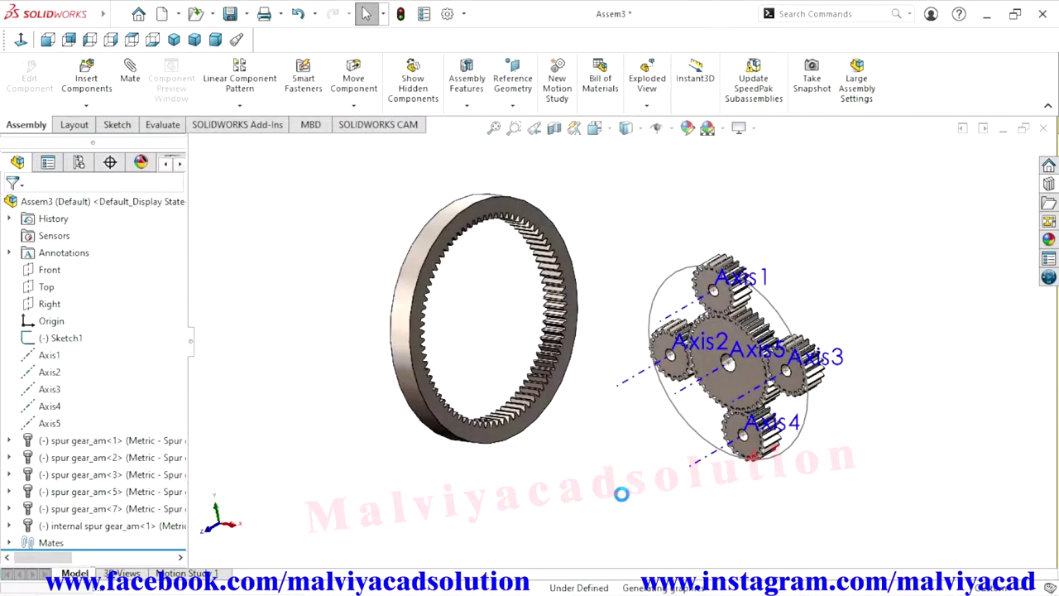
key("f")
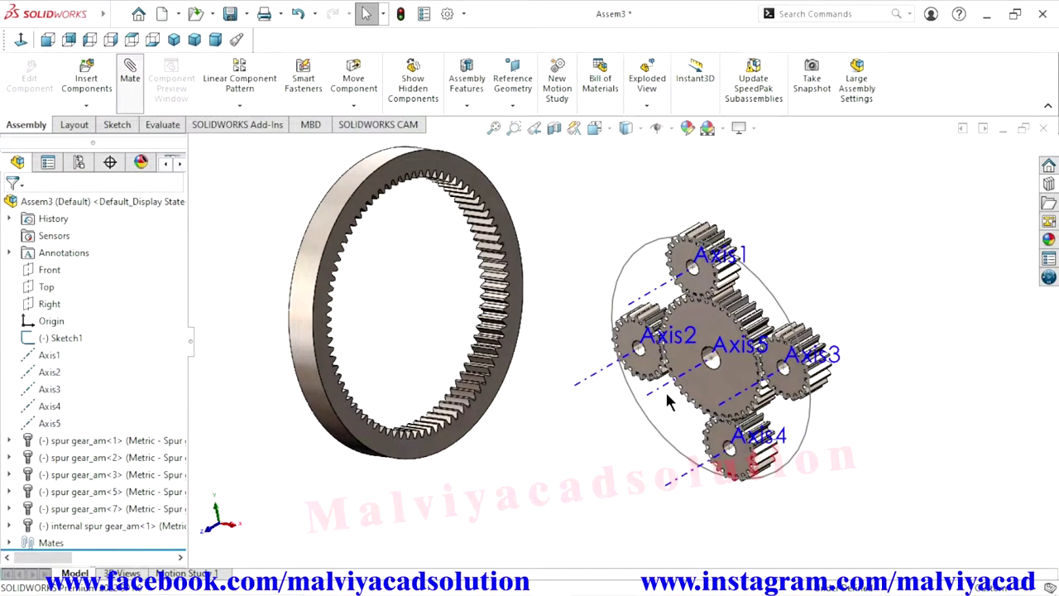
Mate the ring gear concentric with Axis5.
left_click(645, 396)
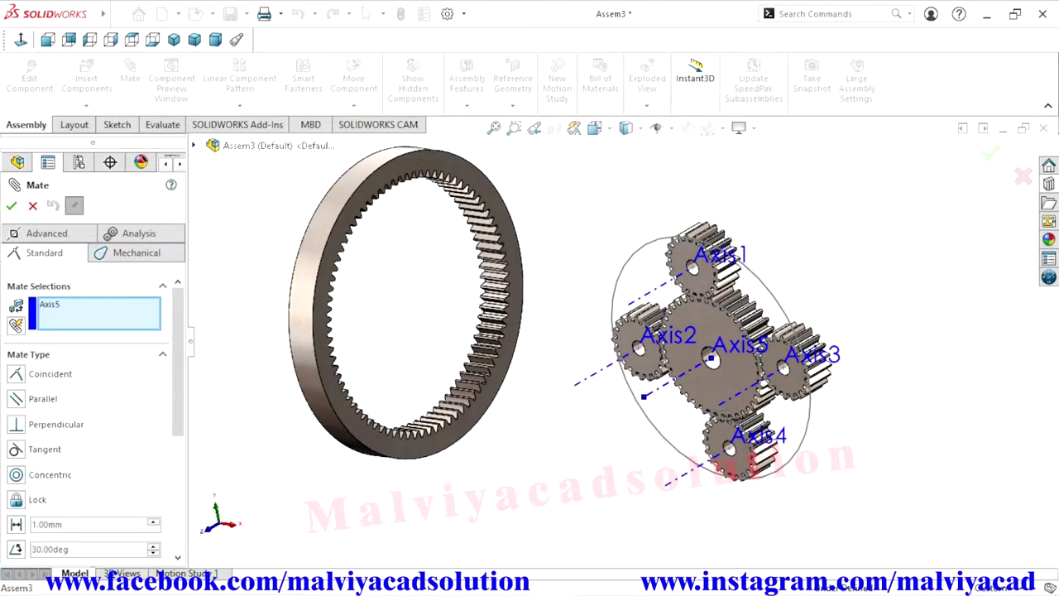
left_click(307, 296)
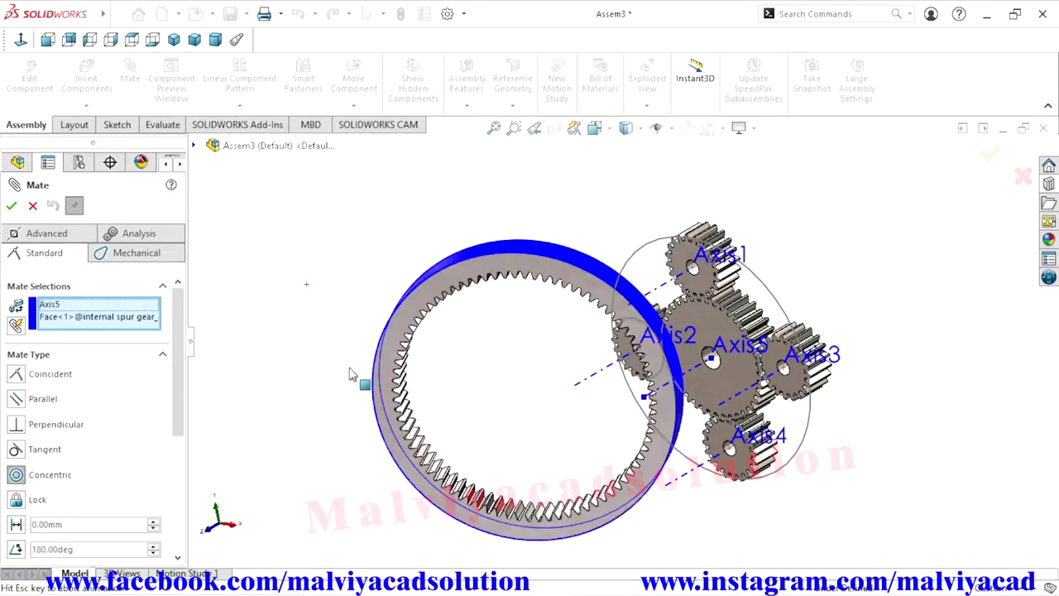
left_click(12, 205)
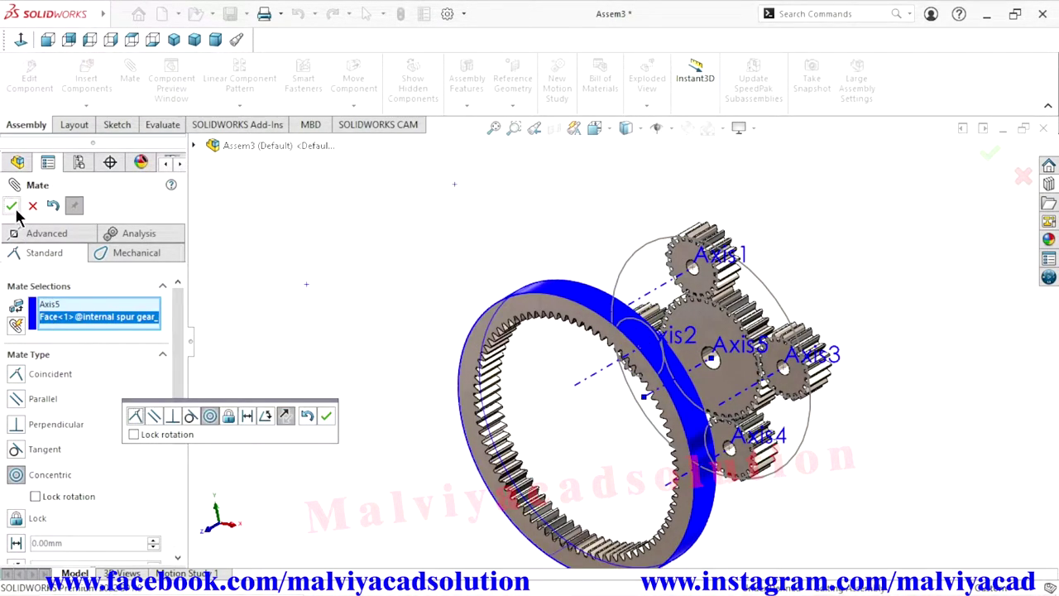
Make the ring gear's flat face coincident with the Front plane and close Mate.
left_click(467, 357)
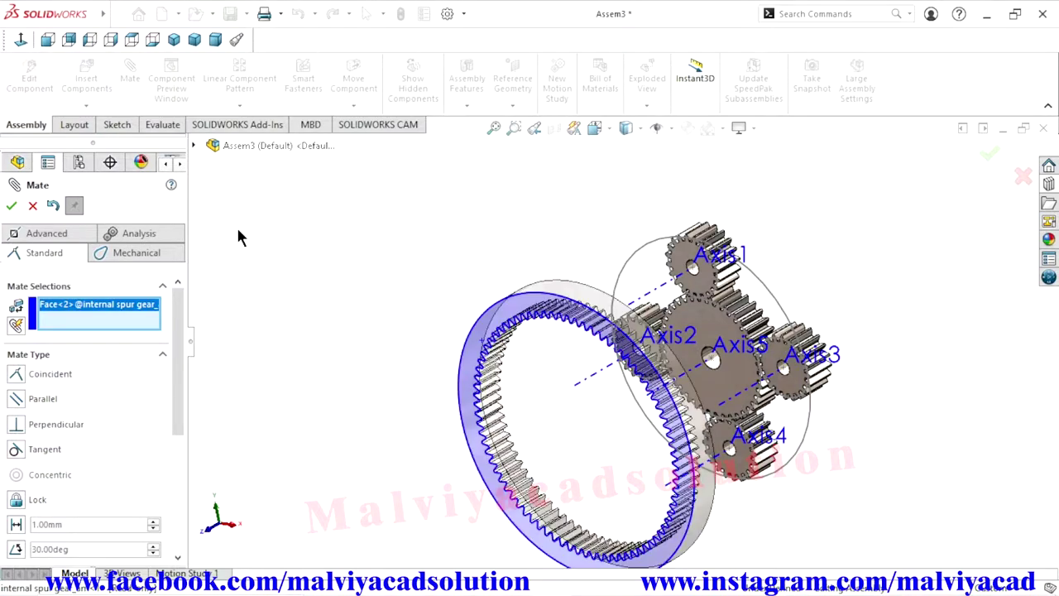
left_click(193, 145)
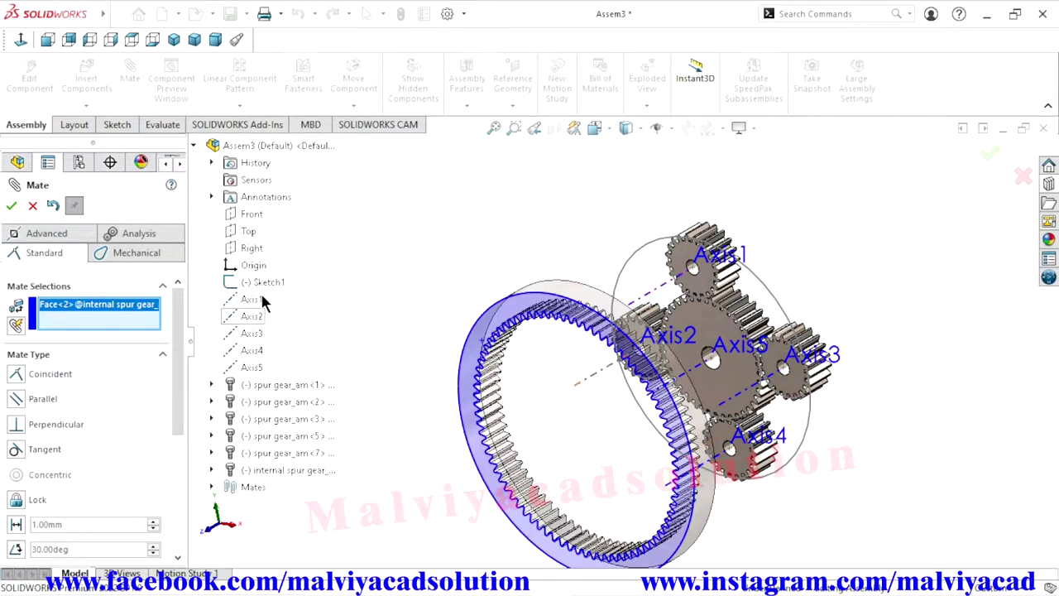
left_click(257, 214)
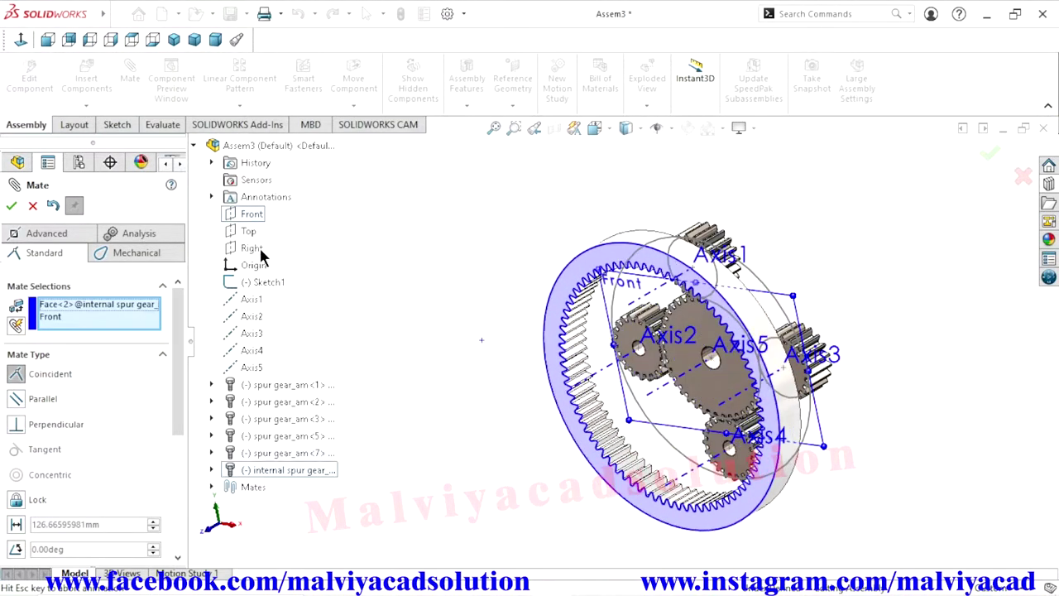
left_click(11, 206)
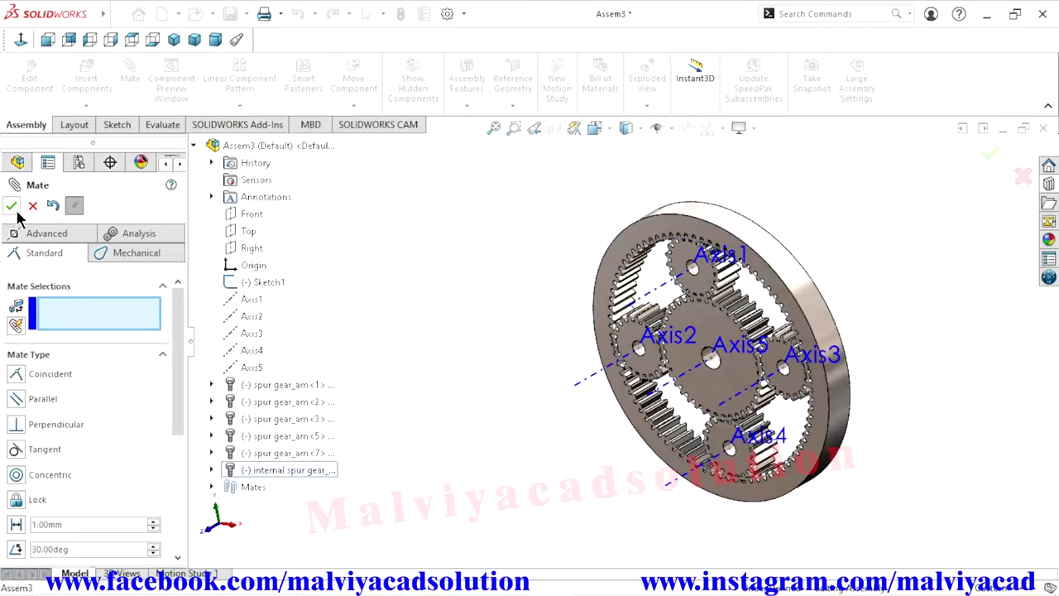
left_click(12, 206)
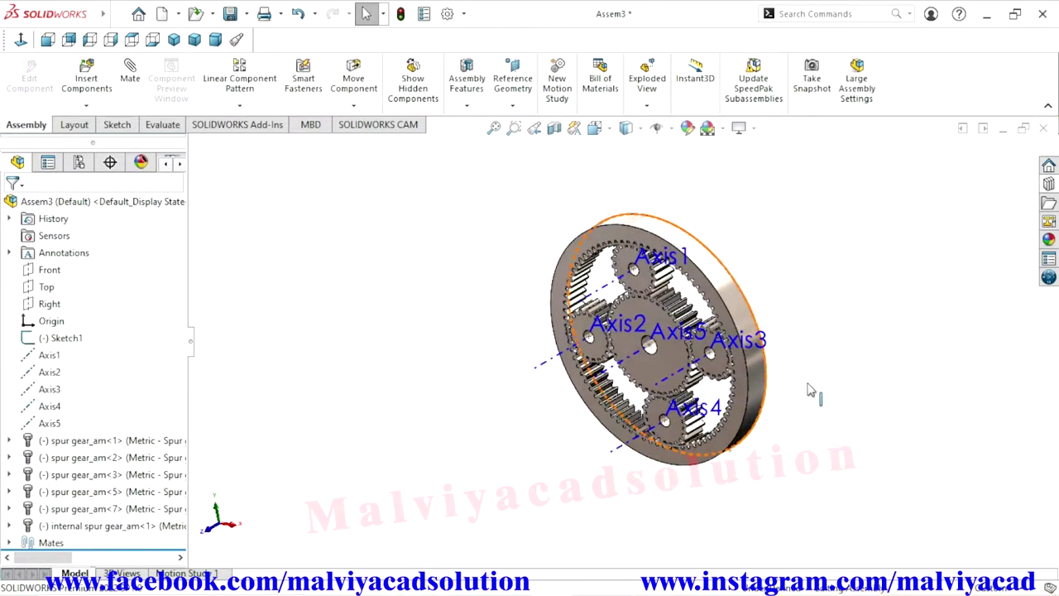
Keep the shaded display style and hide the reference axes Axis1–Axis5 in the model.
left_click(640, 131)
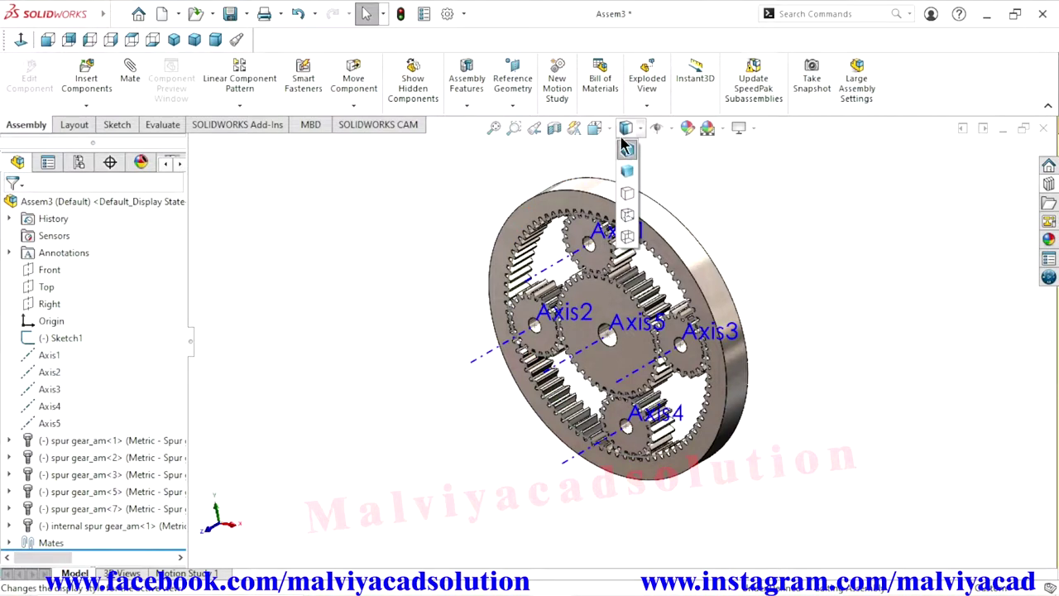
left_click(625, 147)
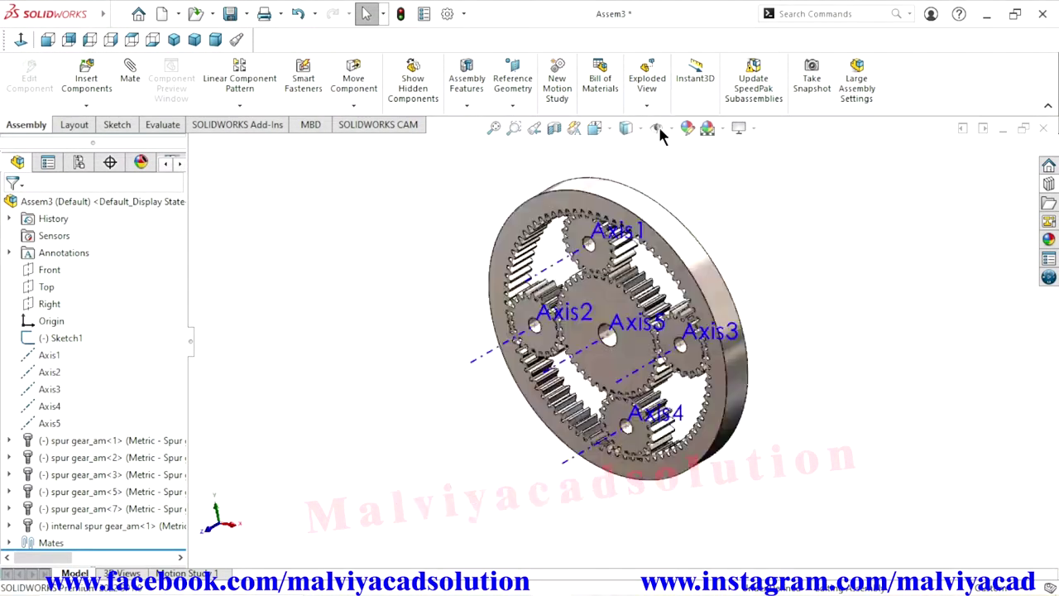
left_click(671, 129)
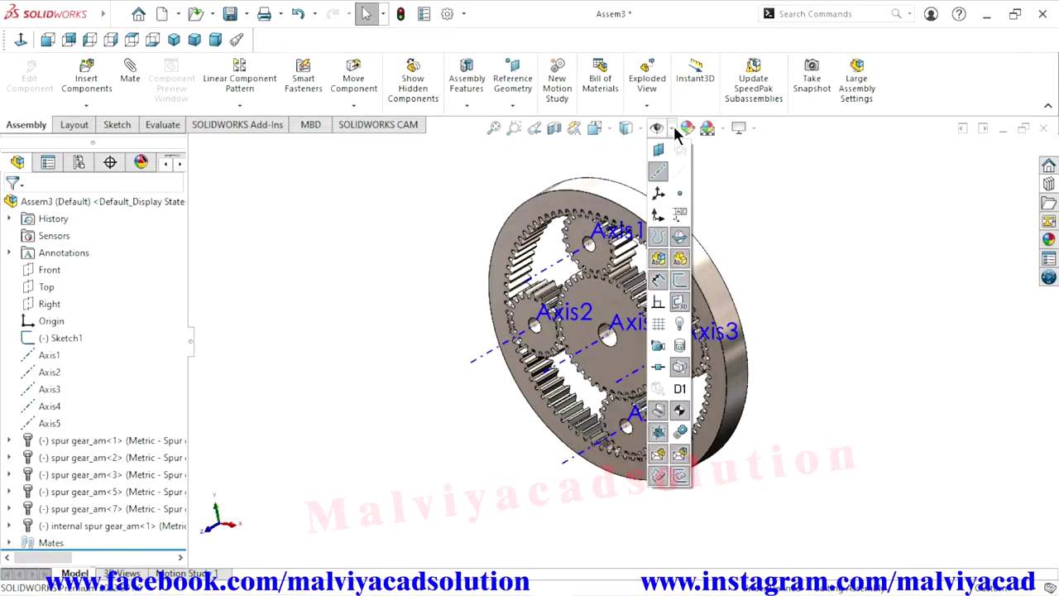
left_click(660, 172)
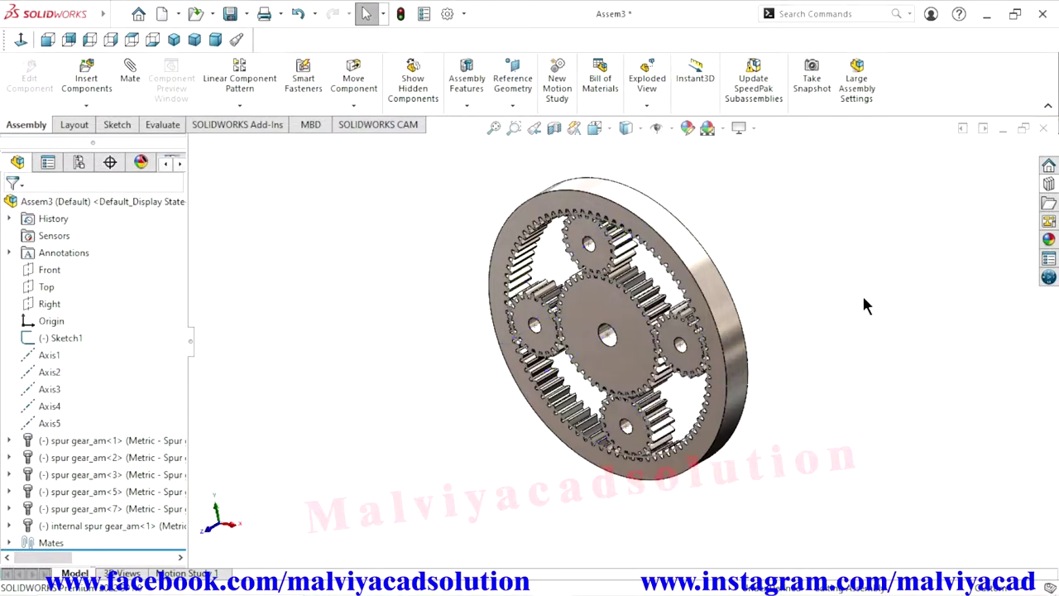
scroll(737, 333, "up", 2)
scroll(745, 380, "up", 1)
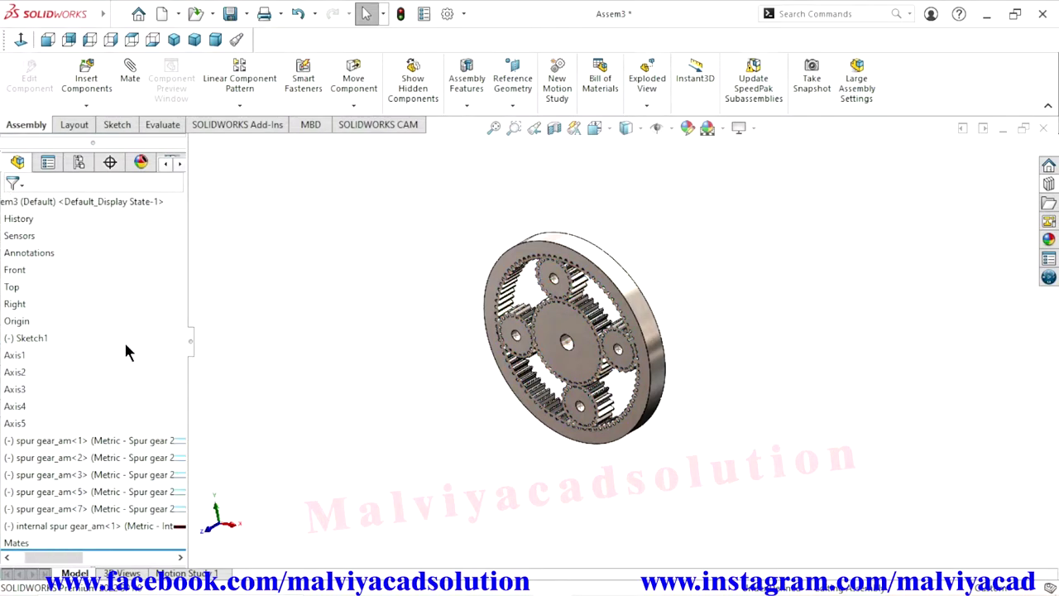
Hide Sketch1 so it no longer shows in the model.
left_click(46, 333)
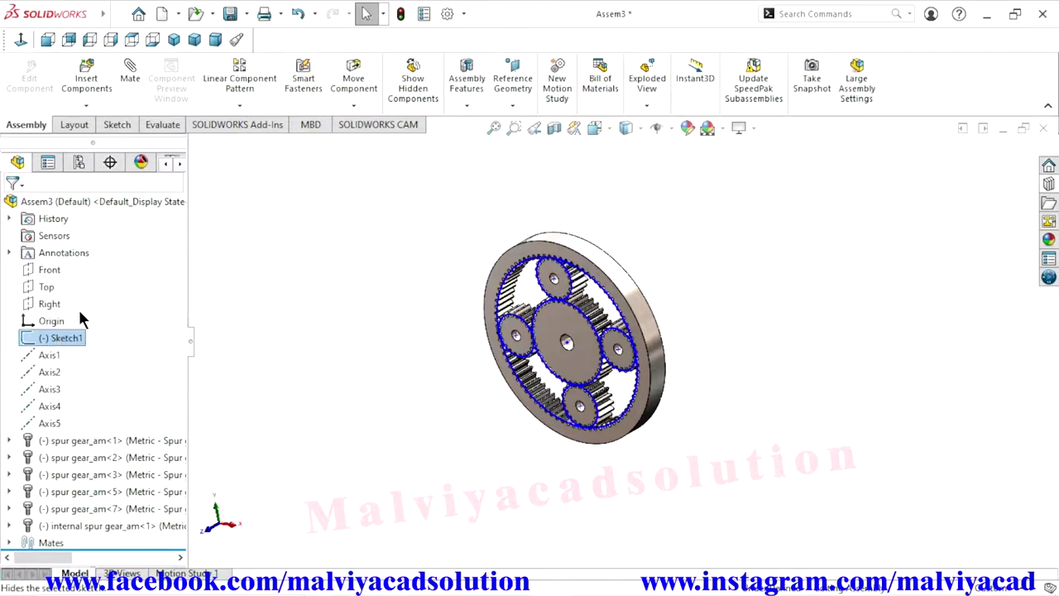
left_click(352, 351)
scroll(553, 436, "down", 3)
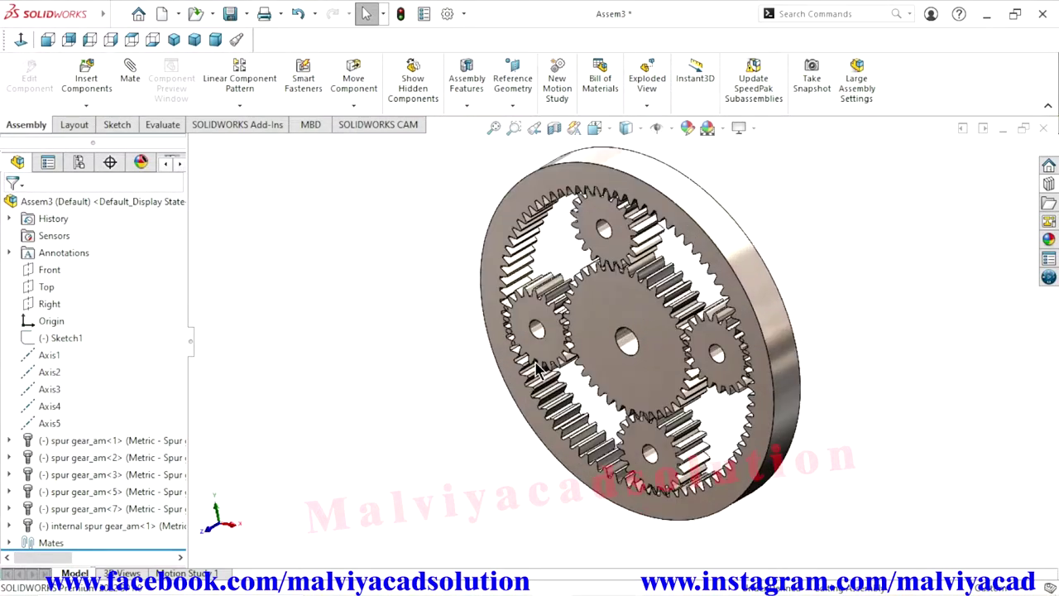
Orbit the assembly and select the sun gear, spur gear_am<1>, for colouring.
mouse_move(553, 436)
middle_mouse_down()
mouse_move(802, 328)
mouse_move(711, 364)
middle_mouse_up()
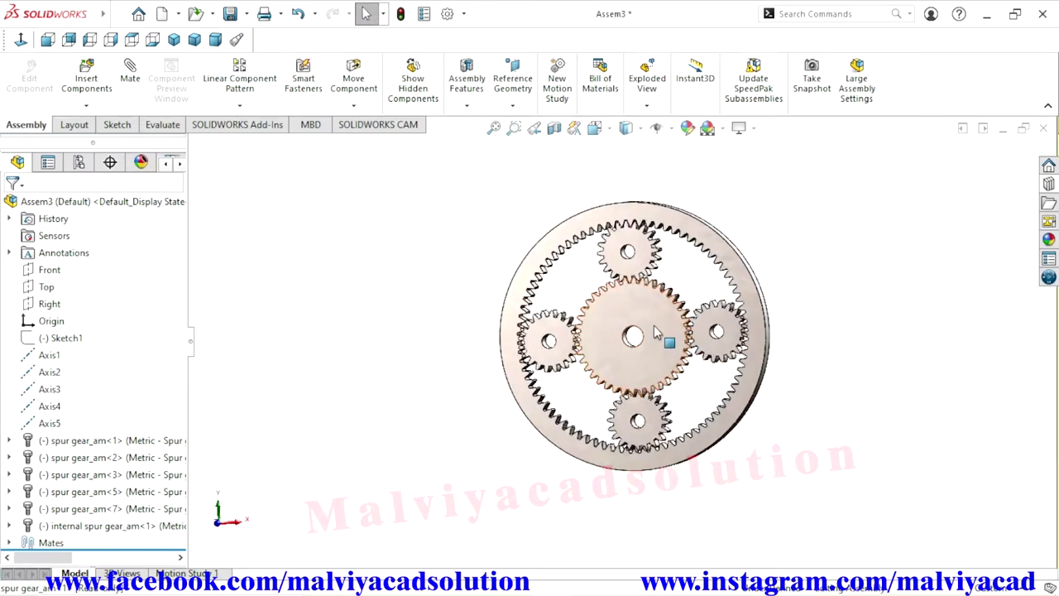
left_click(577, 286)
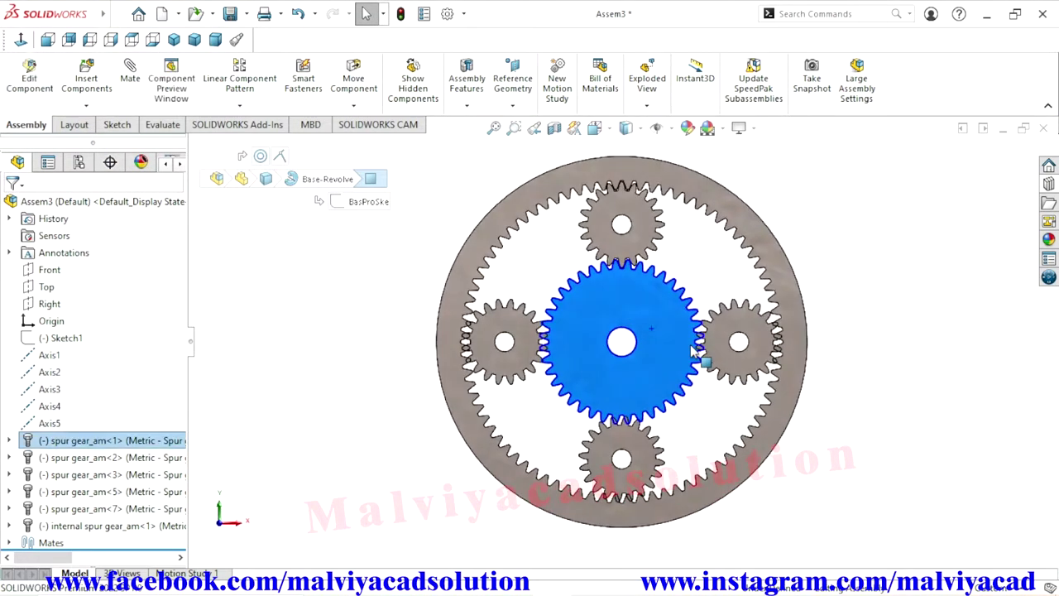
scroll(654, 340, "up", 2)
left_click(839, 323)
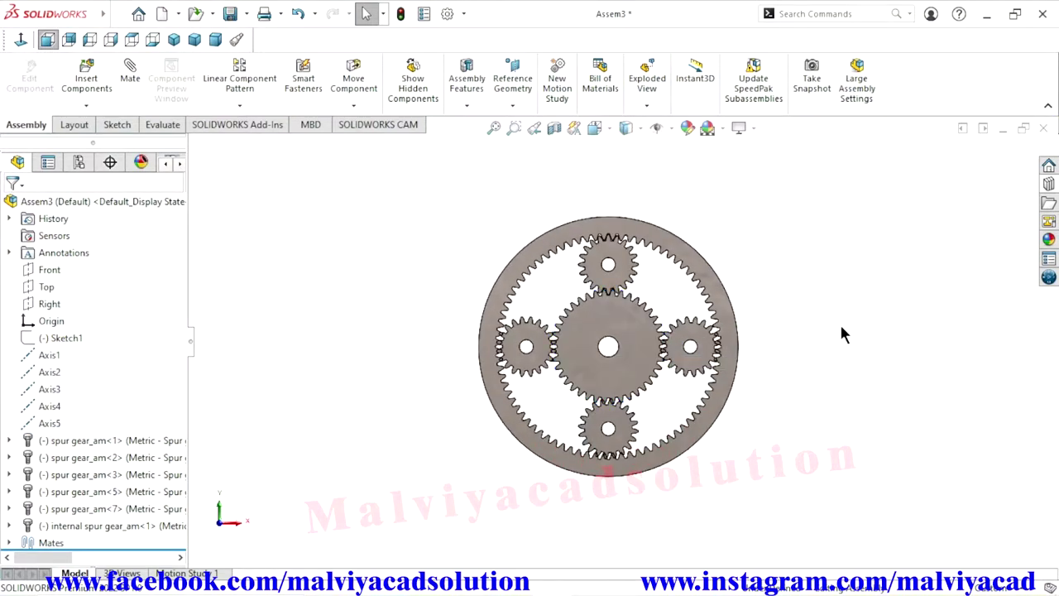
mouse_move(839, 323)
middle_mouse_down()
mouse_move(814, 319)
mouse_move(801, 352)
mouse_move(804, 303)
mouse_move(530, 393)
middle_mouse_up()
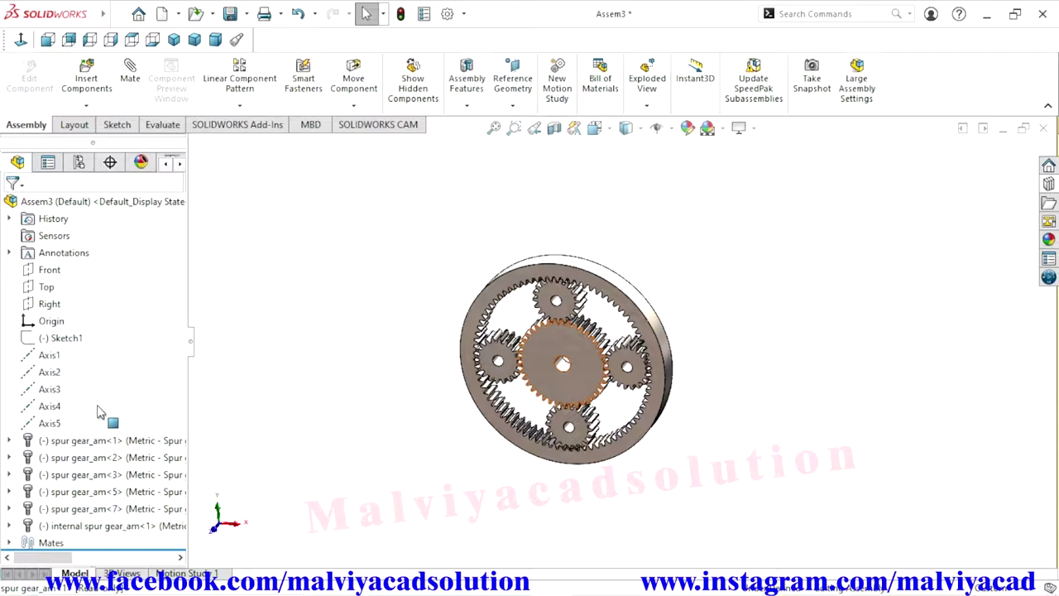
left_click(372, 397)
key("Escape")
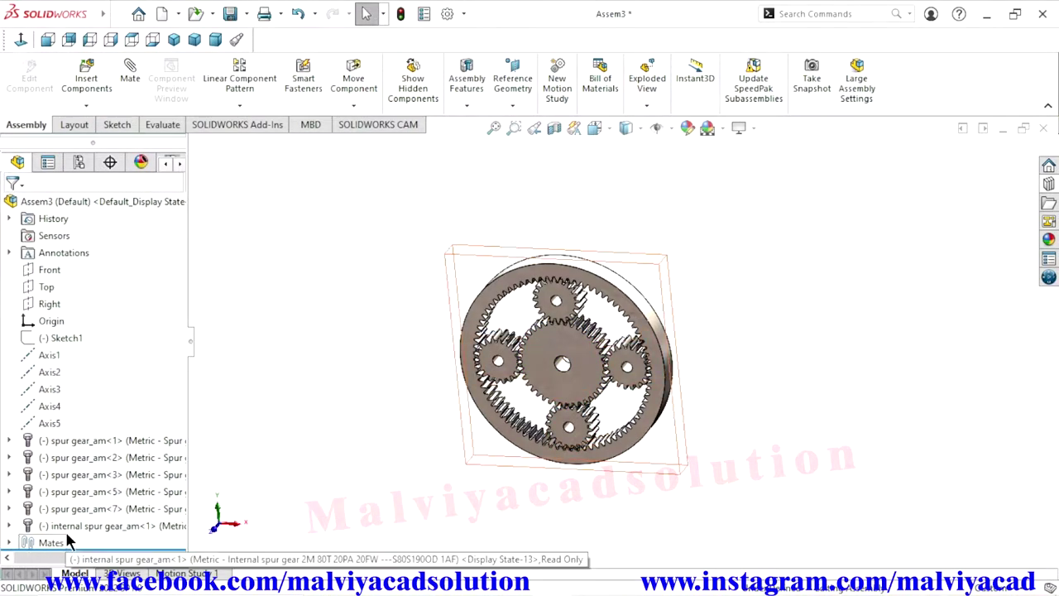
left_click(99, 440)
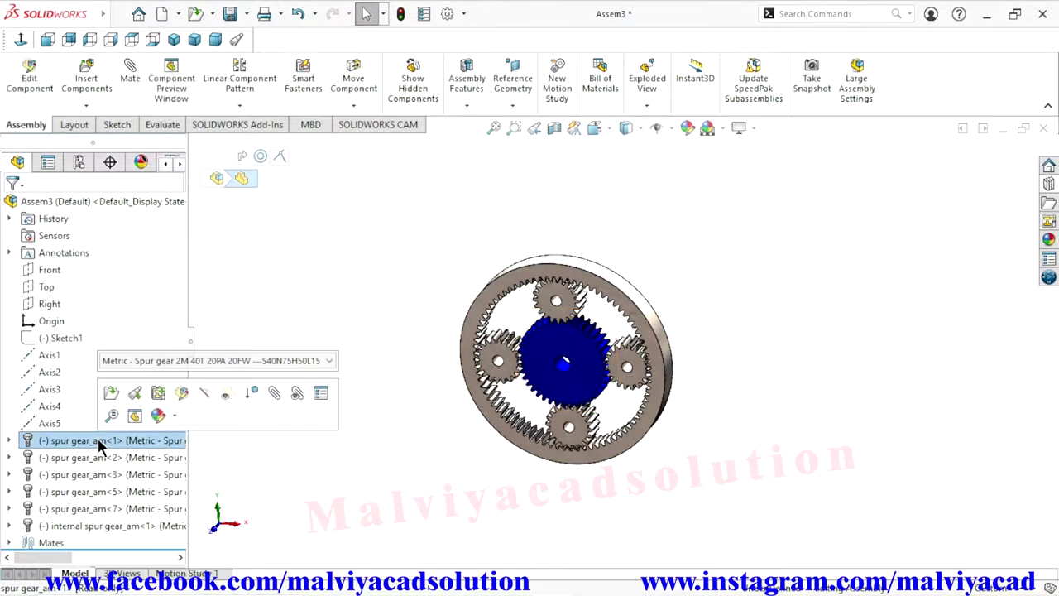
left_click(1047, 239)
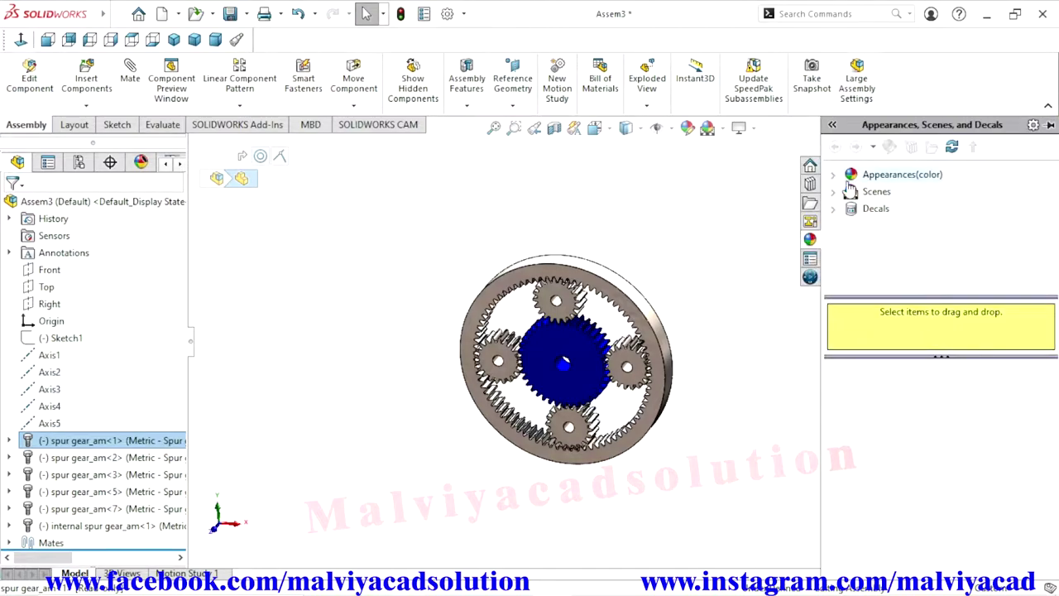
Browse the appearances library to Plastic > High Gloss.
double_click(852, 174)
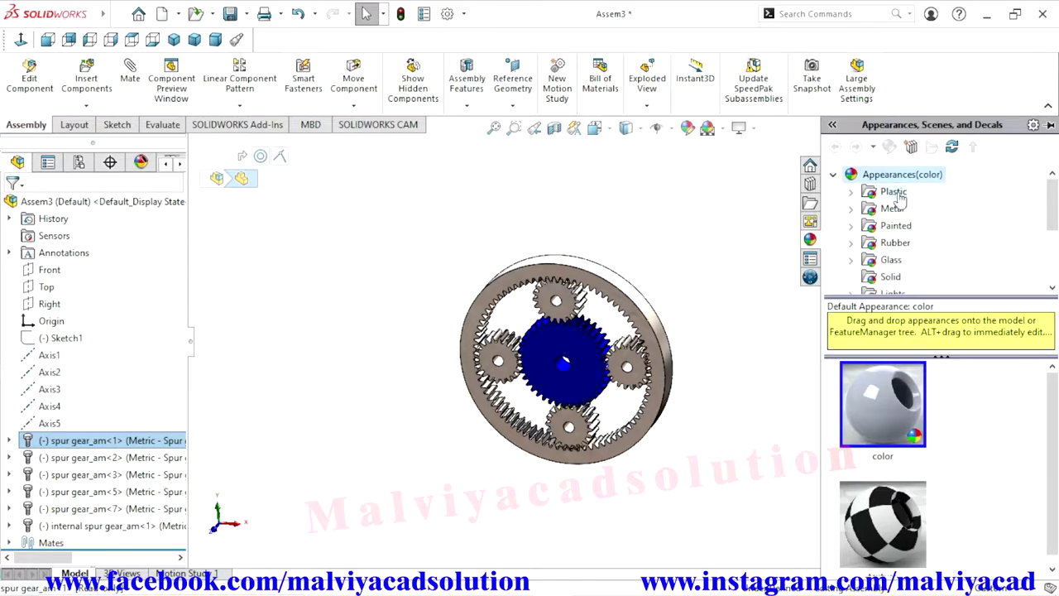
left_click(896, 194)
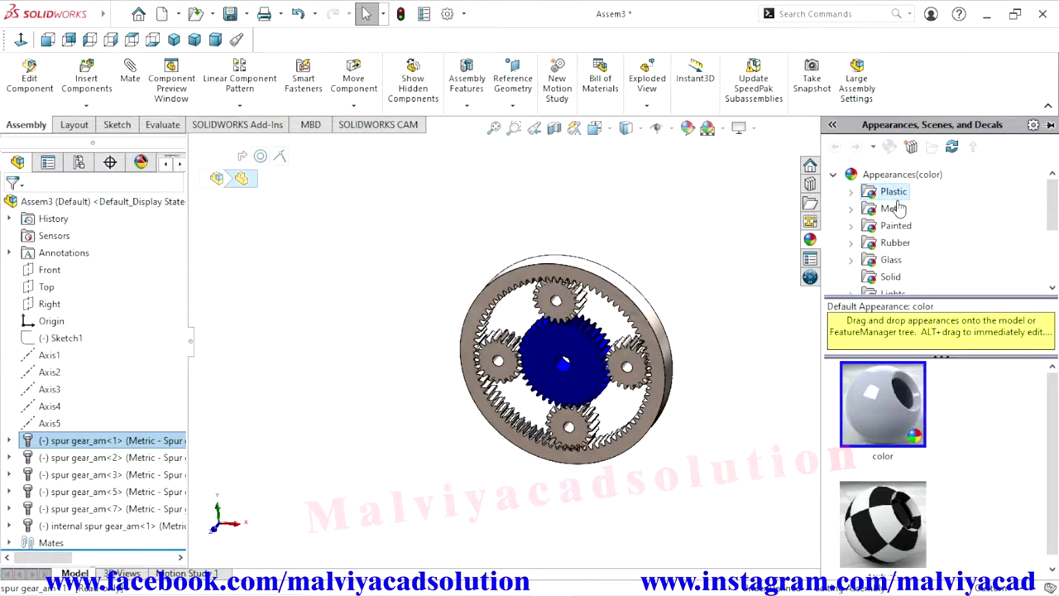
double_click(895, 194)
left_click(926, 191)
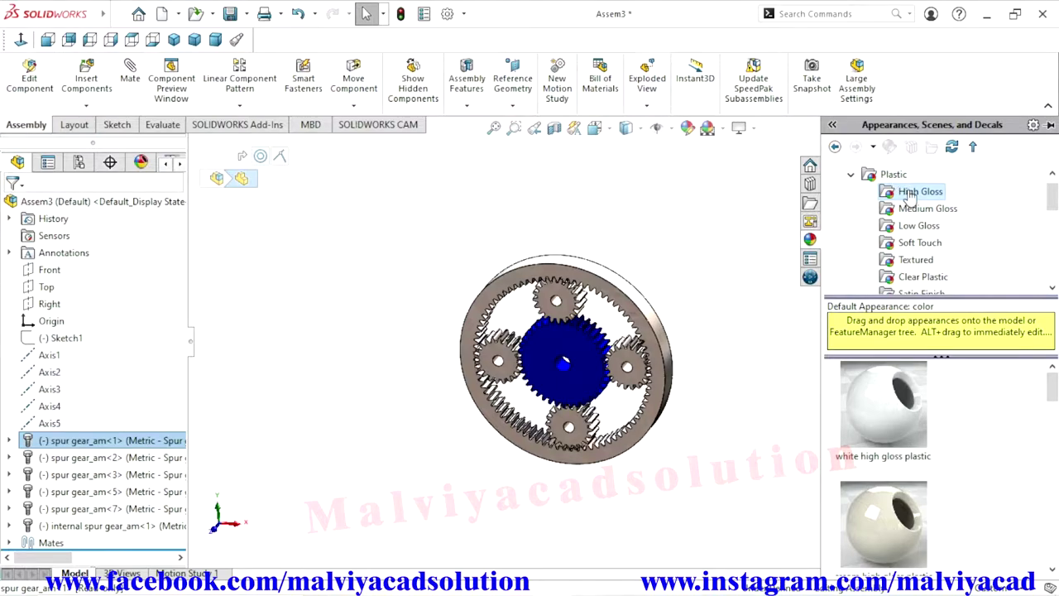
Apply yellow high gloss plastic to the sun gear, spur gear_am<1>.
mouse_move(1052, 386)
left_mouse_down()
mouse_move(1052, 548)
mouse_move(1052, 531)
left_mouse_up()
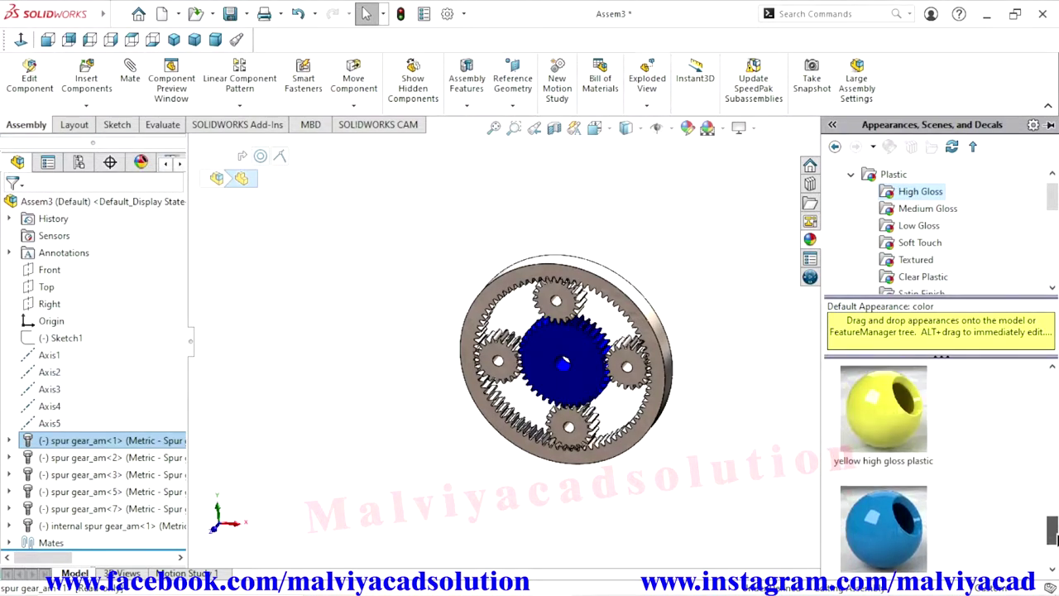
left_click(877, 418)
double_click(877, 418)
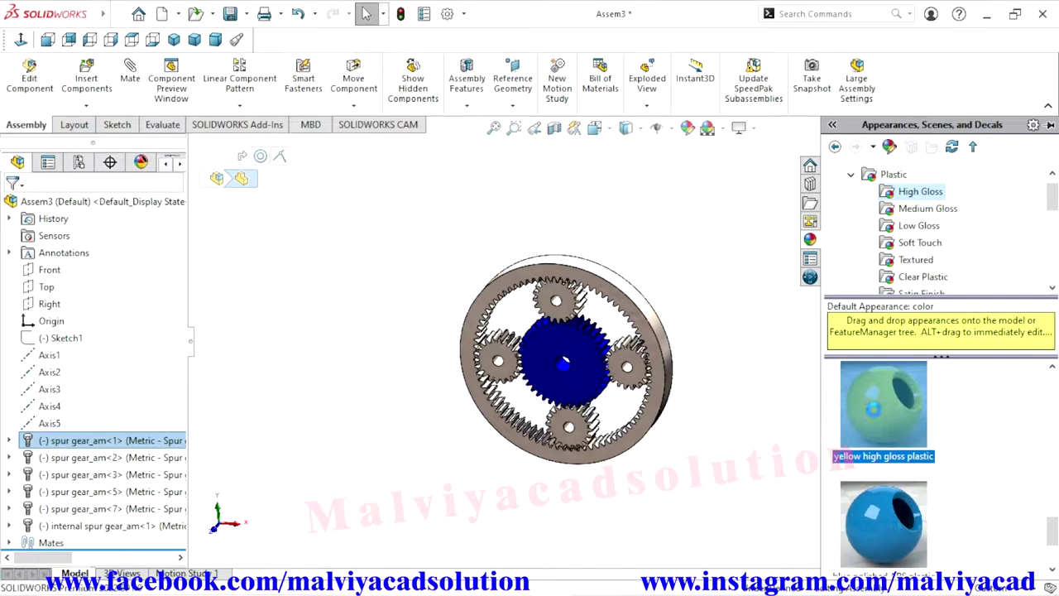
scroll(883, 436, "up", 3)
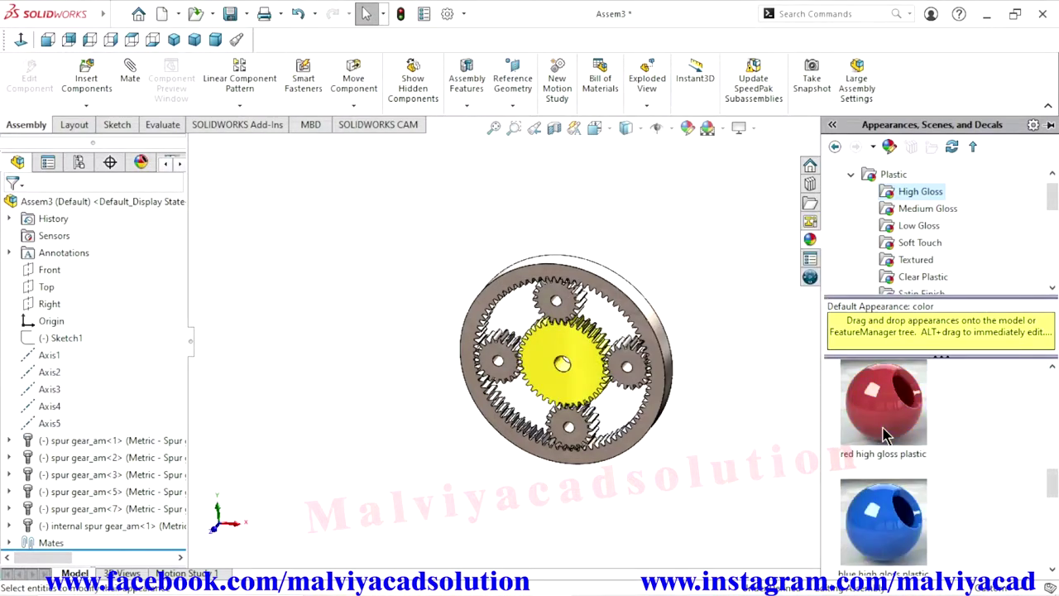
left_click_drag(889, 430, 668, 382)
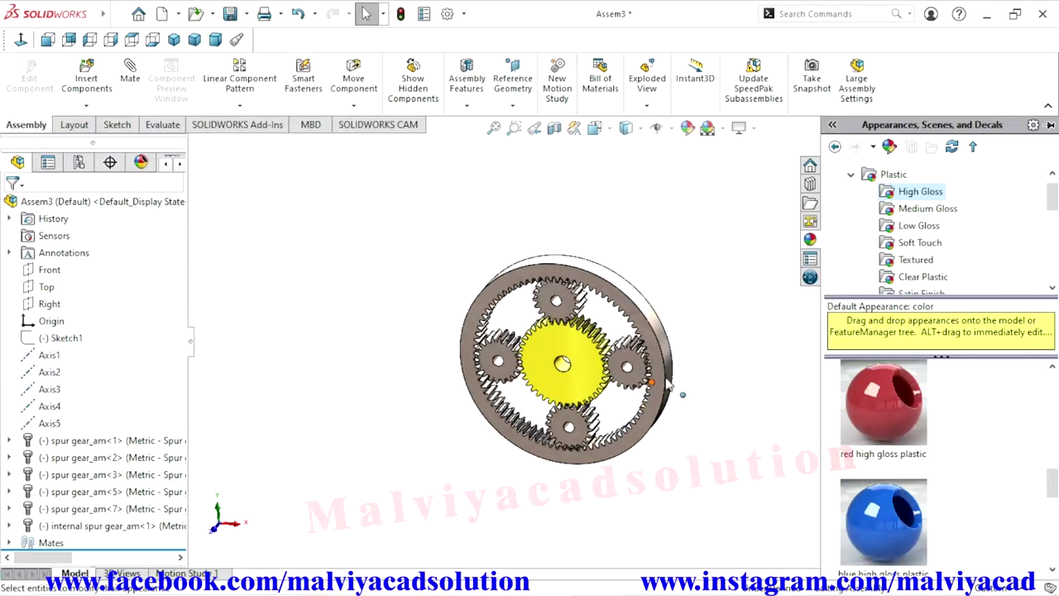
left_click(83, 458)
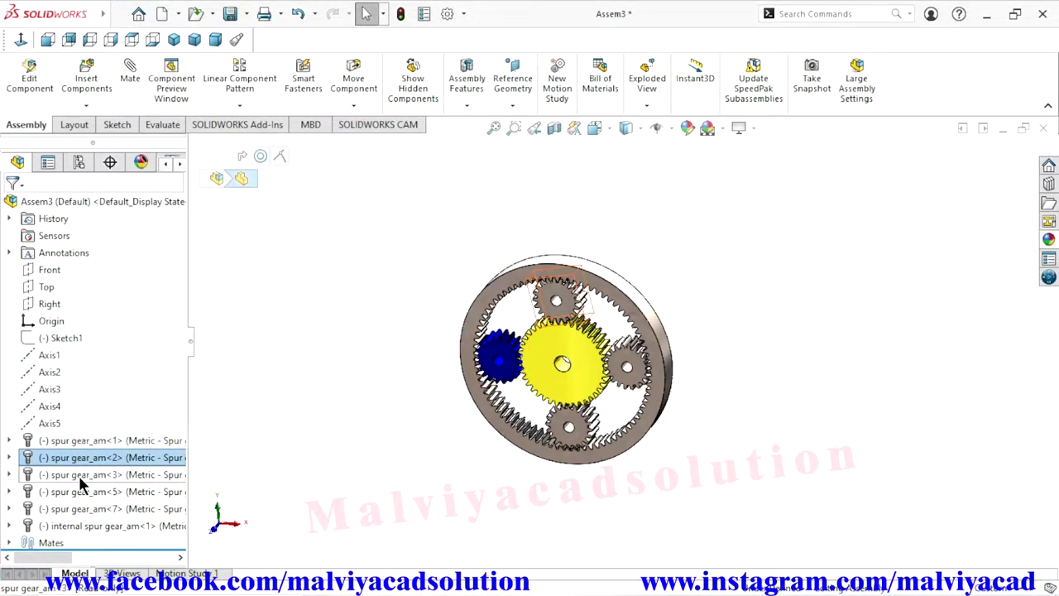
left_click(76, 474)
Give planet gears spur gear_am<2>, <3>, <5> and <7> red high gloss plastic.
left_click(67, 474, "ctrl")
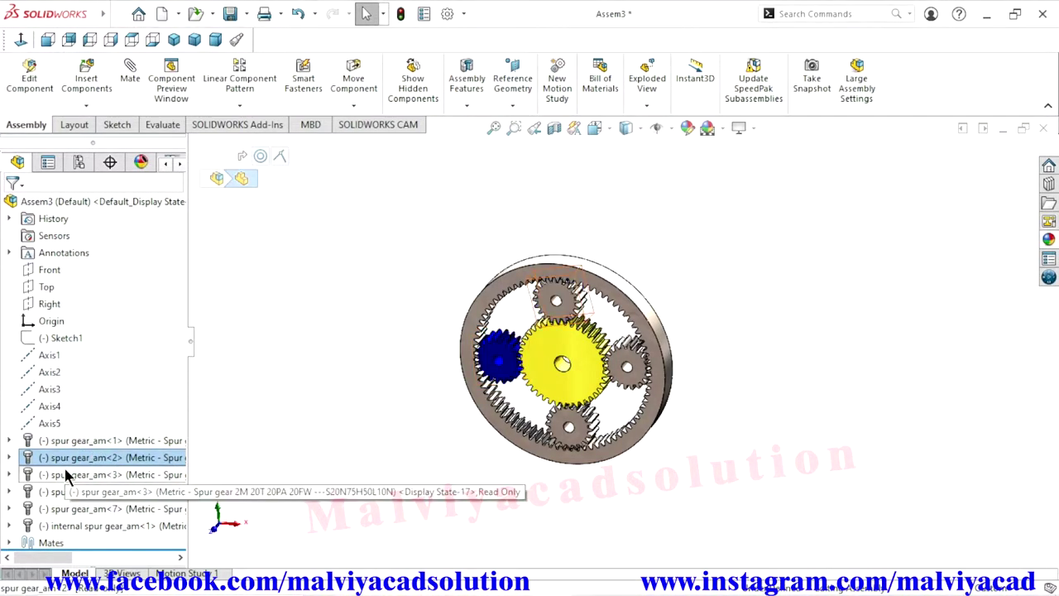
left_click(71, 491, "ctrl")
left_click(82, 508, "ctrl")
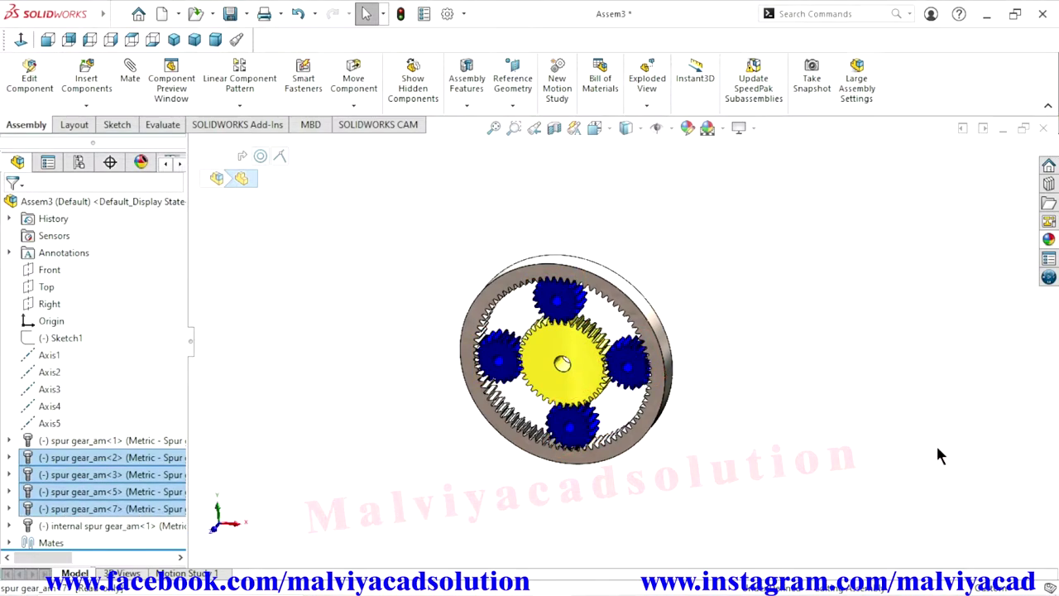
left_click(1048, 278)
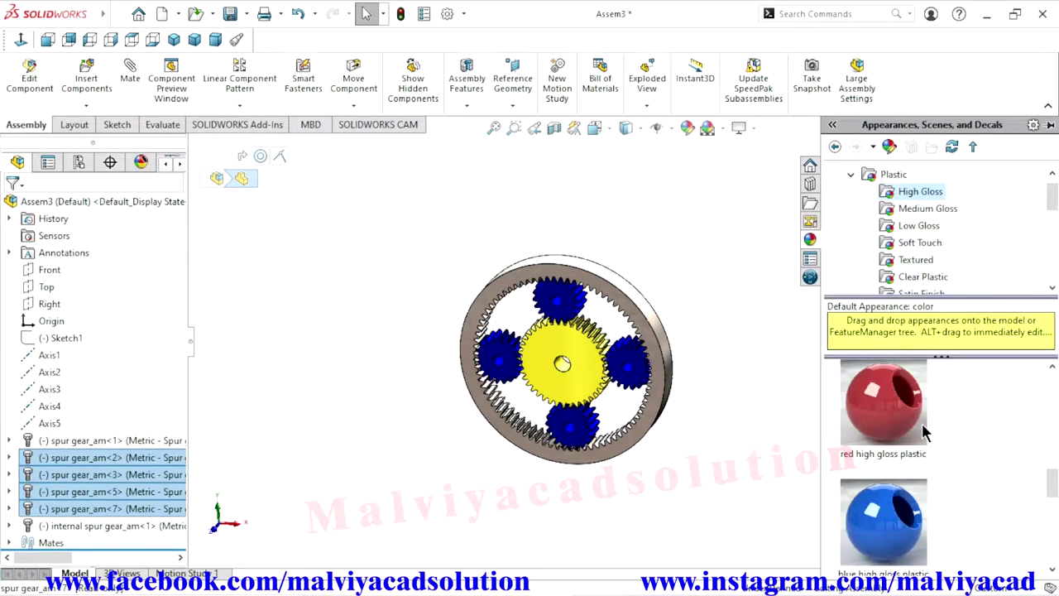
double_click(894, 420)
left_click(781, 437)
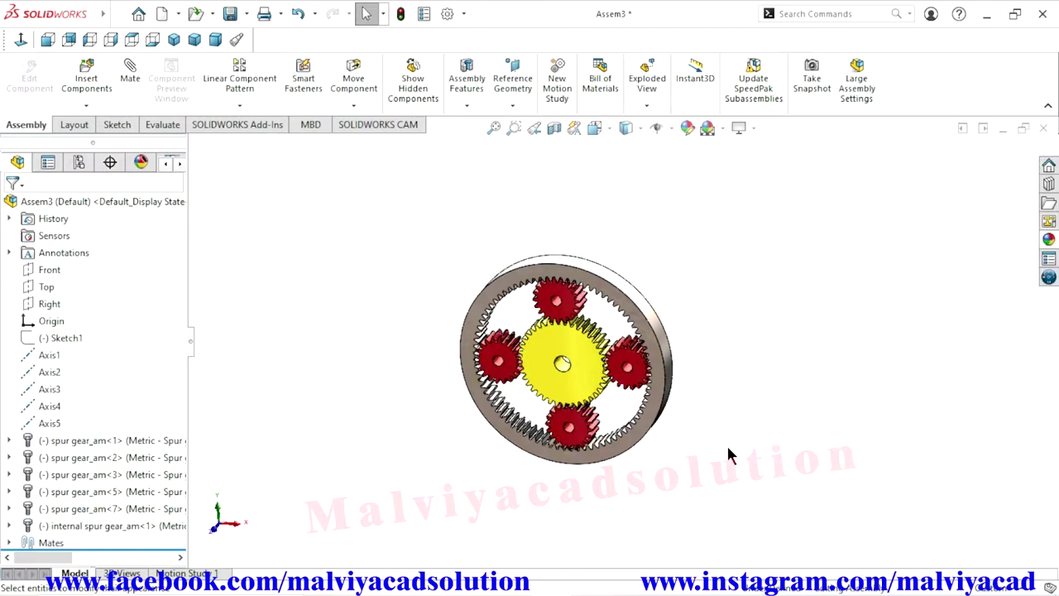
scroll(644, 396, "down", 2)
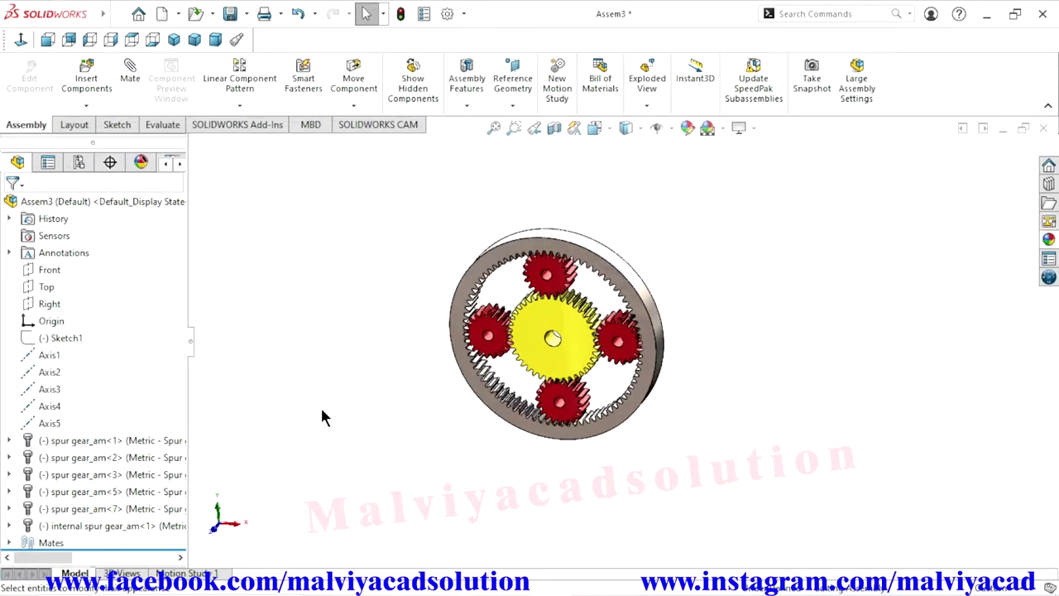
left_click(113, 526)
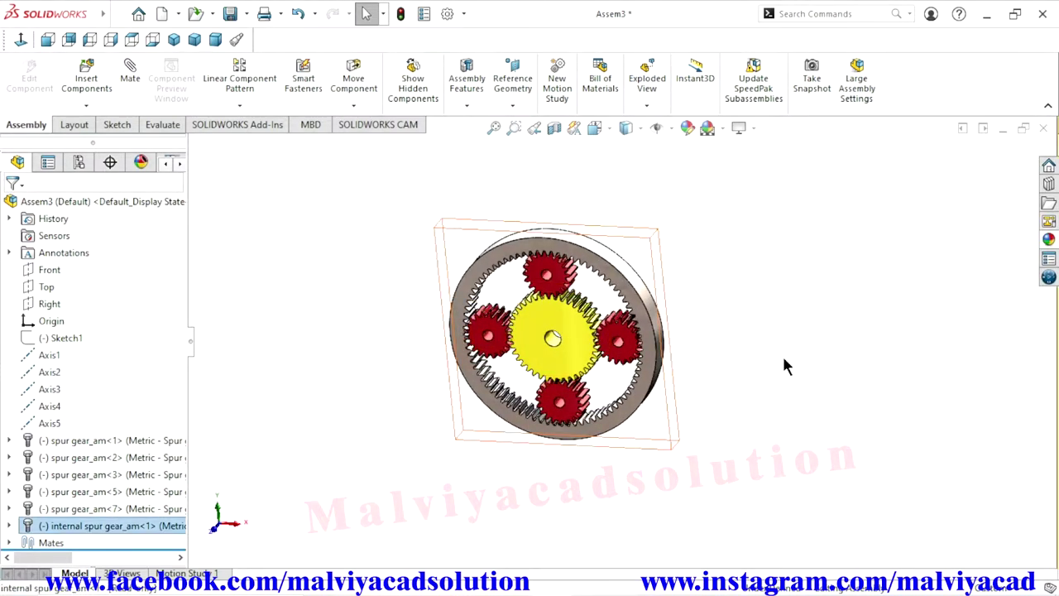
Apply blue high gloss plastic to the ring gear, then select the sun gear's face.
left_click(1049, 239)
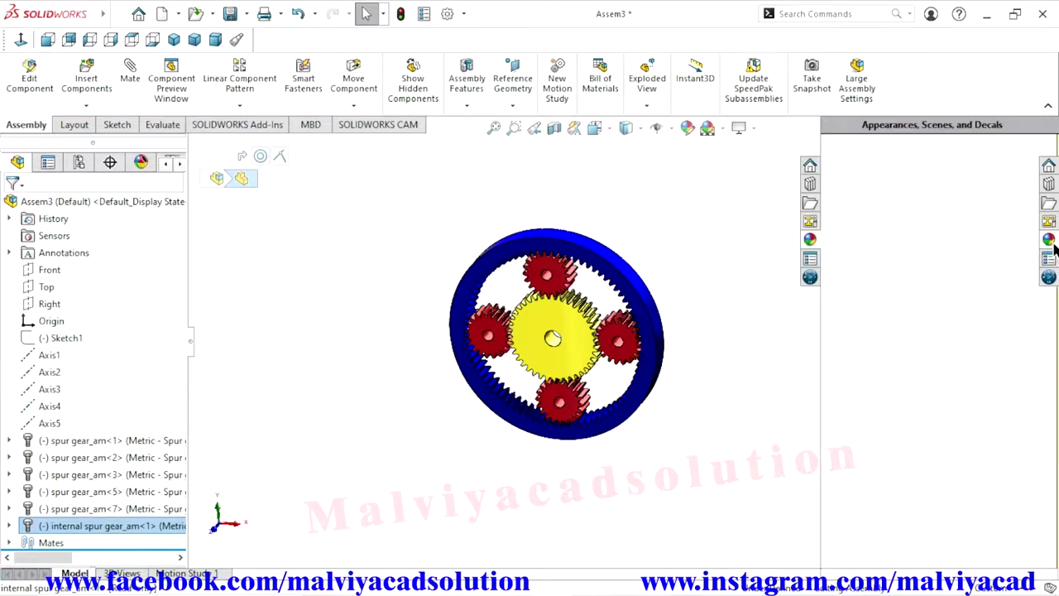
left_click_drag(913, 523, 610, 356)
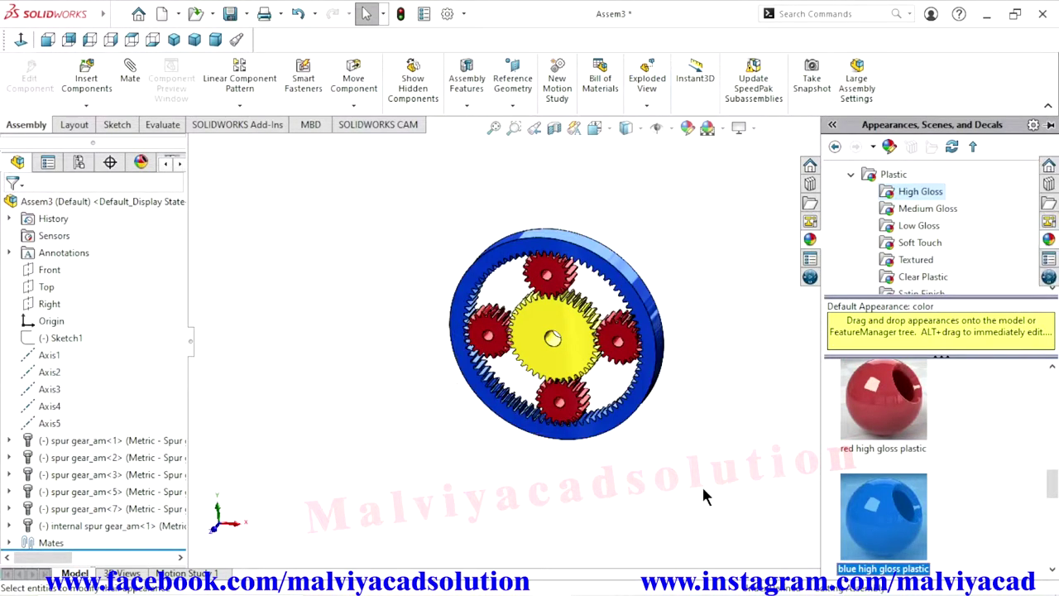
middle_click_drag(610, 355, 787, 334)
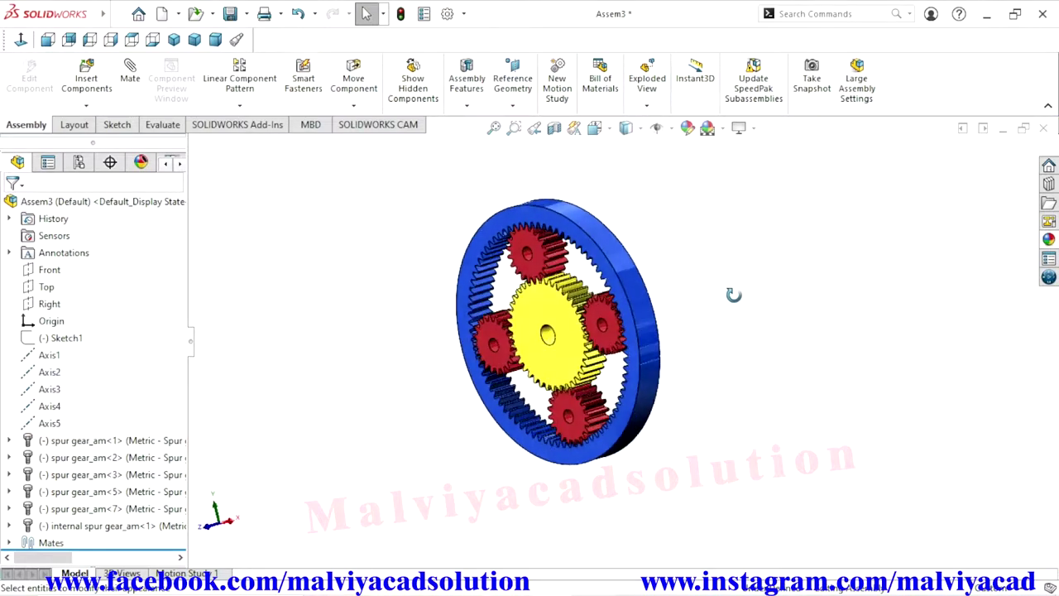
scroll(550, 356, "down", 3)
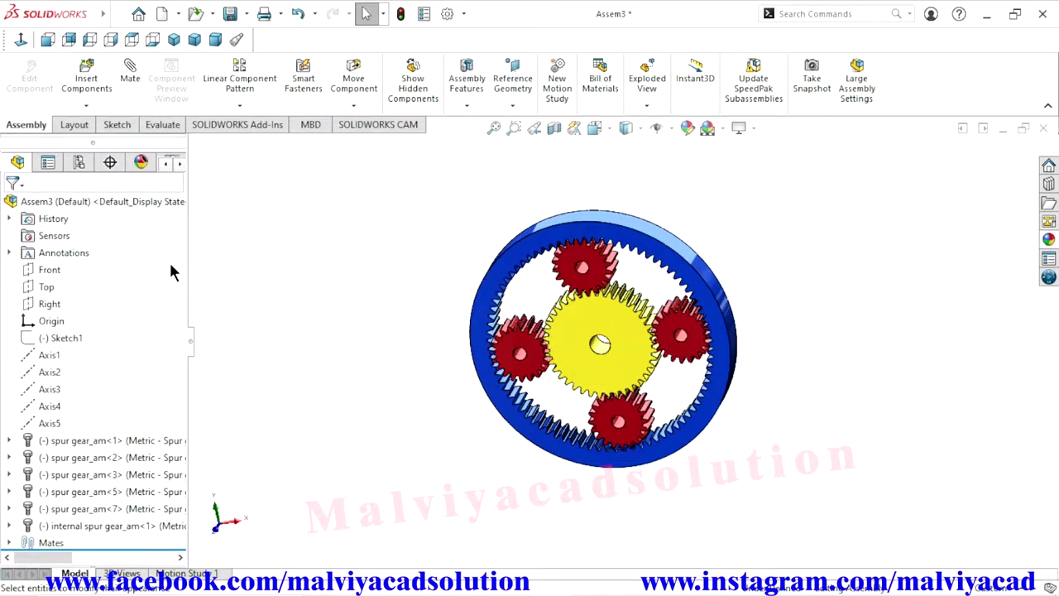
left_click(612, 332)
View the gear set normal to the sun gear (Ctrl+8) and zoom in on each tooth mesh.
key("ctrl+8")
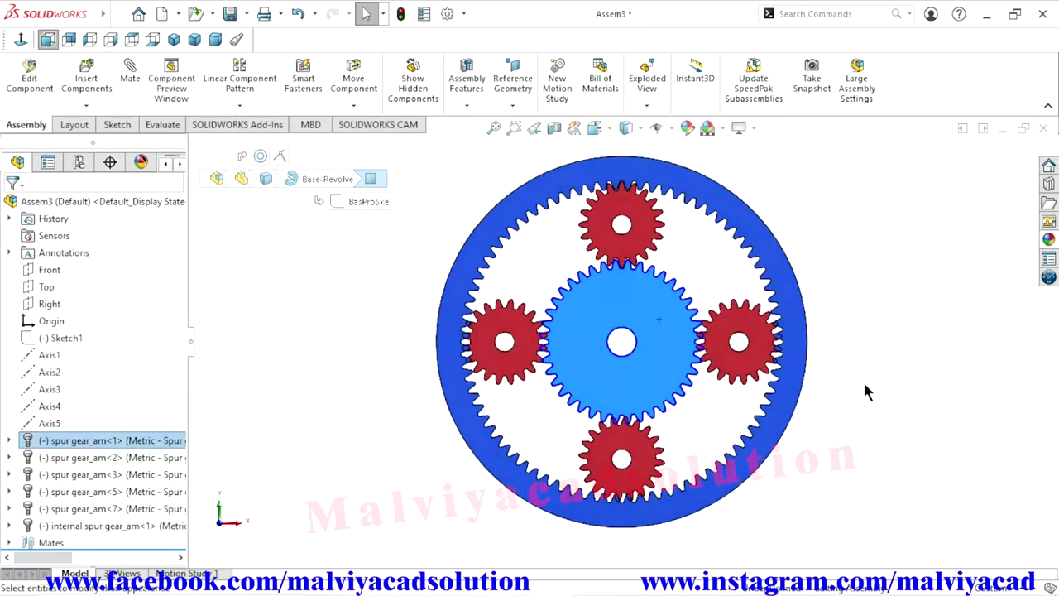
scroll(585, 207, "down", 3)
scroll(681, 240, "down", 2)
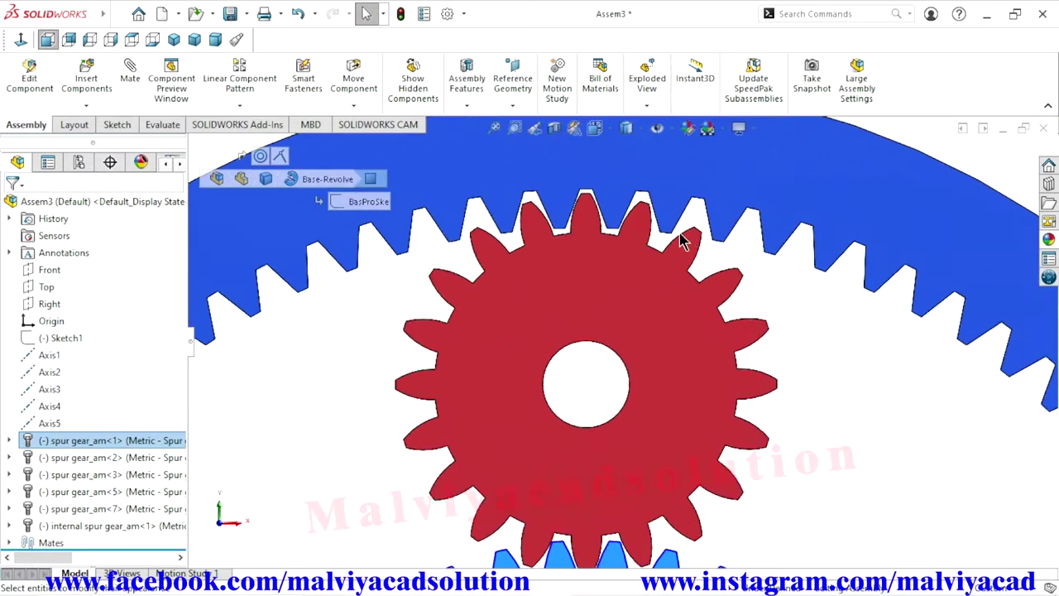
scroll(620, 262, "up", 3)
scroll(567, 447, "up", 2)
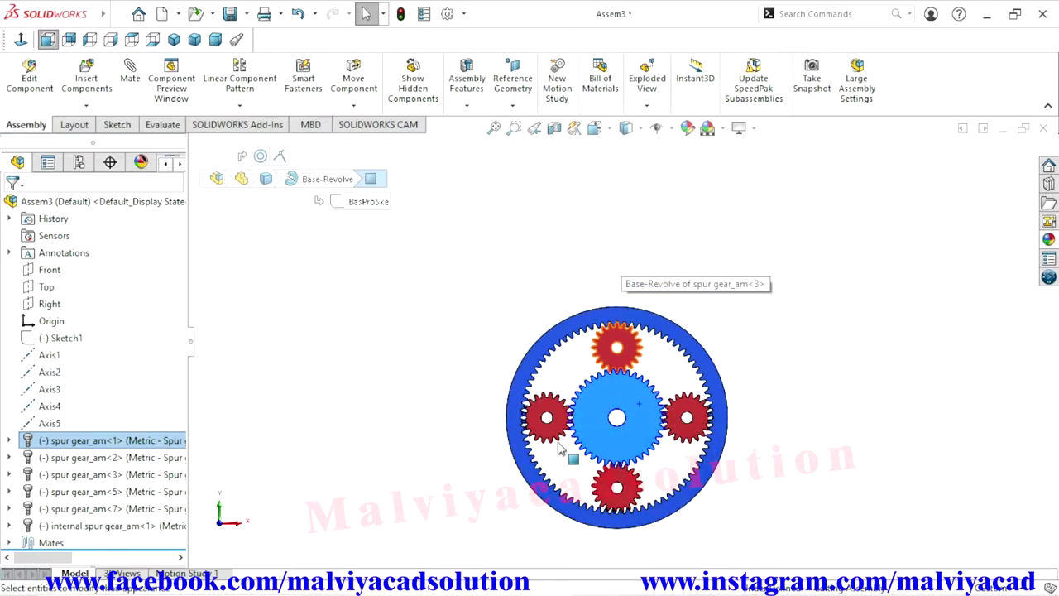
scroll(571, 413, "down", 2)
scroll(559, 374, "down", 3)
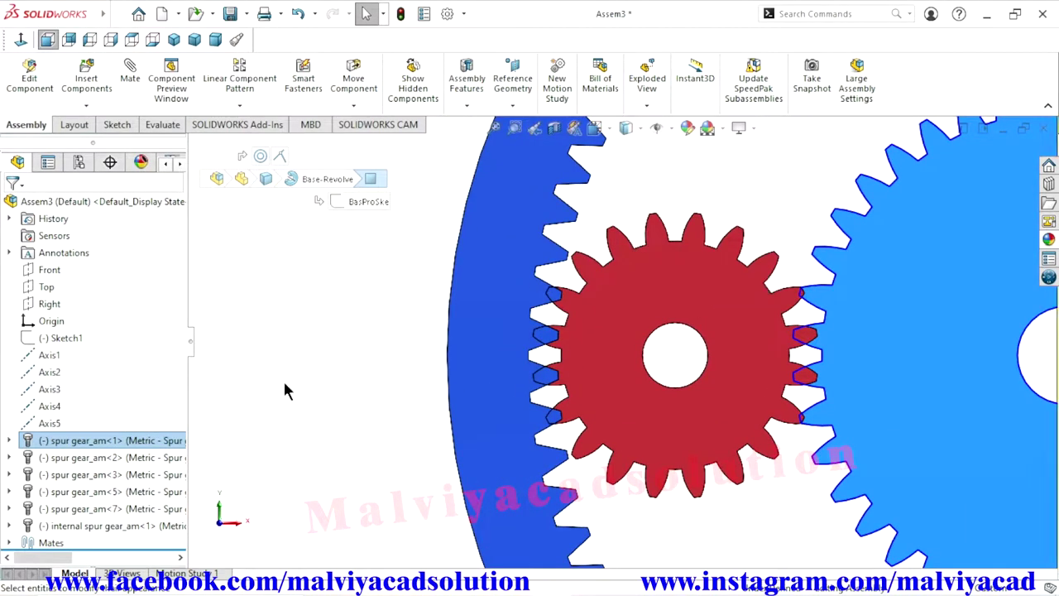
left_click(283, 379)
scroll(894, 420, "up", 3)
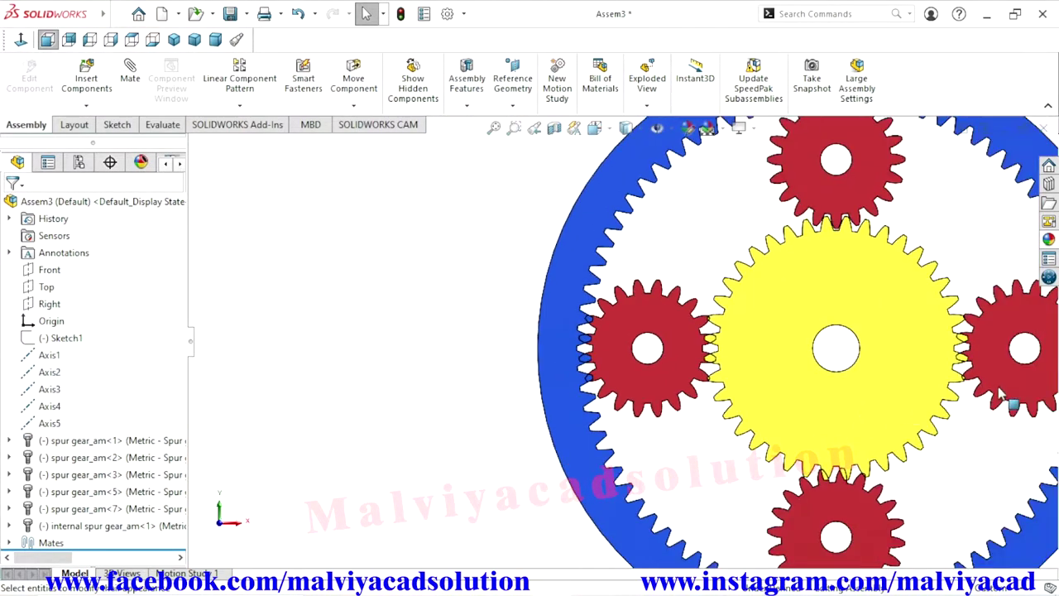
scroll(958, 377, "down", 2)
scroll(903, 351, "down", 1)
scroll(903, 354, "up", 3)
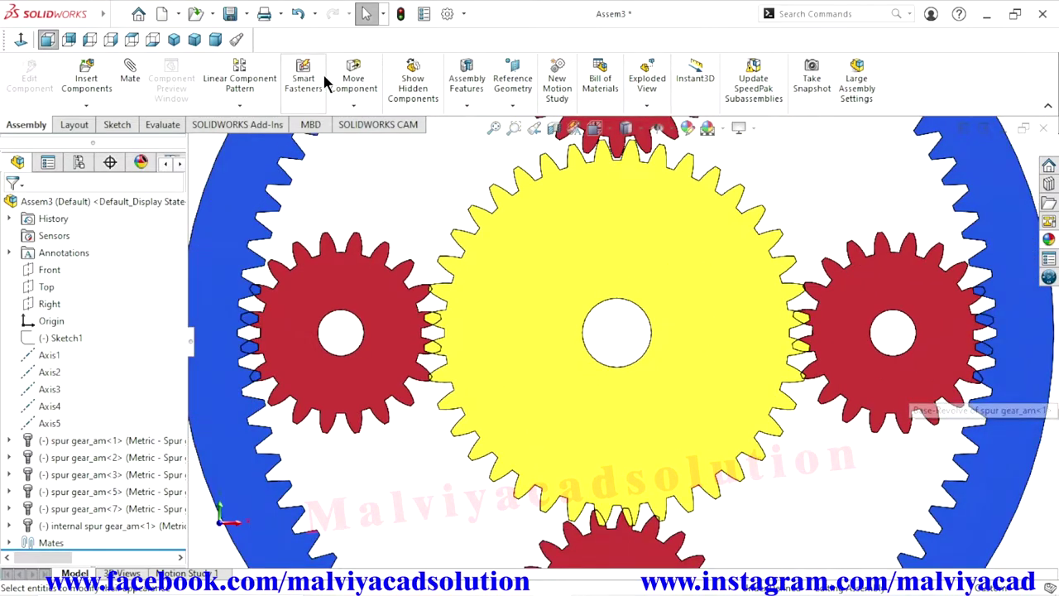
With Move Component, turn the right planet gear against the sun gear to check tooth clearance.
key("m")
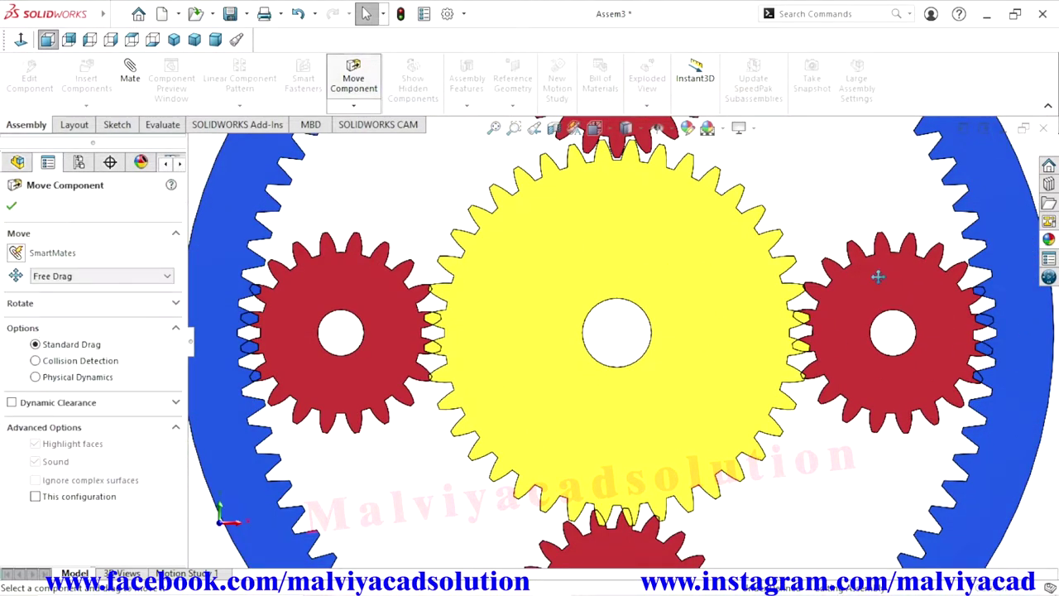
left_click(863, 288)
left_click_drag(863, 287, 858, 276)
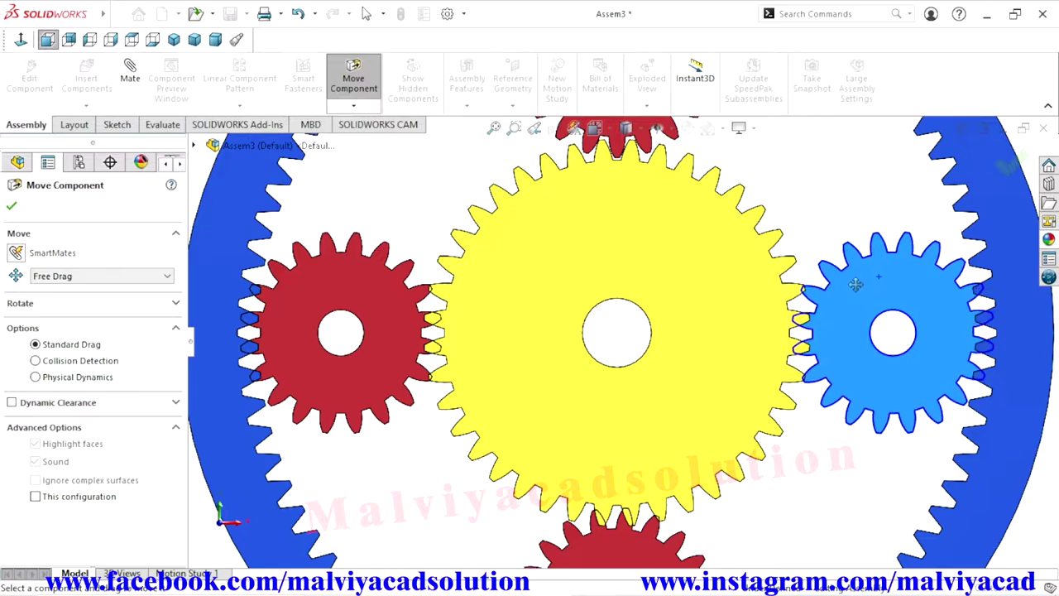
scroll(838, 357, "down", 3)
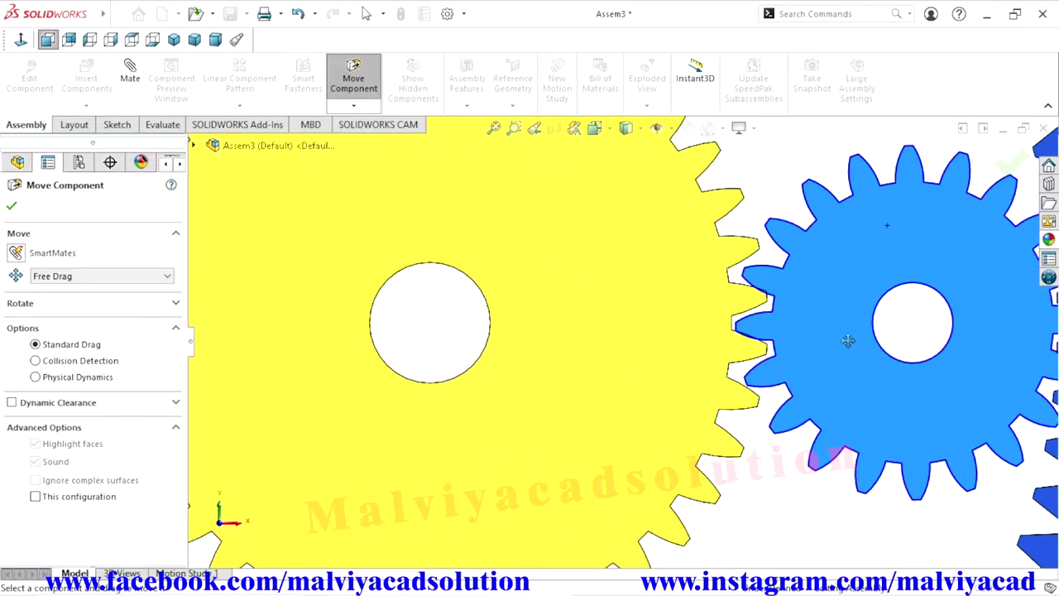
left_click_drag(782, 331, 781, 330)
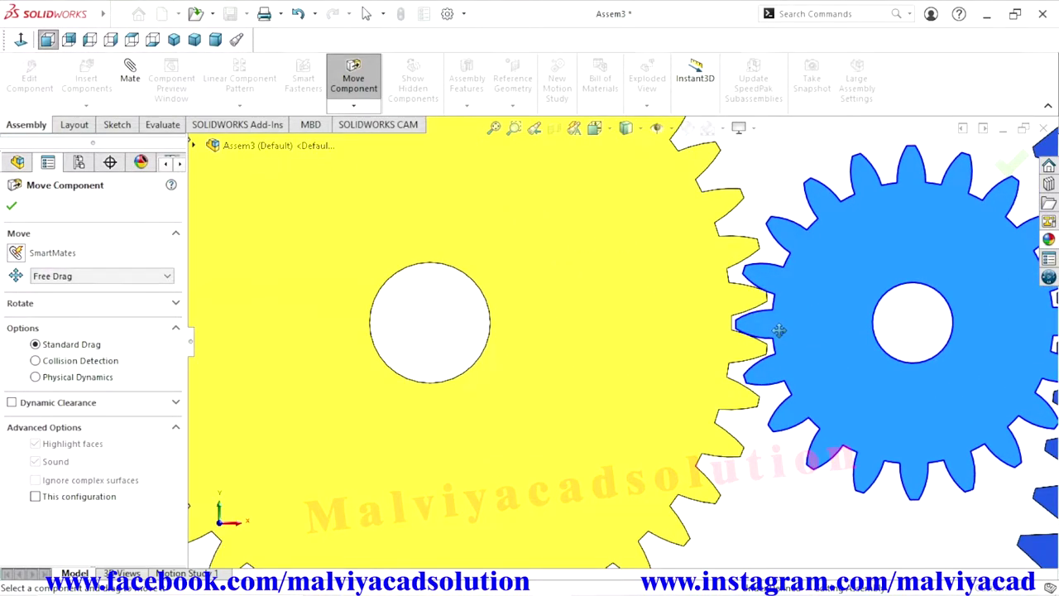
scroll(779, 331, "down", 3)
left_click_drag(676, 331, 677, 327)
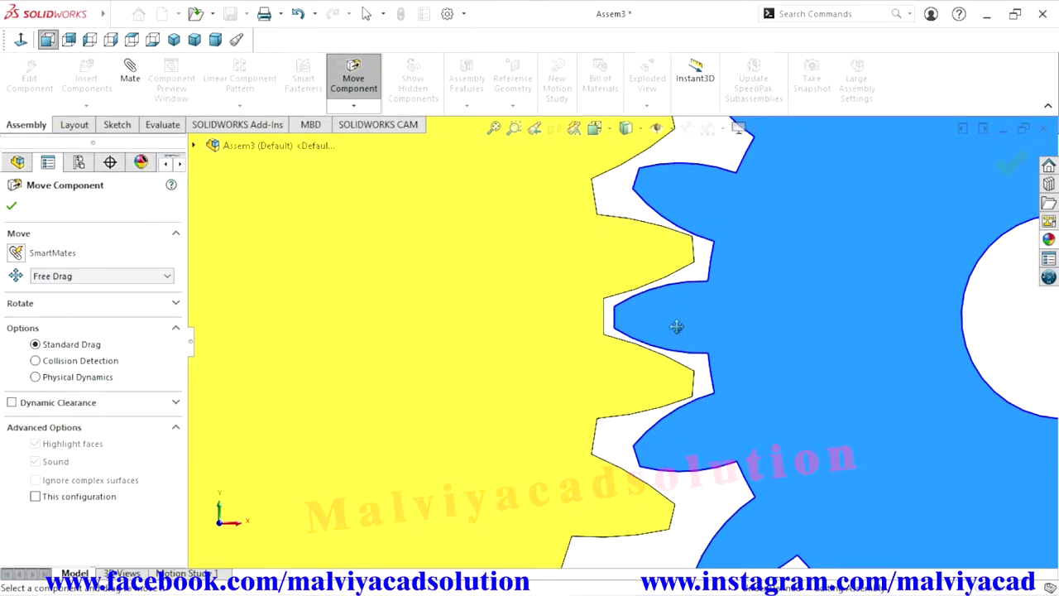
scroll(679, 344, "up", 2)
scroll(684, 359, "up", 3)
scroll(805, 359, "down", 2)
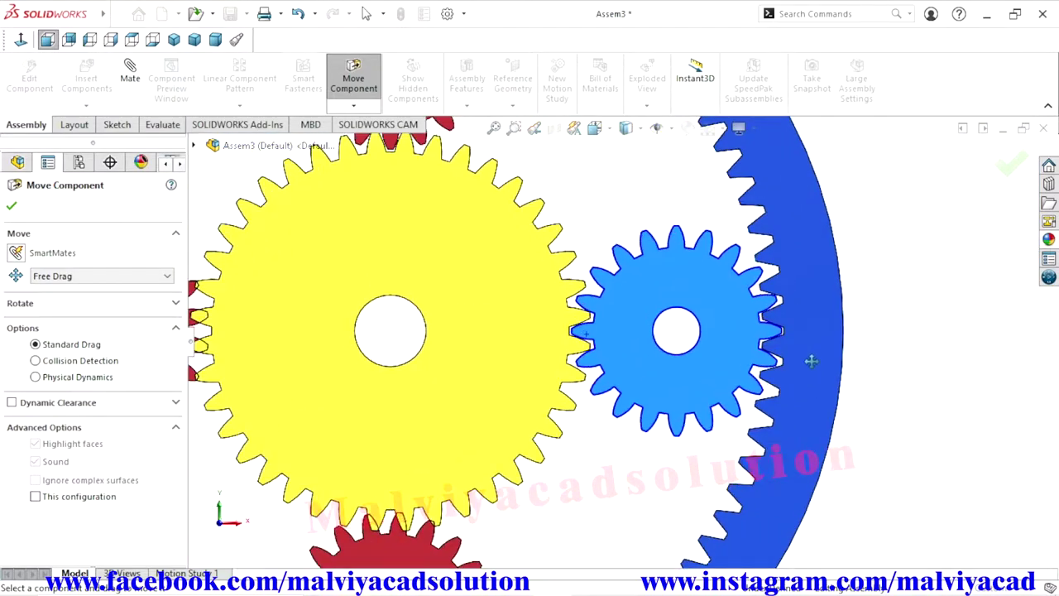
scroll(776, 355, "down", 2)
scroll(775, 355, "down", 2)
scroll(653, 335, "up", 3)
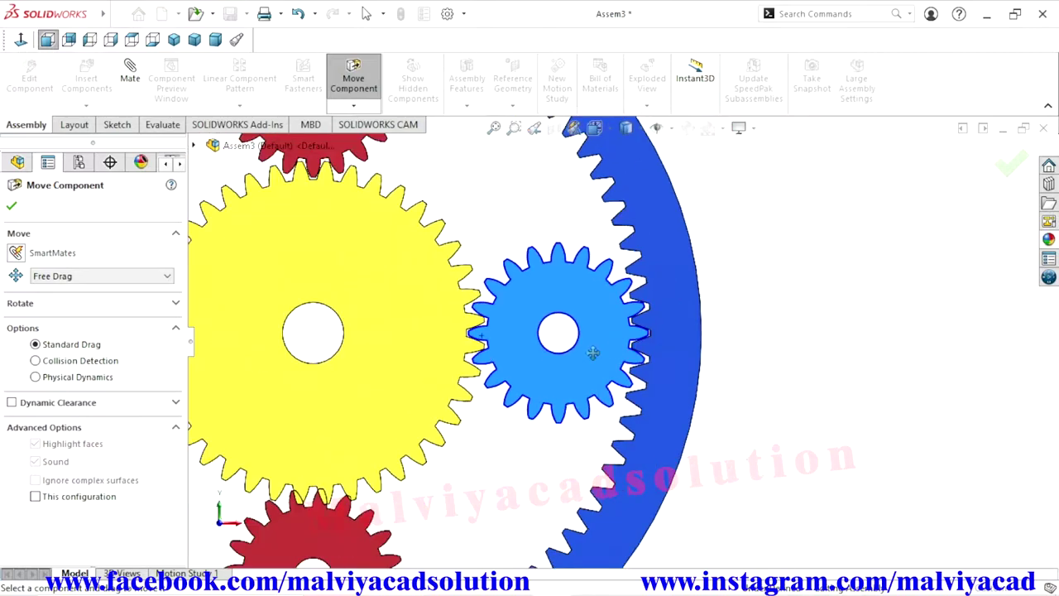
scroll(575, 356, "up", 3)
scroll(495, 340, "down", 2)
scroll(538, 338, "down", 3)
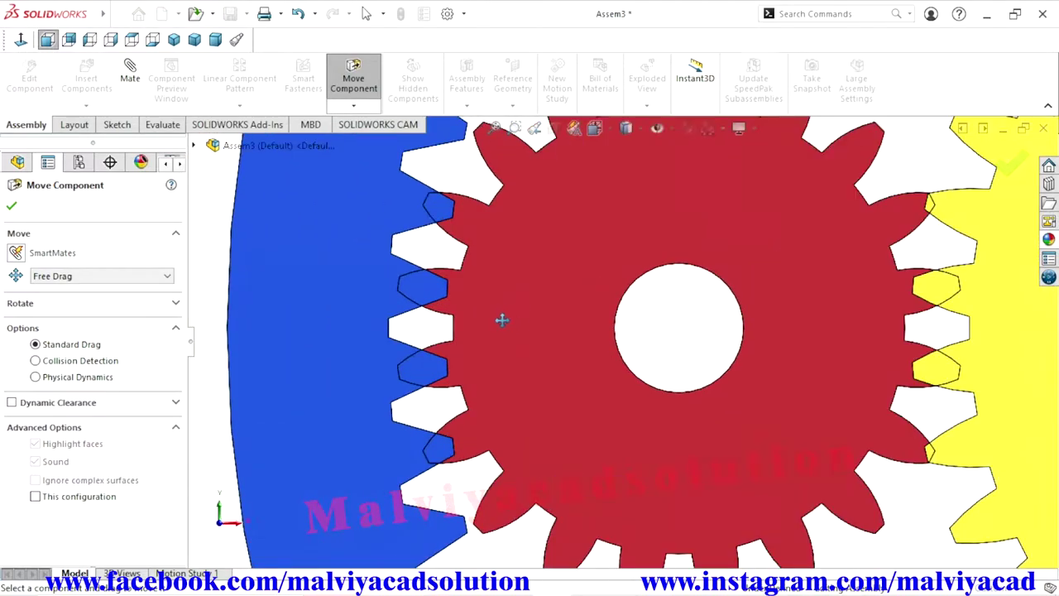
scroll(501, 316, "down", 2)
Rotate the left planet gear within the ring teeth, zooming in to check the mesh.
left_click_drag(534, 356, 535, 296)
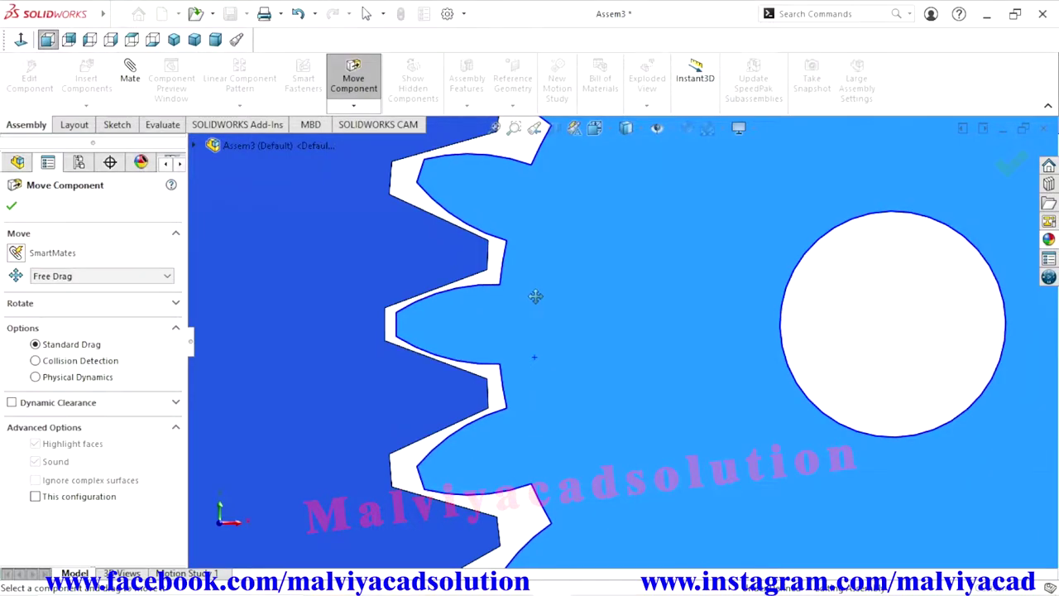
scroll(620, 341, "up", 3)
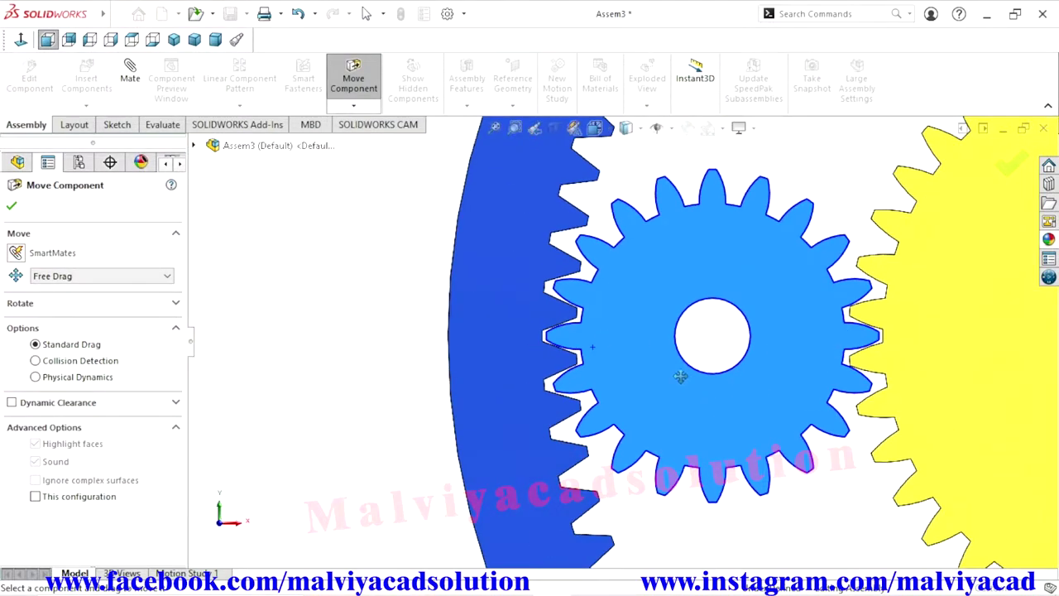
scroll(596, 356, "down", 2)
scroll(543, 321, "down", 2)
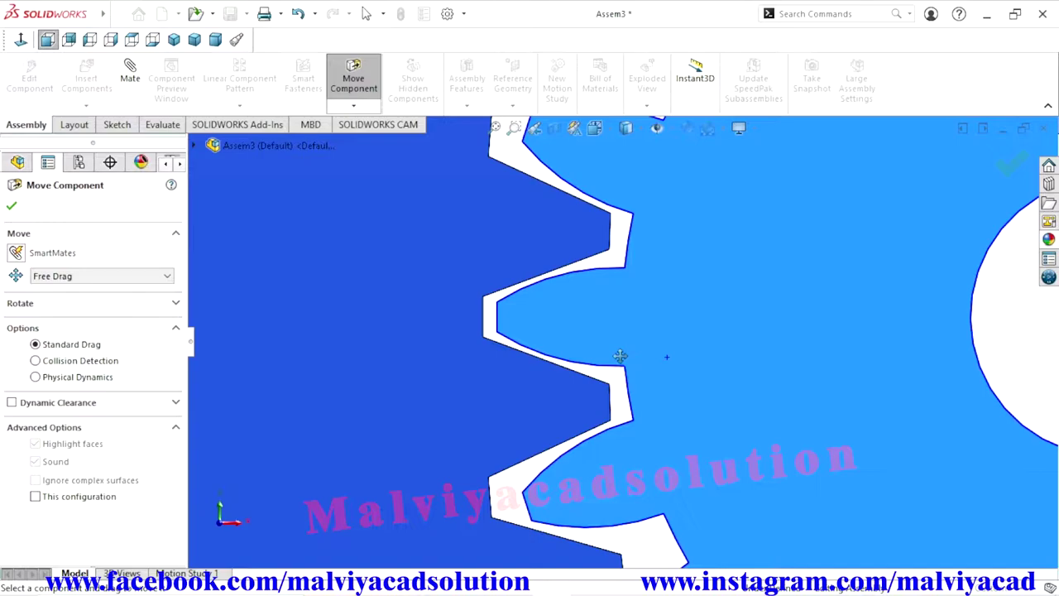
scroll(621, 356, "up", 4)
scroll(620, 355, "up", 3)
scroll(776, 262, "up", 1)
scroll(782, 269, "down", 2)
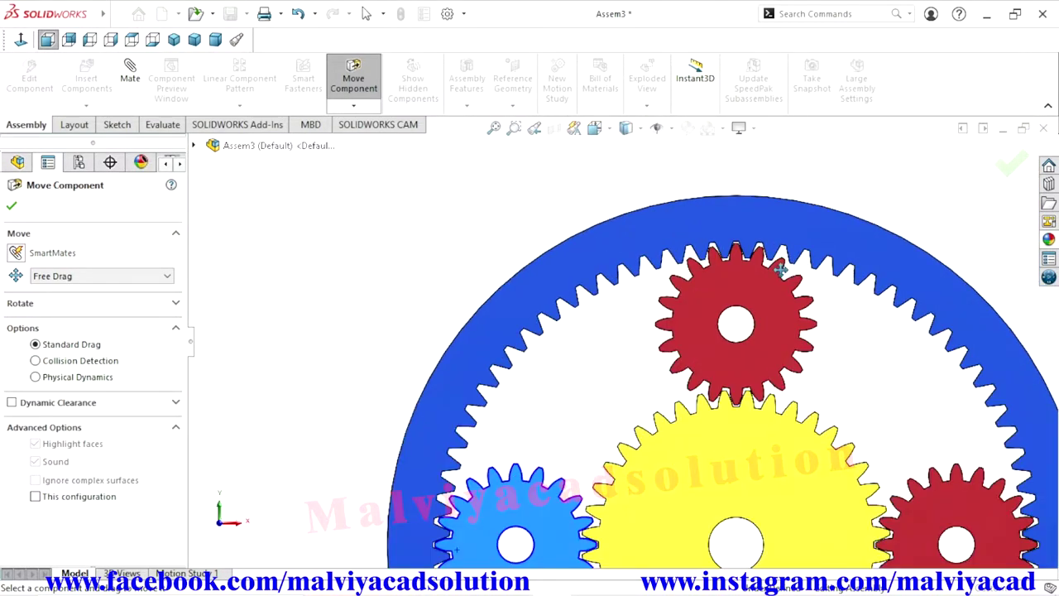
scroll(781, 268, "down", 3)
scroll(552, 259, "down", 2)
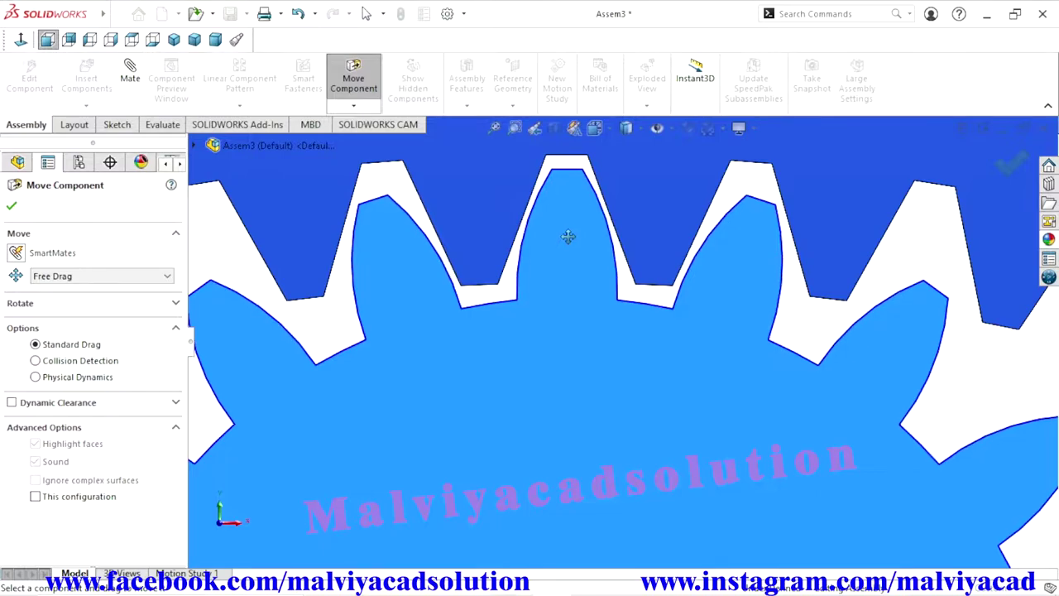
left_click_drag(565, 251, 570, 255)
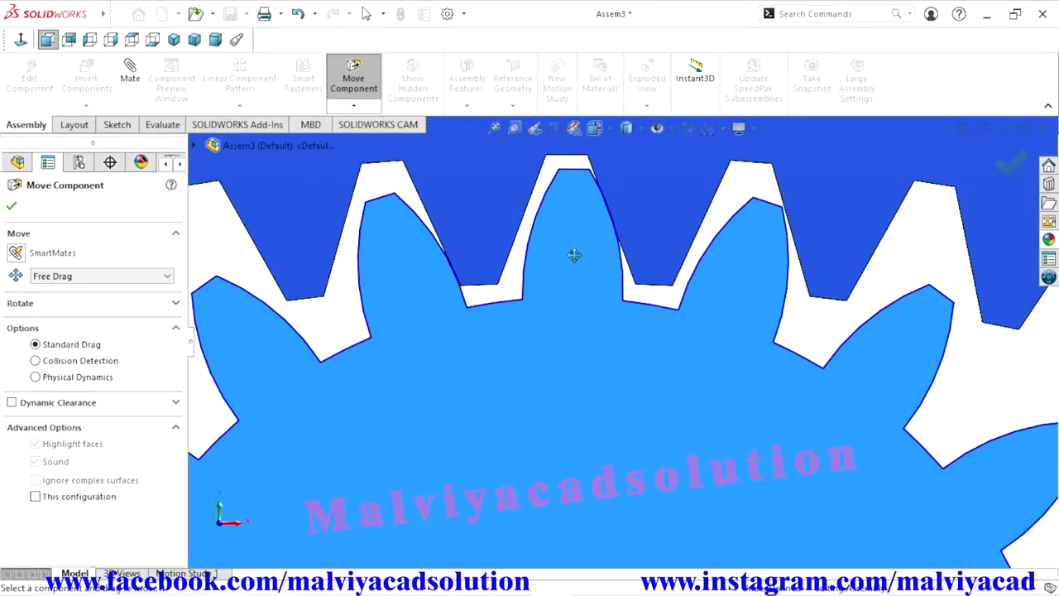
left_click_drag(570, 254, 567, 255)
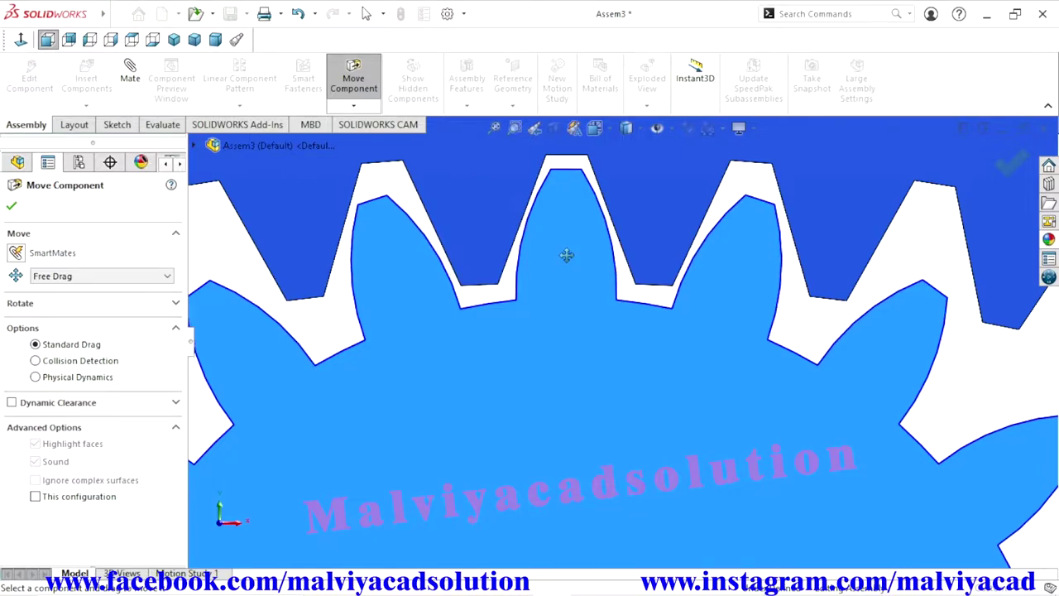
Fit the view, rotate the bottom planet gear against the ring, and exit Move Component.
key("f")
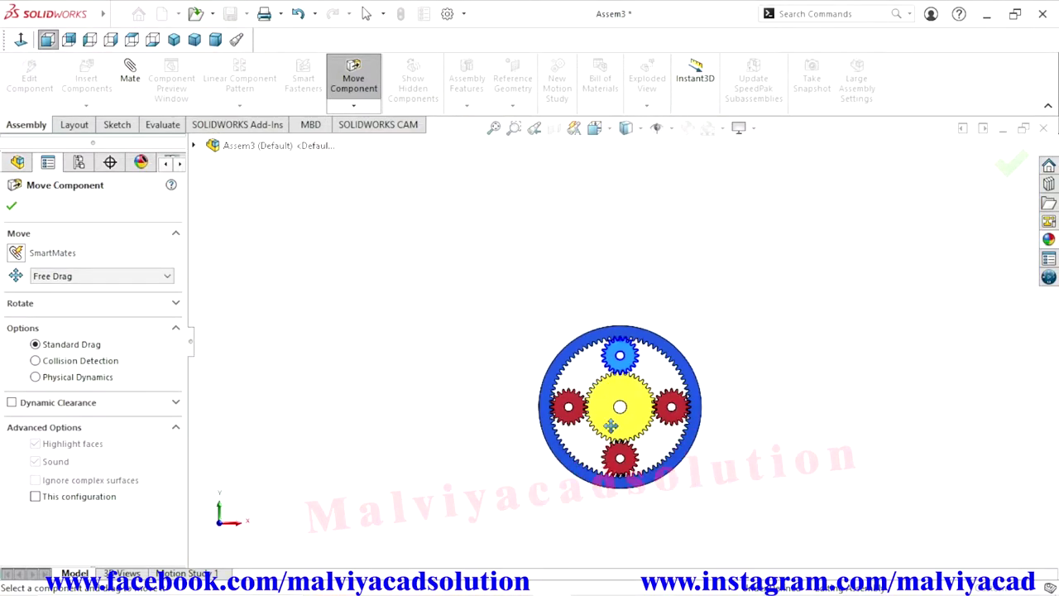
scroll(636, 367, "up", 5)
scroll(634, 314, "up", 2)
scroll(588, 342, "down", 8)
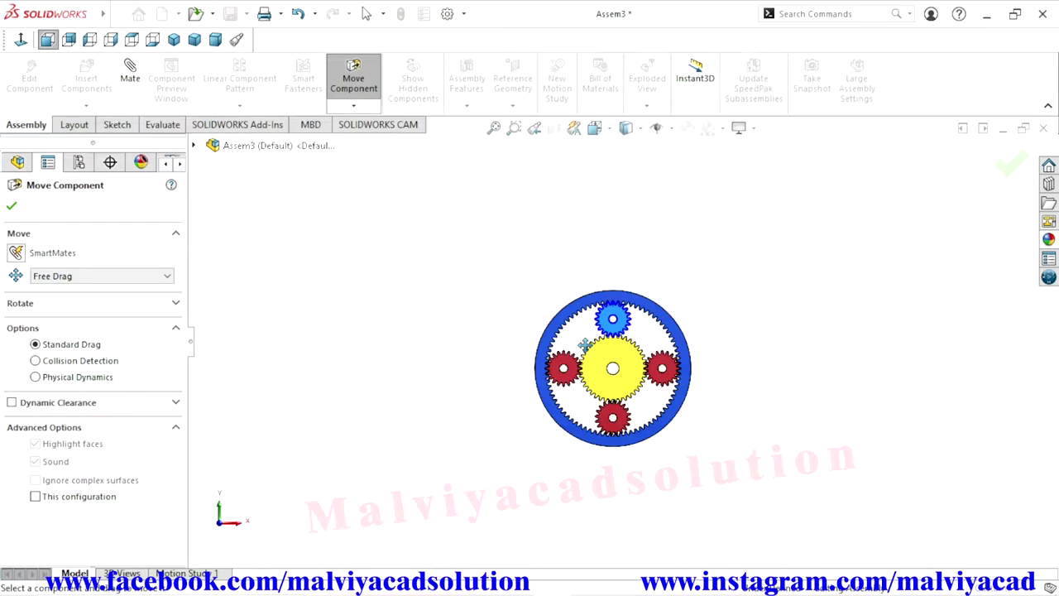
scroll(595, 420, "up", 2)
scroll(595, 420, "up", 2)
scroll(628, 407, "up", 2)
scroll(612, 355, "up", 2)
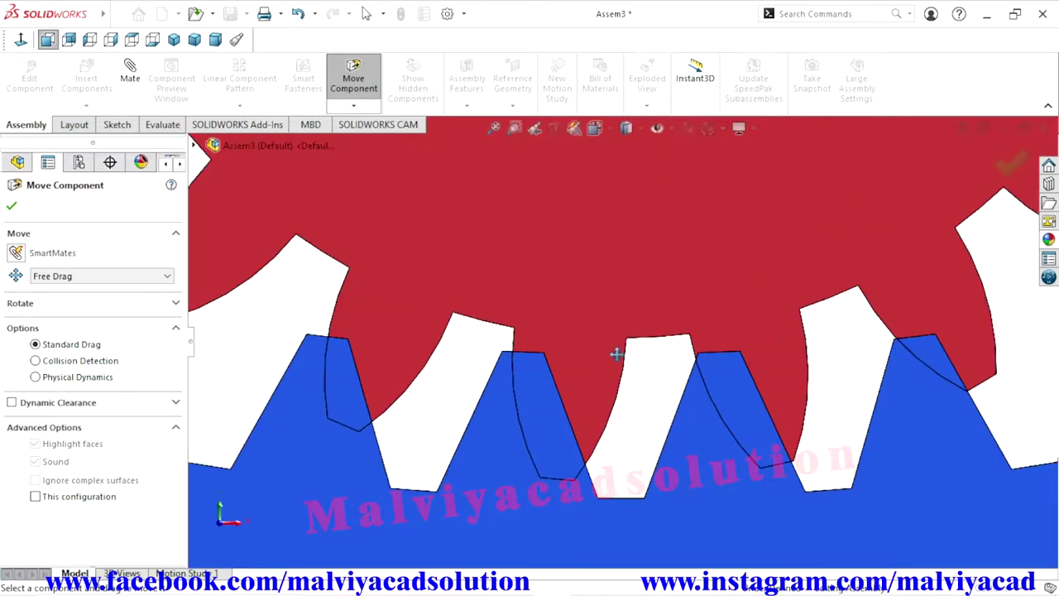
left_click_drag(608, 374, 679, 373)
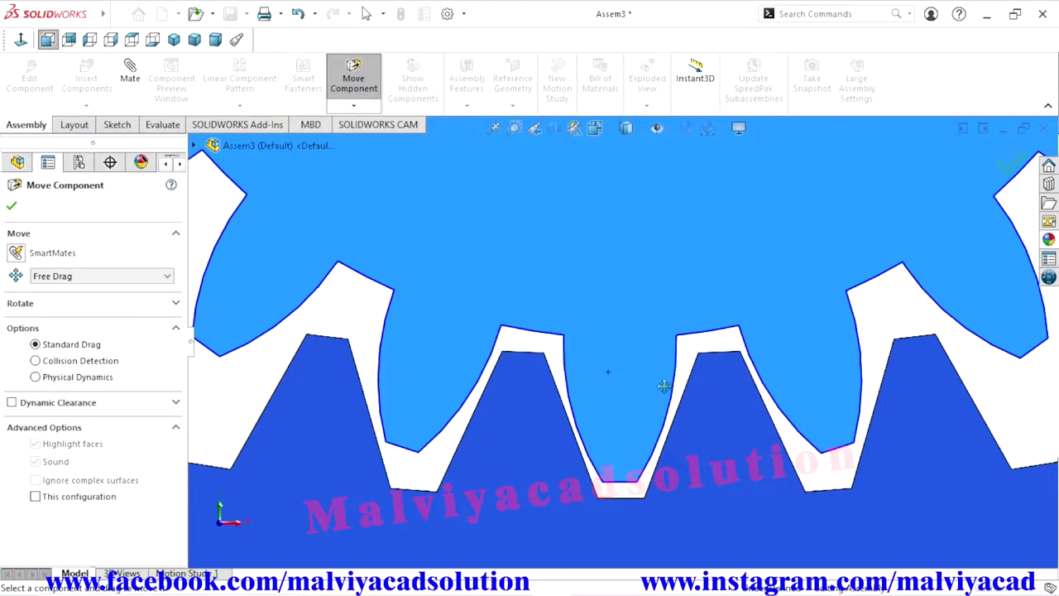
scroll(662, 385, "down", 5)
scroll(647, 395, "down", 2)
scroll(648, 396, "down", 2)
scroll(648, 396, "down", 1)
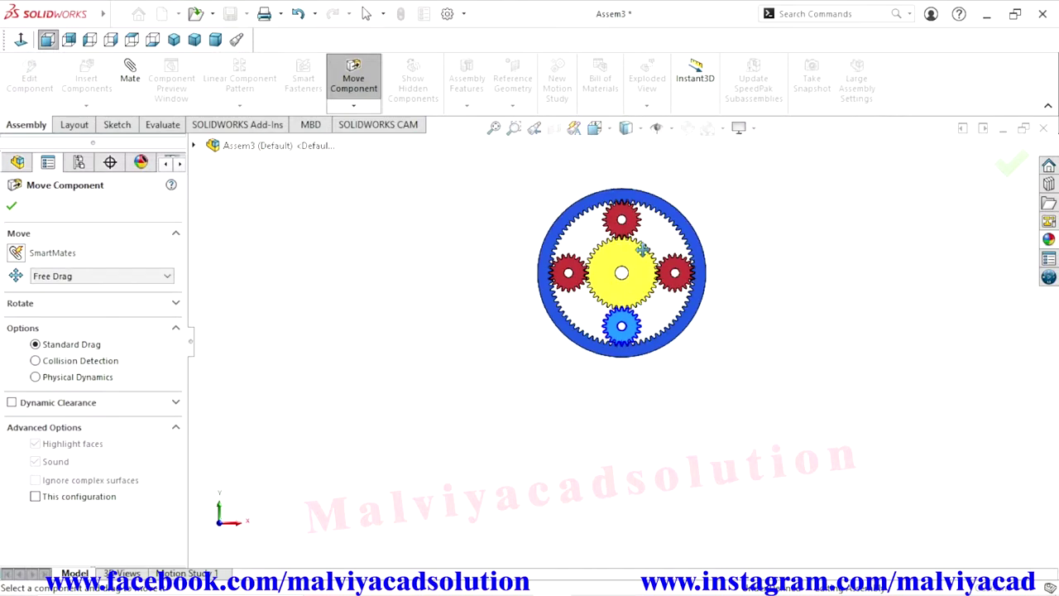
scroll(719, 151, "up", 1)
left_click(813, 323)
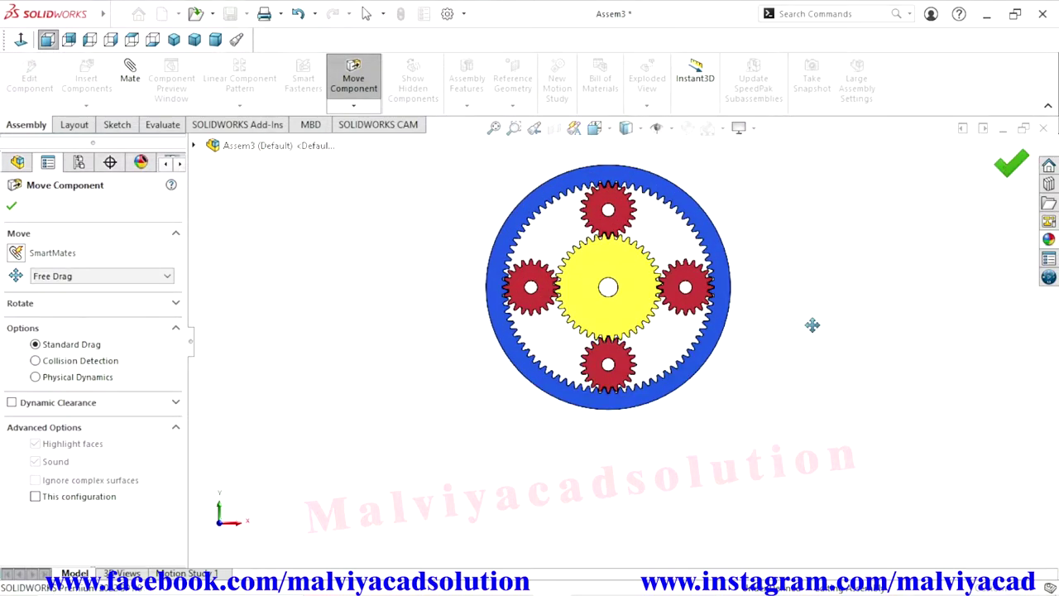
key("Escape")
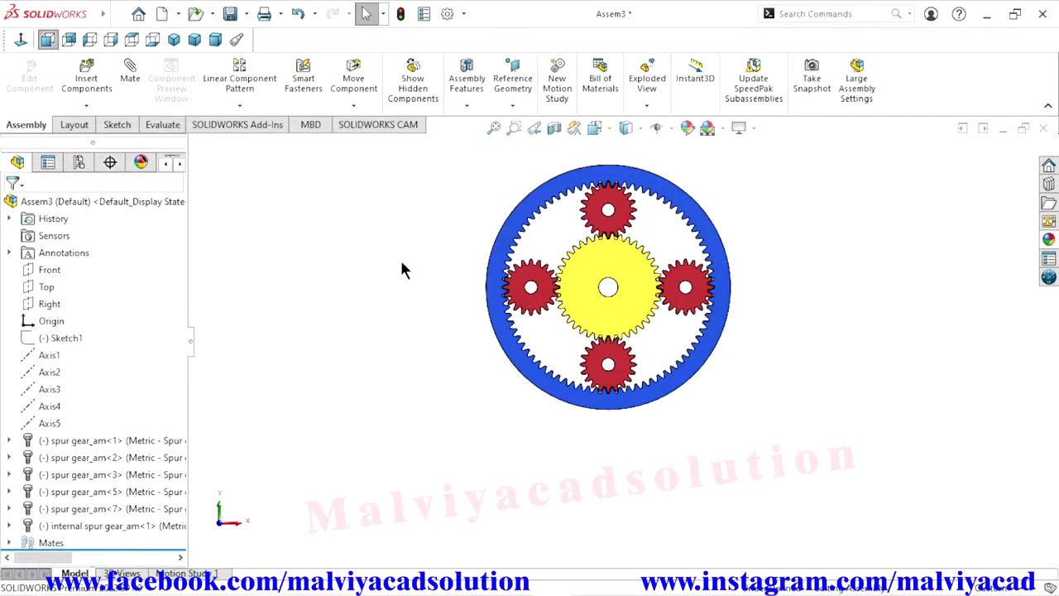
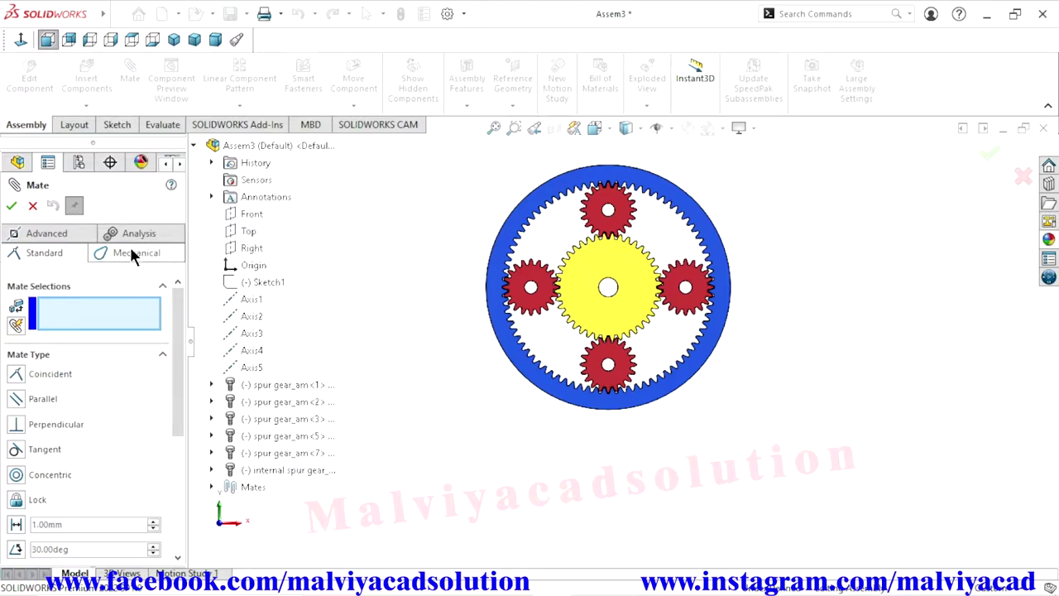
Start a Gear mate between the yellow sun gear's bore and the right red planet's bore.
left_click(130, 248)
left_click(15, 447)
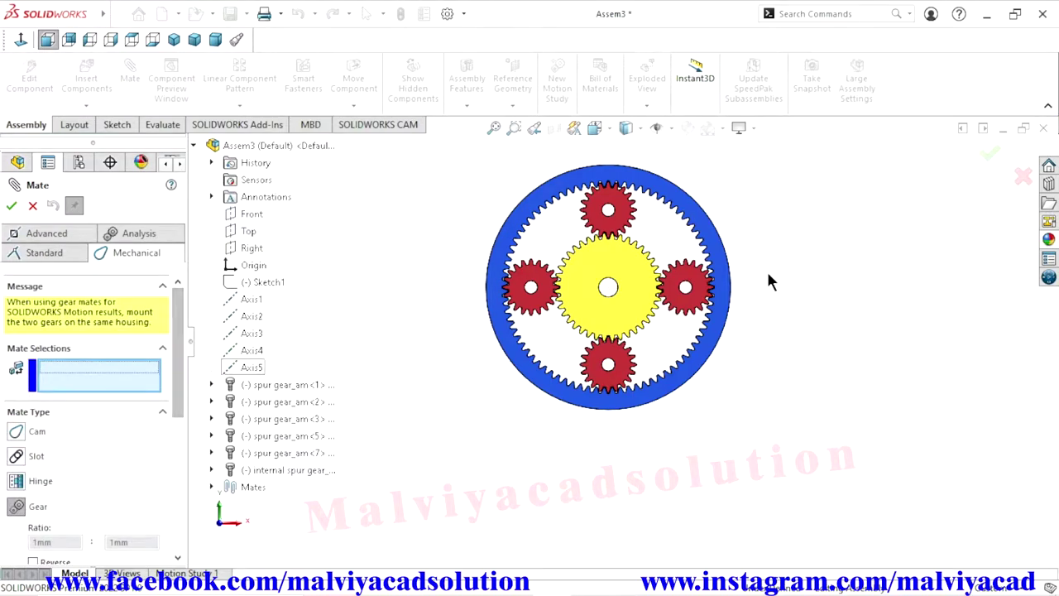
middle_click_drag(768, 279, 662, 327)
scroll(654, 314, "down", 3)
scroll(653, 314, "down", 3)
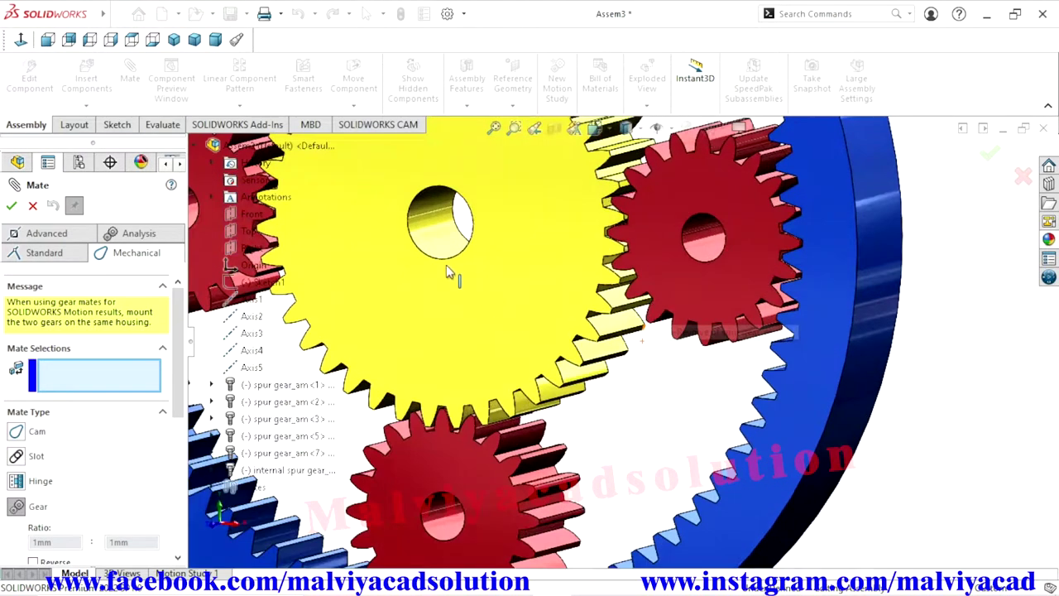
left_click(446, 244)
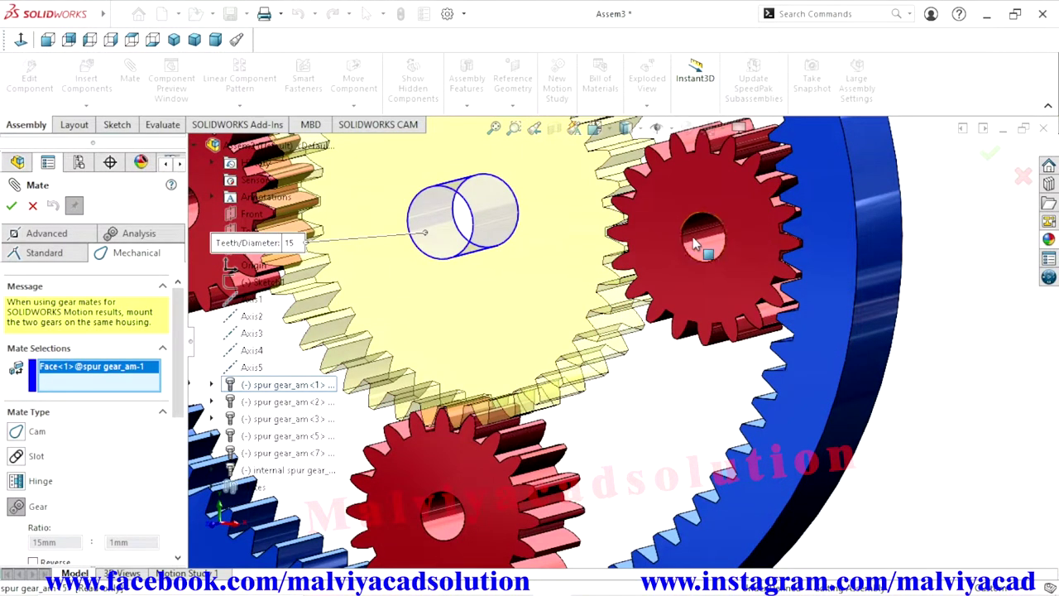
left_click(693, 247)
scroll(638, 357, "up", 3)
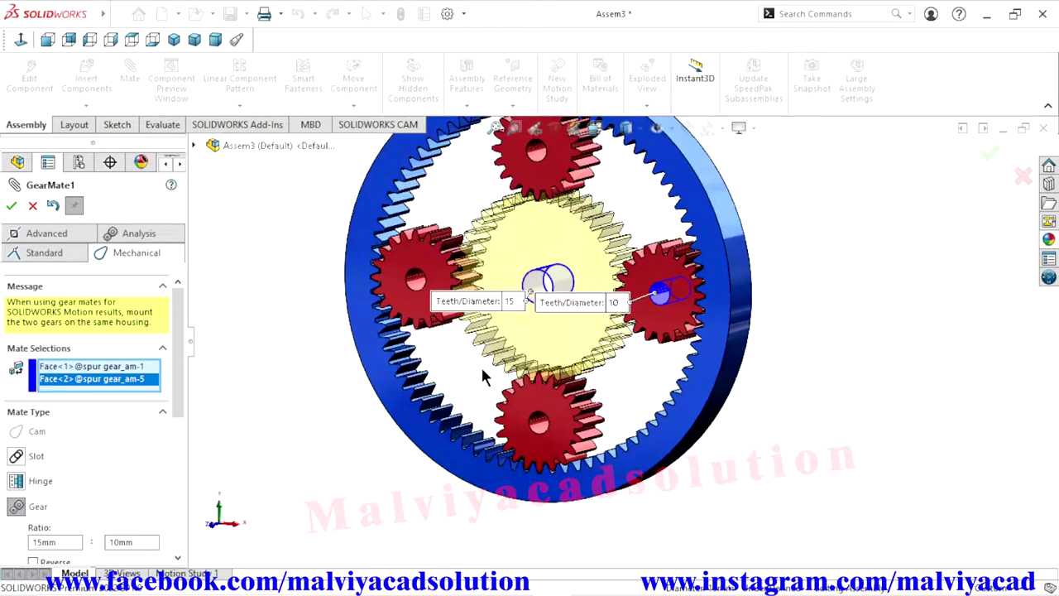
Set the gear teeth to 40 for the sun and 20 for the planet, and accept the mate.
left_click_drag(483, 300, 310, 489)
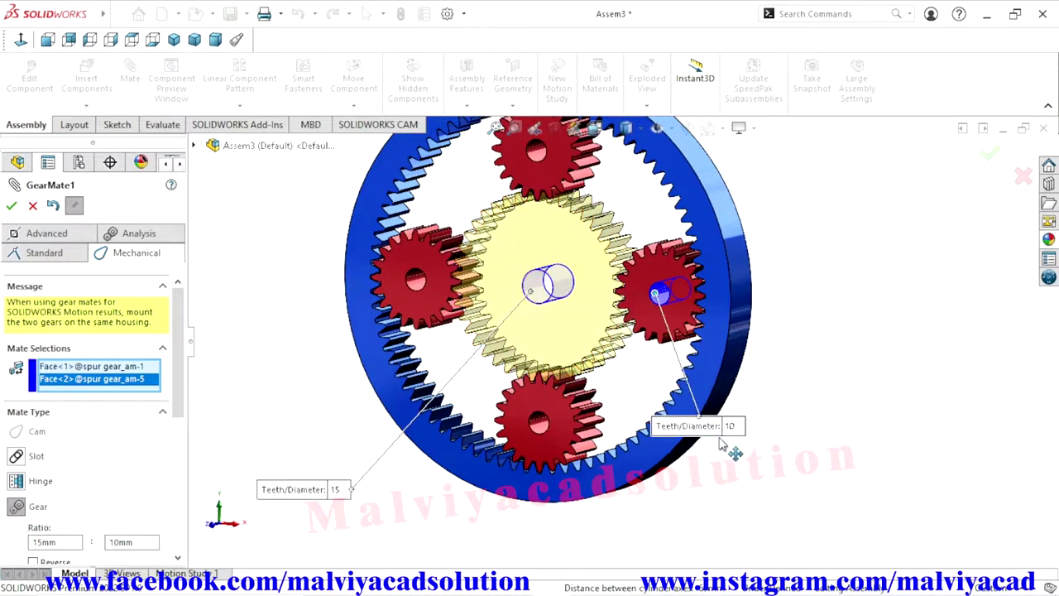
left_click_drag(583, 308, 806, 473)
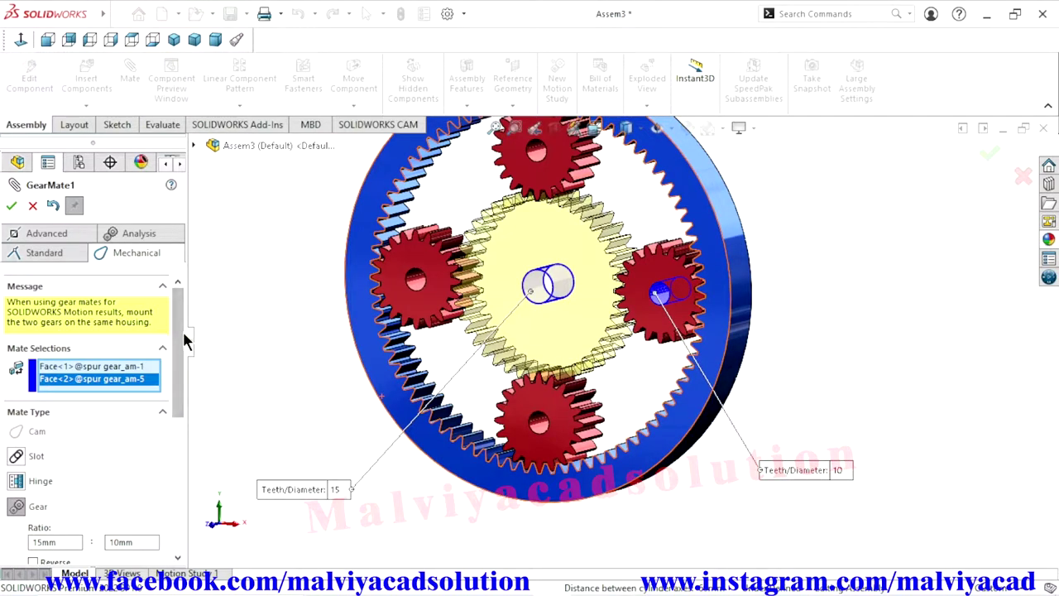
scroll(184, 360, "down", 3)
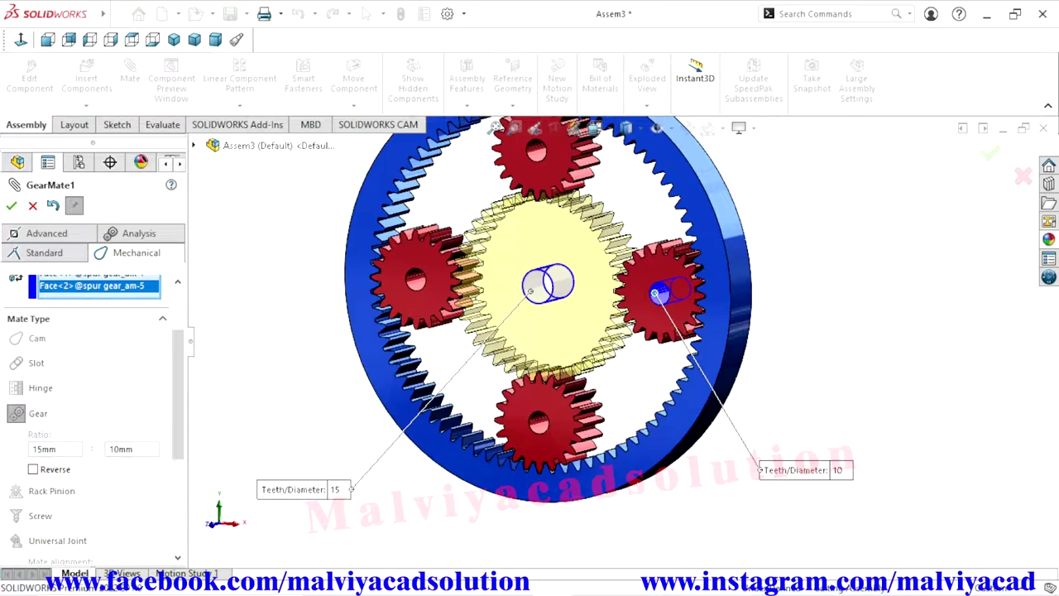
left_click(837, 470)
type("20")
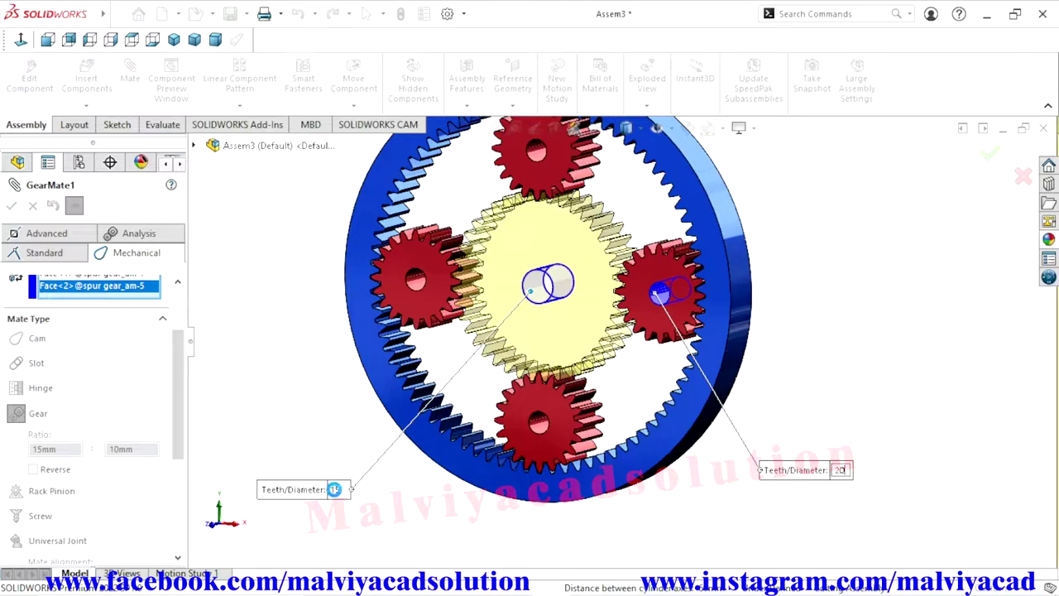
key("Return")
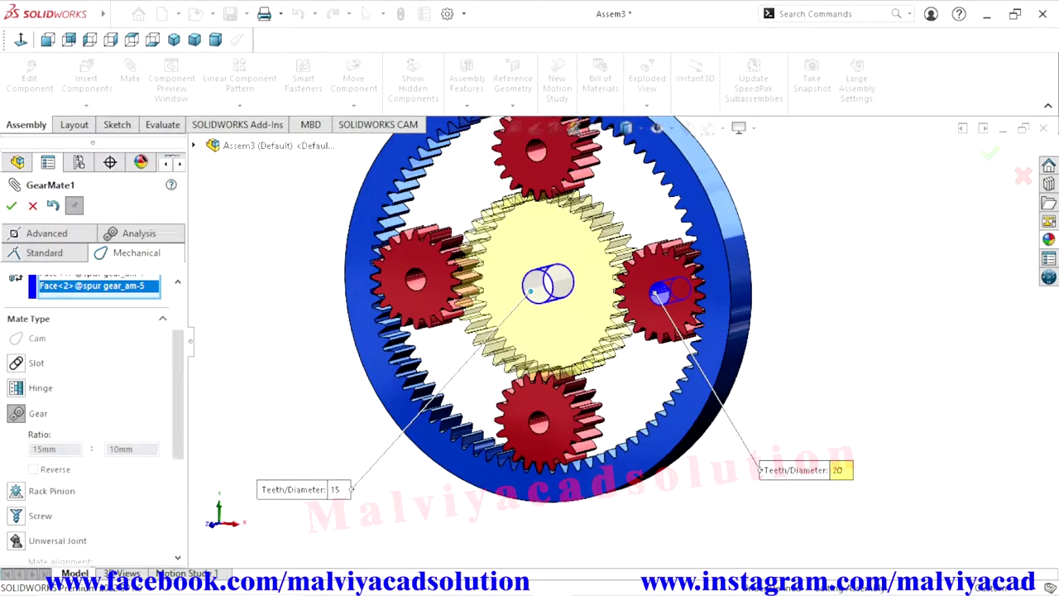
key("Return")
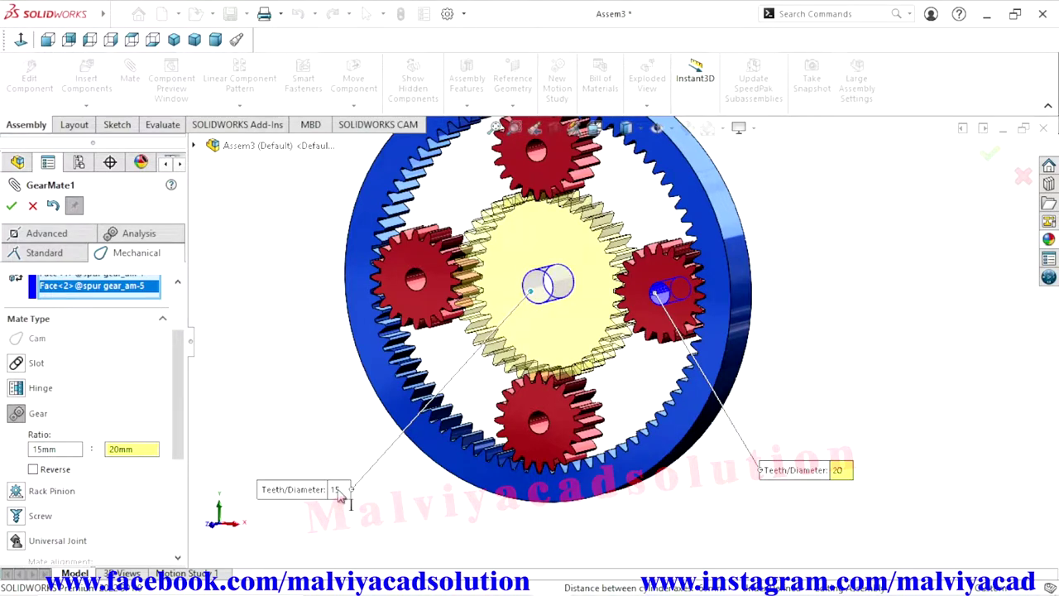
left_click(337, 490)
type("40")
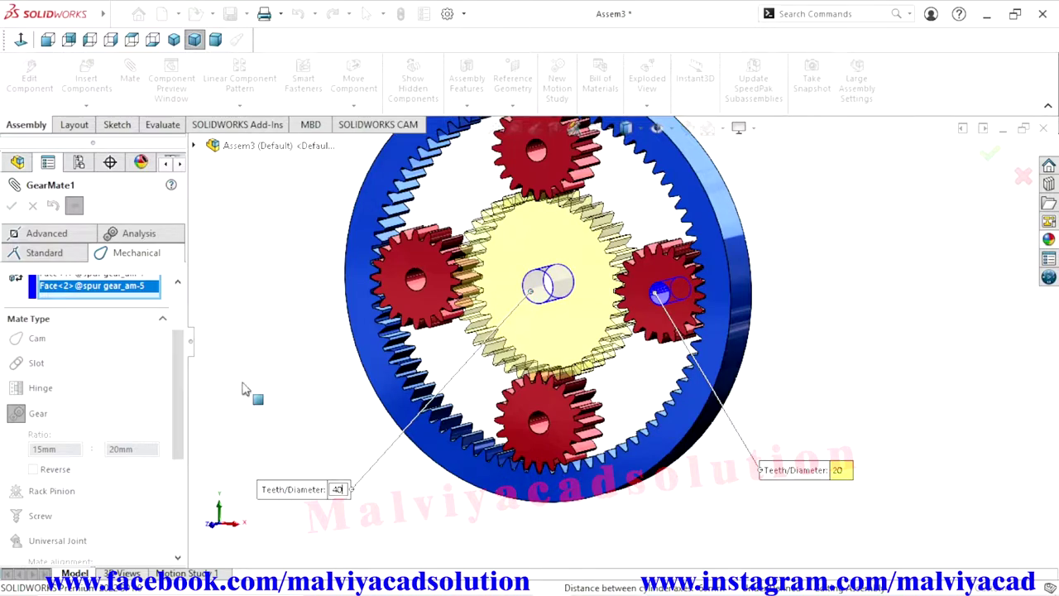
key("Return")
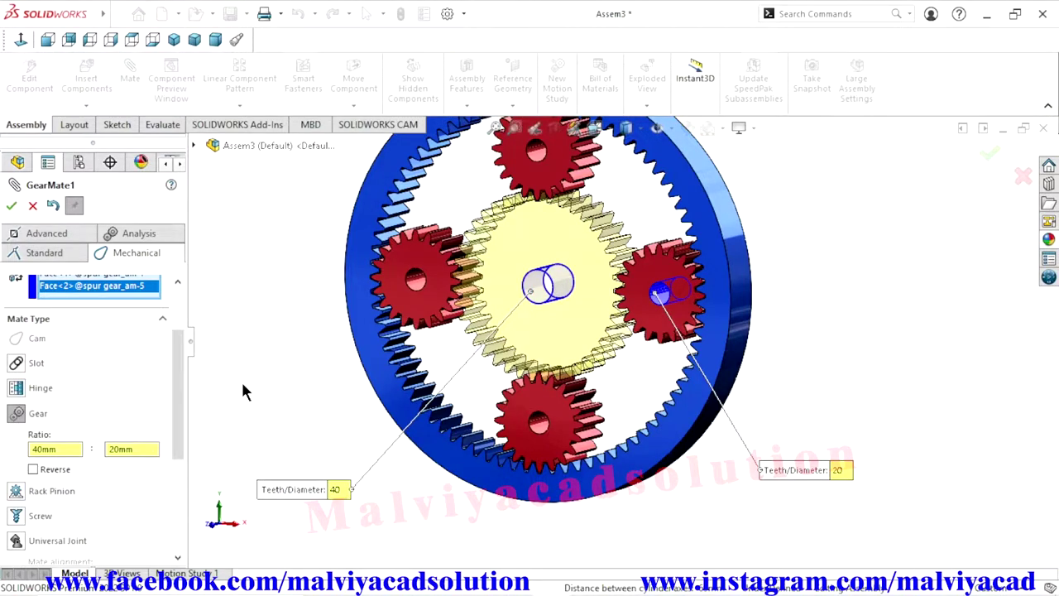
left_click(11, 207)
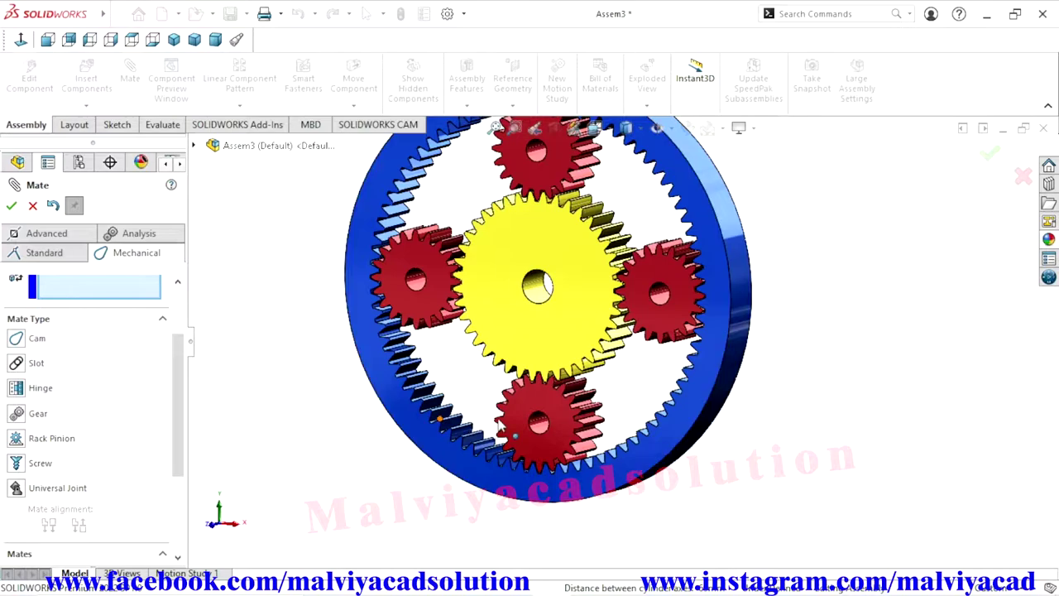
Gear the upper red planet to the yellow sun at a 40:20 ratio.
scroll(662, 306, "up", 5)
scroll(629, 311, "down", 4)
scroll(563, 314, "down", 2)
scroll(562, 314, "down", 2)
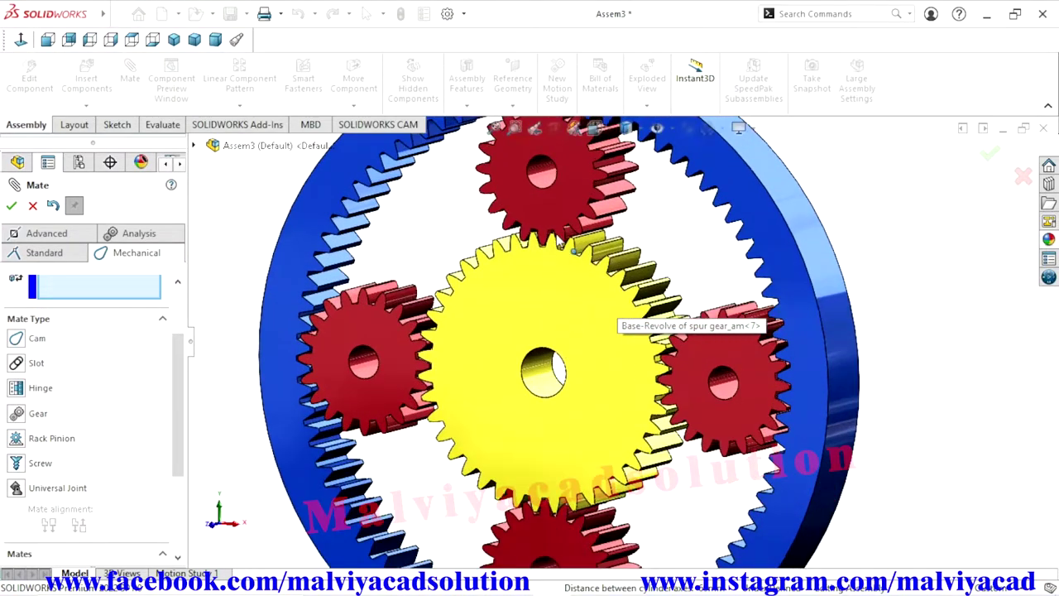
left_click(544, 183)
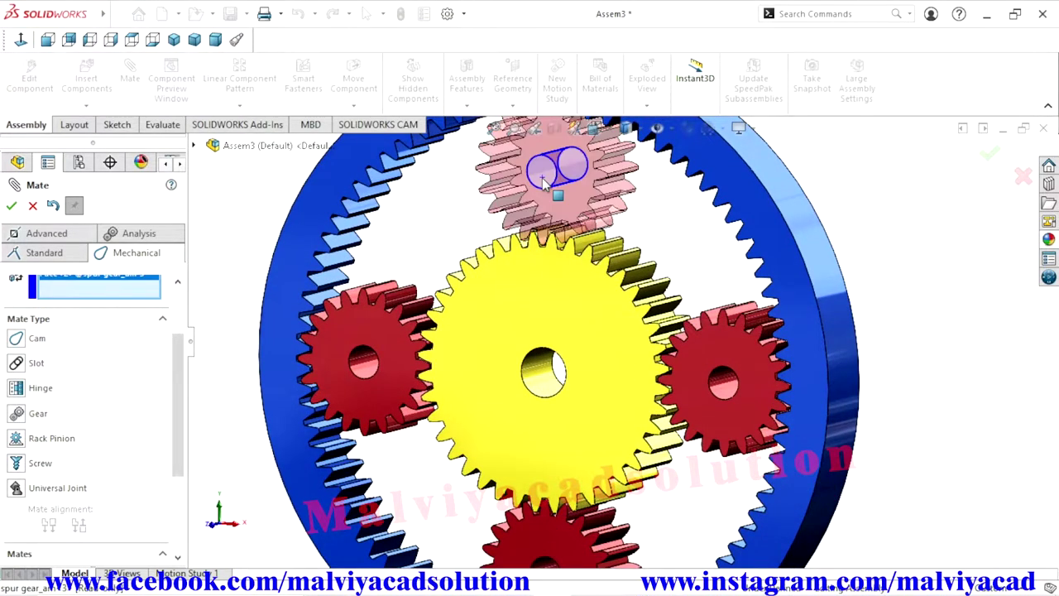
left_click(544, 379)
key("f")
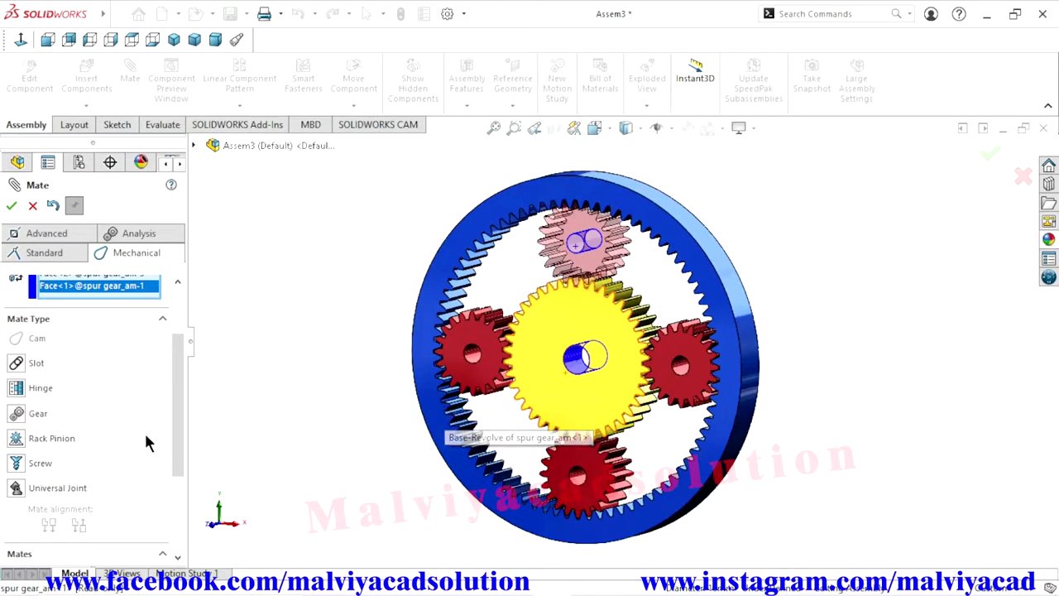
left_click(22, 418)
type("40")
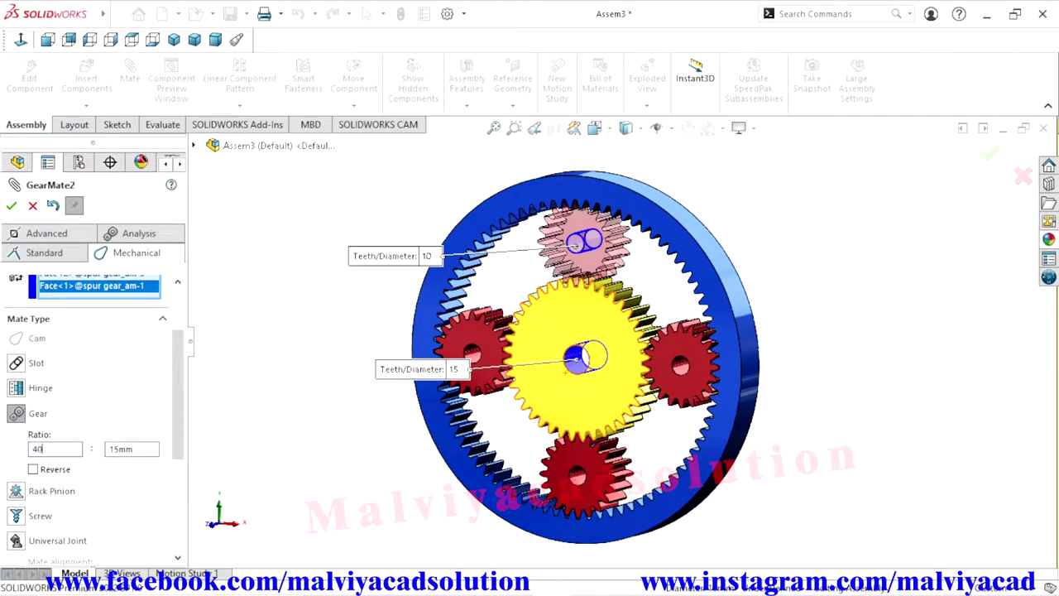
key("Tab")
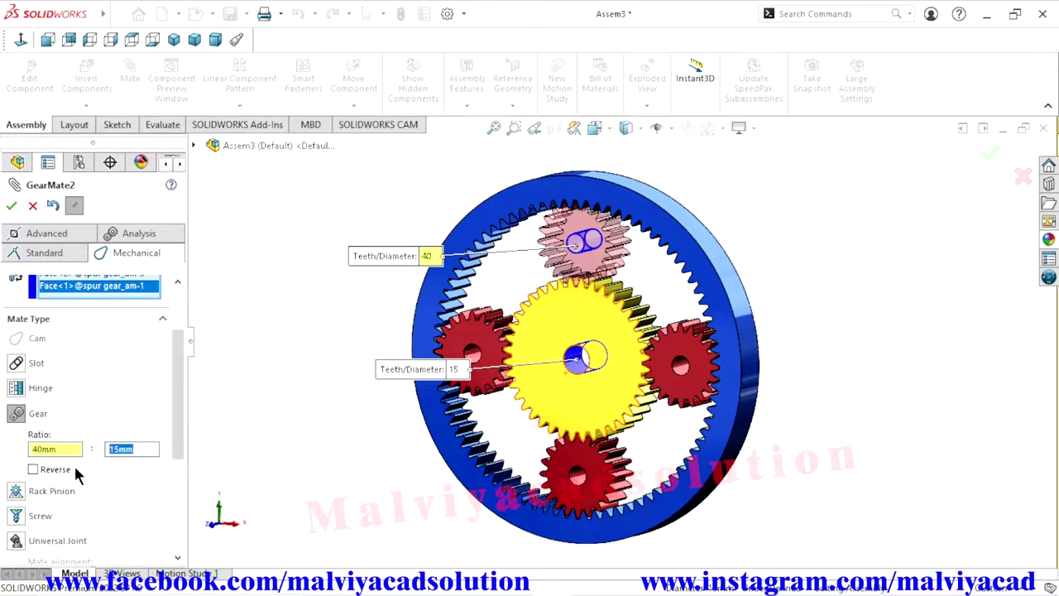
type("20")
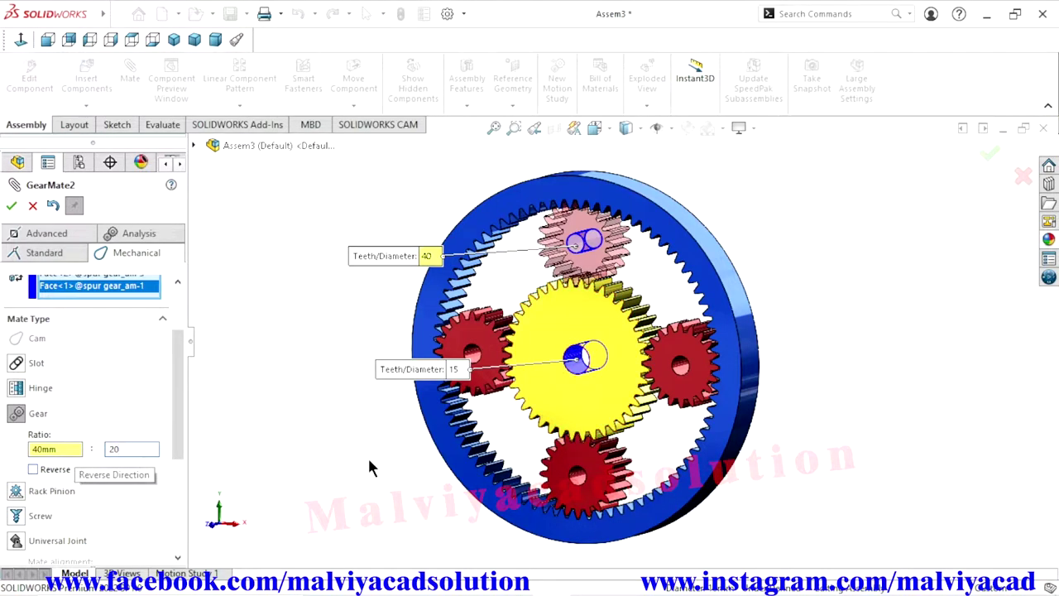
key("Tab")
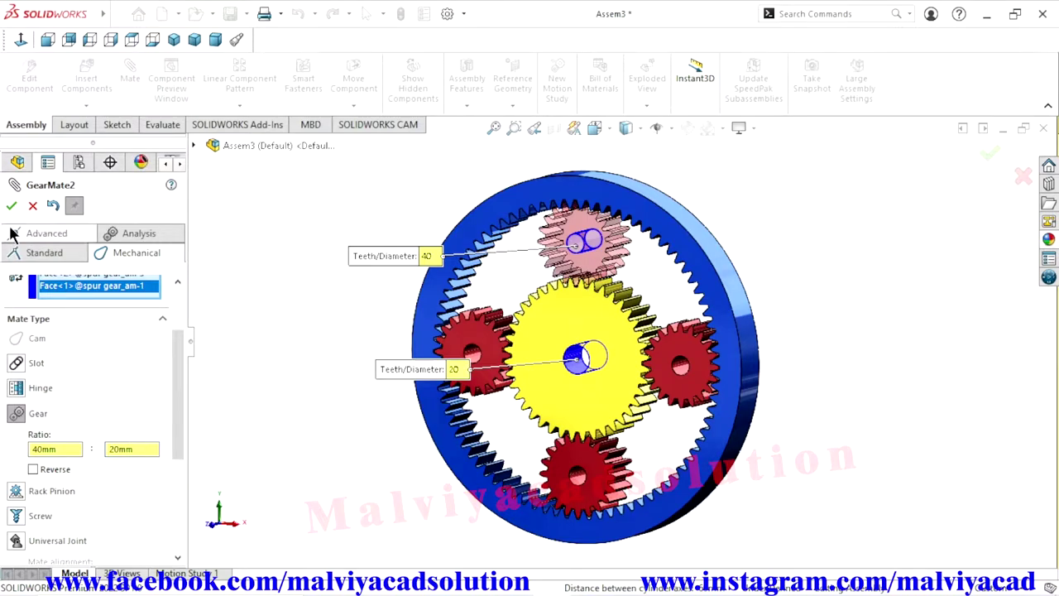
left_click(11, 206)
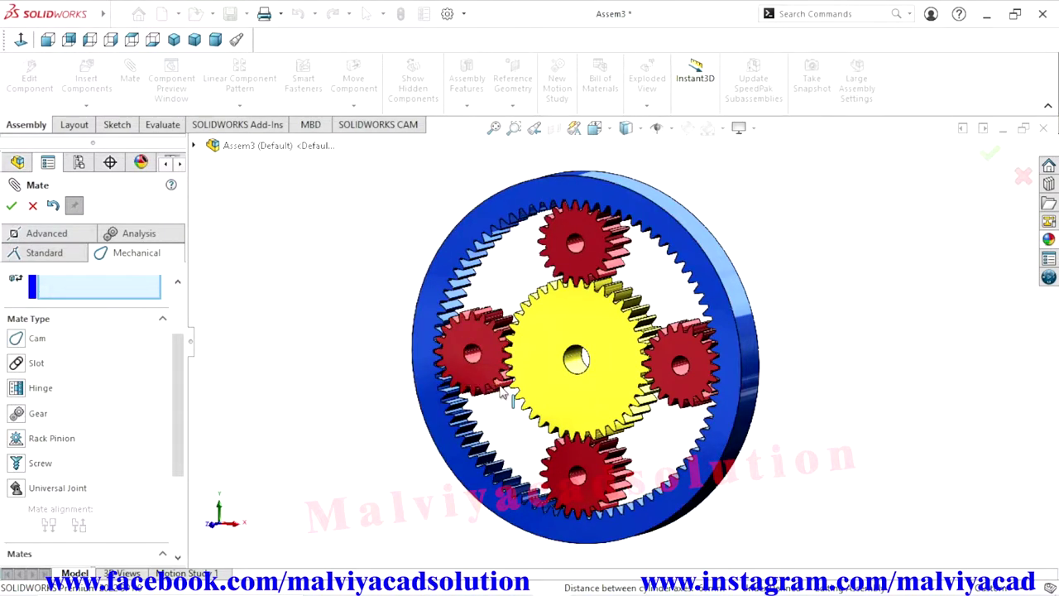
Gear the left red planet to the yellow sun at a 40:20 ratio.
scroll(513, 396, "down", 3)
left_click(462, 331)
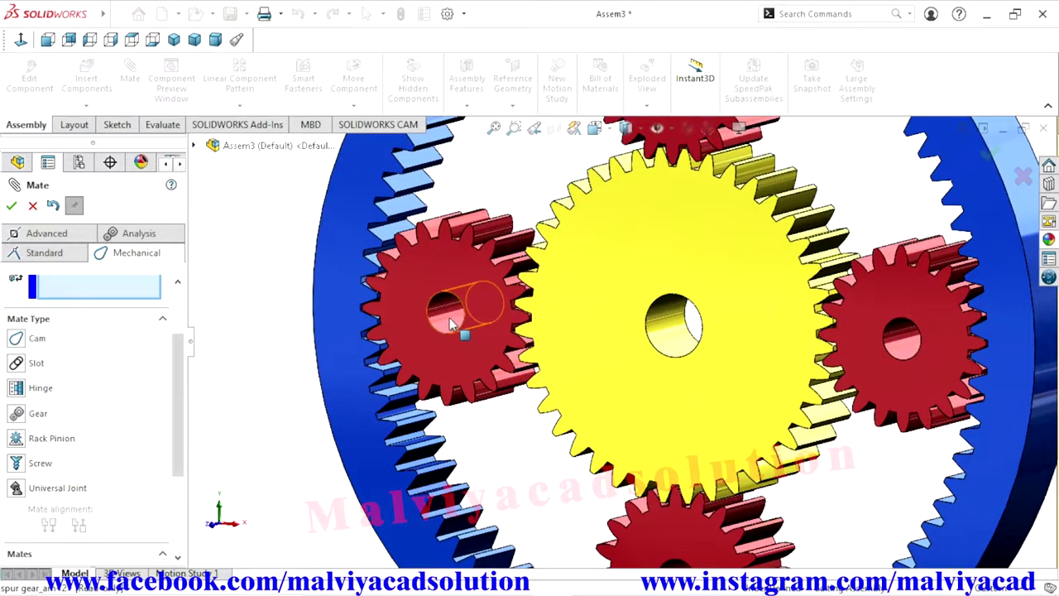
left_click(674, 335)
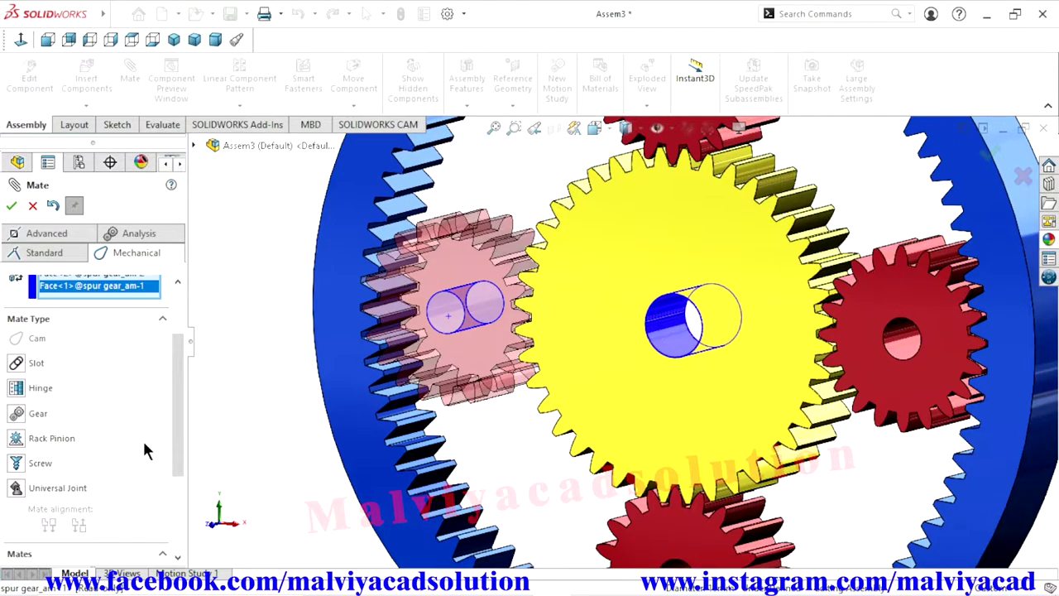
left_click(18, 414)
type("40")
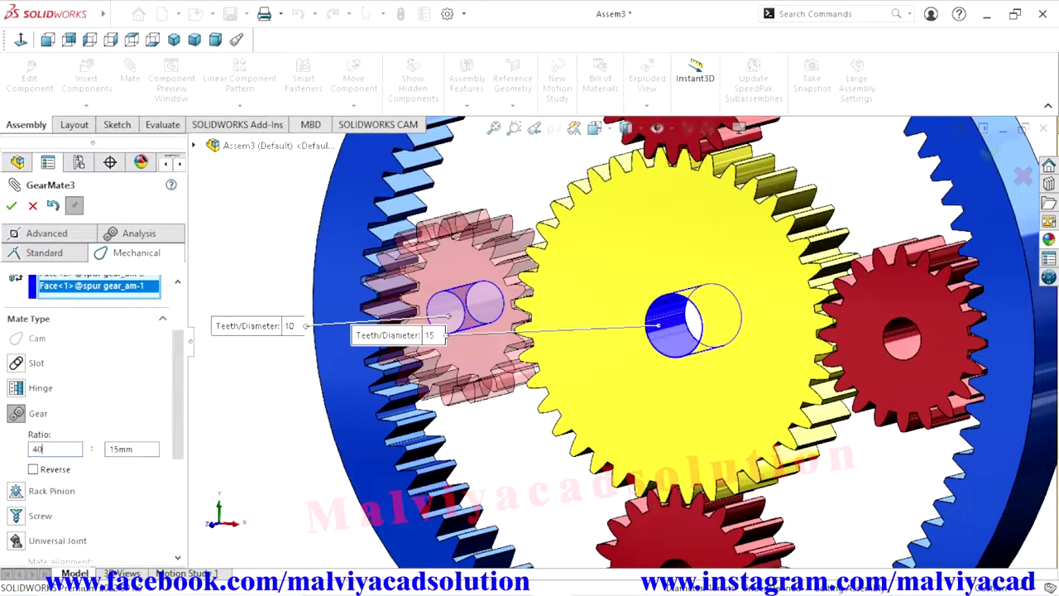
key("Tab")
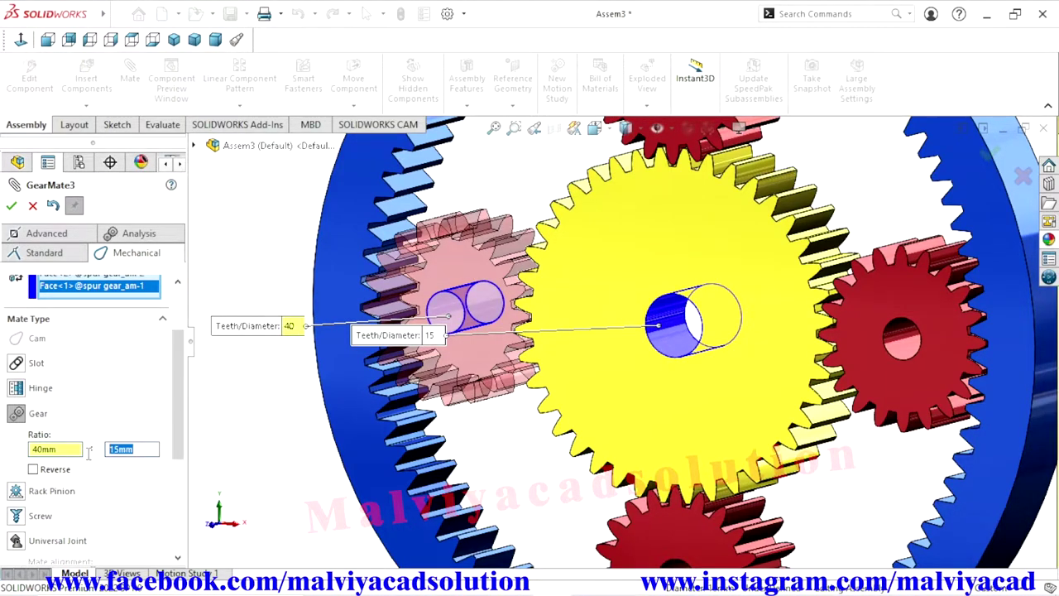
type("20")
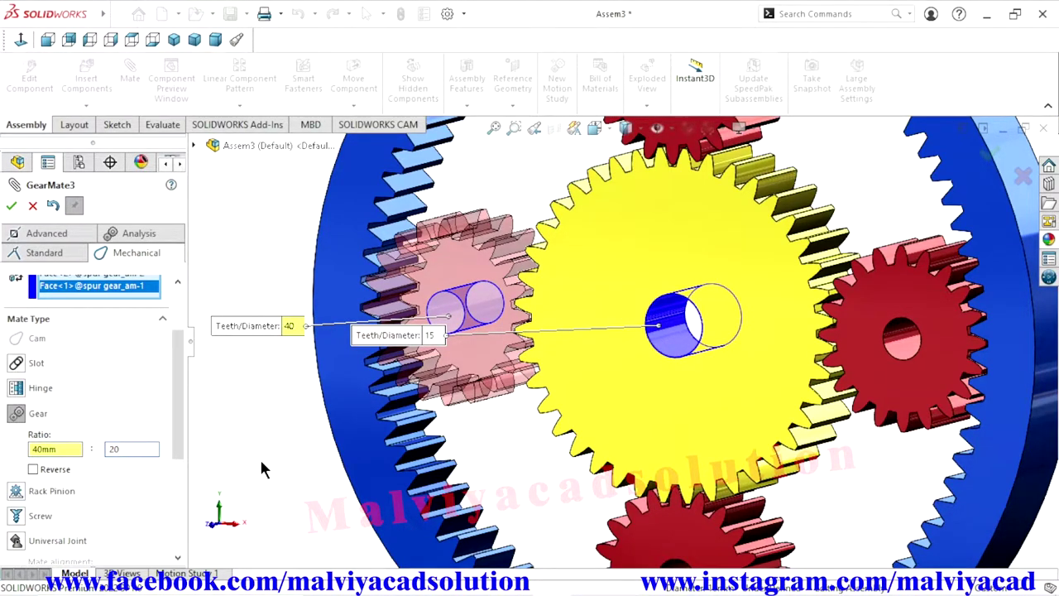
key("Tab")
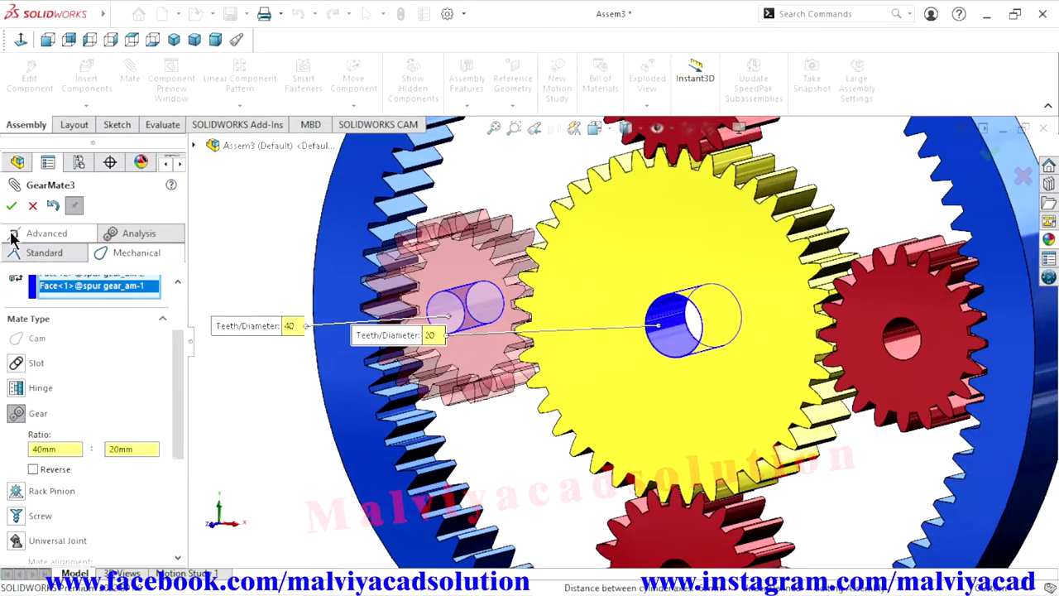
left_click(11, 206)
Gear the lower red planet to the yellow sun at 40mm : 20mm, then close the Mate manager.
key("f")
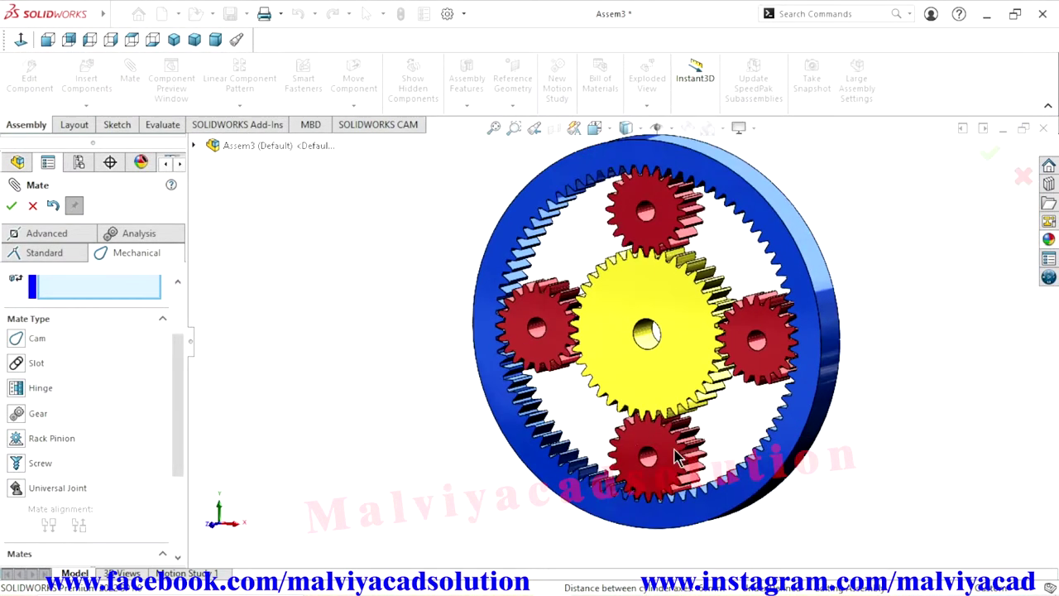
scroll(689, 457, "down", 3)
left_click(620, 230)
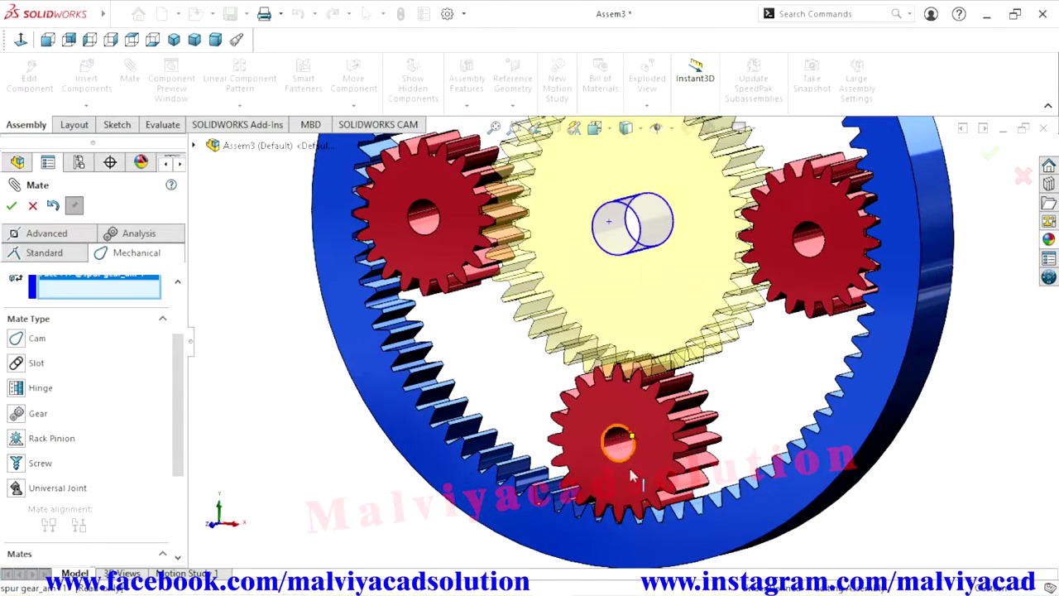
left_click(622, 448)
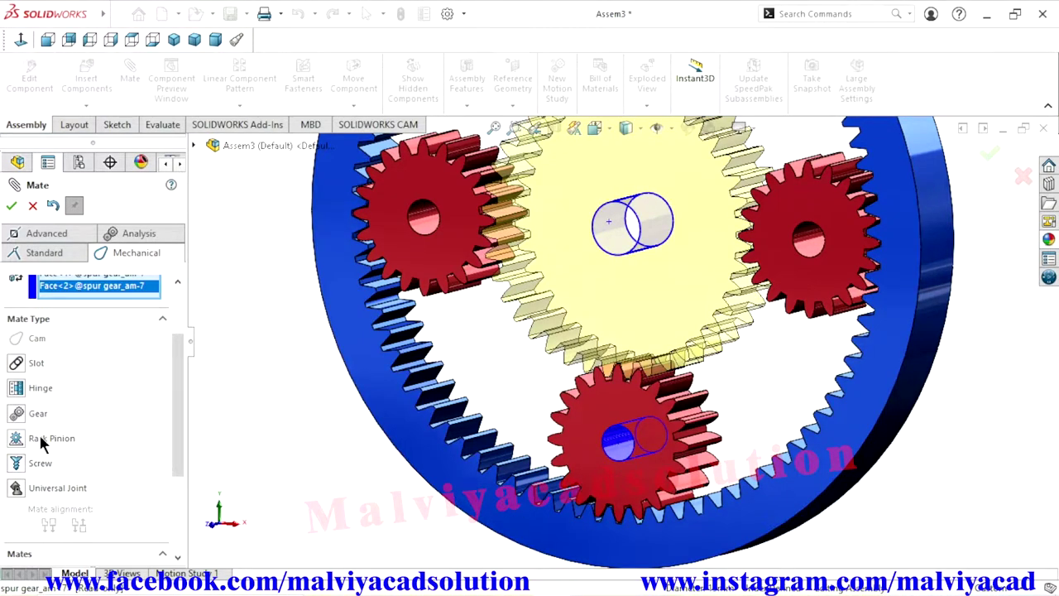
left_click(15, 417)
type("40")
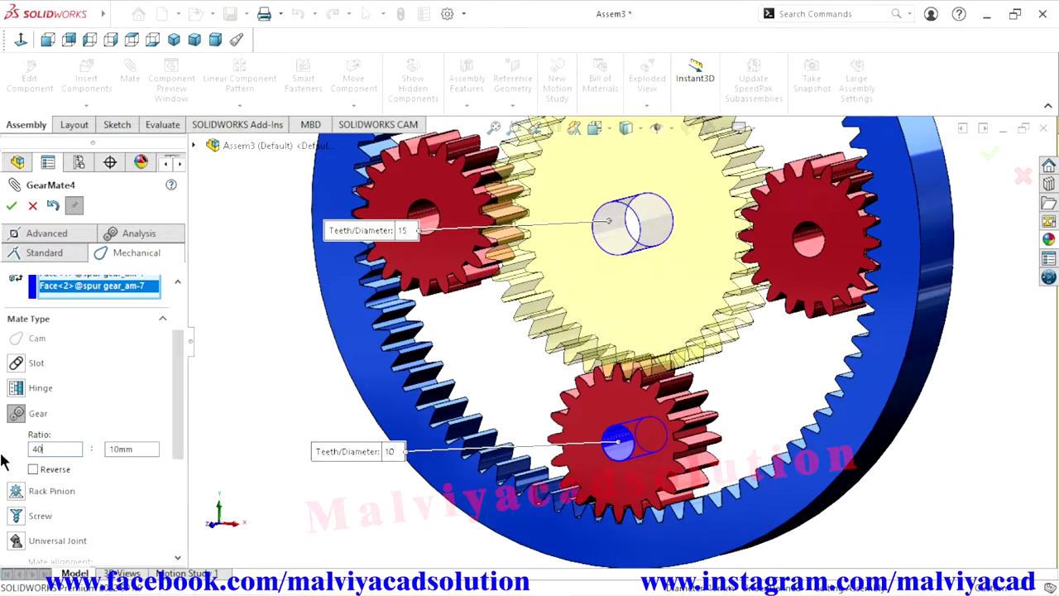
key("Tab")
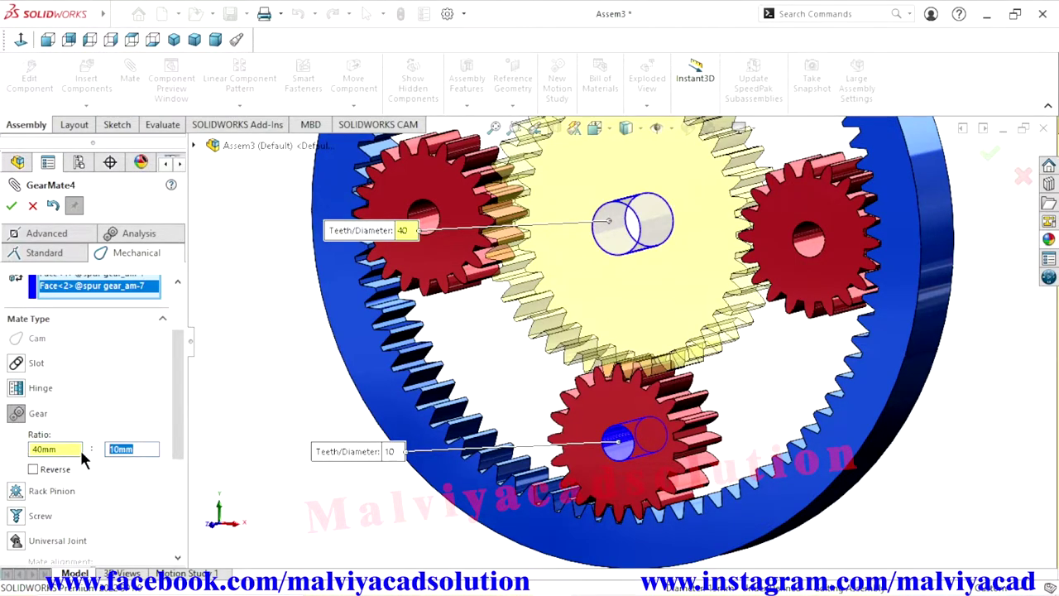
type("20")
left_click(275, 384)
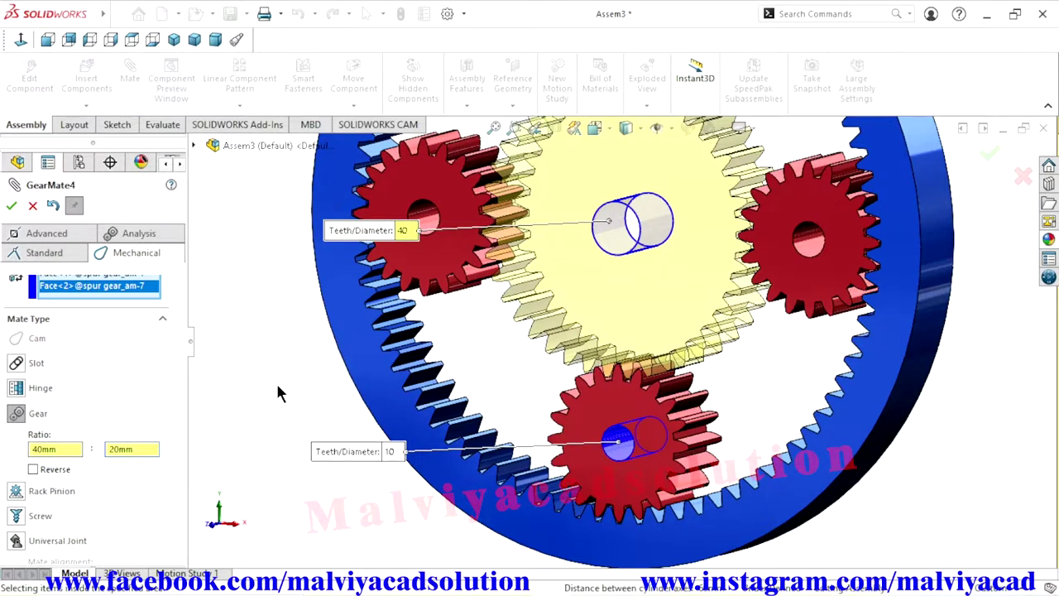
left_click(11, 208)
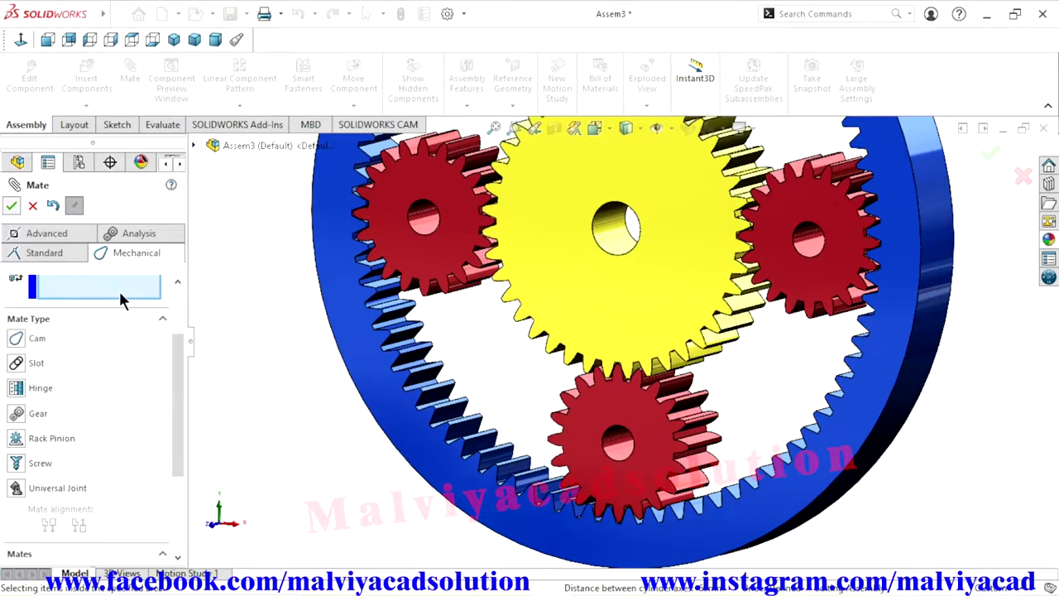
left_click(11, 208)
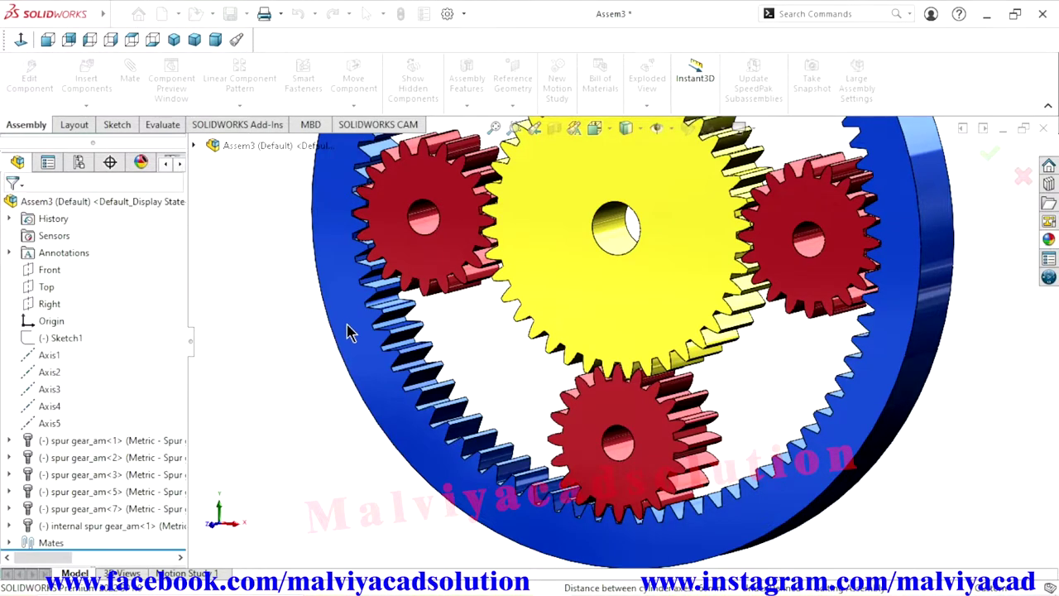
key("f")
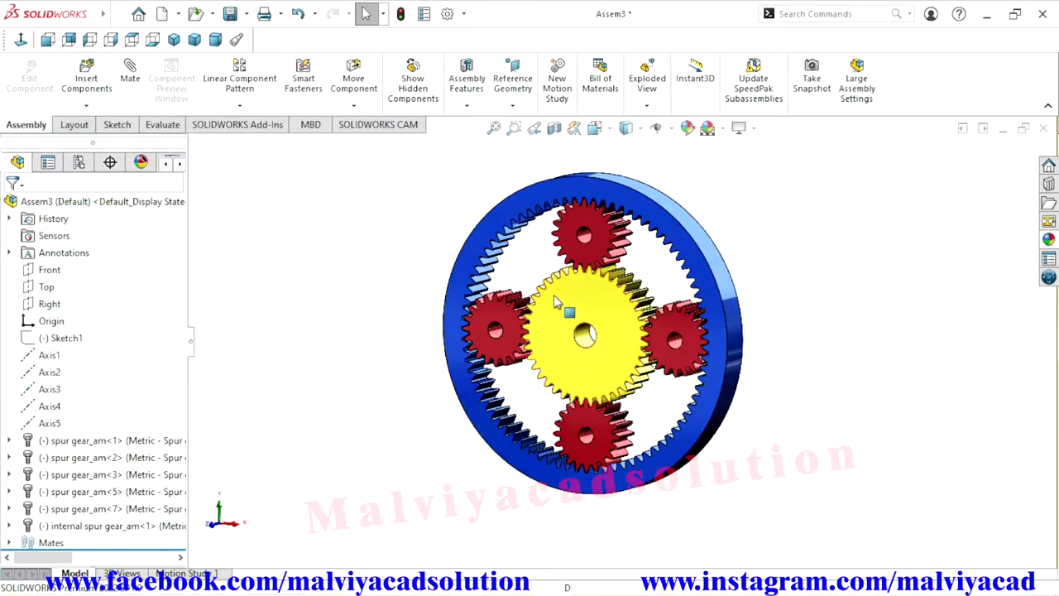
Free-drag the sun gear to confirm the four planets turn with it.
left_click(21, 40)
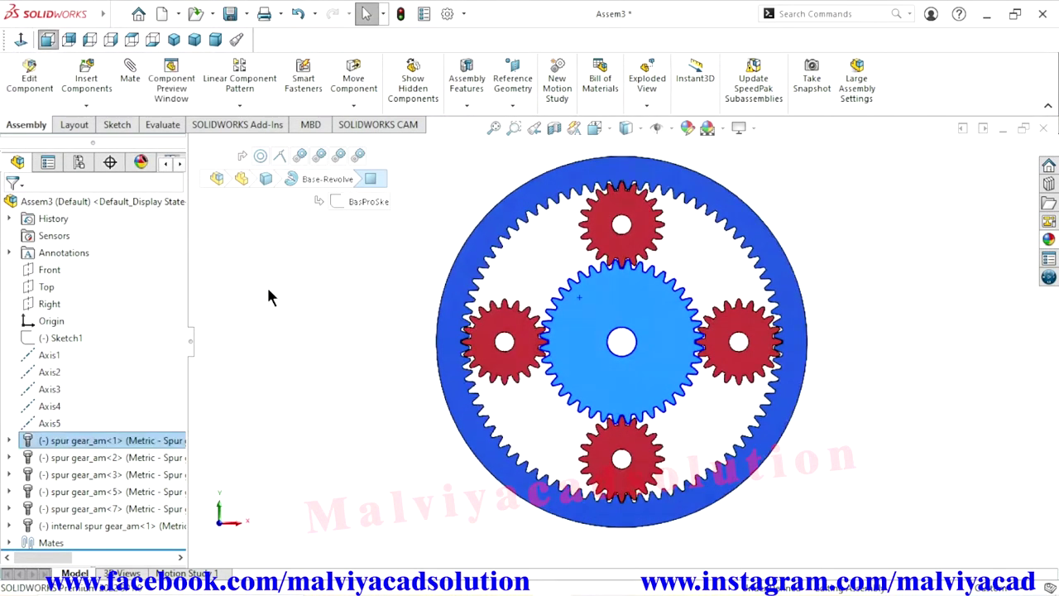
left_click(268, 291)
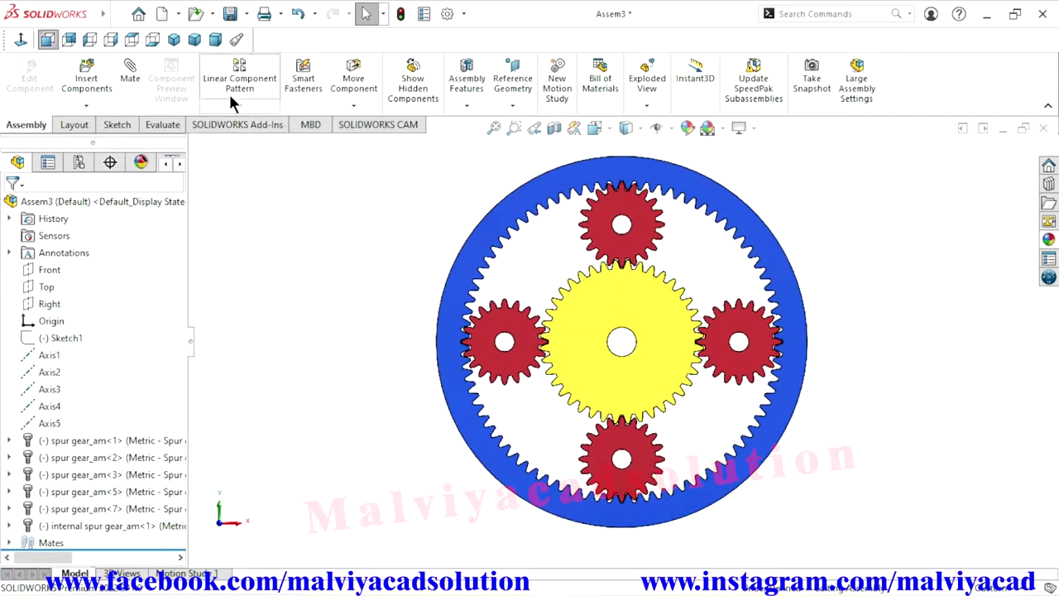
left_click(354, 78)
mouse_move(672, 329)
left_mouse_down()
mouse_move(667, 364)
mouse_move(579, 287)
mouse_move(634, 382)
mouse_move(654, 321)
mouse_move(648, 349)
mouse_move(633, 339)
mouse_move(579, 373)
mouse_move(522, 386)
mouse_move(503, 349)
mouse_move(300, 431)
left_mouse_up()
left_click(11, 212)
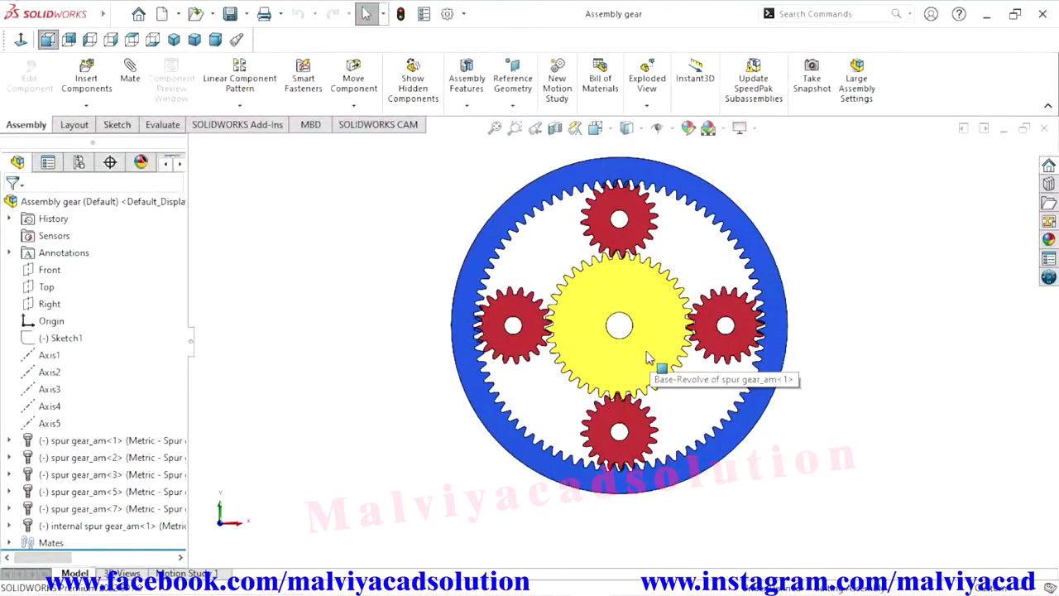
Free-drag the ring gear and then the sun gear again to check the planets follow.
scroll(649, 252, "down", 2)
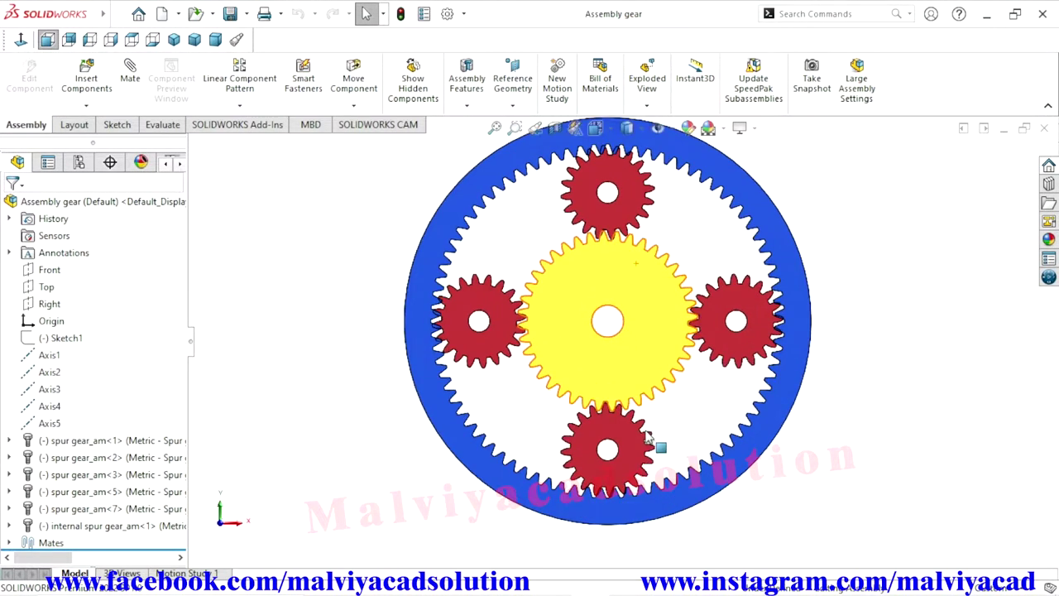
scroll(617, 480, "down", 3)
scroll(617, 481, "down", 2)
scroll(625, 467, "down", 2)
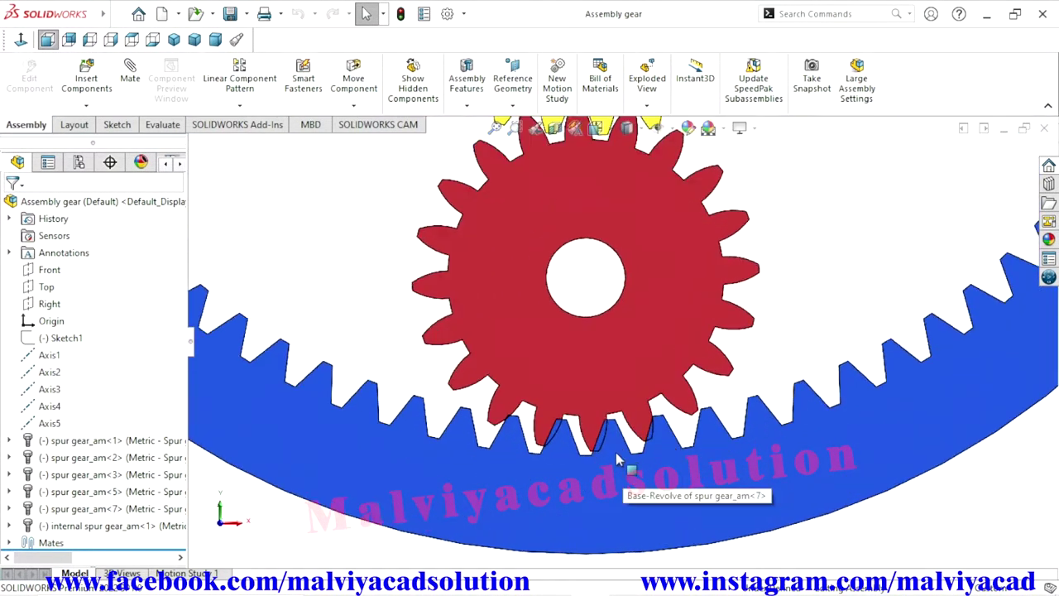
left_click(353, 79)
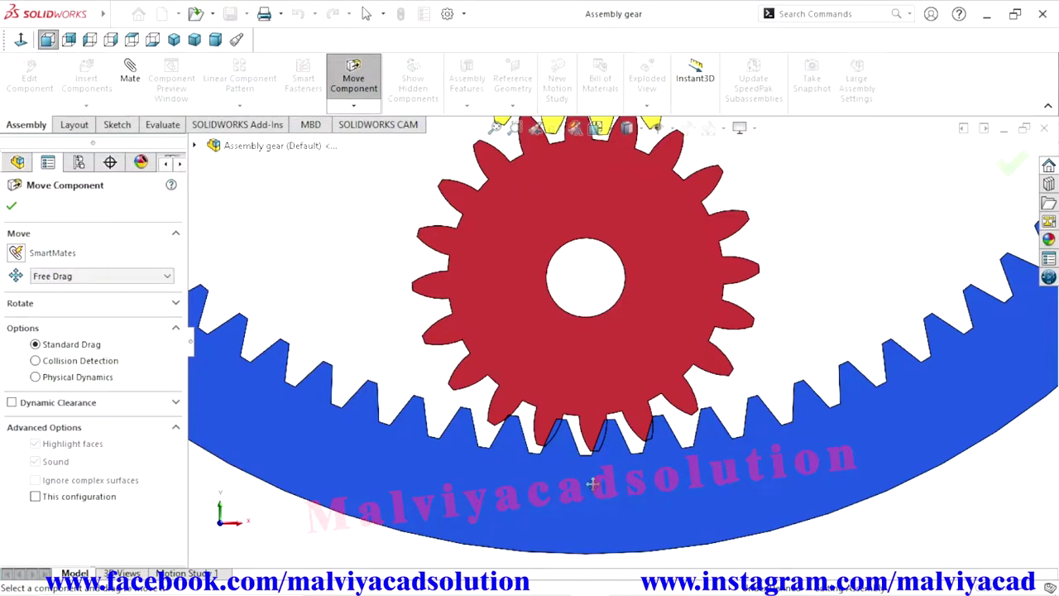
left_click_drag(597, 485, 605, 490)
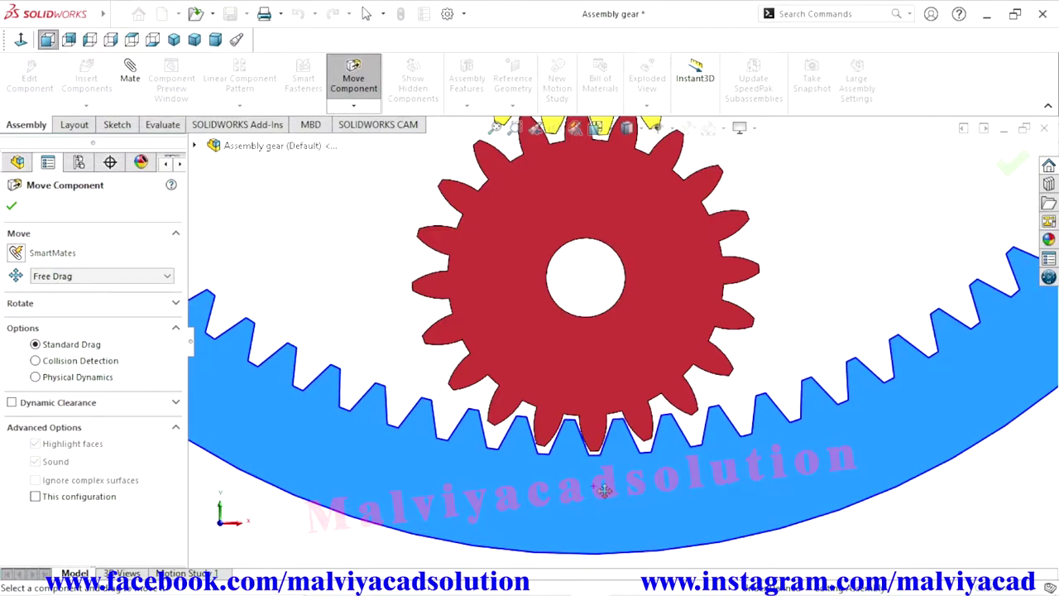
scroll(608, 467, "down", 2)
scroll(608, 468, "down", 2)
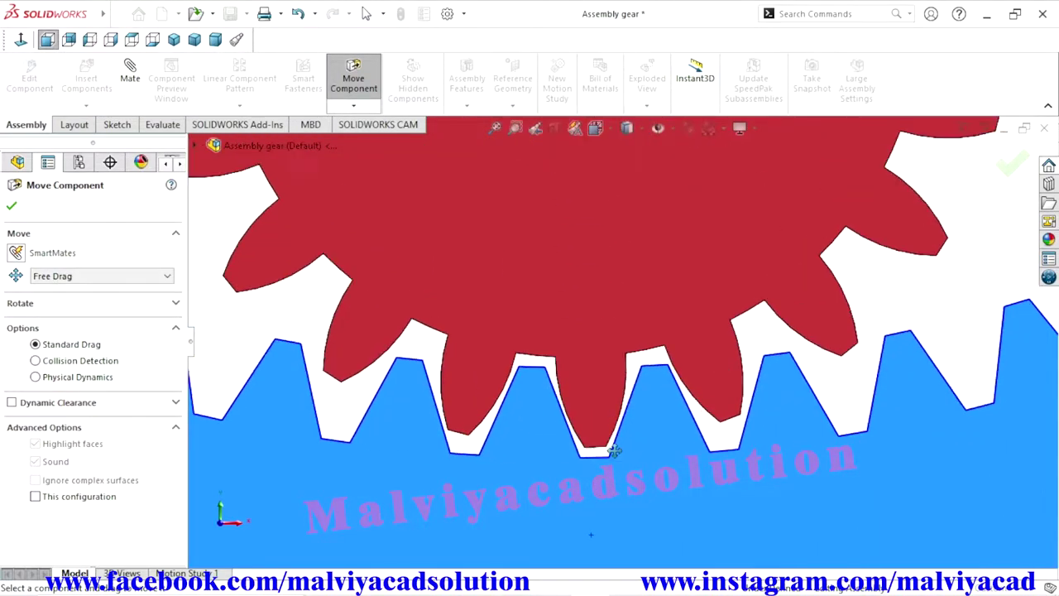
scroll(608, 467, "up", 4)
scroll(608, 467, "up", 4)
key("f")
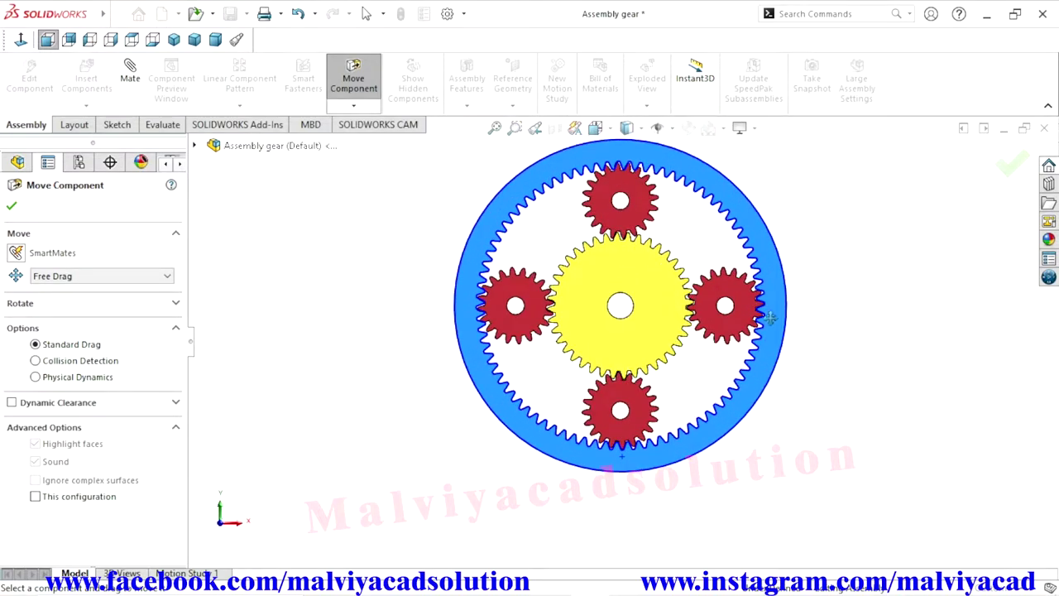
scroll(646, 232, "down", 2)
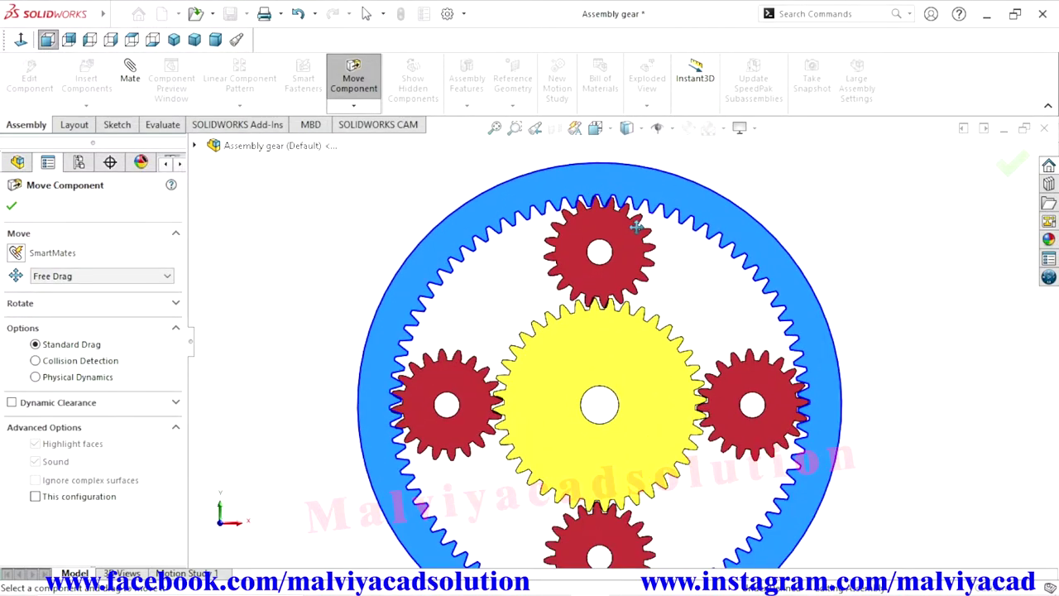
scroll(633, 235, "down", 2)
scroll(620, 248, "down", 2)
scroll(614, 258, "down", 2)
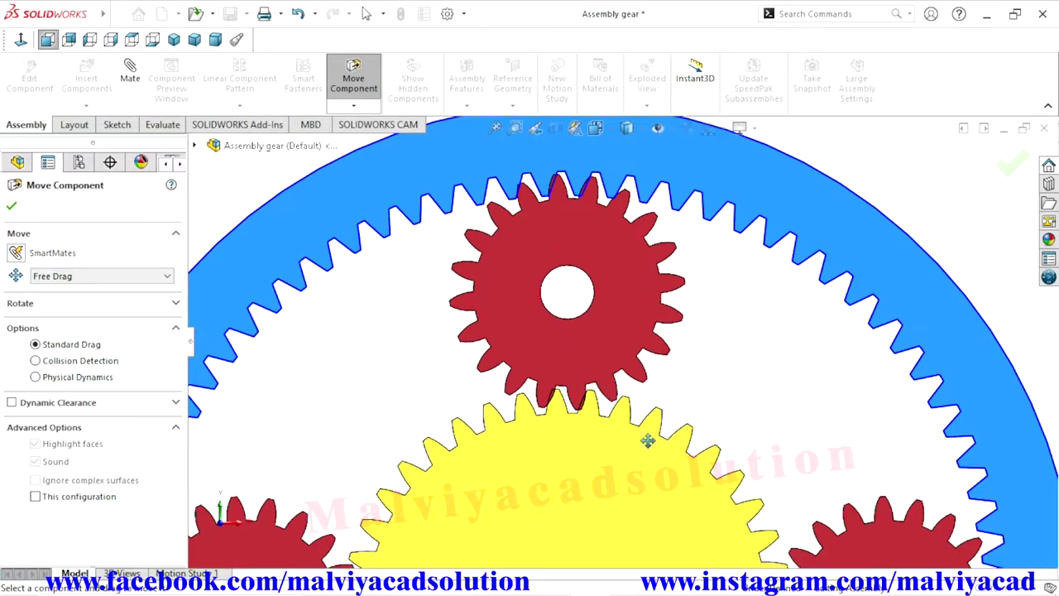
scroll(637, 451, "up", 2)
scroll(654, 463, "up", 3)
scroll(666, 449, "down", 1)
scroll(646, 406, "down", 1)
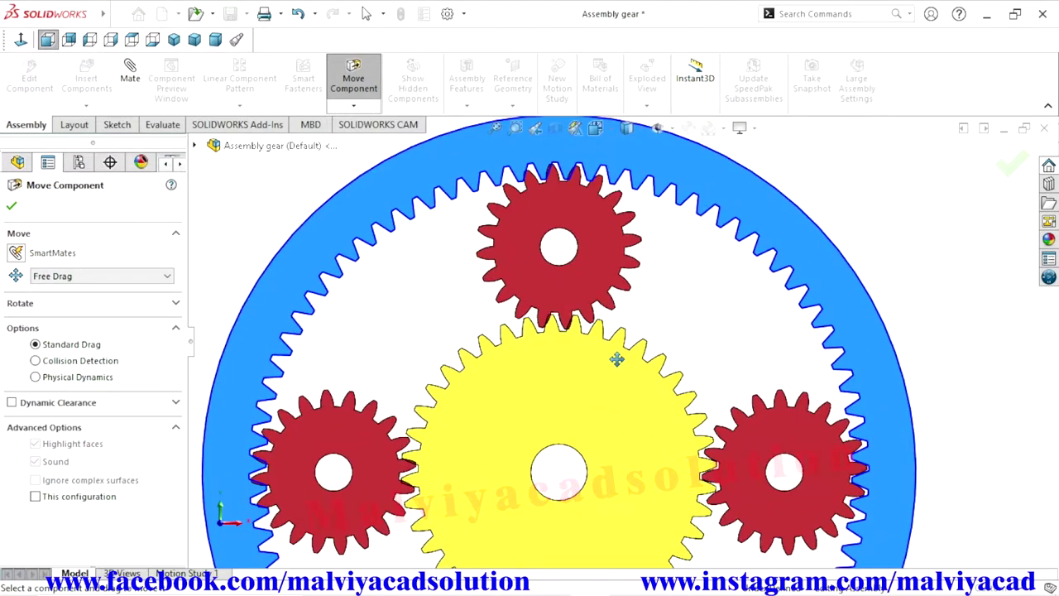
left_click_drag(616, 358, 618, 361)
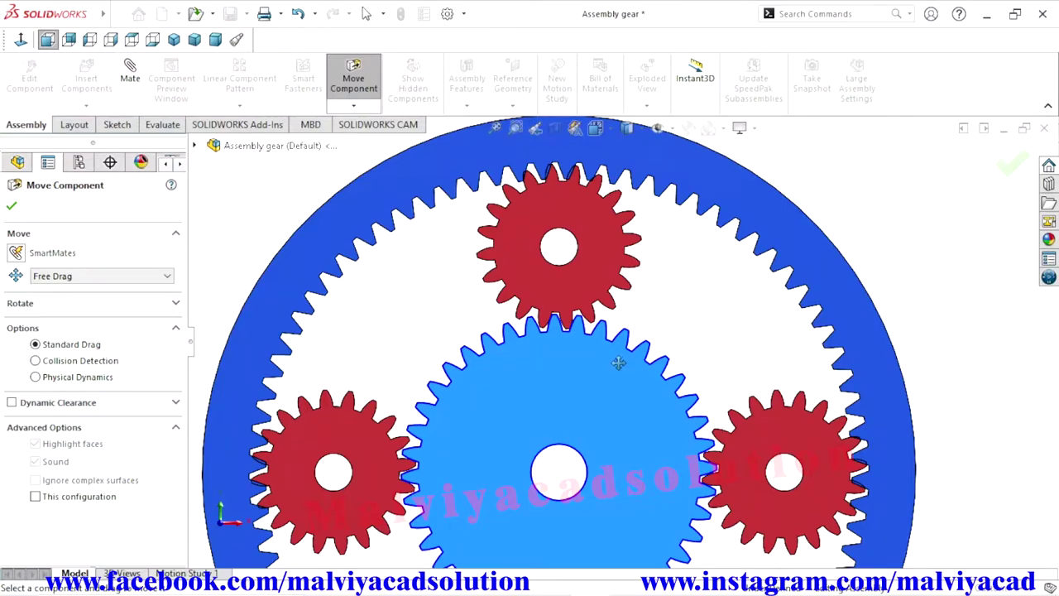
Rock the blue ring gear back and forth while zooming in to inspect the planet meshing.
scroll(620, 497, "up", 2)
scroll(622, 507, "up", 1)
scroll(620, 522, "up", 1)
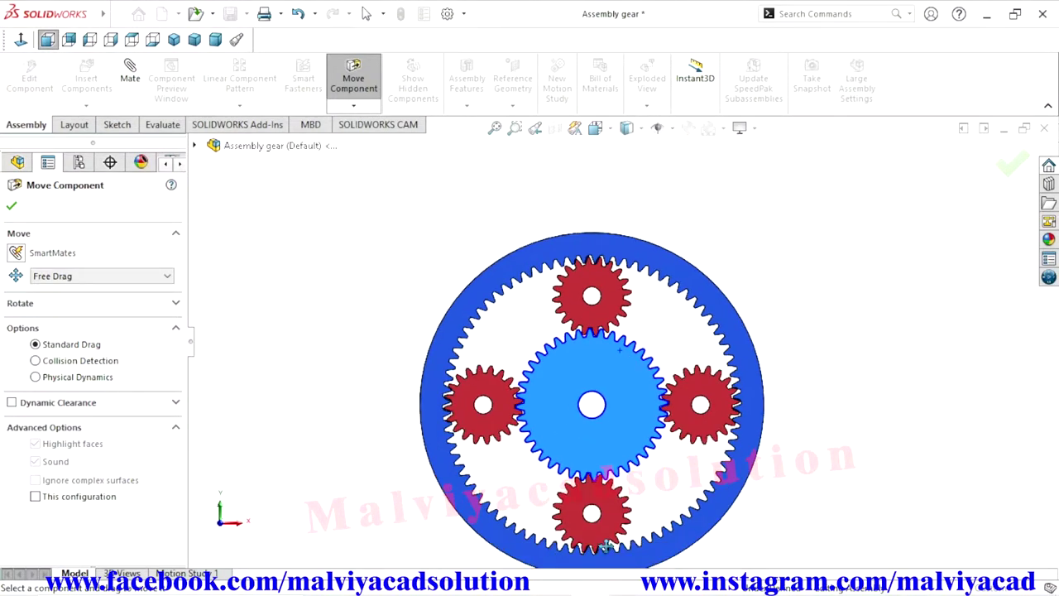
scroll(613, 527, "up", 1)
scroll(613, 527, "down", 3)
scroll(586, 473, "down", 4)
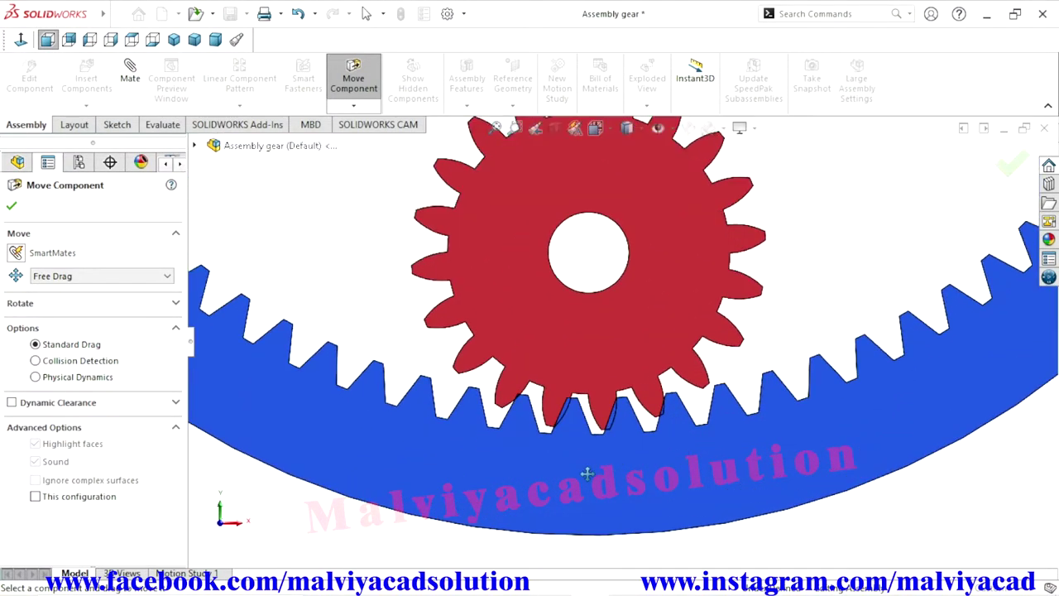
left_click(646, 458)
left_click_drag(650, 459, 653, 463)
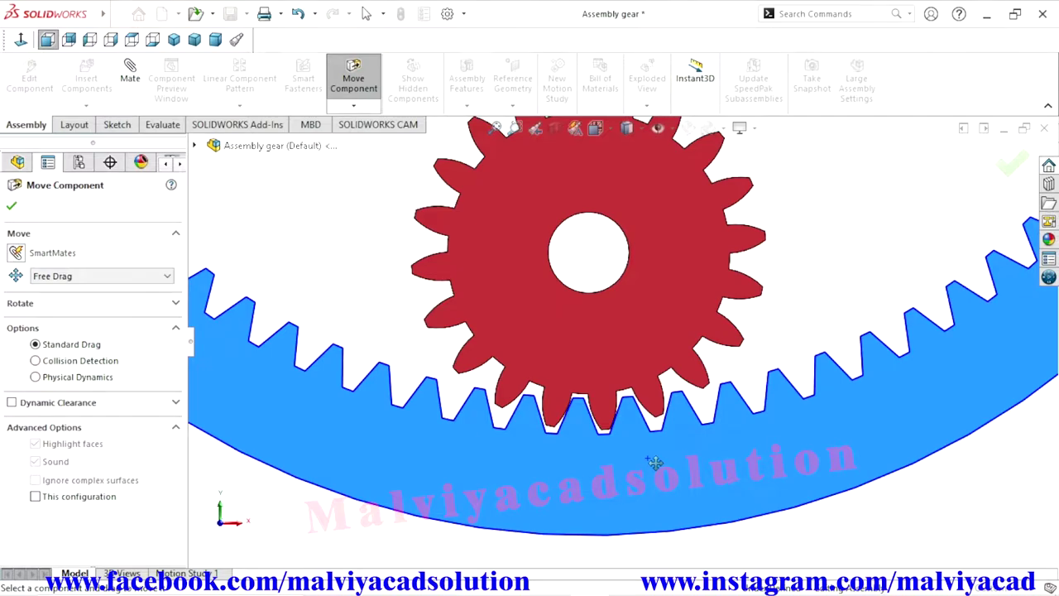
left_click_drag(653, 462, 609, 469)
scroll(629, 420, "down", 3)
scroll(629, 421, "down", 2)
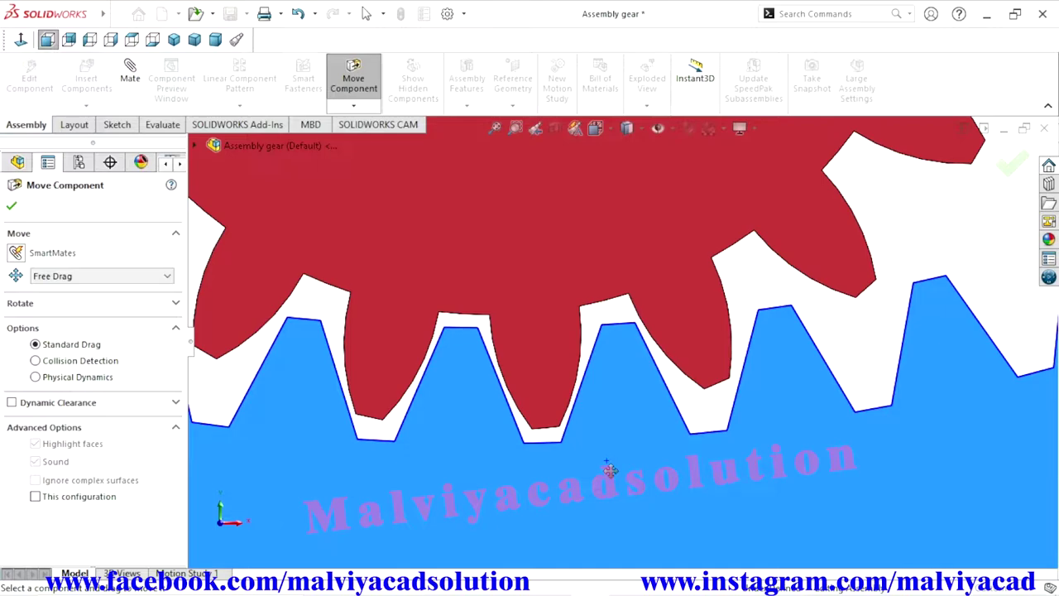
scroll(610, 470, "up", 2)
scroll(600, 480, "up", 3)
scroll(552, 257, "up", 1)
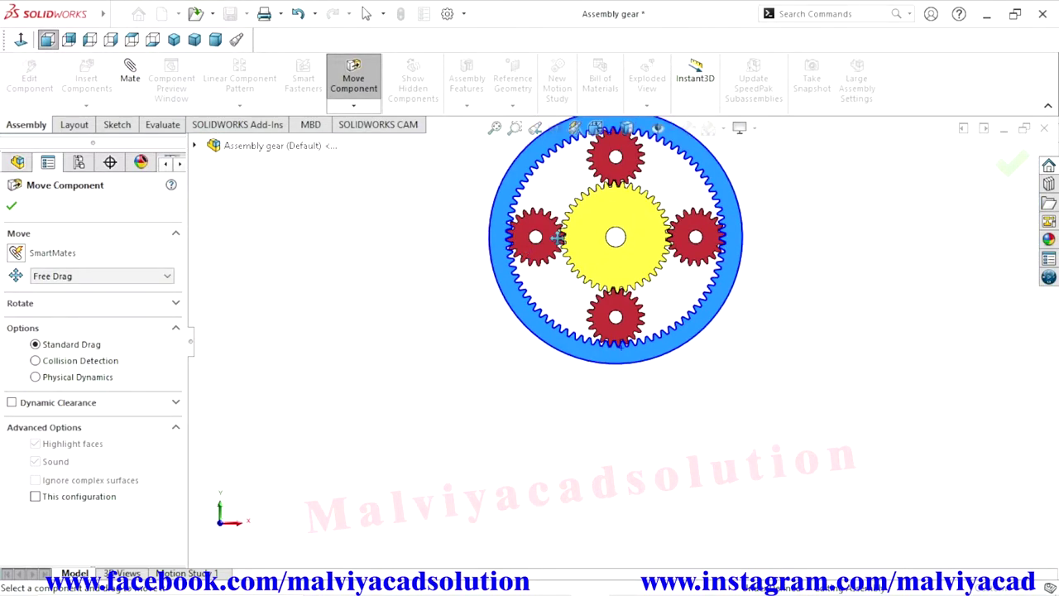
scroll(555, 248, "down", 4)
scroll(515, 350, "down", 3)
scroll(522, 347, "up", 6)
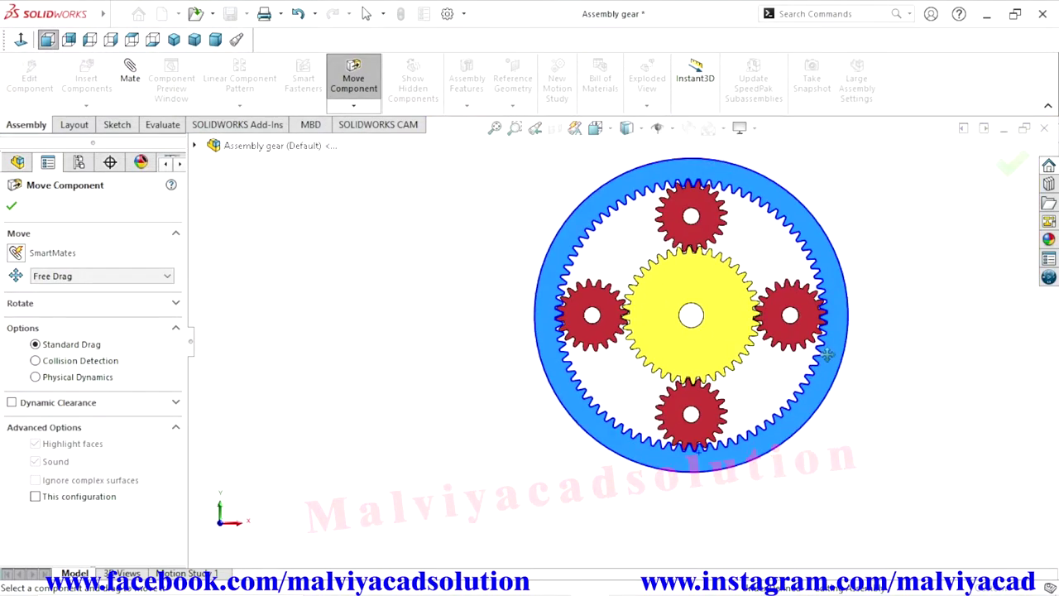
scroll(824, 341, "down", 4)
scroll(763, 365, "up", 5)
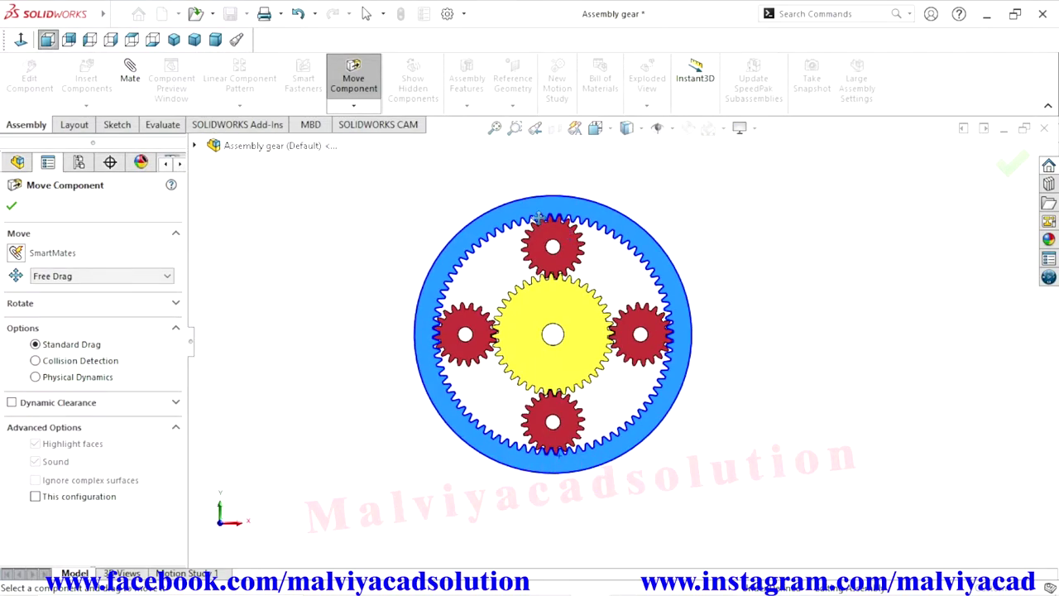
scroll(541, 224, "down", 3)
scroll(621, 296, "down", 2)
scroll(617, 322, "up", 1)
scroll(645, 398, "up", 3)
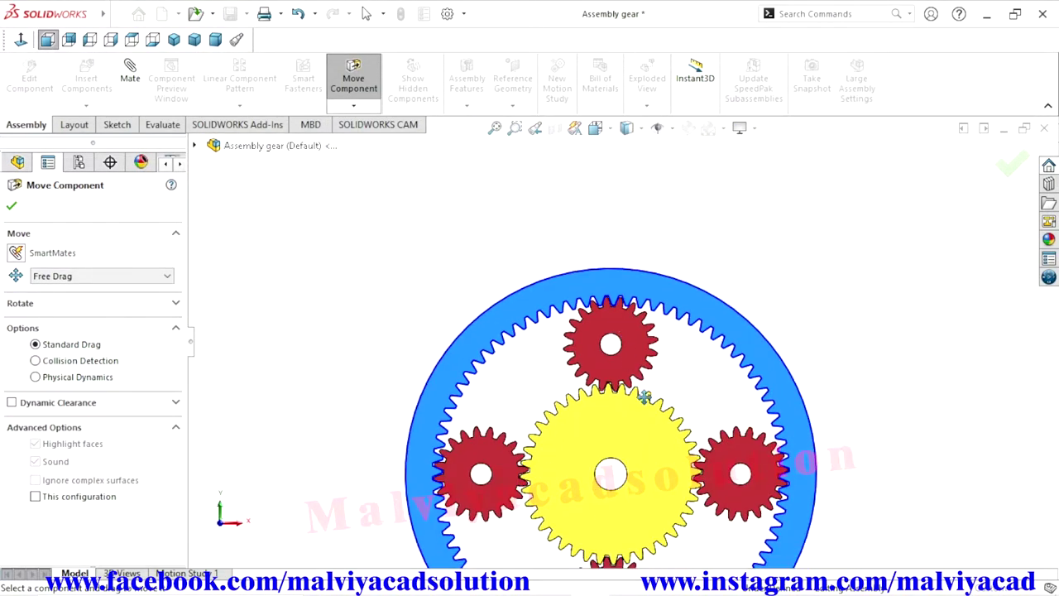
scroll(632, 398, "down", 2)
scroll(605, 405, "up", 3)
scroll(633, 400, "down", 1)
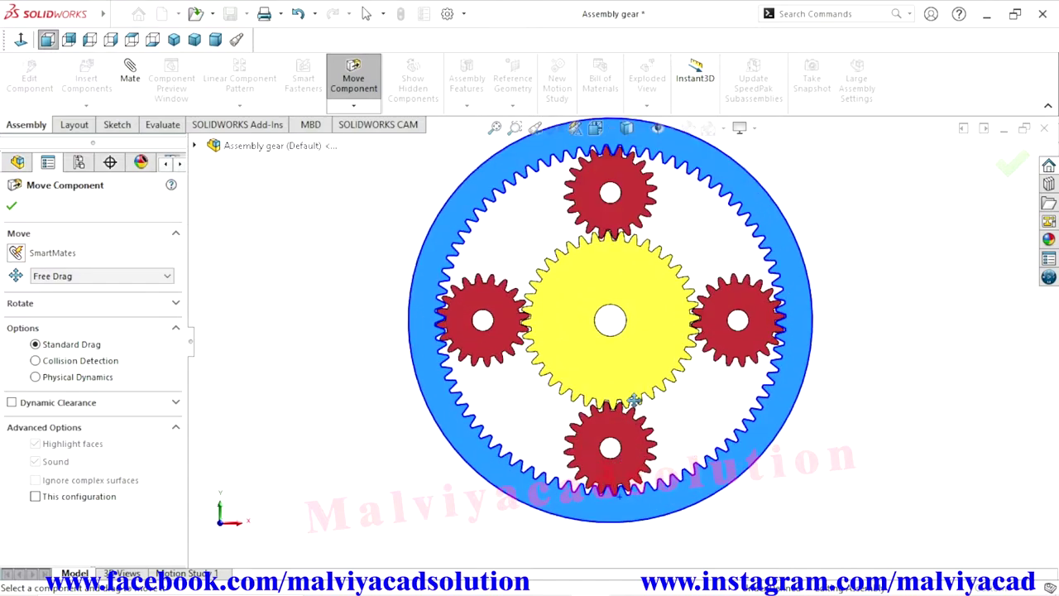
scroll(633, 399, "down", 1)
scroll(626, 400, "up", 3)
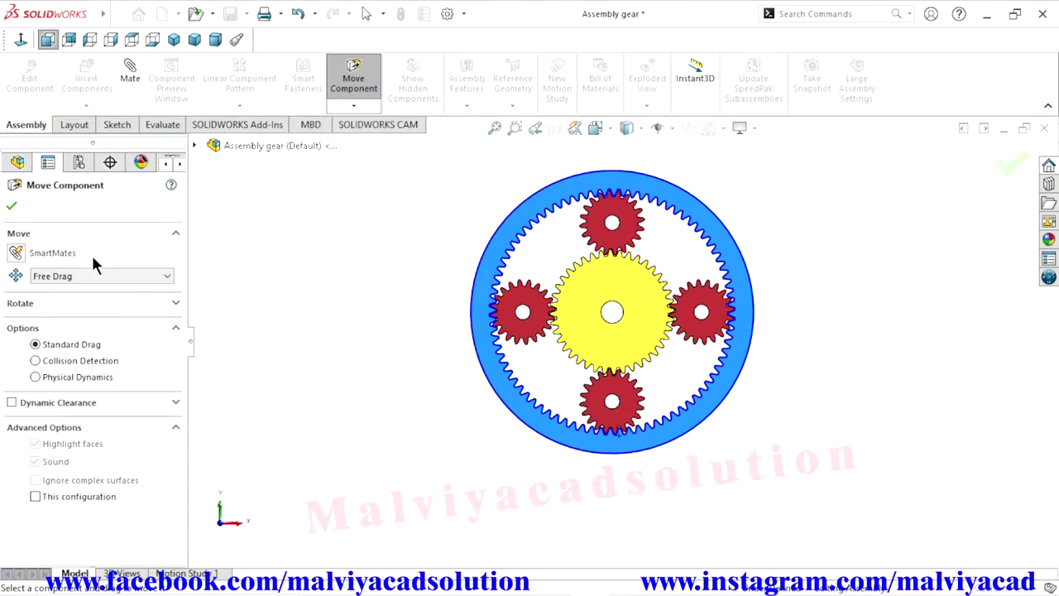
Exit Move Component, expand the assembly's Mates folder, and launch a new Mate.
key("Escape")
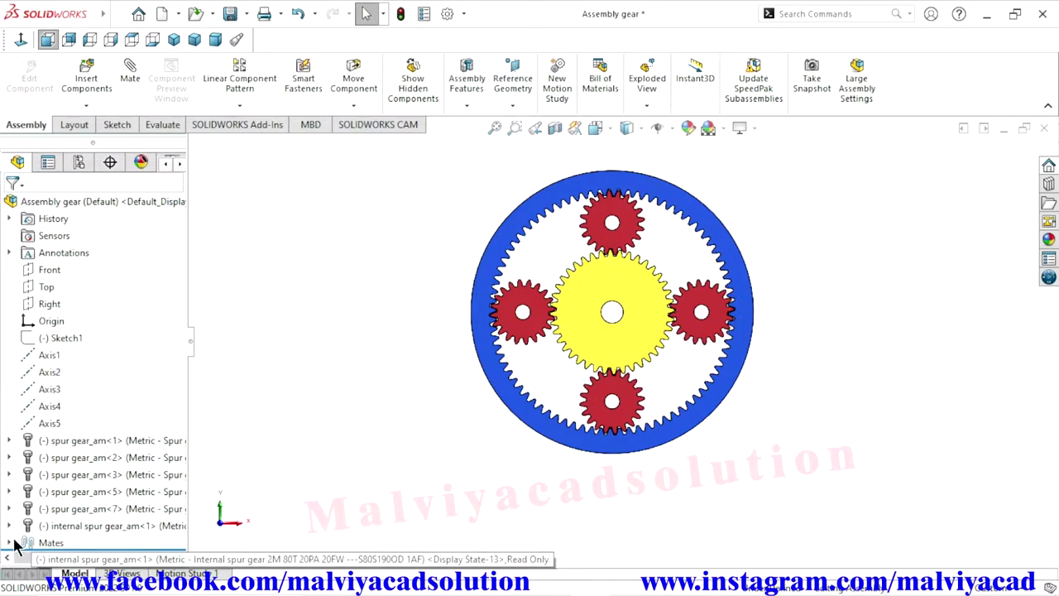
left_click(10, 543)
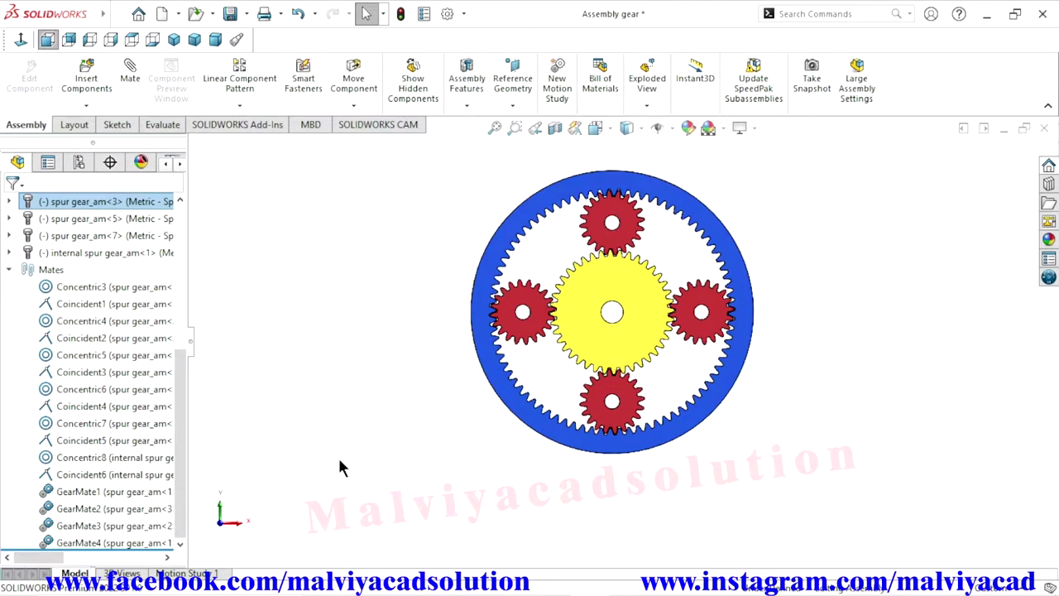
scroll(306, 434, "up", 2)
scroll(651, 325, "up", 1)
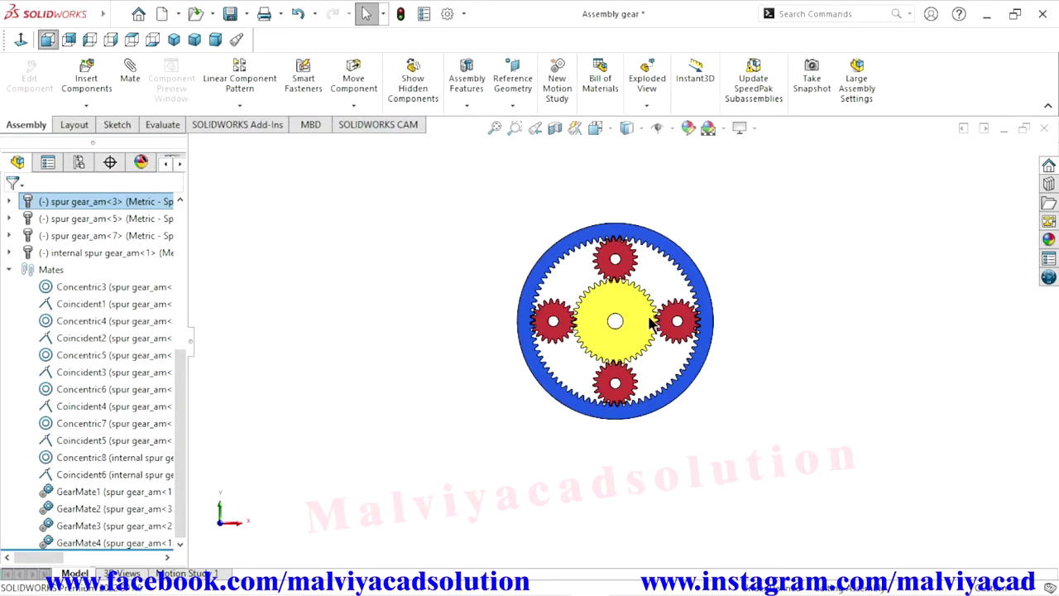
scroll(679, 273, "down", 1)
scroll(716, 364, "up", 1)
scroll(702, 442, "down", 2)
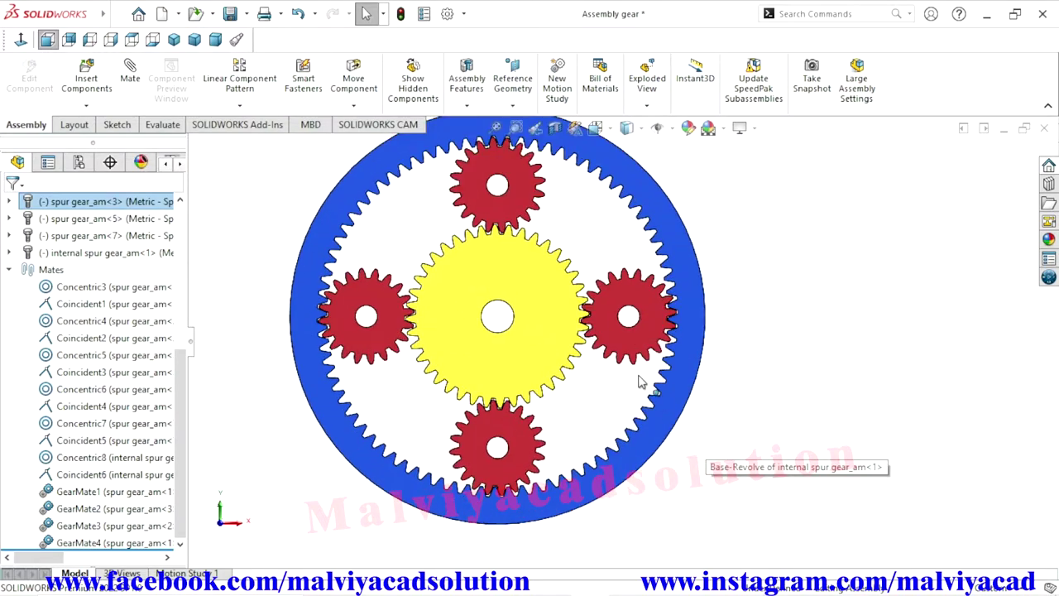
scroll(633, 378, "up", 1)
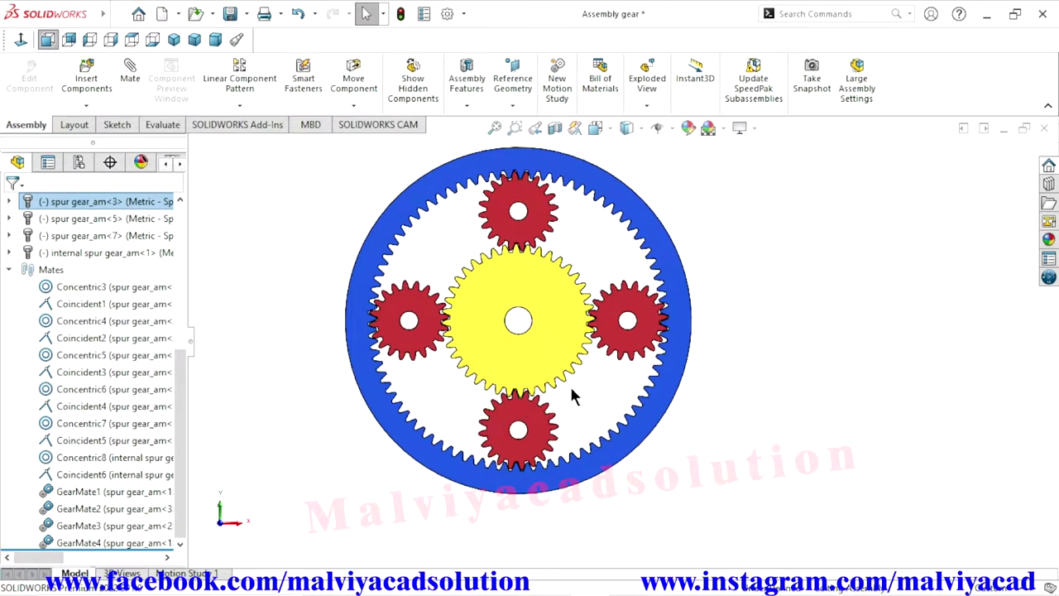
left_click(128, 82)
Mate Axis5 concentric to the blue ring gear's inner face and accept it.
scroll(671, 419, "up", 2)
scroll(671, 419, "up", 1)
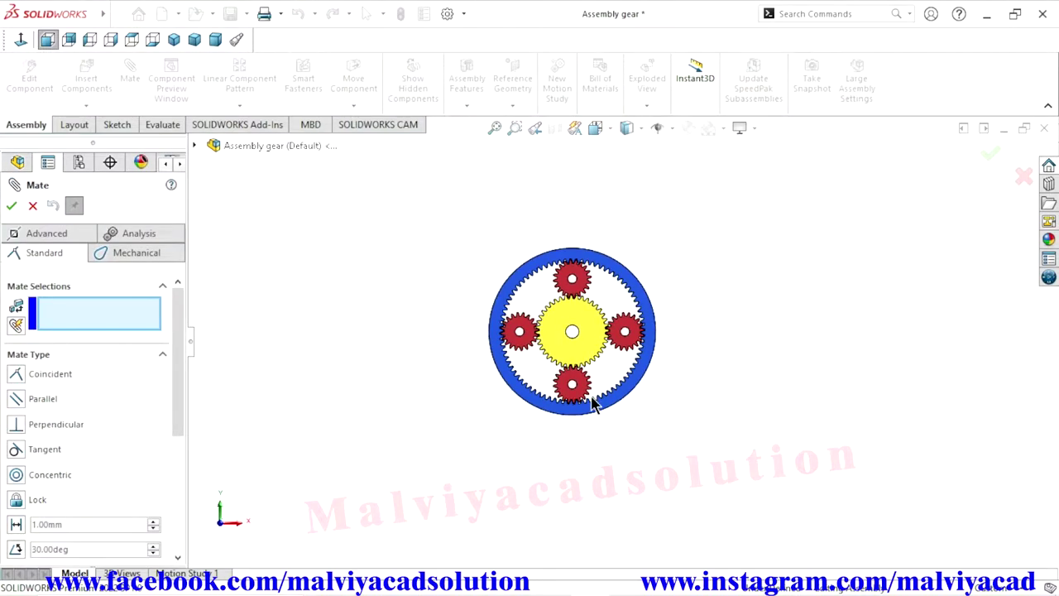
scroll(594, 406, "down", 2)
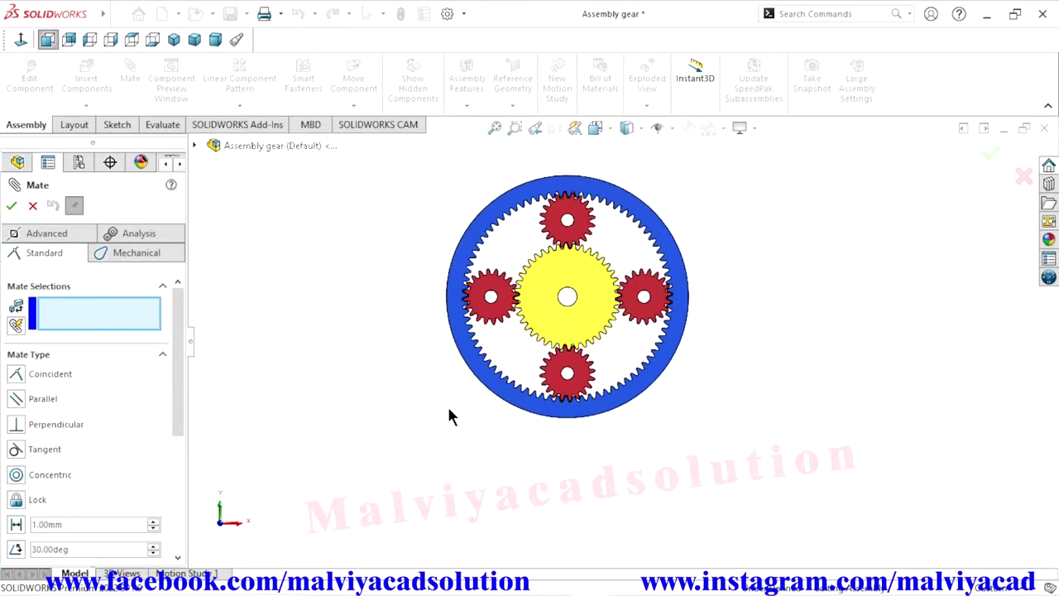
left_click(194, 146)
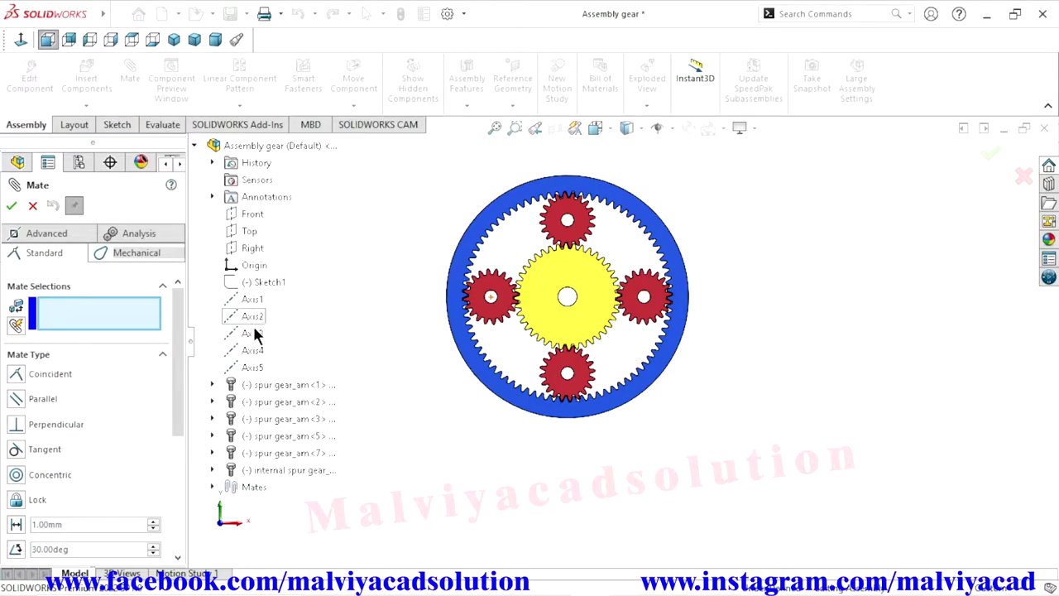
left_click(250, 367)
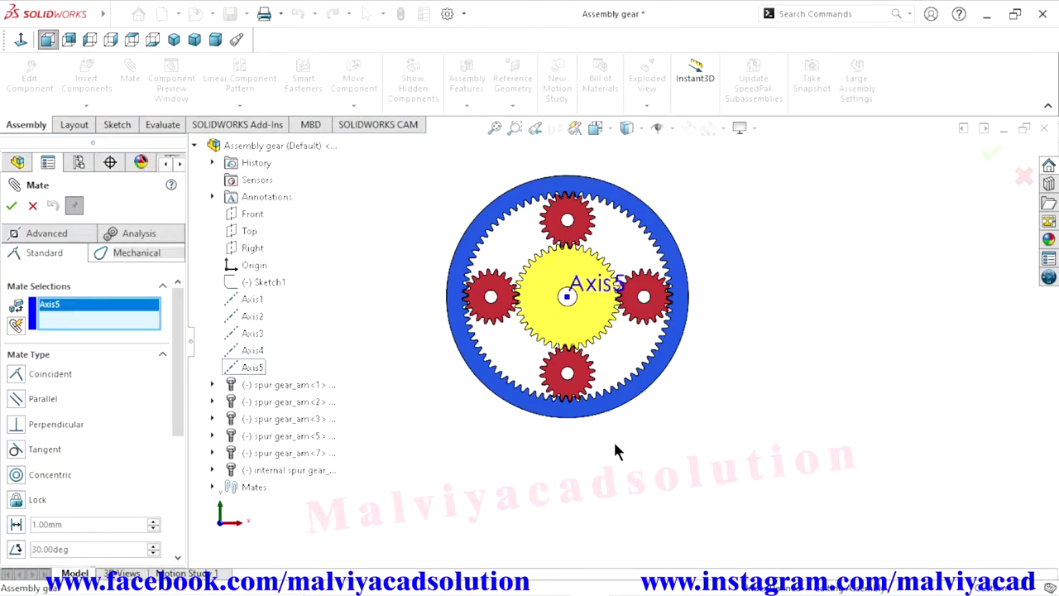
middle_click_drag(802, 408, 658, 422)
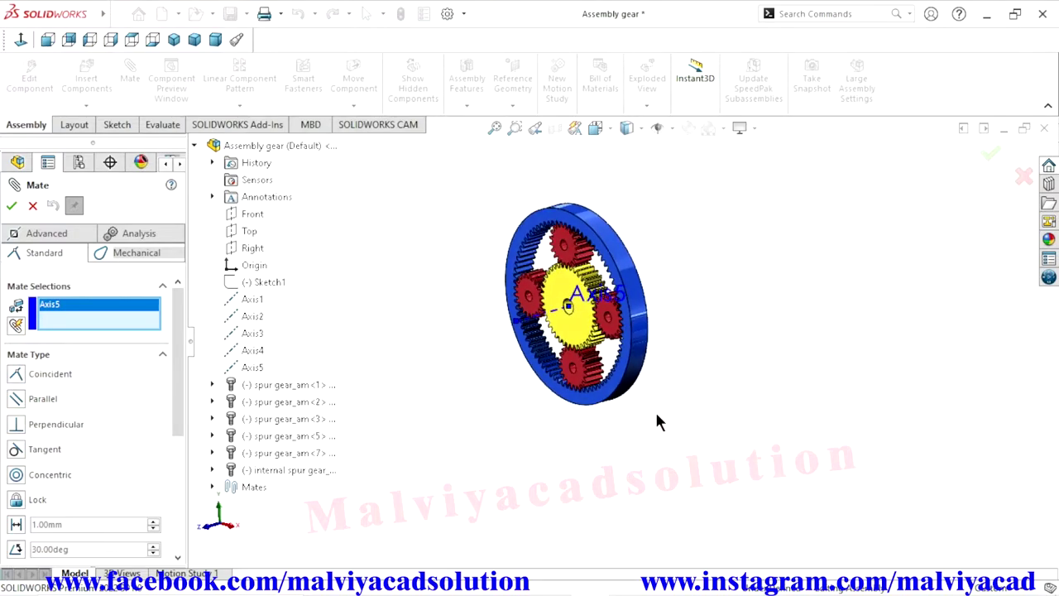
scroll(567, 308, "down", 5)
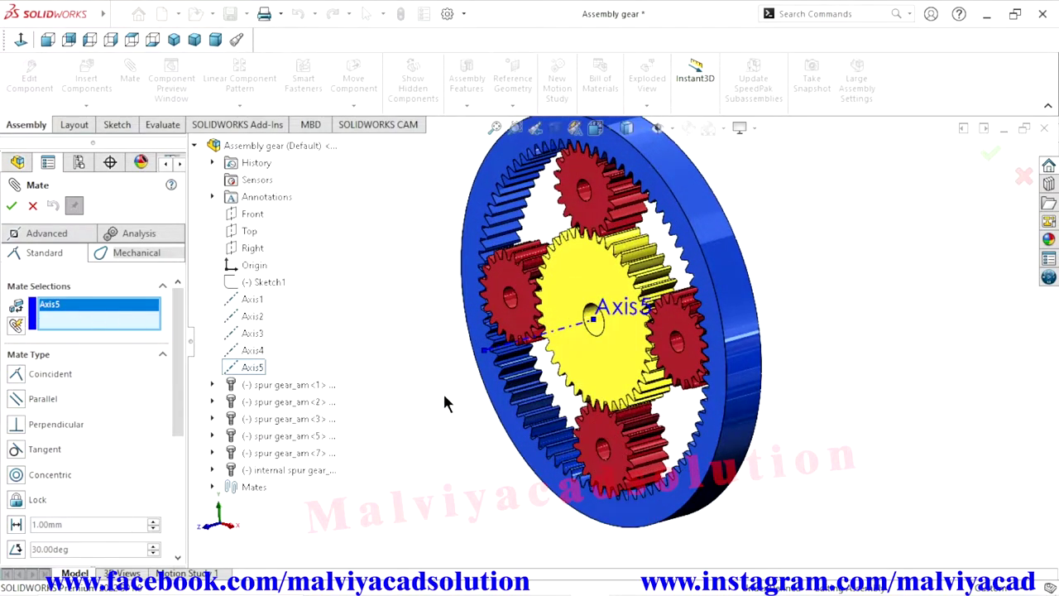
left_click(496, 473)
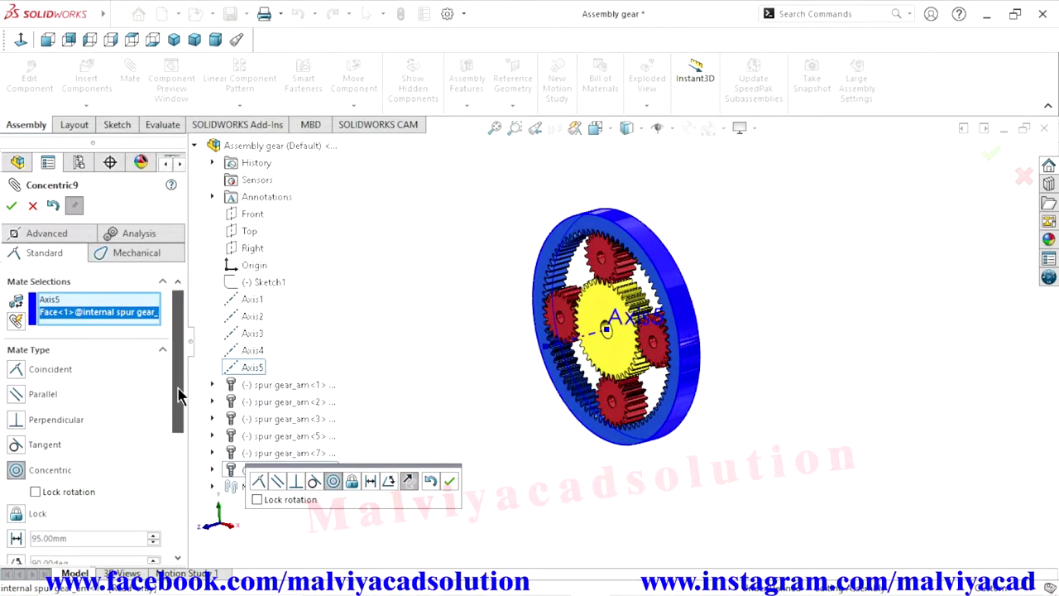
scroll(178, 413, "down", 3)
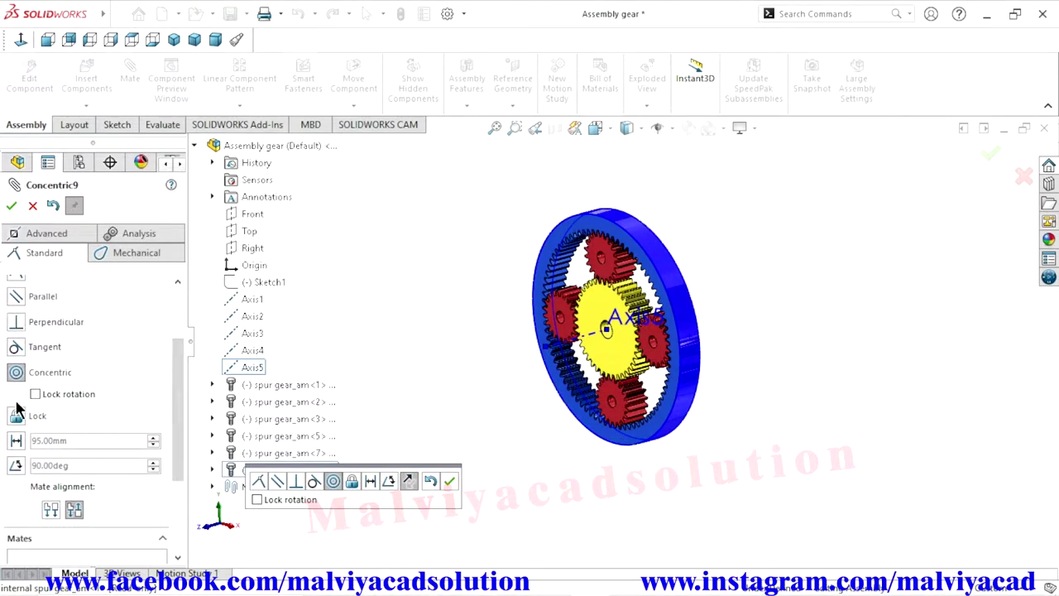
left_click(145, 255)
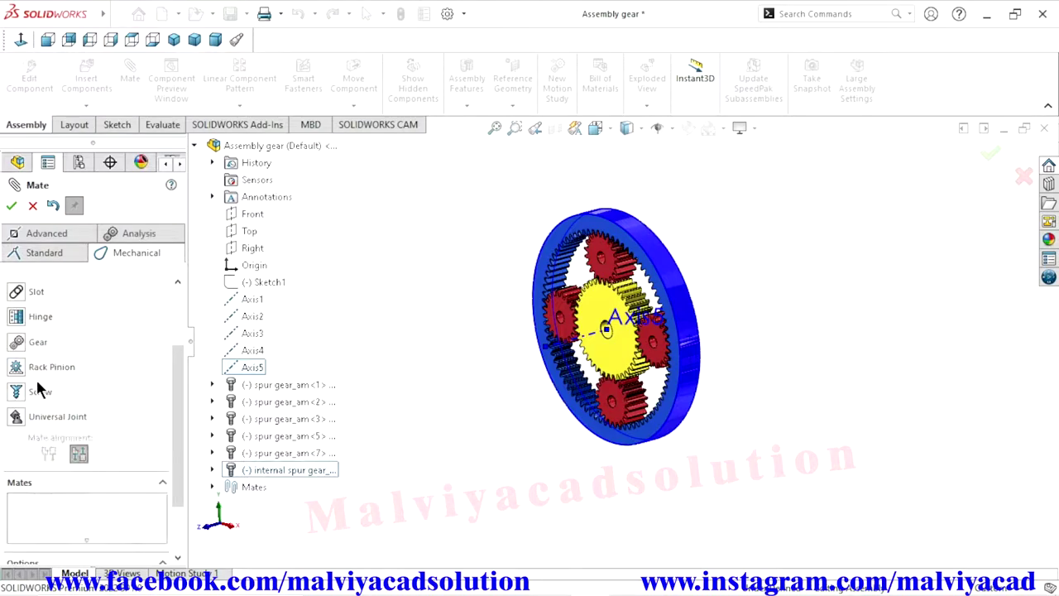
Choose a Gear mate for Axis5 and the ring gear with ratio 80mm : 190mm, moving the Teeth/Diameter label aside.
left_click(17, 343)
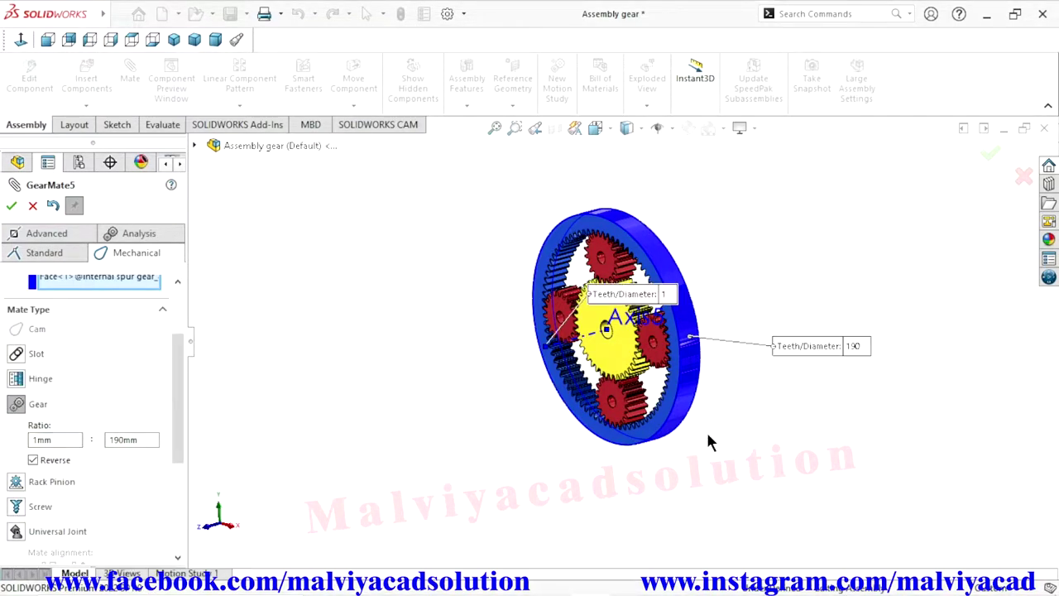
middle_click_drag(703, 315, 720, 411)
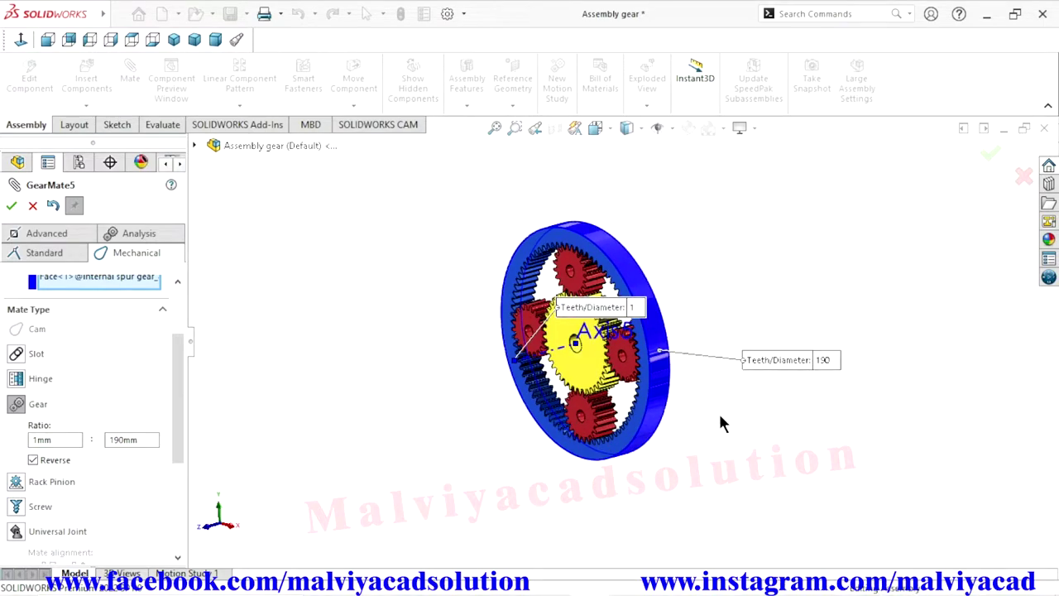
scroll(699, 374, "down", 3)
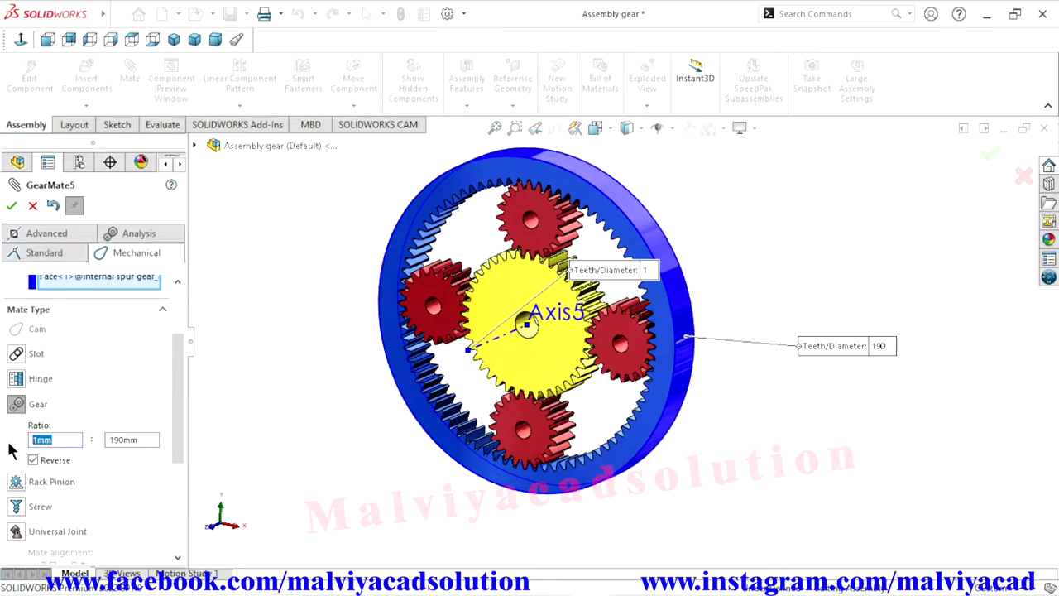
type("80")
key("Return")
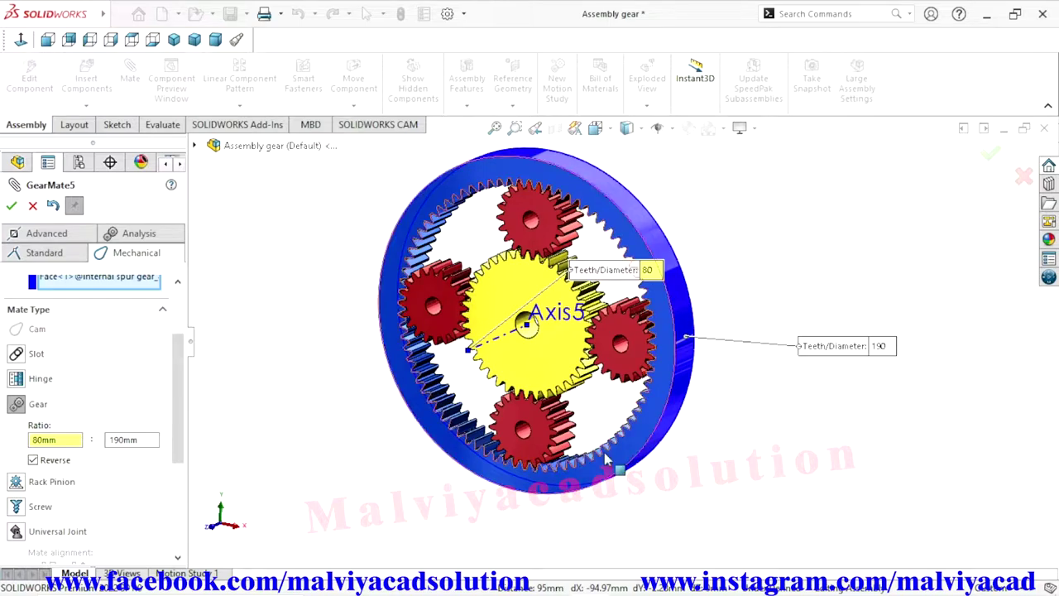
left_click_drag(619, 273, 325, 482)
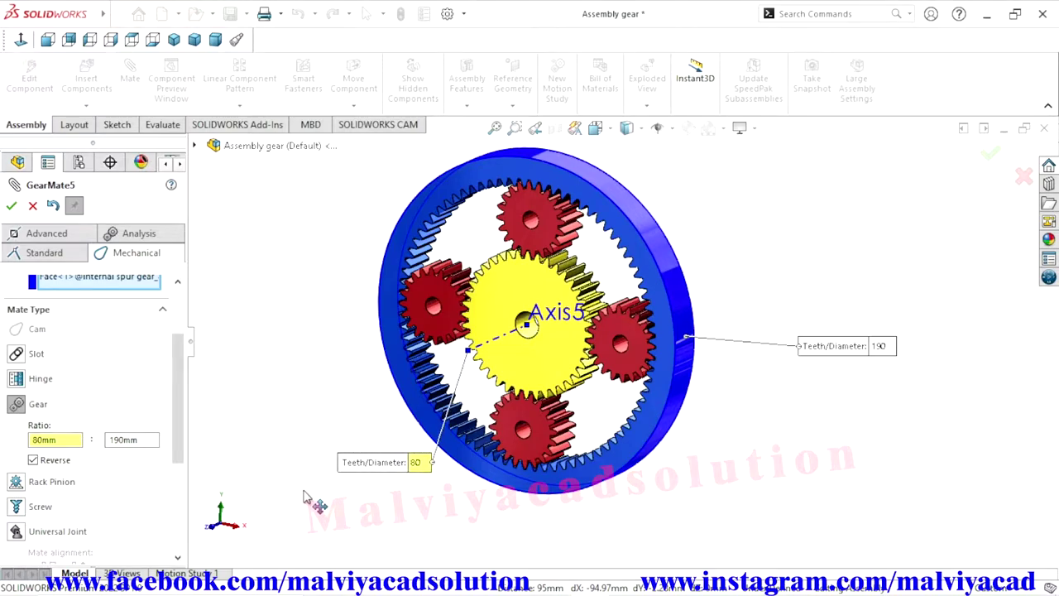
left_click_drag(325, 481, 300, 503)
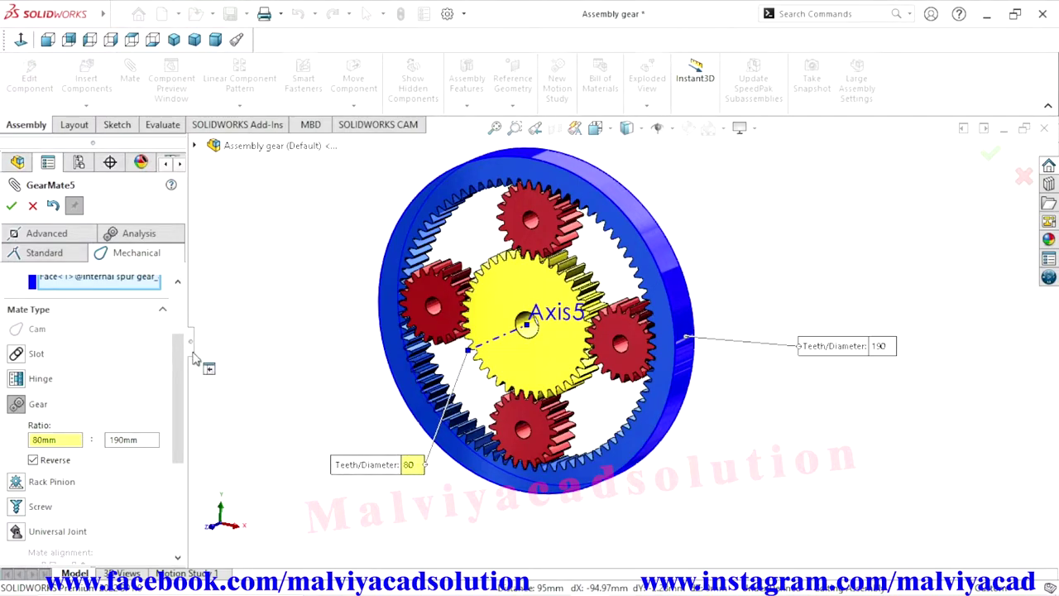
left_click_drag(177, 378, 177, 343)
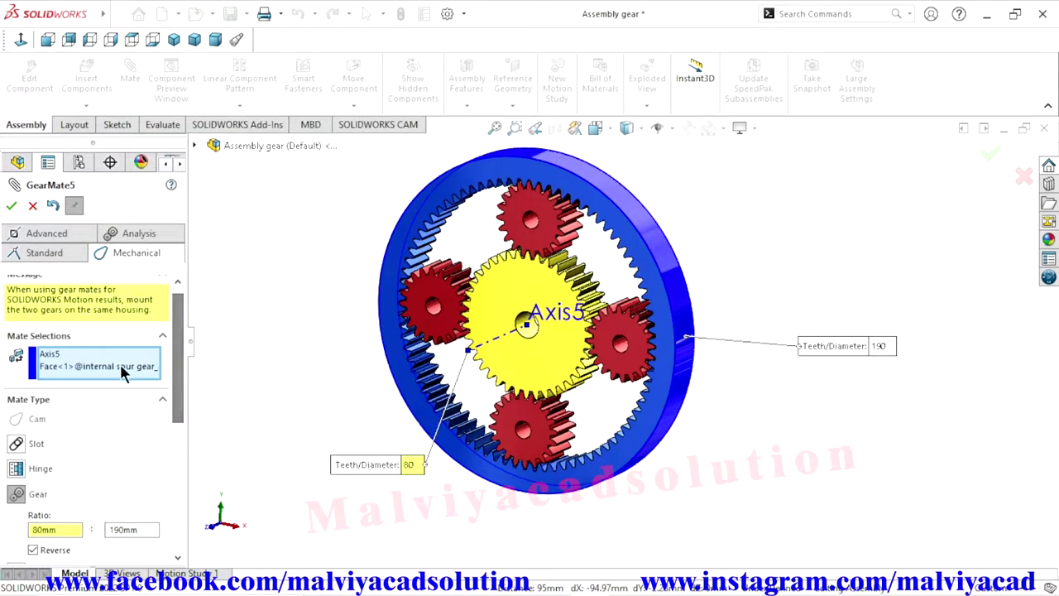
Replace Axis5 in the mate selections with the right red planet gear's face.
right_click(48, 356)
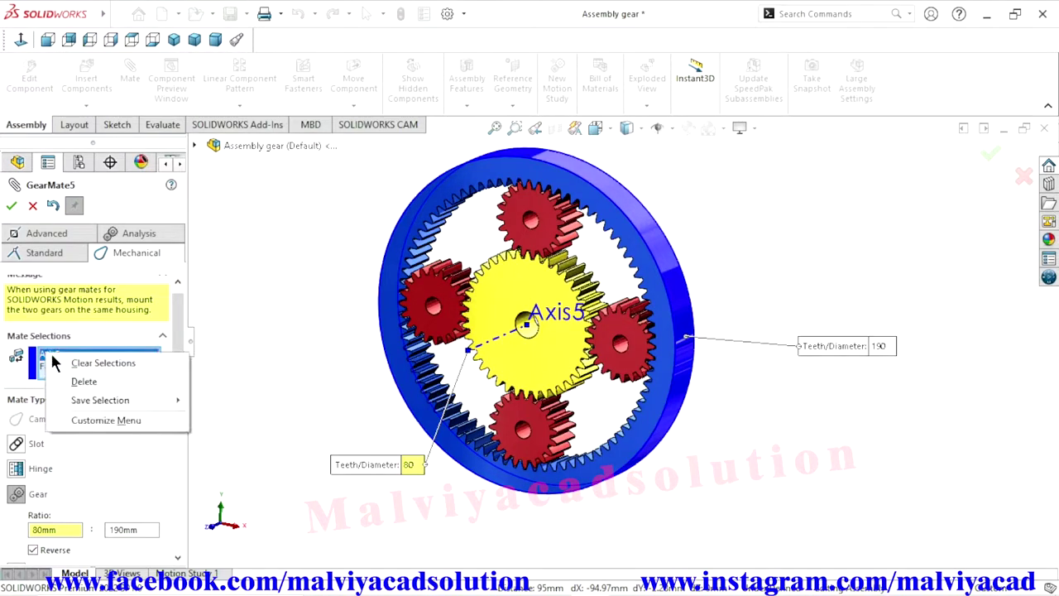
left_click(78, 378)
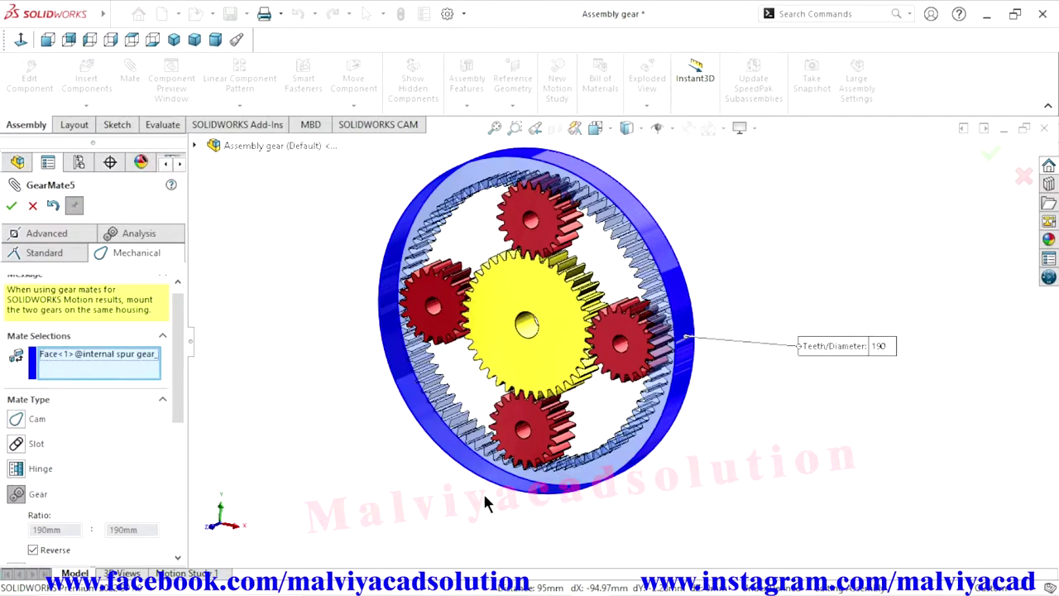
scroll(742, 430, "down", 2)
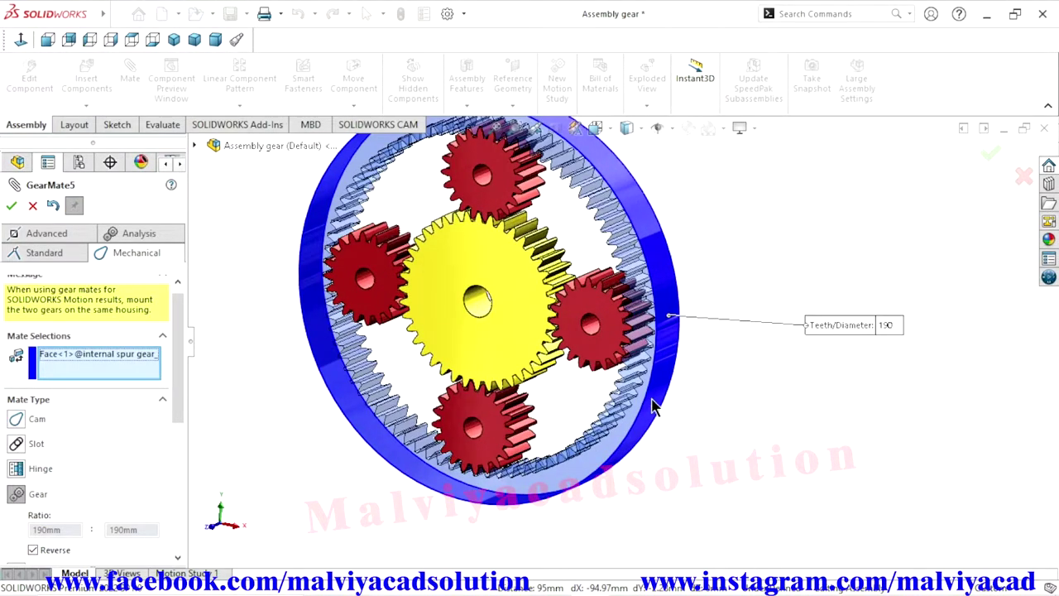
left_click(593, 329)
scroll(595, 330, "up", 3)
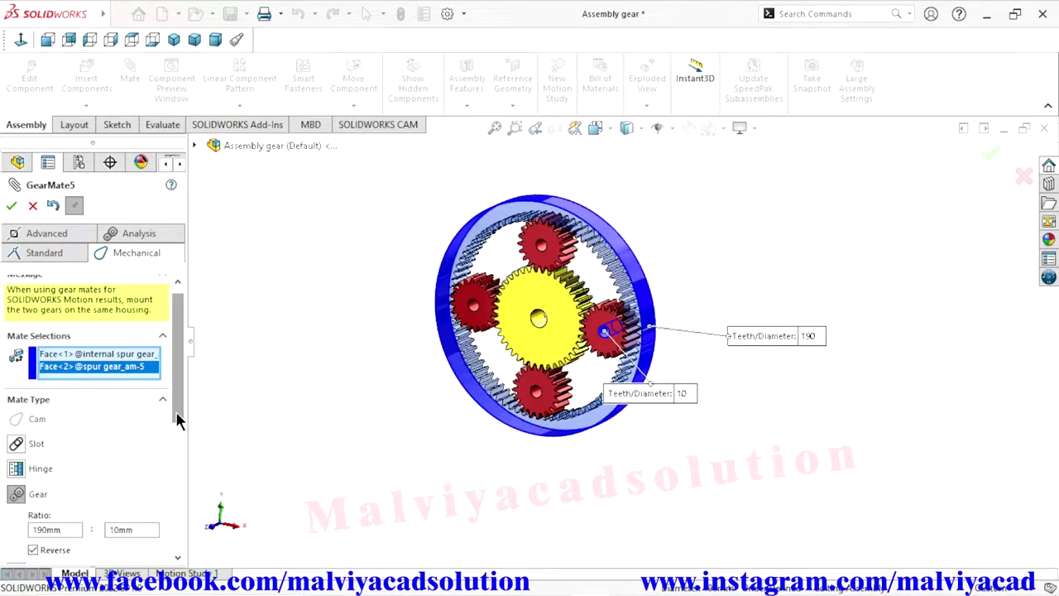
Set the gear mate ratio to 80mm for the ring gear and 20mm for the planet.
left_click_drag(175, 411, 166, 451)
left_click_drag(76, 464, 2, 468)
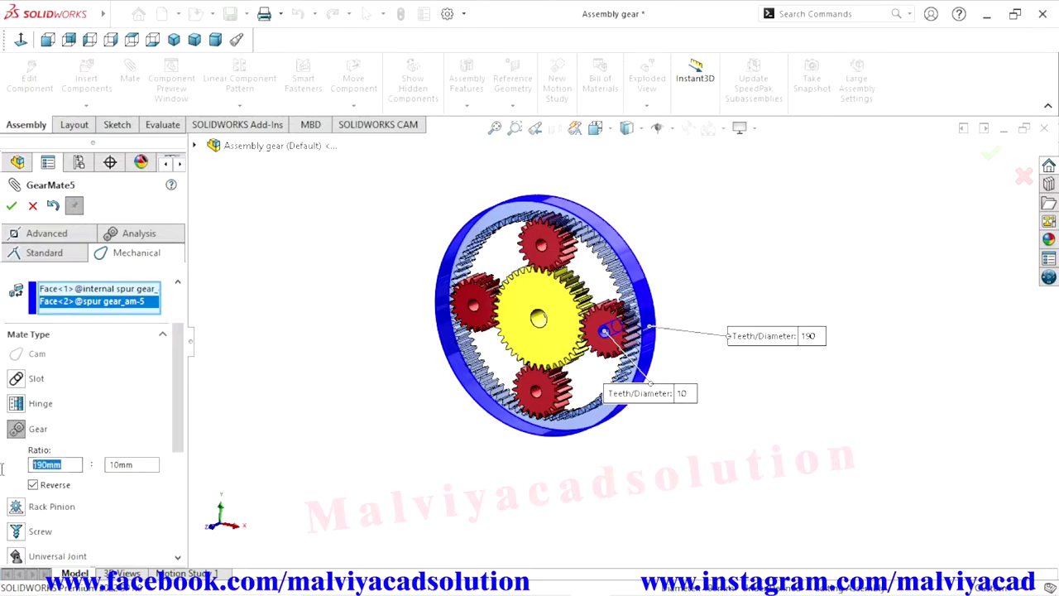
type("80")
key("Tab")
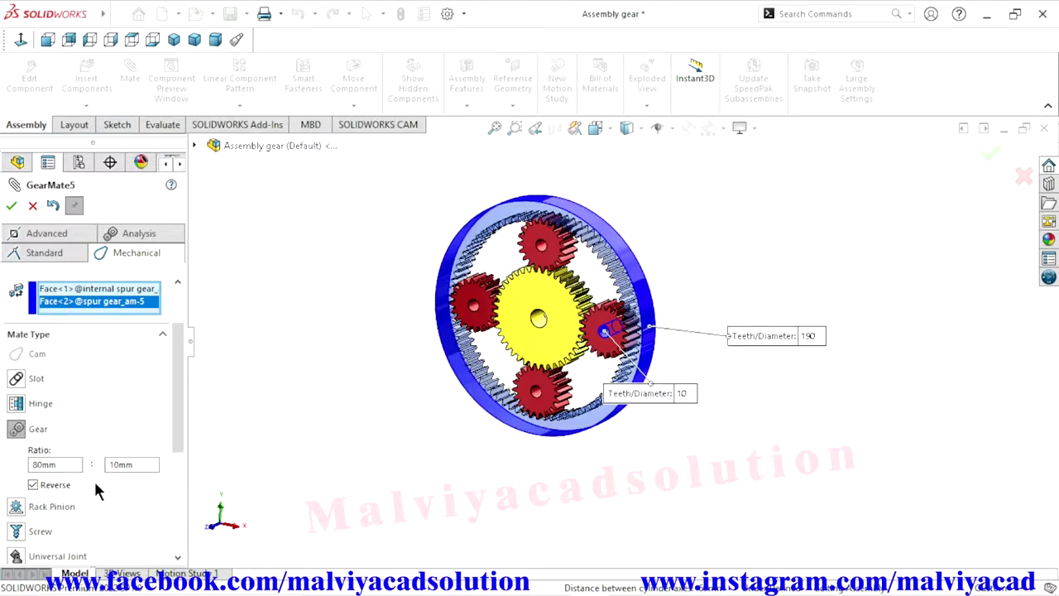
left_click_drag(143, 465, 107, 463)
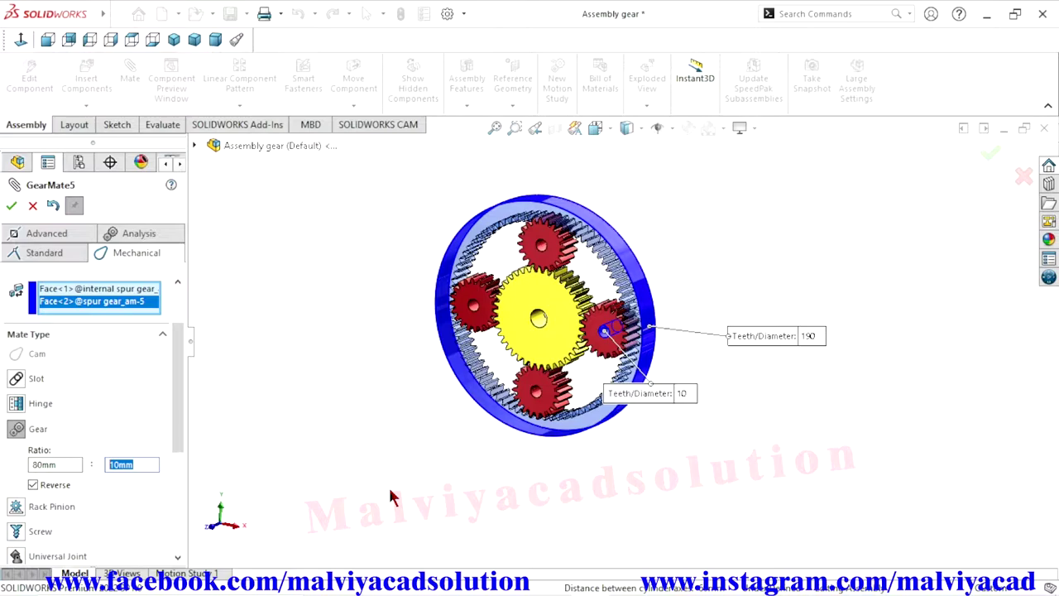
type("20")
key("Return")
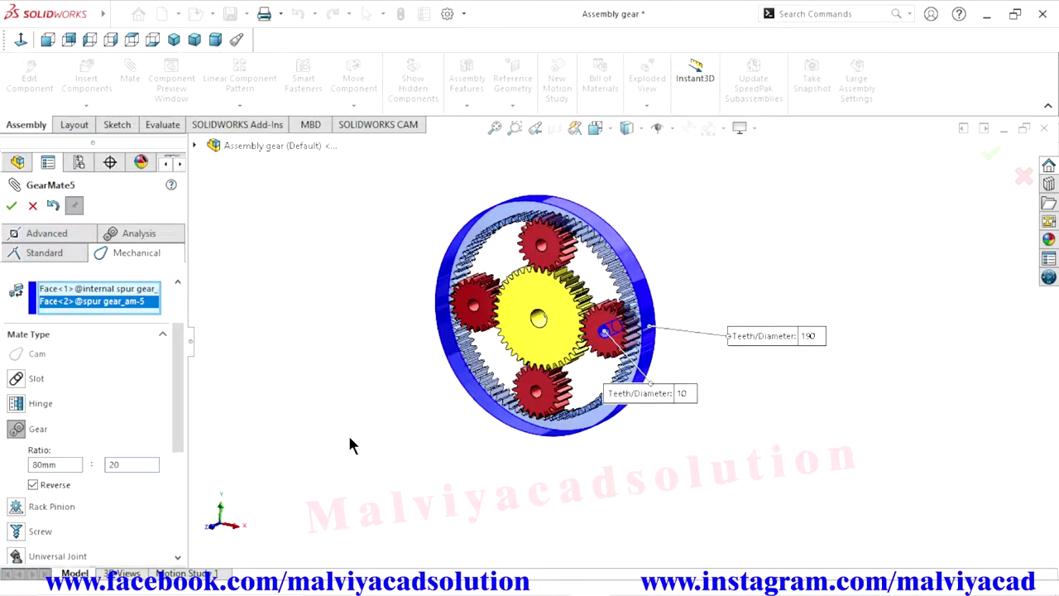
Set the ring gear's Teeth/Diameter callout on the model to 80.
scroll(737, 396, "down", 3)
scroll(737, 395, "up", 2)
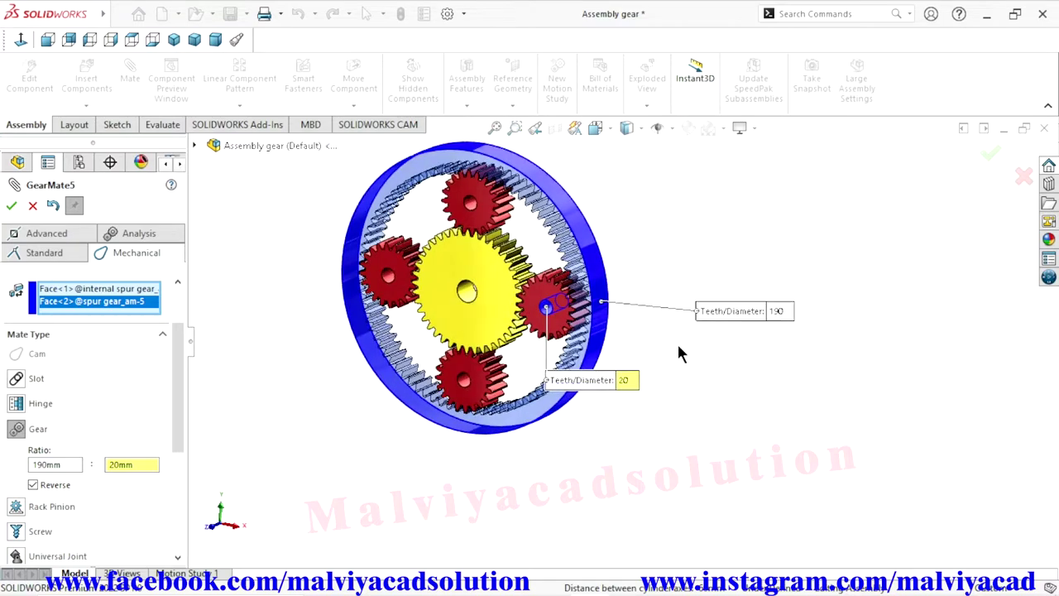
double_click(779, 312)
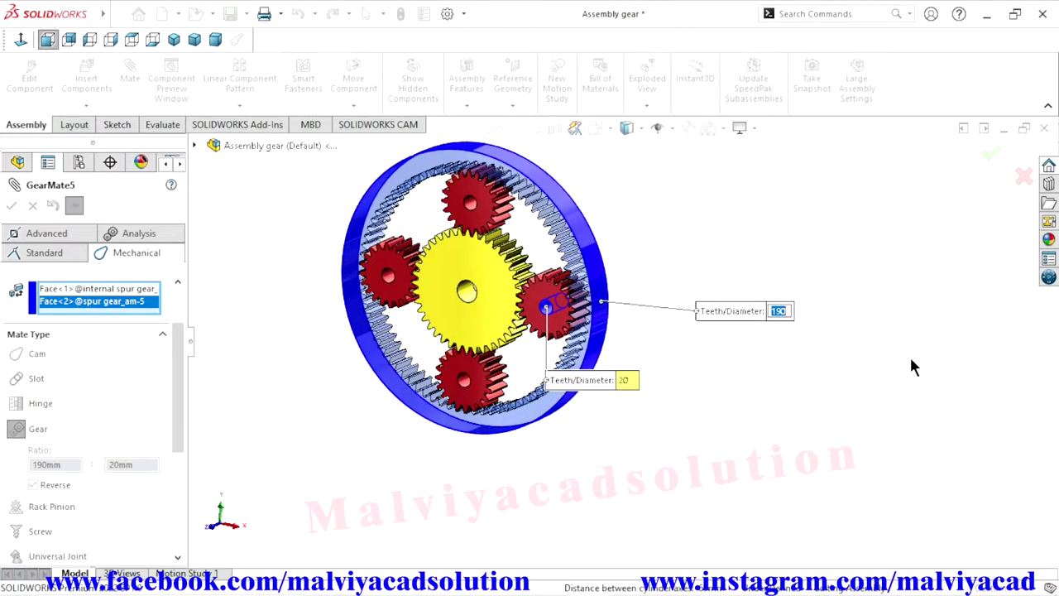
type("80")
key("Return")
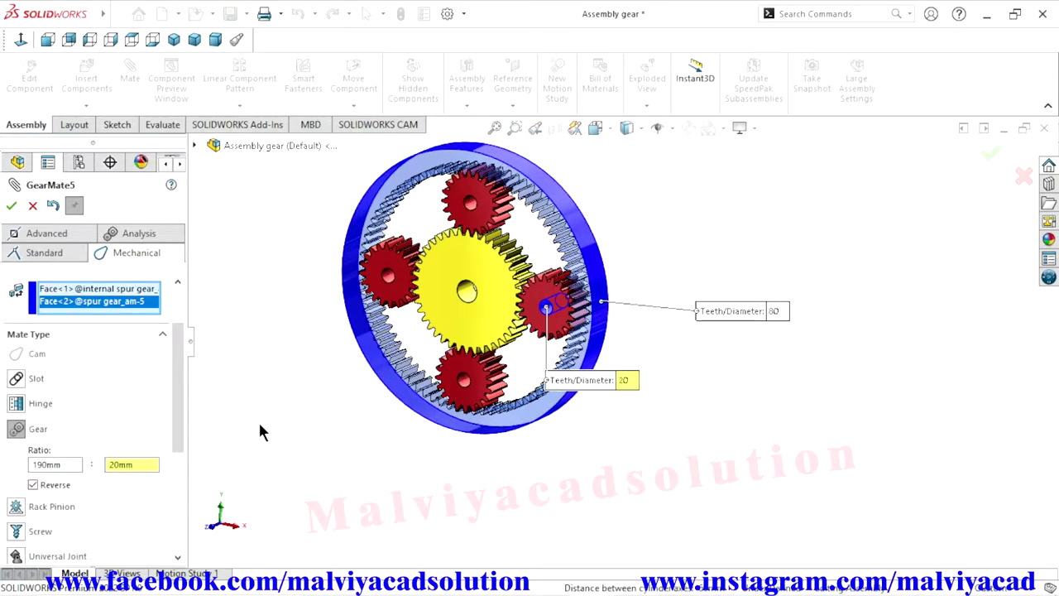
scroll(555, 471, "up", 3)
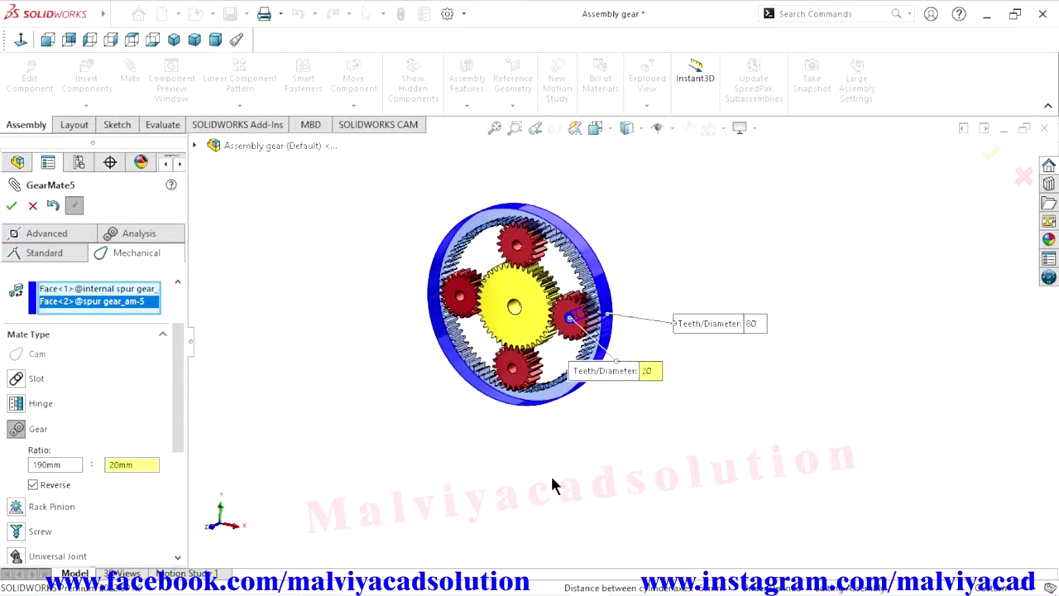
scroll(322, 360, "down", 2)
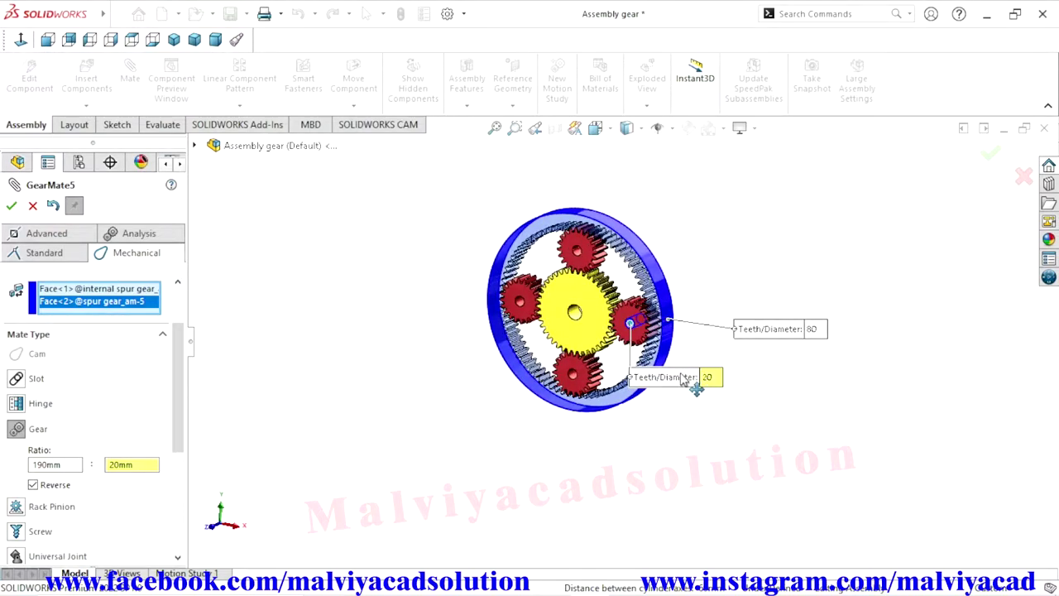
Move the 20 callout lower and re-enter 80mm in the reverted first ratio field.
left_click_drag(694, 383, 688, 466)
scroll(680, 332, "down", 3)
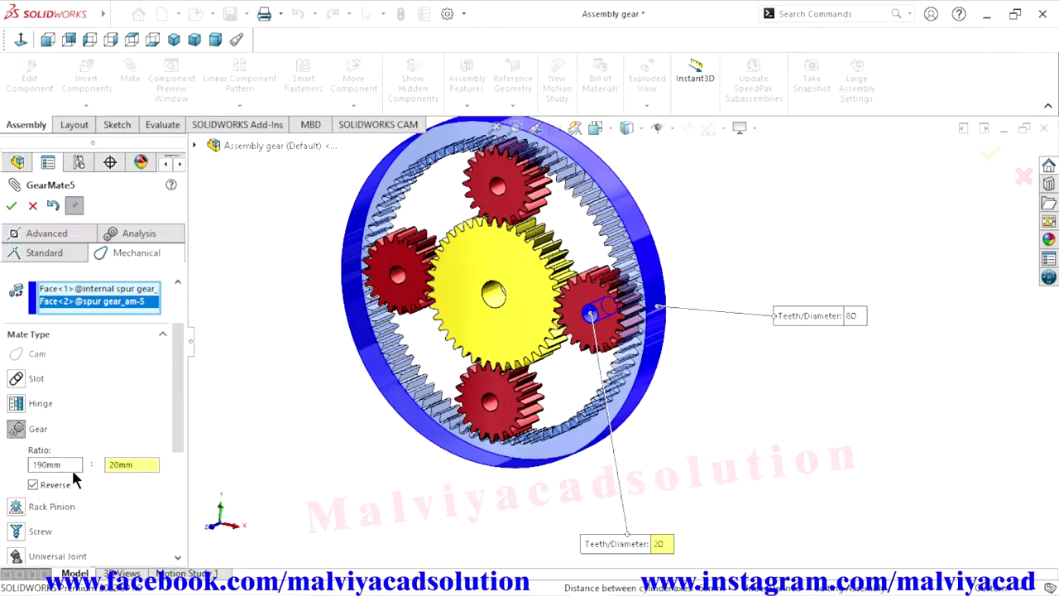
left_click_drag(75, 464, 3, 446)
type("80")
key("Return")
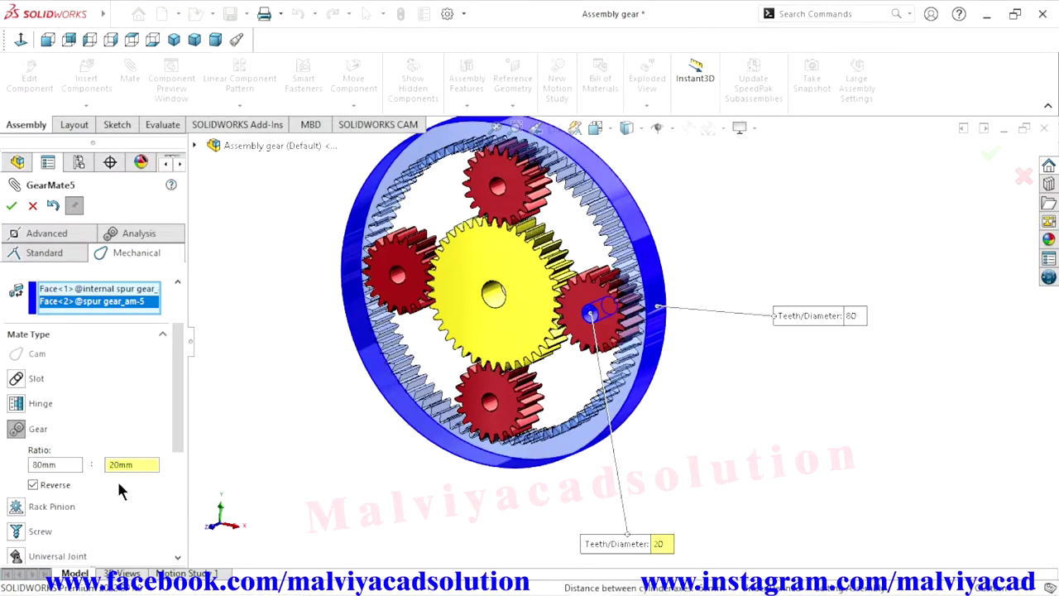
Clear the mate selections, then pick the ring gear face and the right planet's hole.
right_click(95, 304)
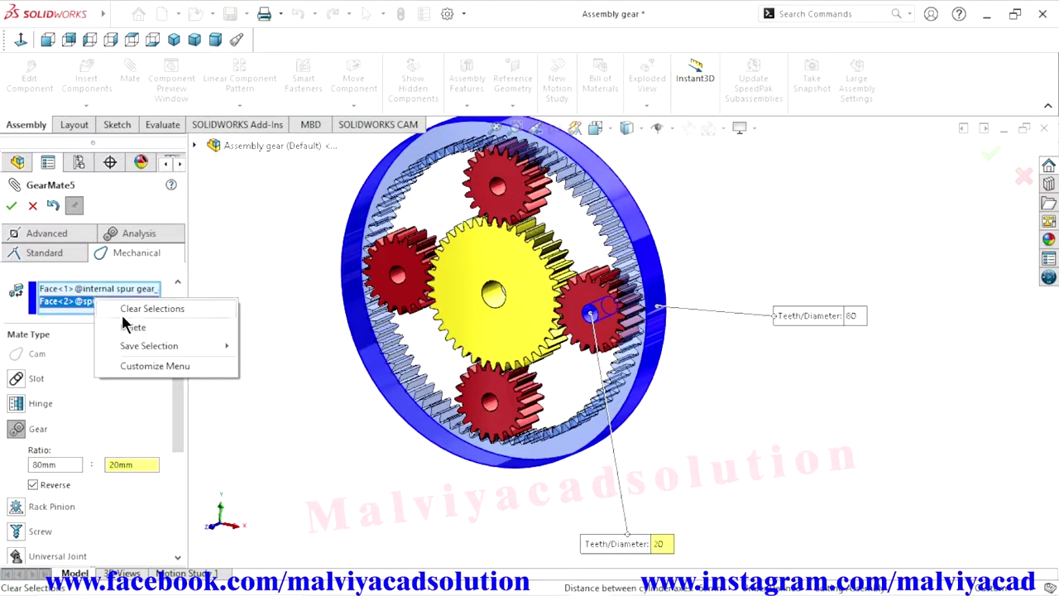
left_click(124, 310)
scroll(716, 385, "down", 3)
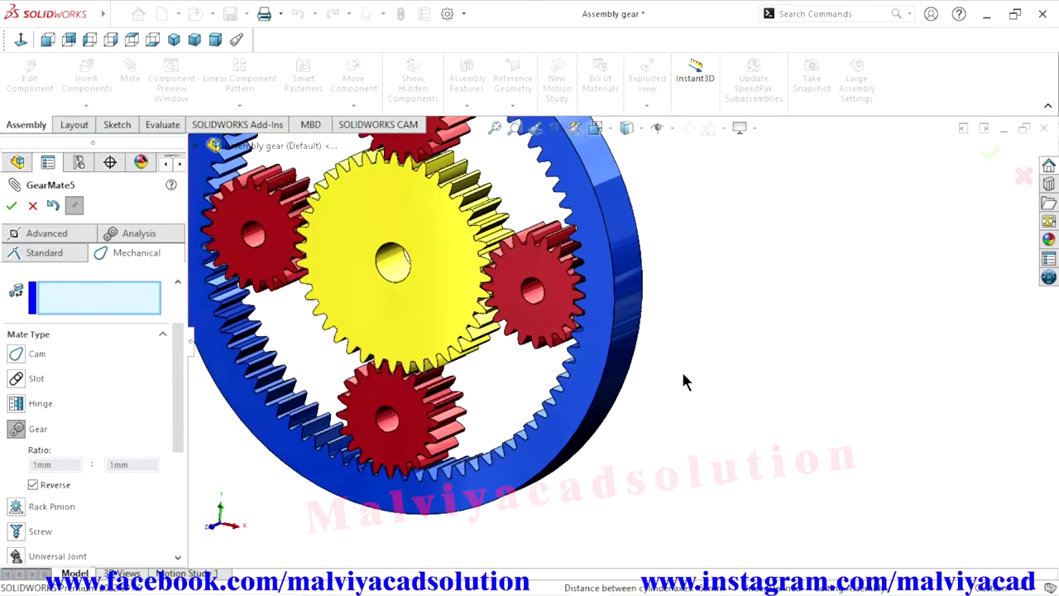
left_click(630, 312)
scroll(713, 410, "up", 3)
scroll(579, 348, "down", 2)
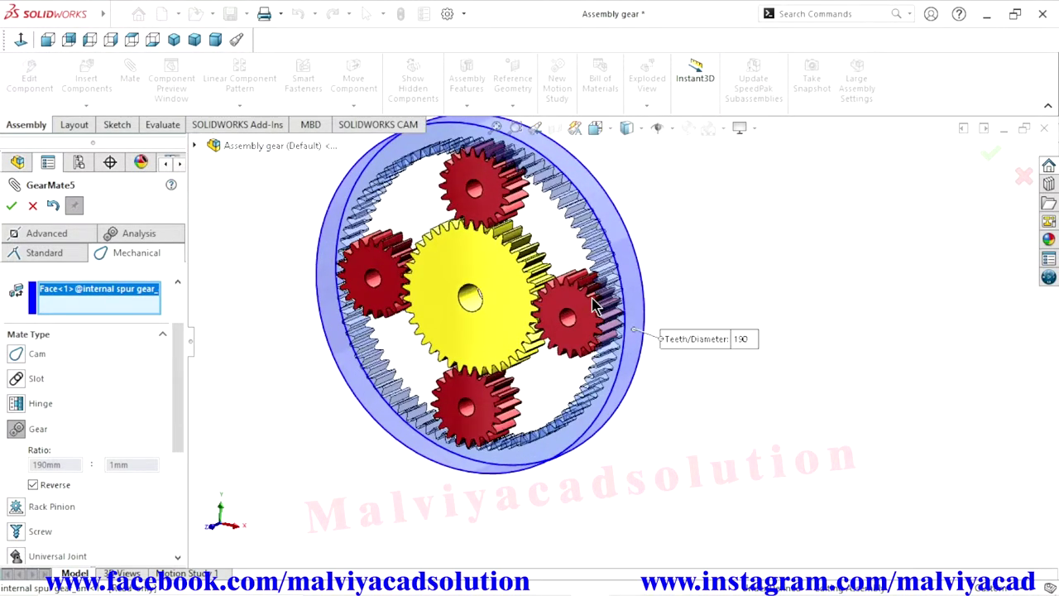
scroll(562, 331, "down", 2)
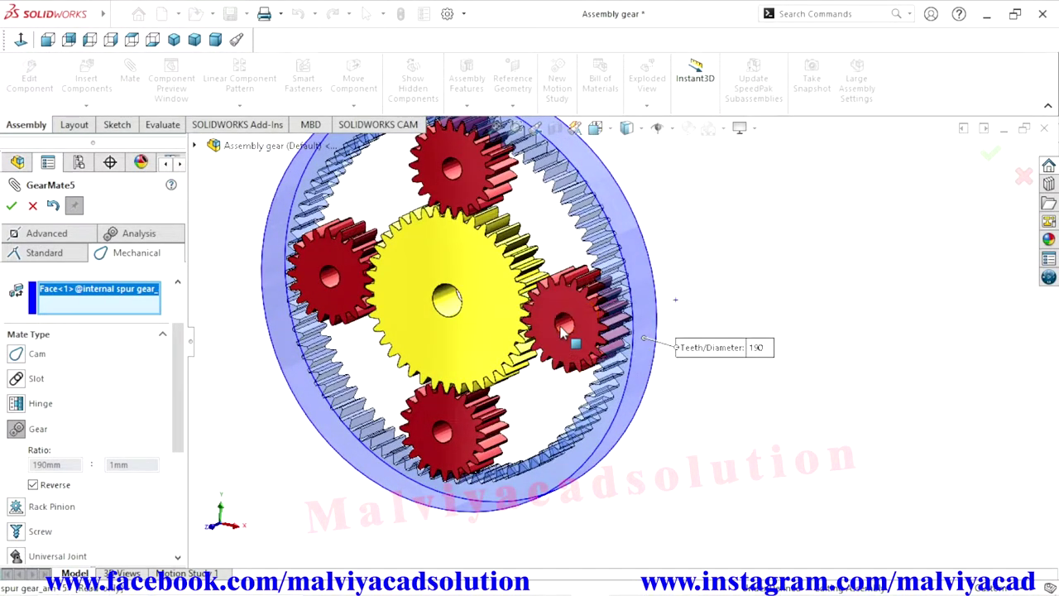
left_click(561, 324)
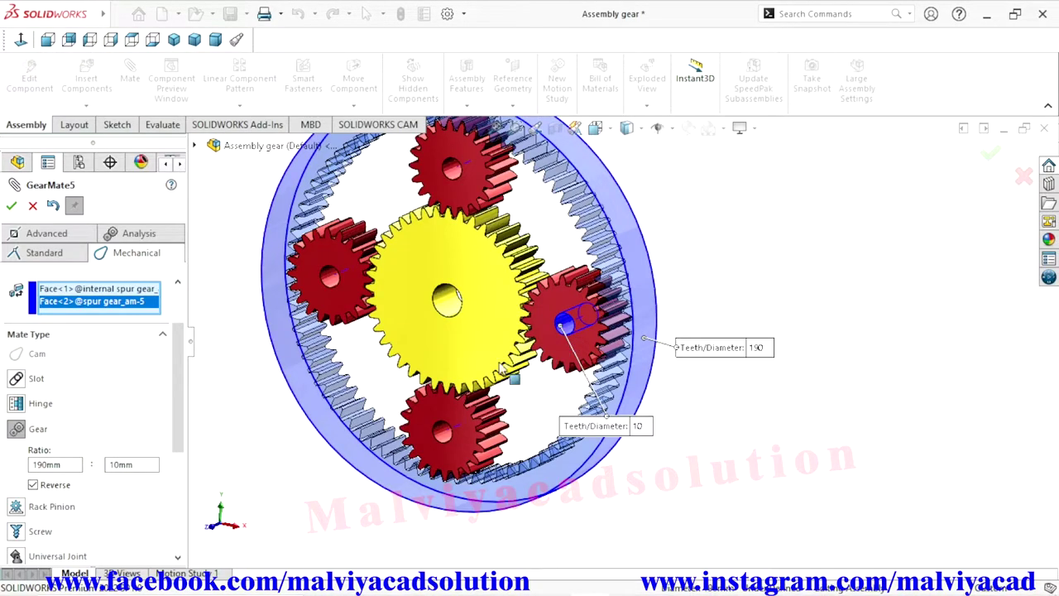
Set the ratio to 80mm : 20mm and accept the gear mate.
double_click(73, 466)
type("80")
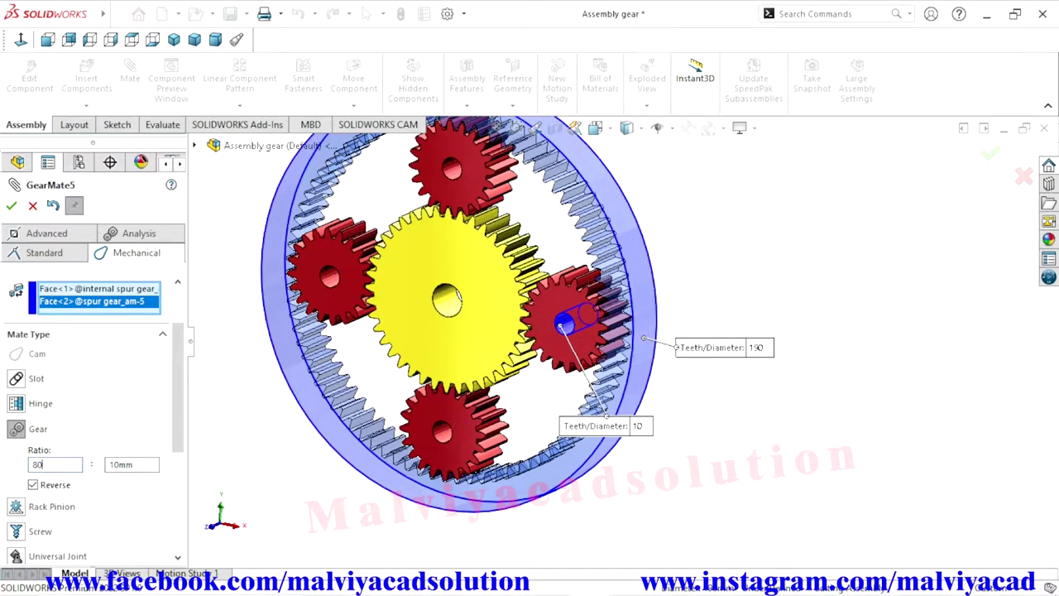
key("Tab")
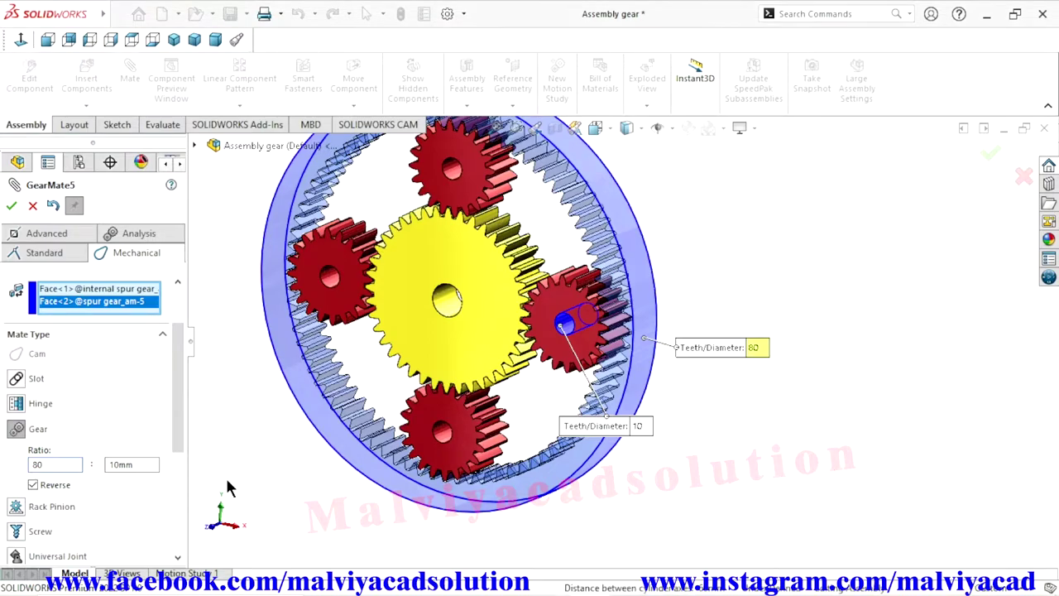
double_click(141, 465)
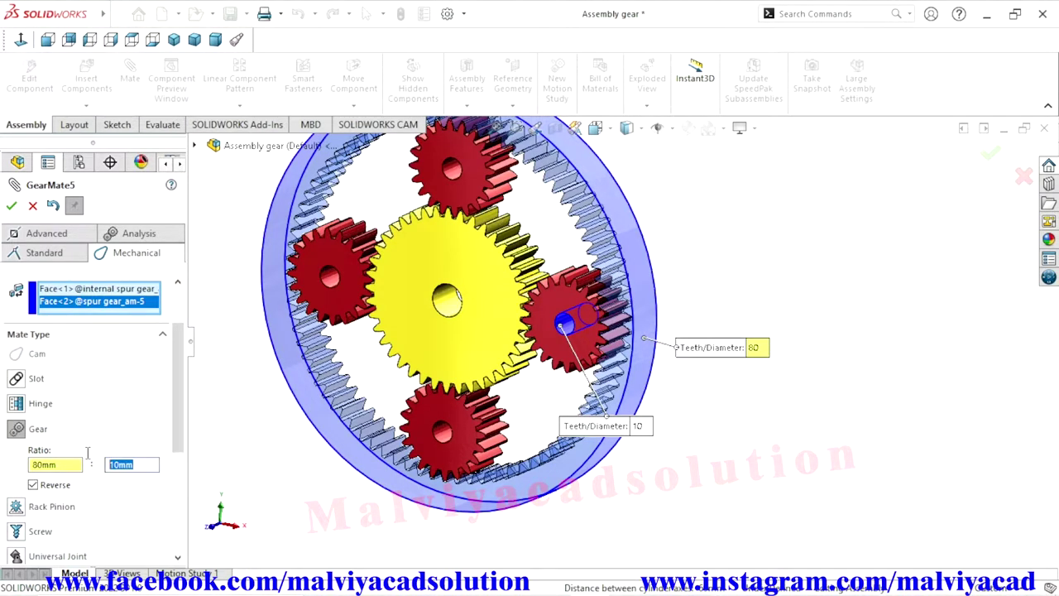
type("20")
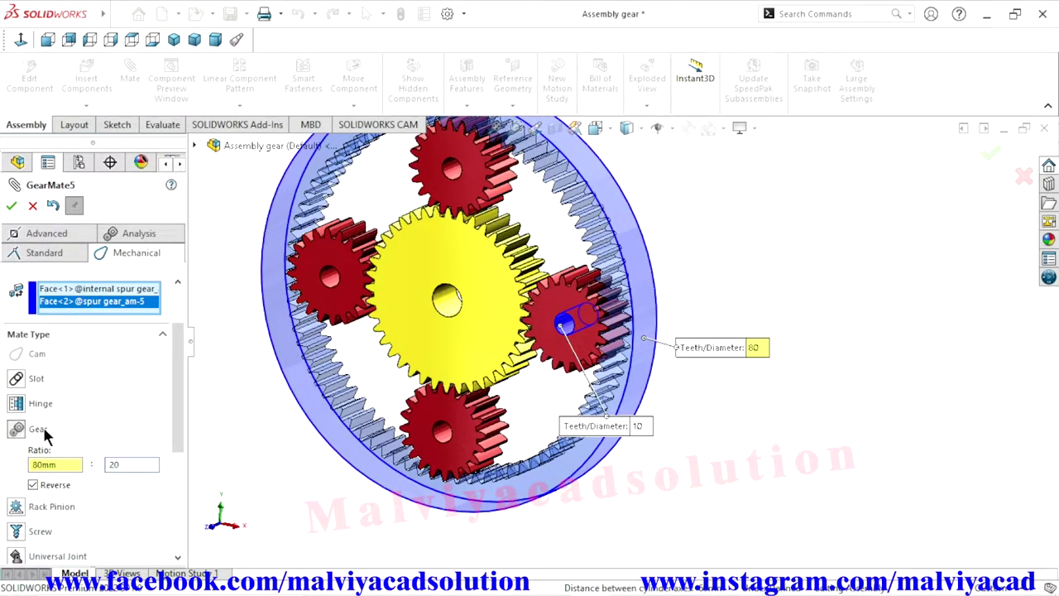
key("Tab")
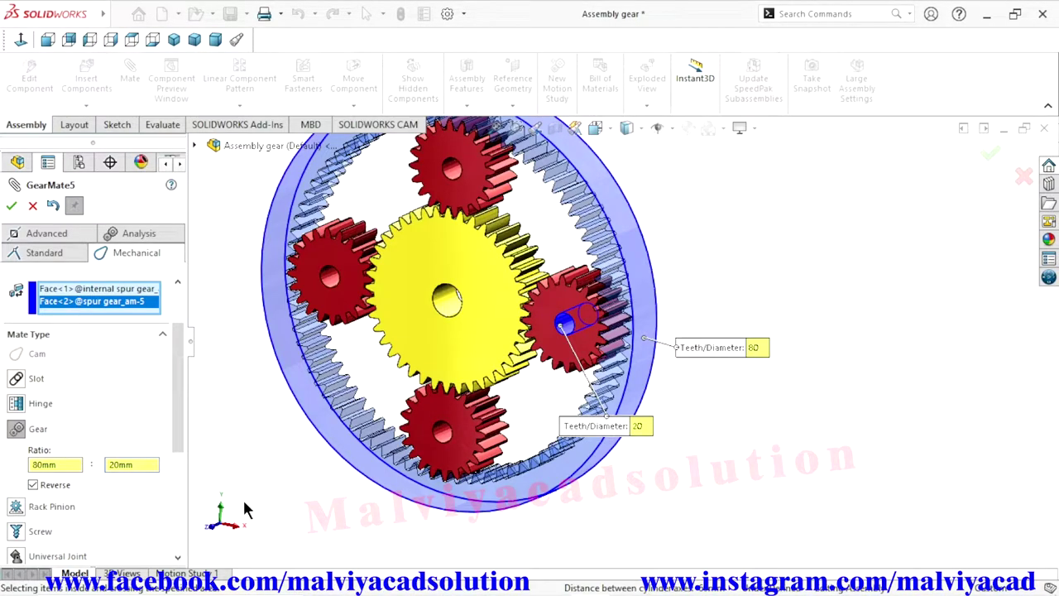
left_click(12, 207)
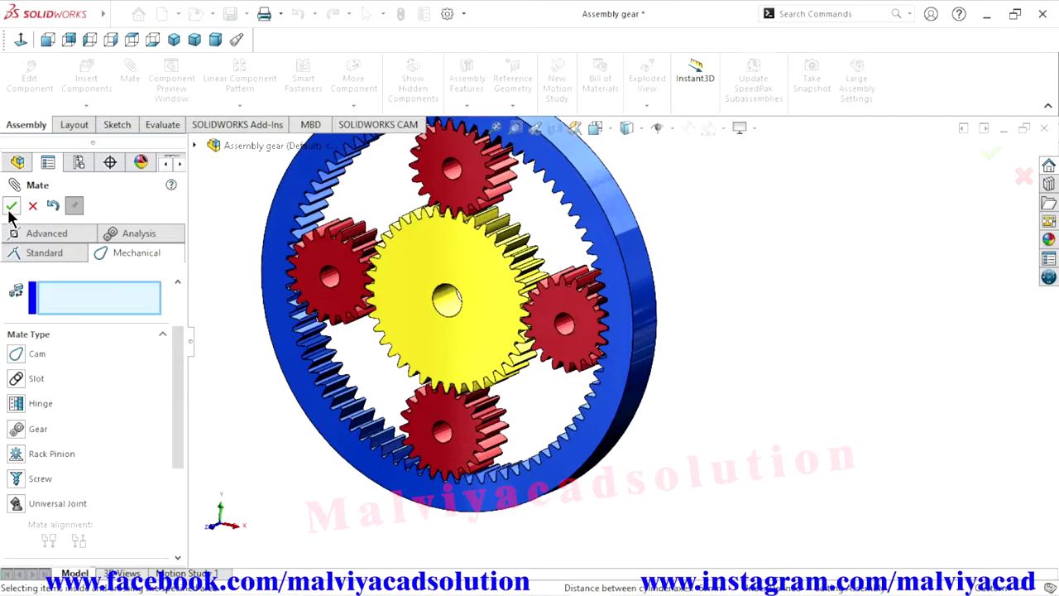
Close the Mate dialog and view the assembly from the Front.
key("Escape")
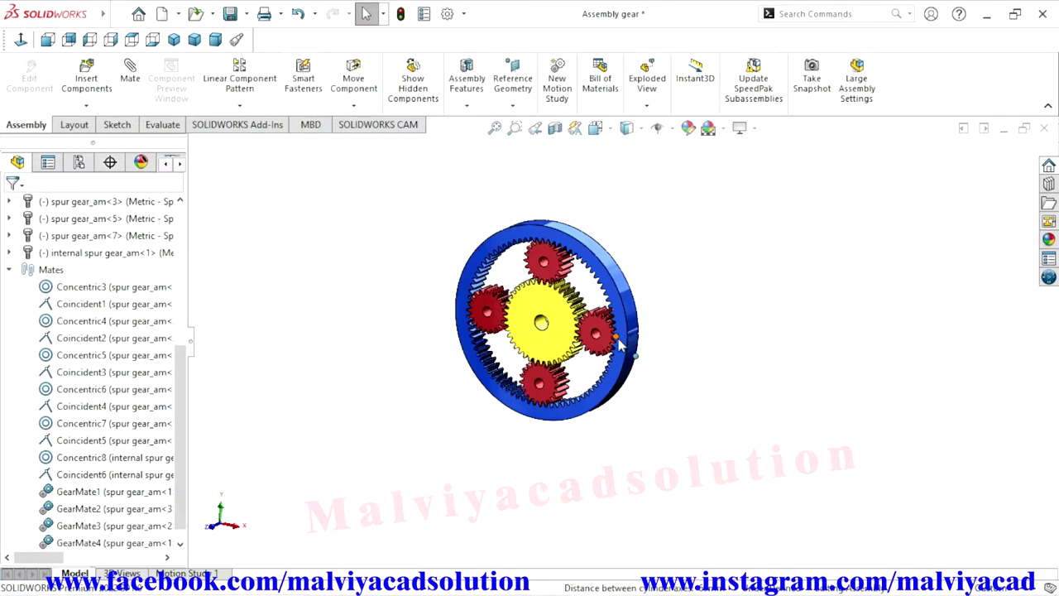
middle_click_drag(620, 341, 698, 329)
key("ctrl+1")
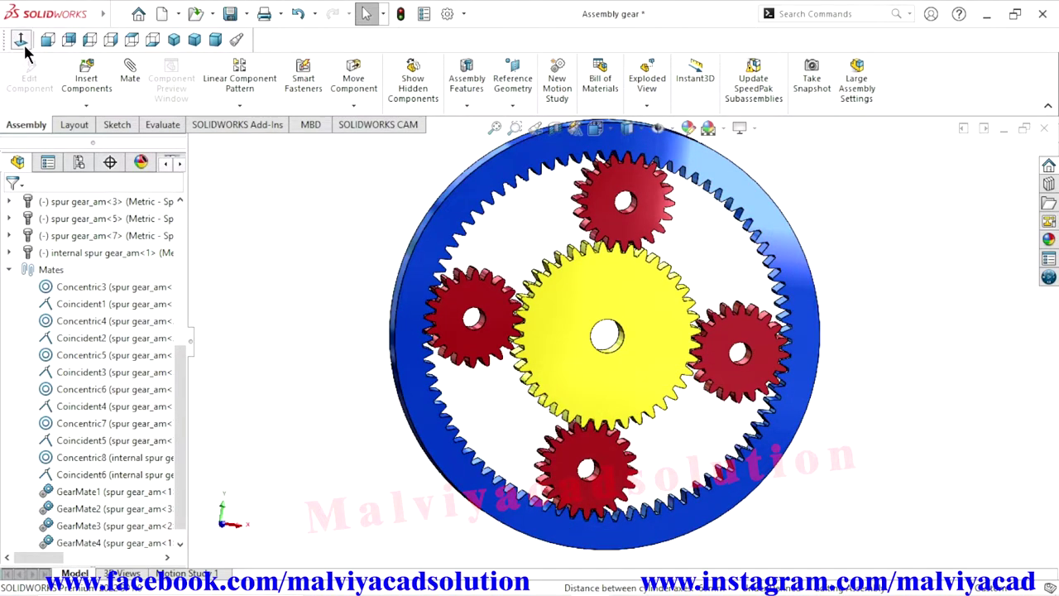
Turn the sun gear with Move Component to check the planets rotate with it.
left_click(357, 85)
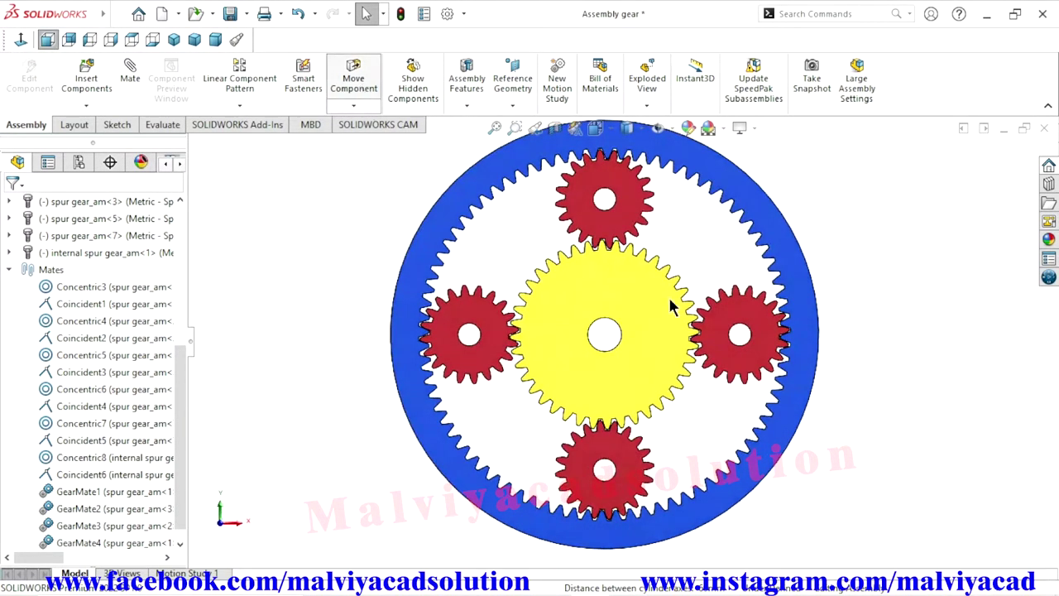
mouse_move(677, 322)
left_mouse_down()
mouse_move(640, 394)
mouse_move(531, 296)
mouse_move(620, 258)
mouse_move(682, 389)
mouse_move(608, 422)
left_mouse_up()
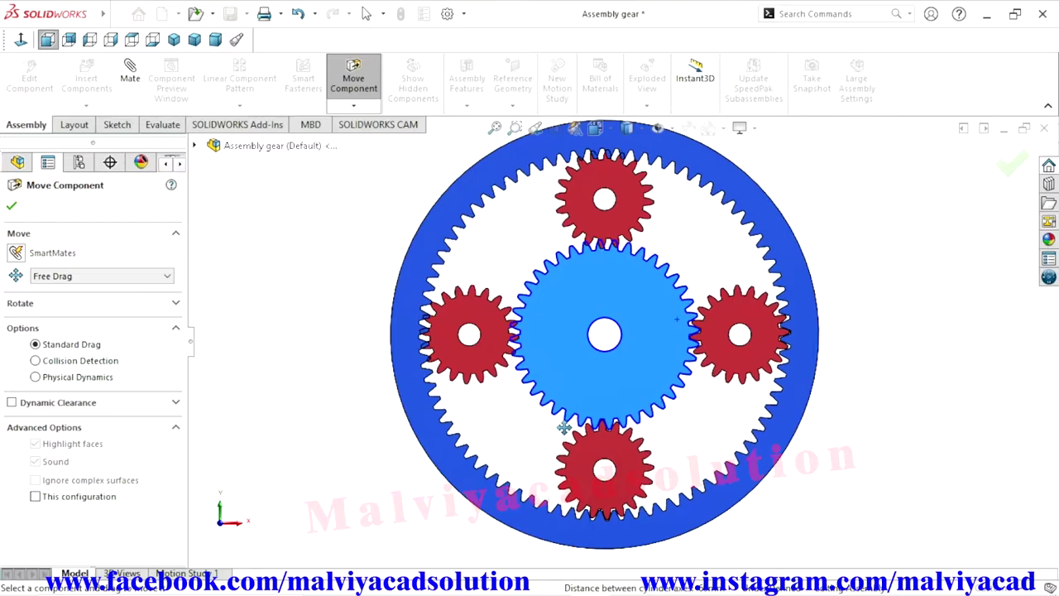
mouse_move(608, 422)
left_mouse_down()
mouse_move(540, 431)
mouse_move(505, 351)
mouse_move(508, 327)
left_mouse_up()
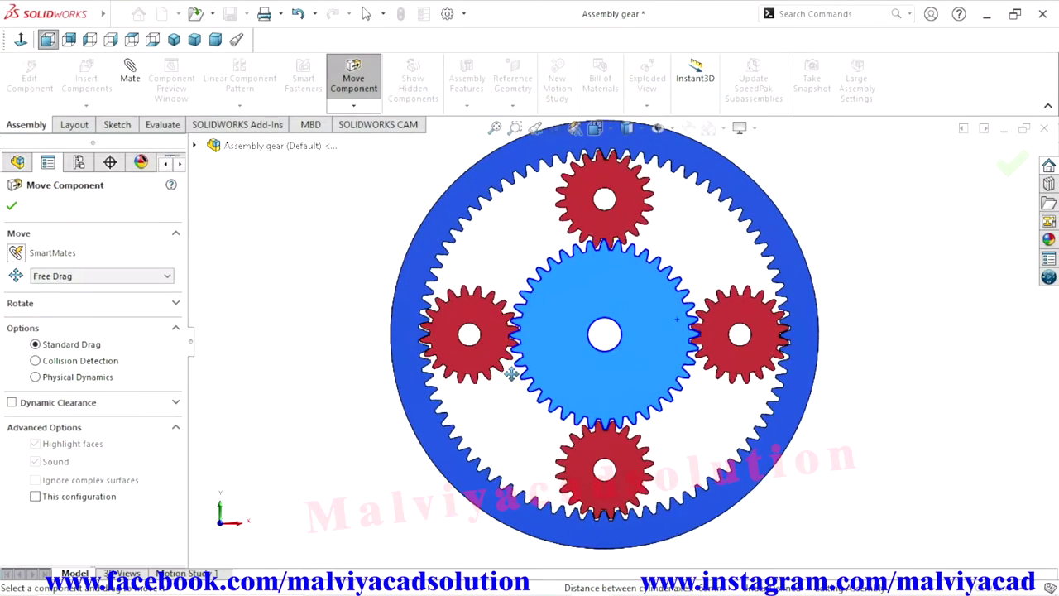
mouse_move(677, 325)
left_mouse_down()
mouse_move(633, 369)
mouse_move(643, 309)
mouse_move(658, 322)
mouse_move(621, 278)
mouse_move(493, 331)
mouse_move(506, 328)
mouse_move(492, 331)
mouse_move(546, 437)
mouse_move(594, 451)
mouse_move(667, 414)
mouse_move(535, 378)
mouse_move(409, 381)
left_mouse_up()
Tilt into a 3-D view, turn the sun gear again, and close Move Component.
middle_click_drag(409, 381, 390, 372)
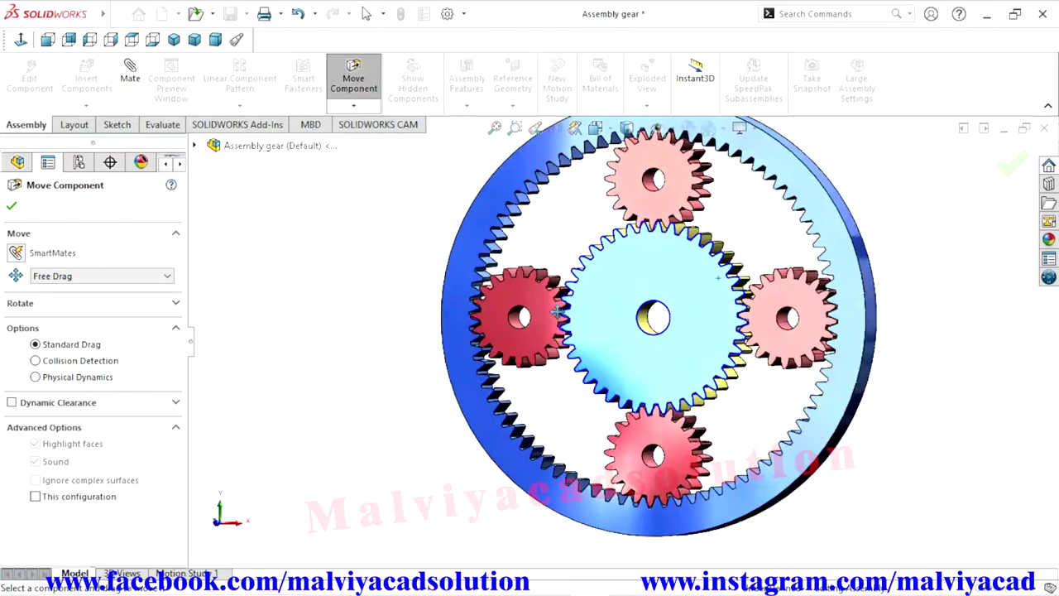
scroll(524, 347, "down", 5)
scroll(387, 382, "up", 3)
scroll(583, 387, "up", 3)
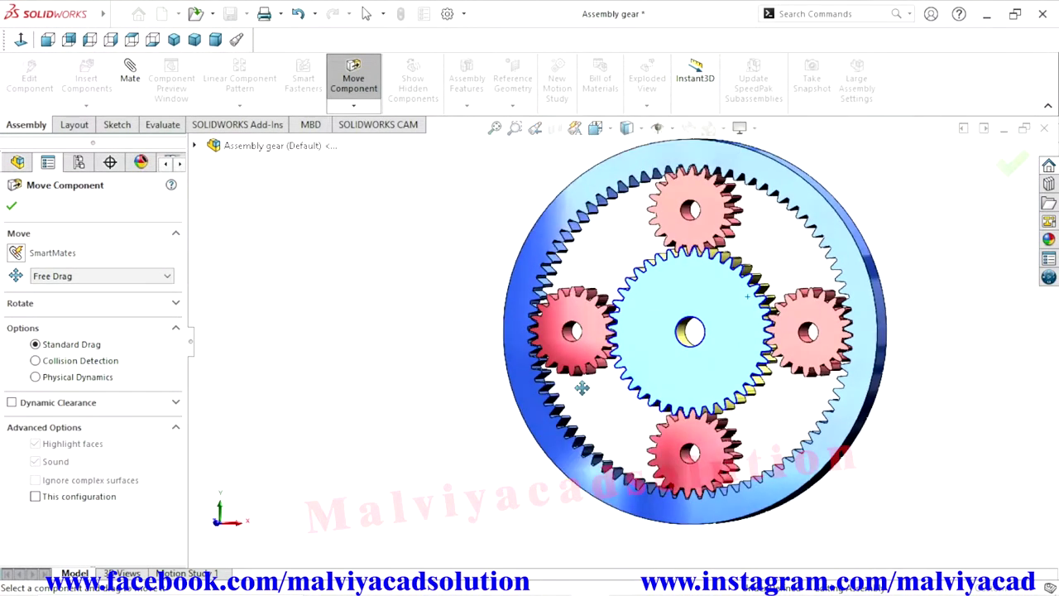
left_click_drag(745, 309, 770, 373)
scroll(571, 349, "down", 2)
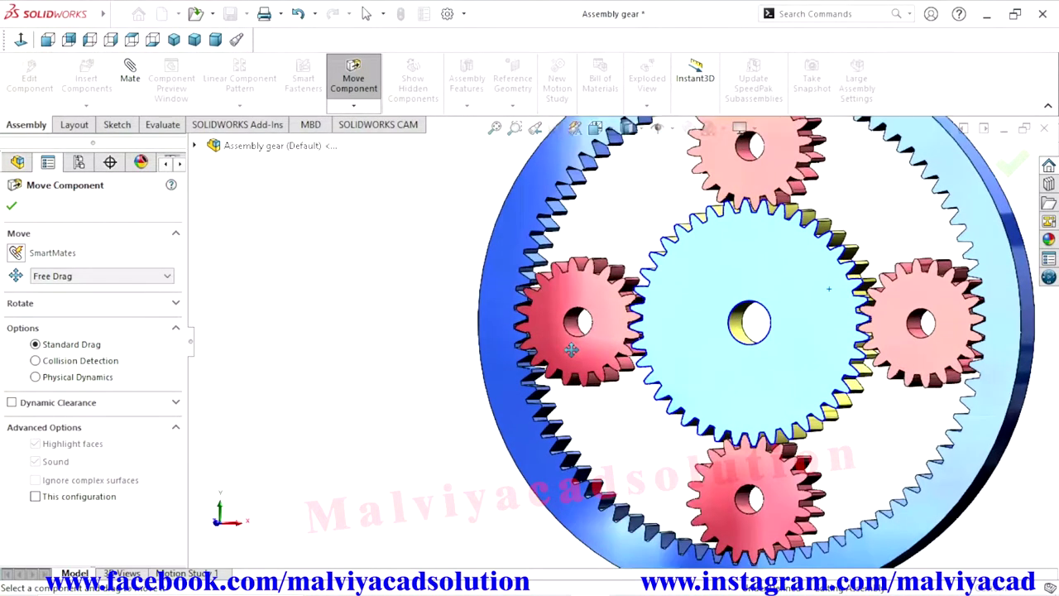
scroll(654, 335, "up", 5)
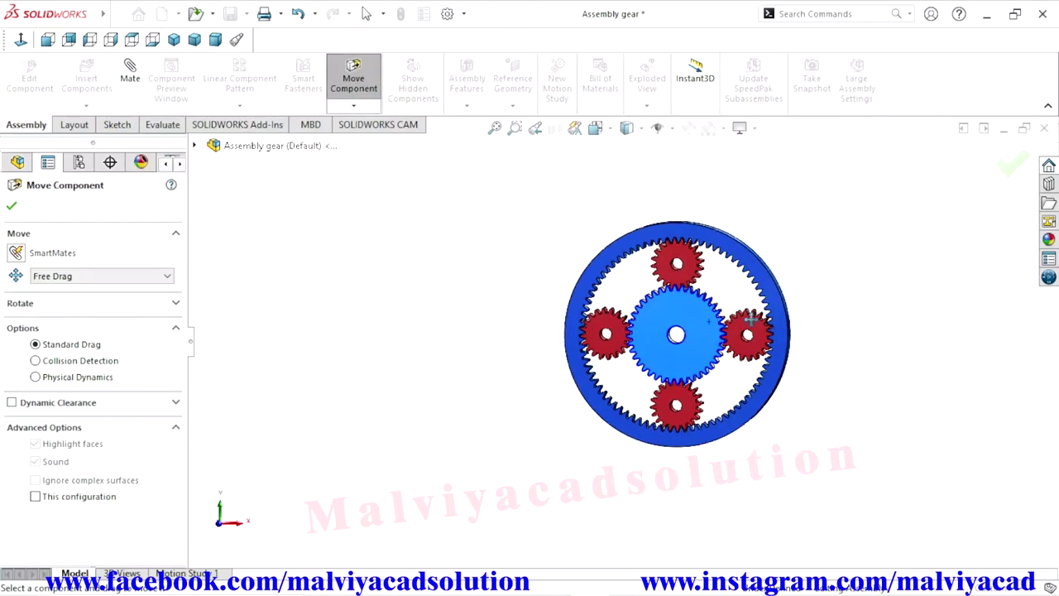
scroll(733, 284, "down", 2)
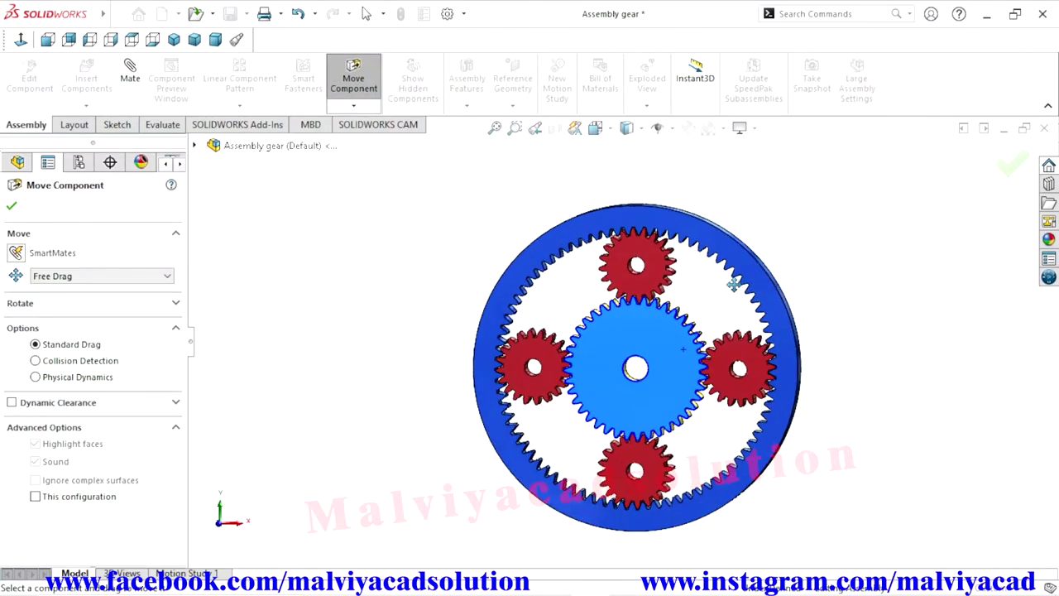
left_click(15, 204)
From the Front view, turn the top planet gear into mesh against the ring gear.
left_click(21, 41)
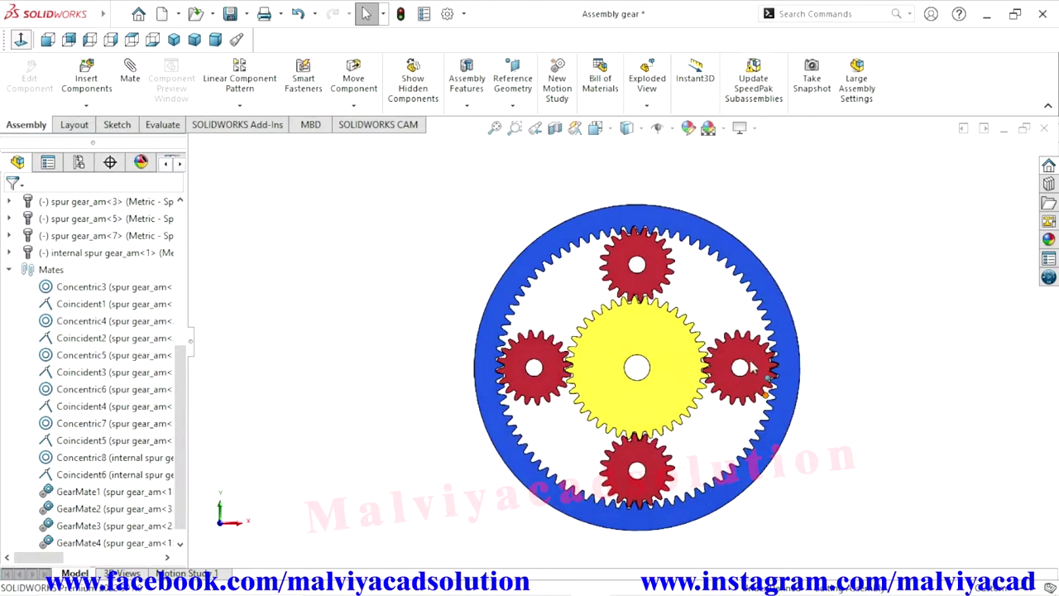
scroll(637, 253, "up", 4)
scroll(636, 252, "up", 4)
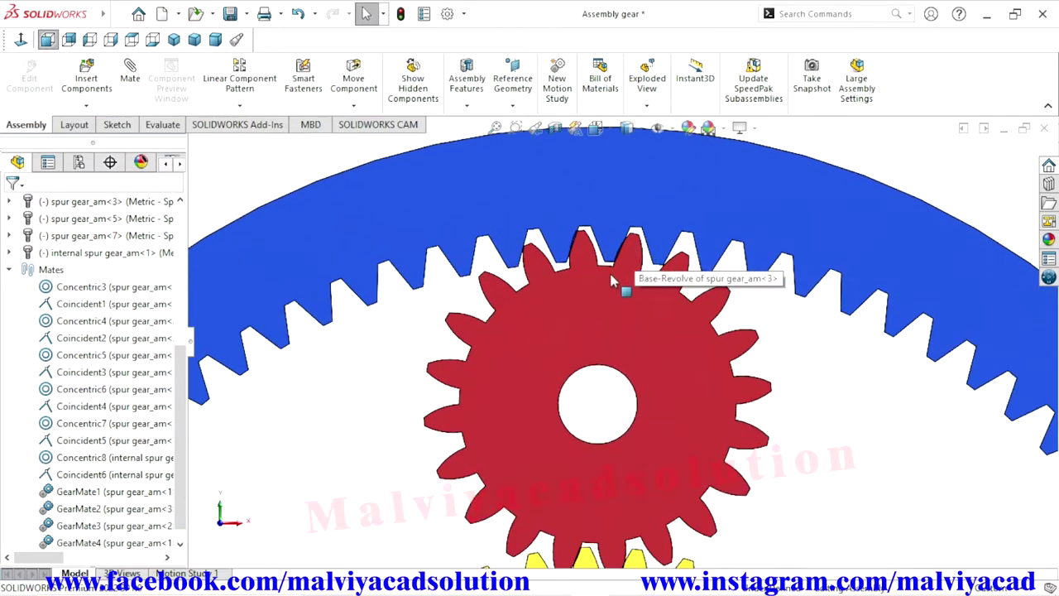
left_click(354, 76)
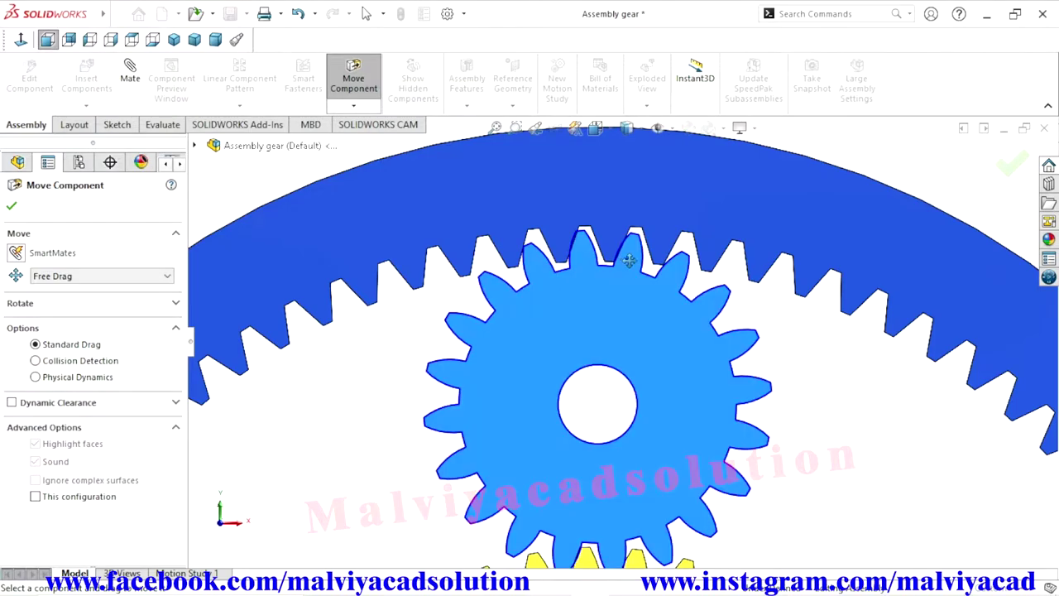
left_click_drag(629, 261, 640, 265)
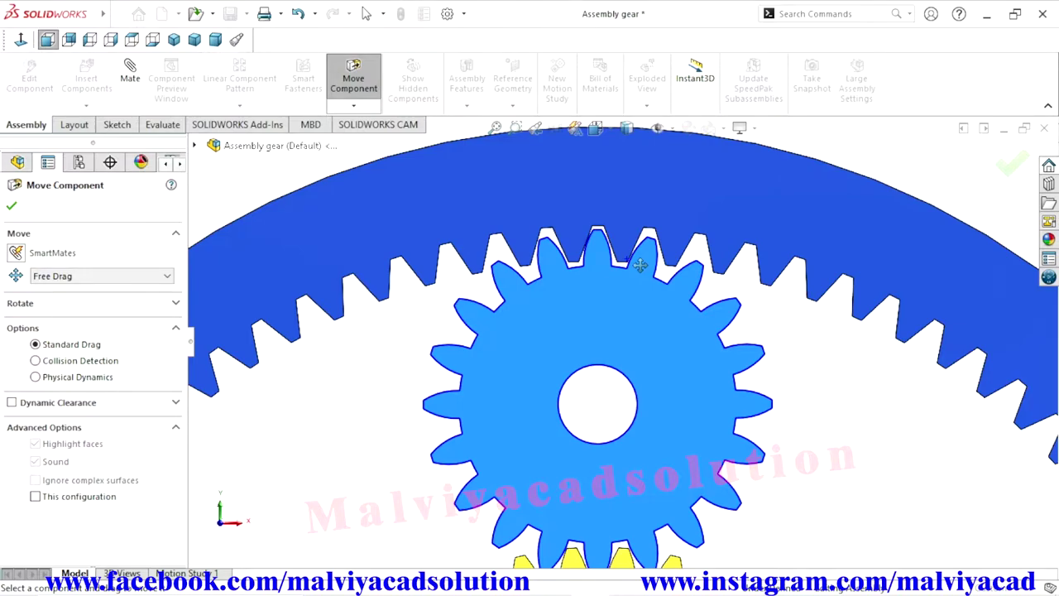
left_click_drag(640, 265, 637, 266)
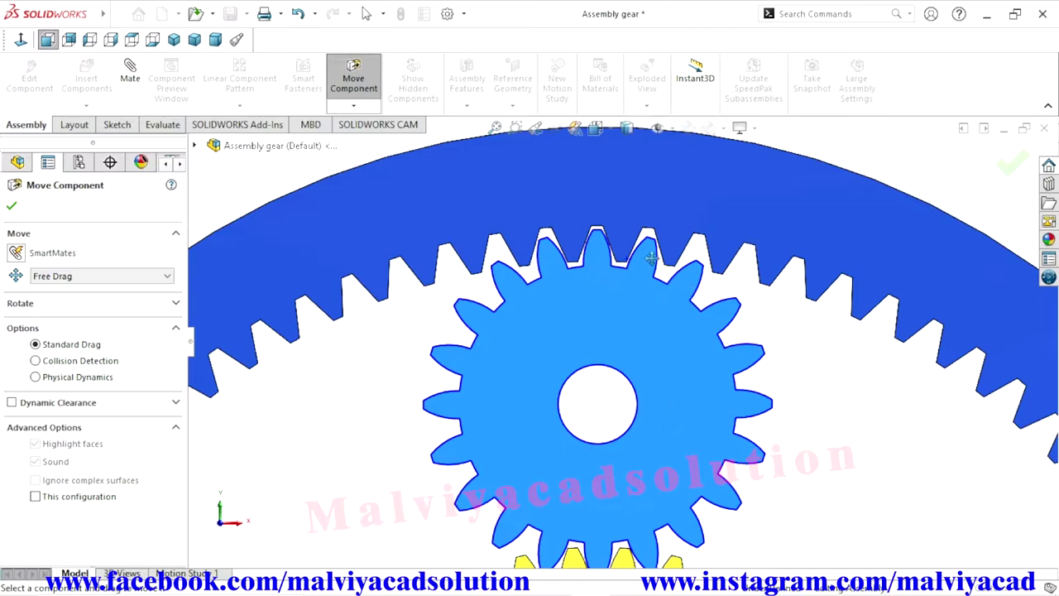
Nudge the top planet slightly to inspect its tooth clearance.
scroll(650, 263, "down", 3)
scroll(598, 260, "down", 2)
scroll(572, 273, "down", 2)
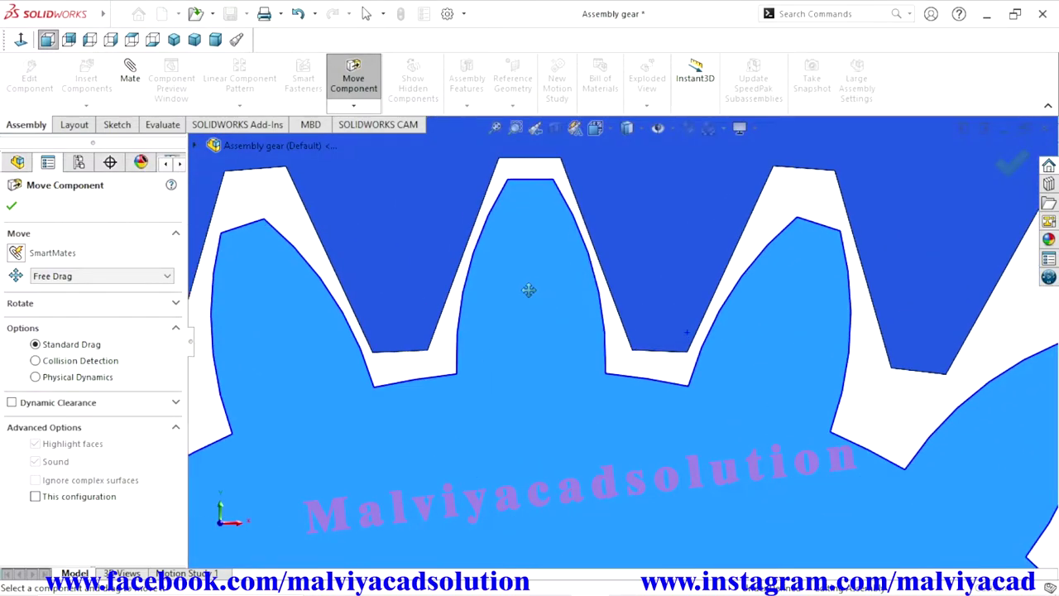
left_click_drag(531, 286, 532, 286)
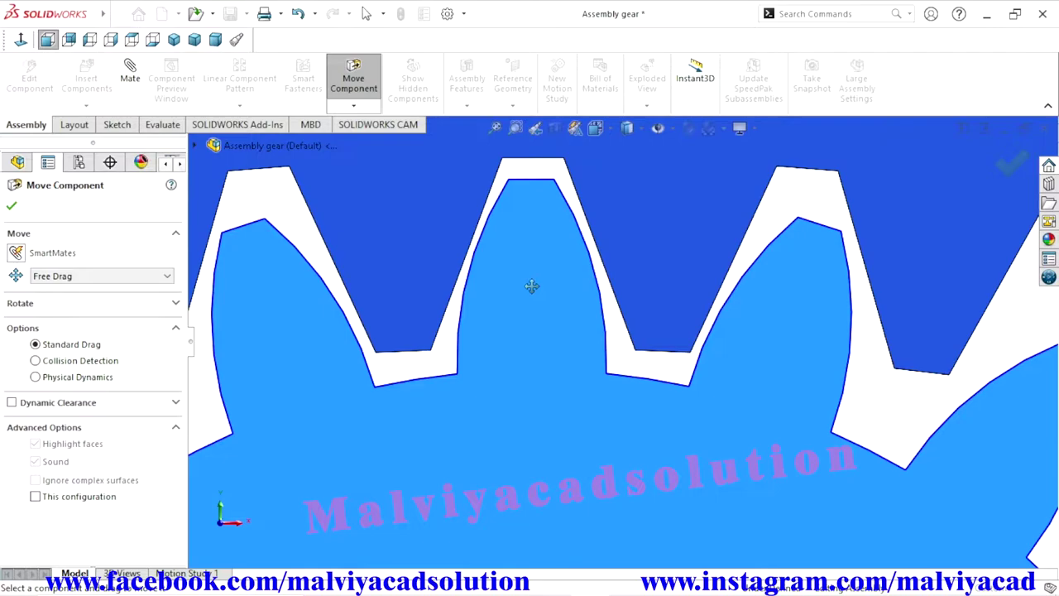
left_click_drag(531, 285, 530, 287)
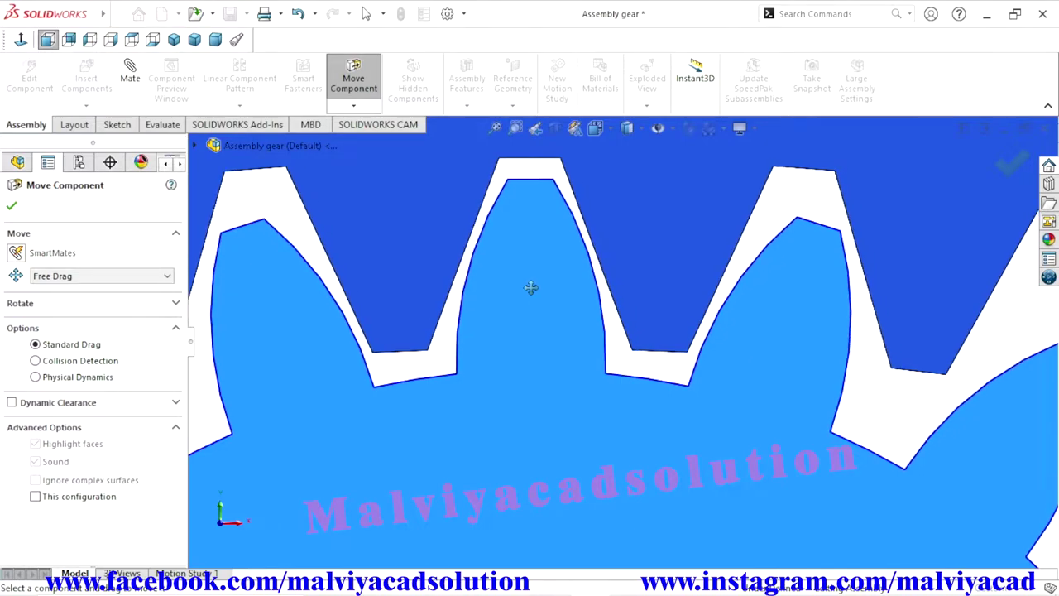
left_click_drag(531, 289, 531, 291)
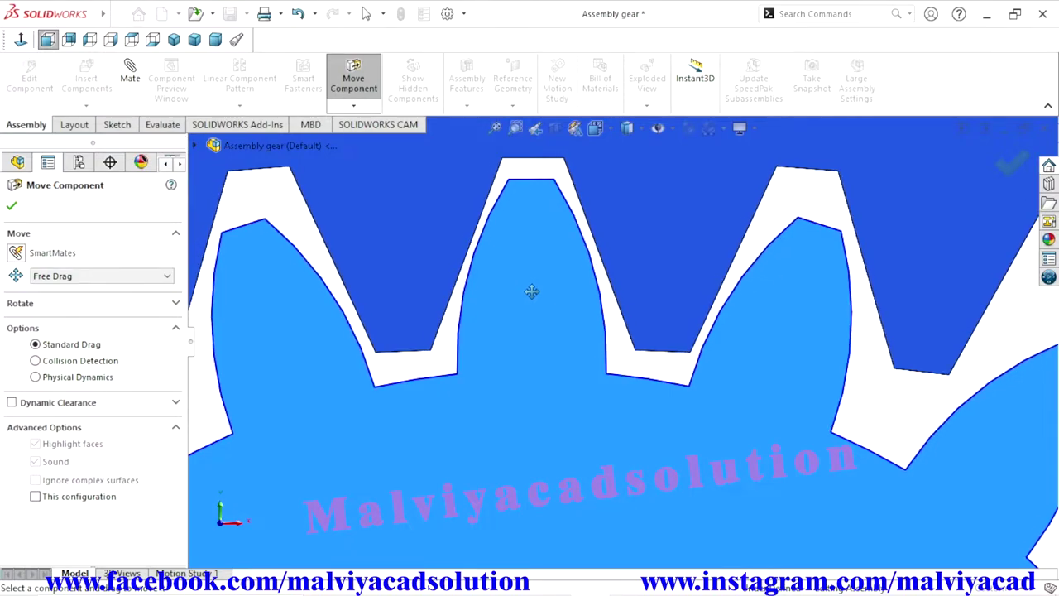
Zoom to fit the whole assembly and accept the gear positions.
scroll(531, 296, "up", 3)
scroll(579, 331, "up", 3)
scroll(551, 425, "up", 3)
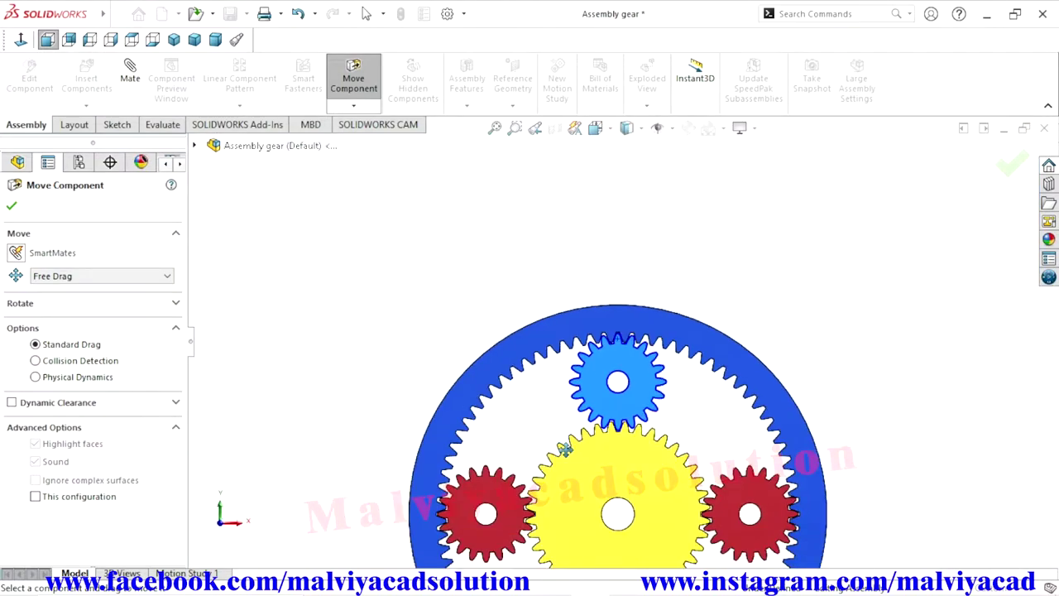
scroll(567, 463, "up", 2)
scroll(551, 481, "down", 2)
scroll(489, 394, "down", 2)
scroll(508, 442, "up", 4)
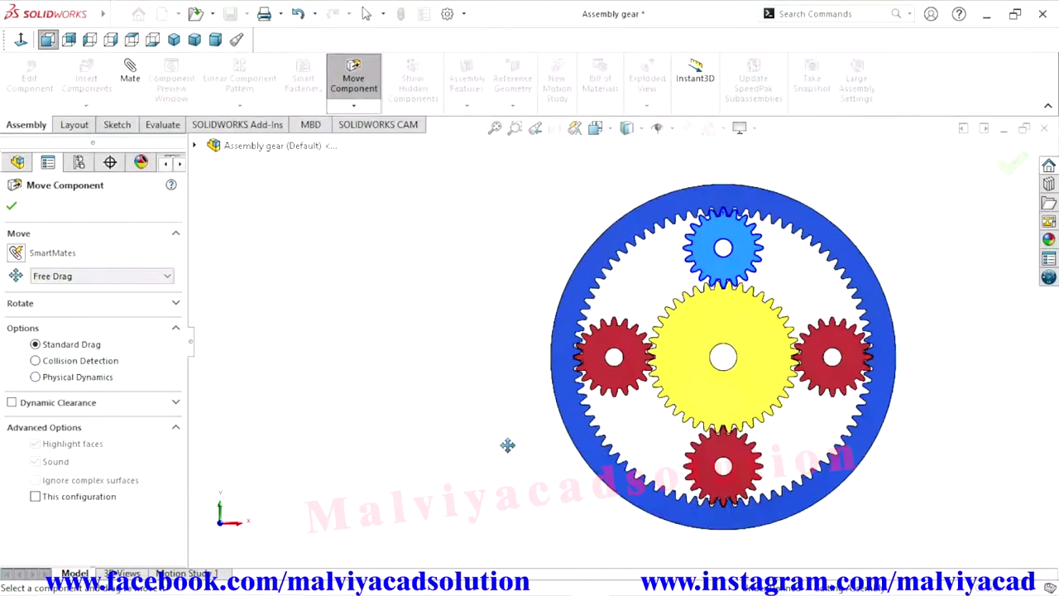
key("f")
scroll(803, 356, "down", 2)
scroll(766, 376, "down", 2)
scroll(653, 351, "up", 2)
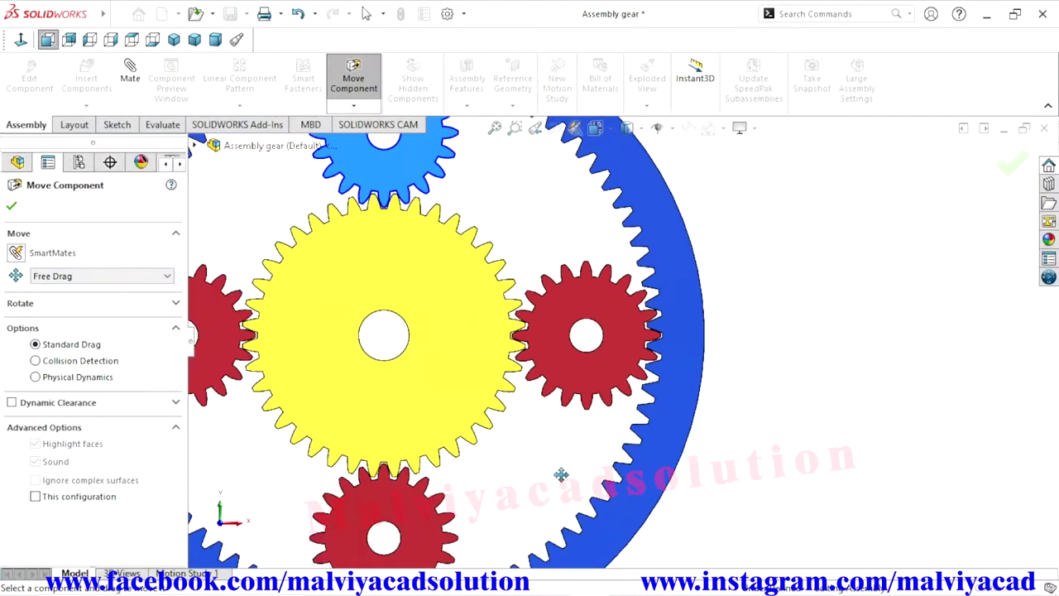
scroll(450, 471, "up", 3)
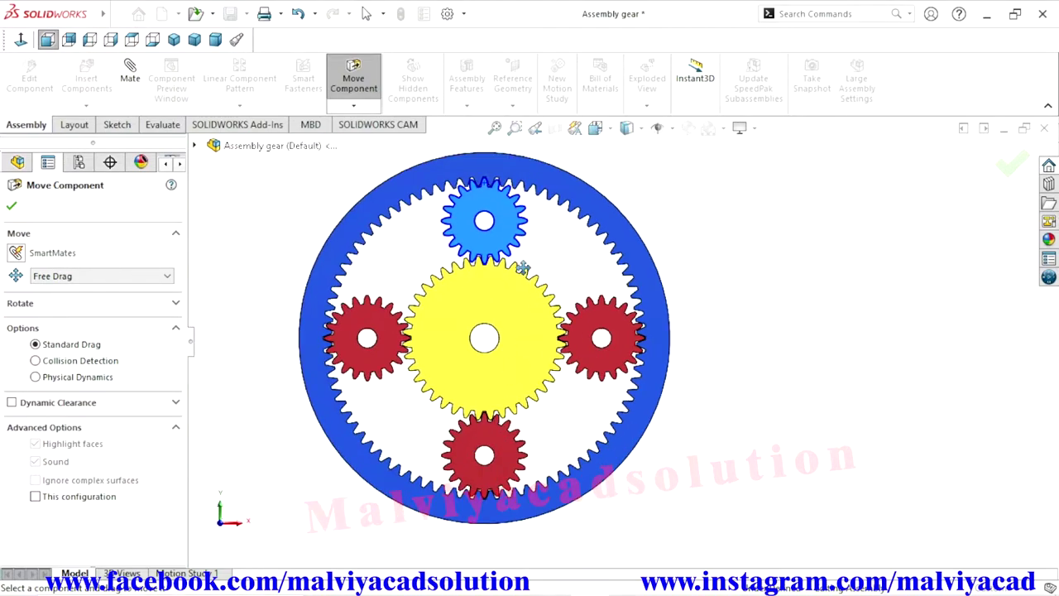
scroll(520, 266, "down", 1)
left_click(13, 207)
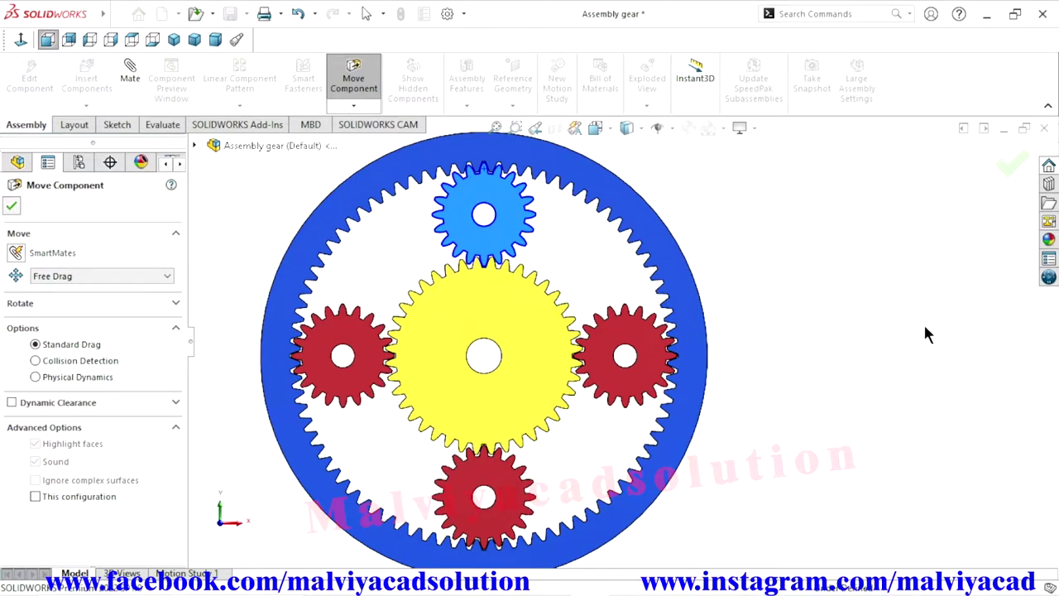
Orbit the assembly, then delete GearMate5 from the Mates folder and confirm.
scroll(820, 371, "up", 3)
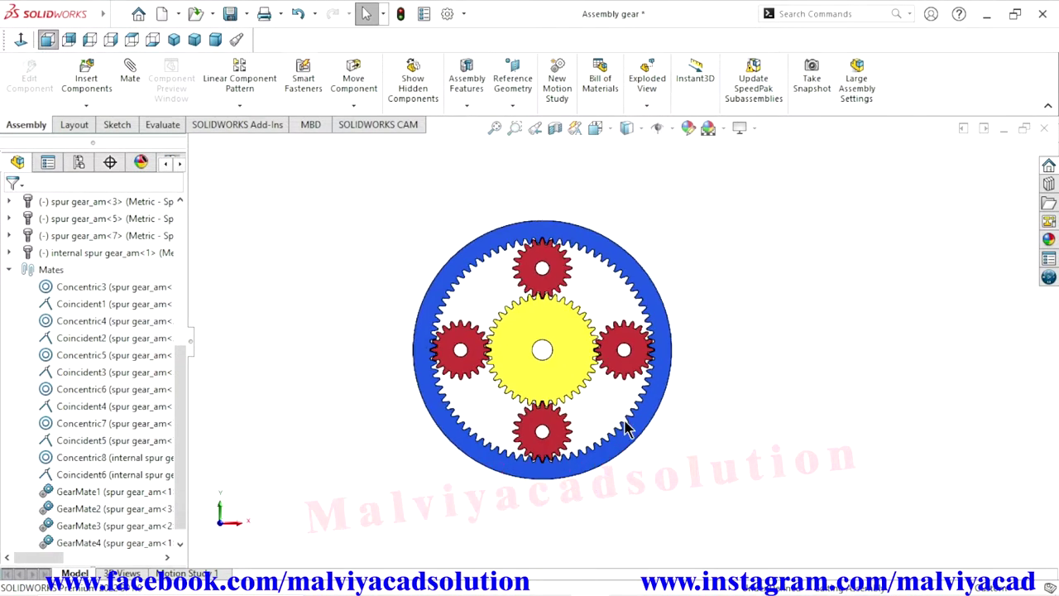
mouse_move(819, 371)
middle_mouse_down()
mouse_move(761, 361)
mouse_move(714, 428)
mouse_move(723, 425)
middle_mouse_up()
scroll(603, 323, "down", 2)
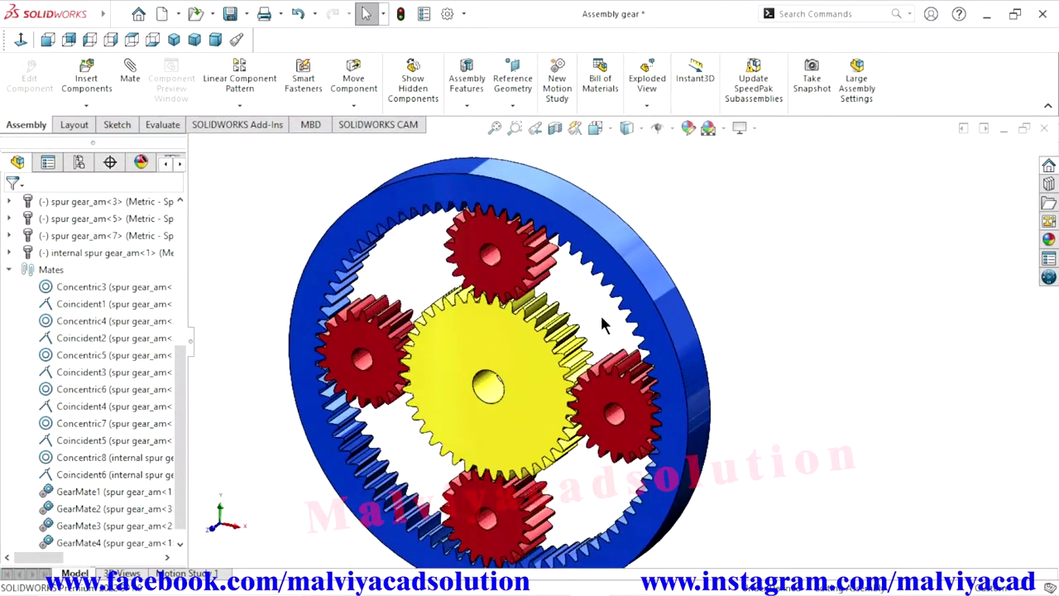
scroll(603, 323, "up", 2)
middle_click_drag(603, 324, 476, 434)
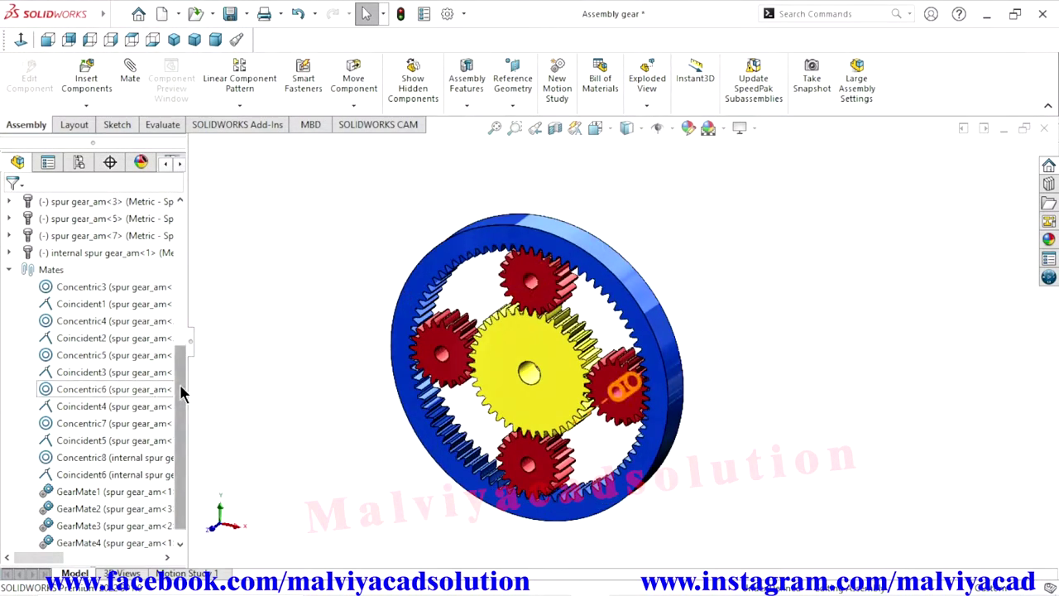
scroll(179, 383, "down", 1)
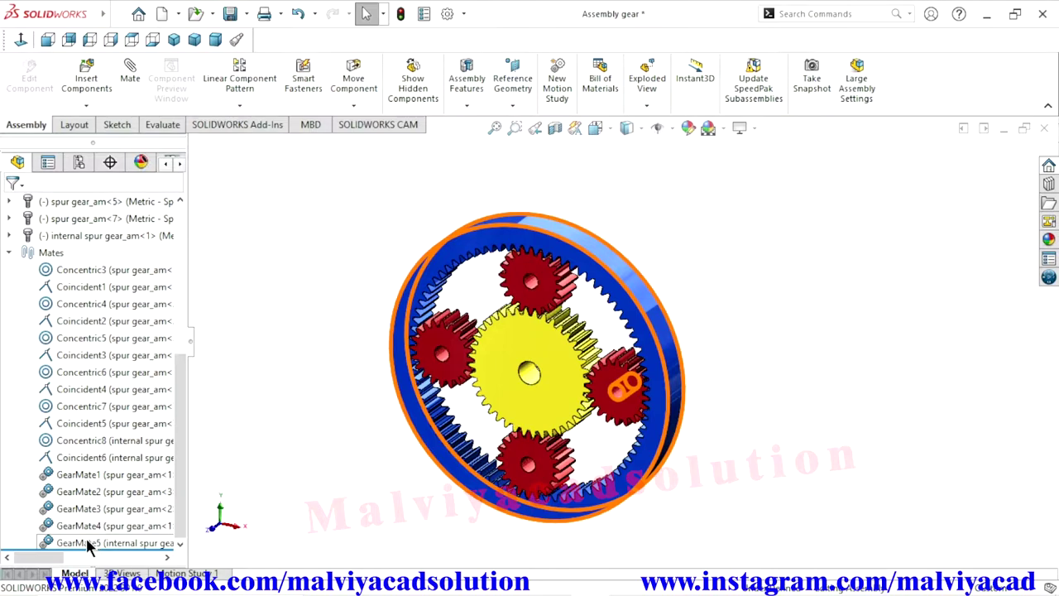
right_click(87, 538)
left_click(123, 356)
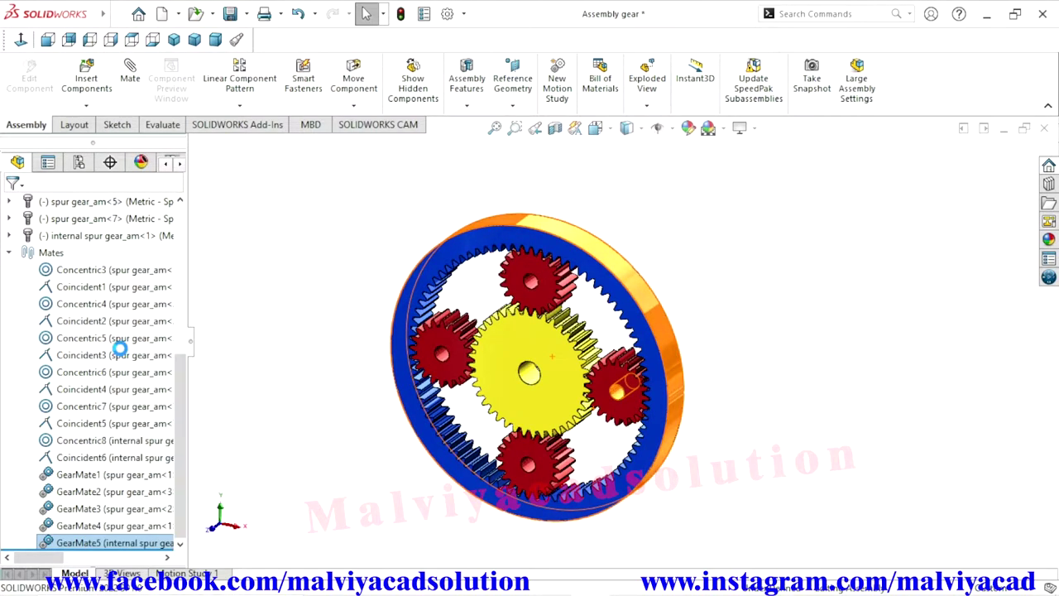
left_click(625, 214)
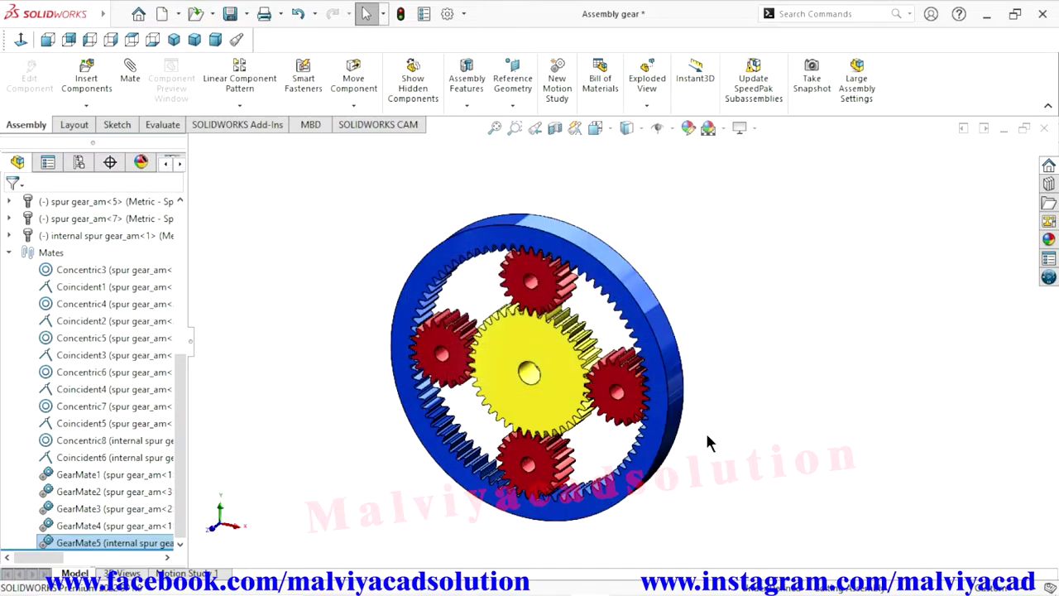
key("ctrl+1")
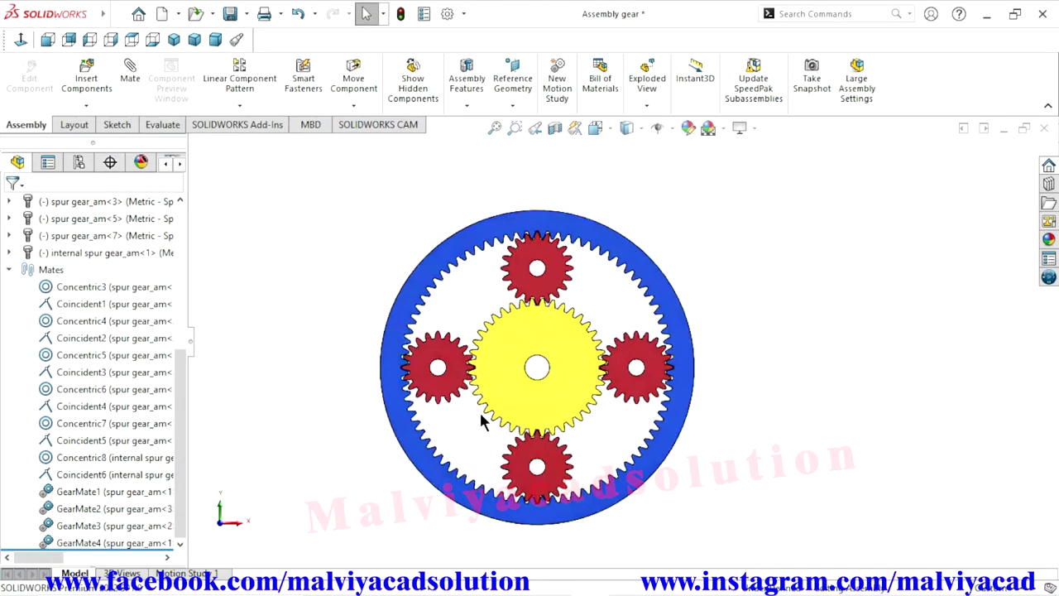
scroll(479, 407, "down", 2)
scroll(460, 388, "down", 2)
scroll(445, 371, "down", 2)
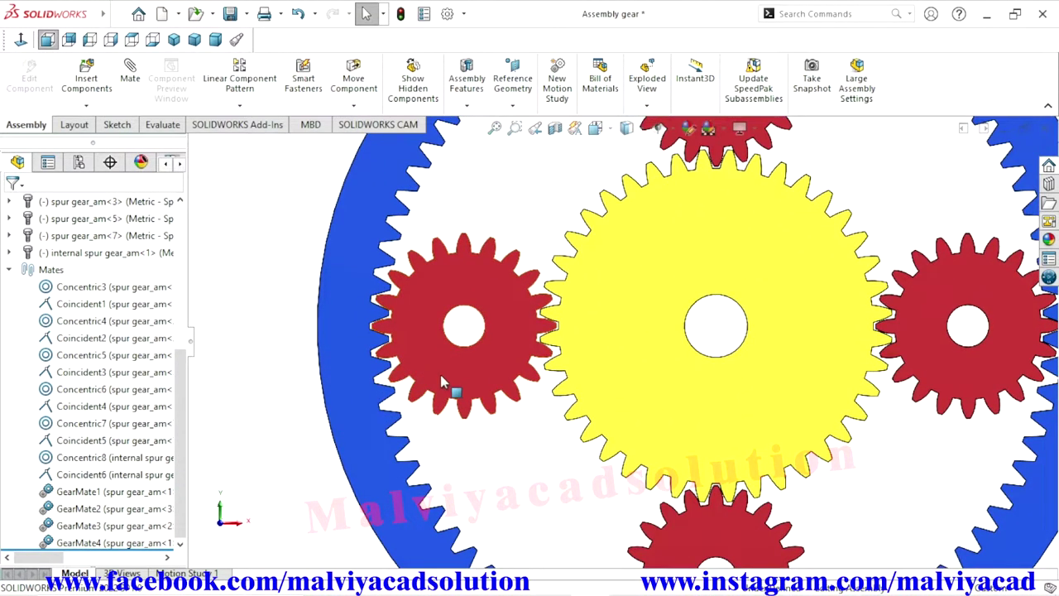
key("f")
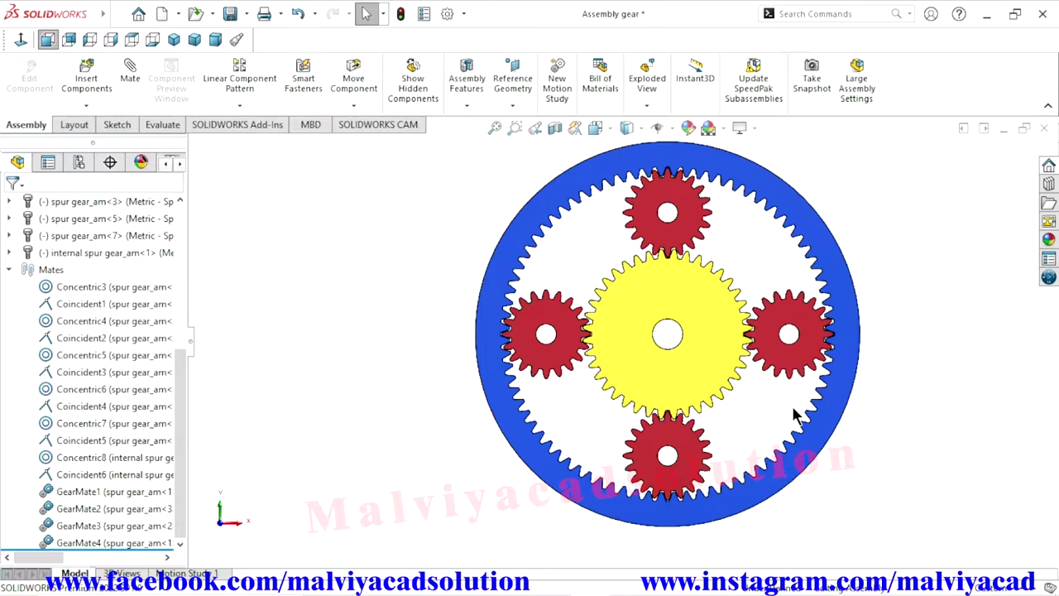
scroll(605, 378, "down", 2)
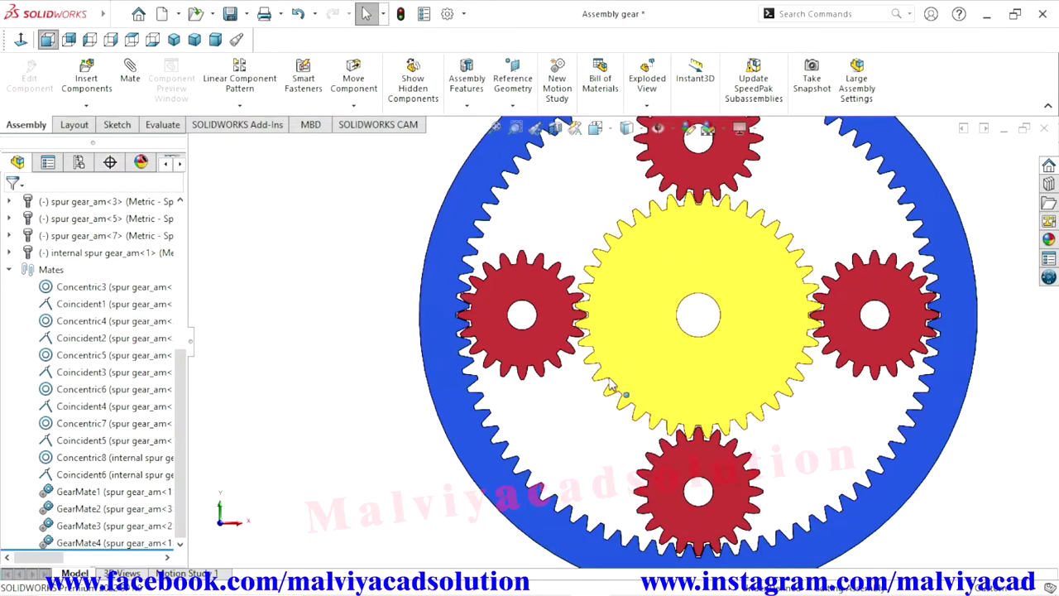
scroll(592, 343, "down", 3)
key("f")
middle_click_drag(449, 425, 418, 457)
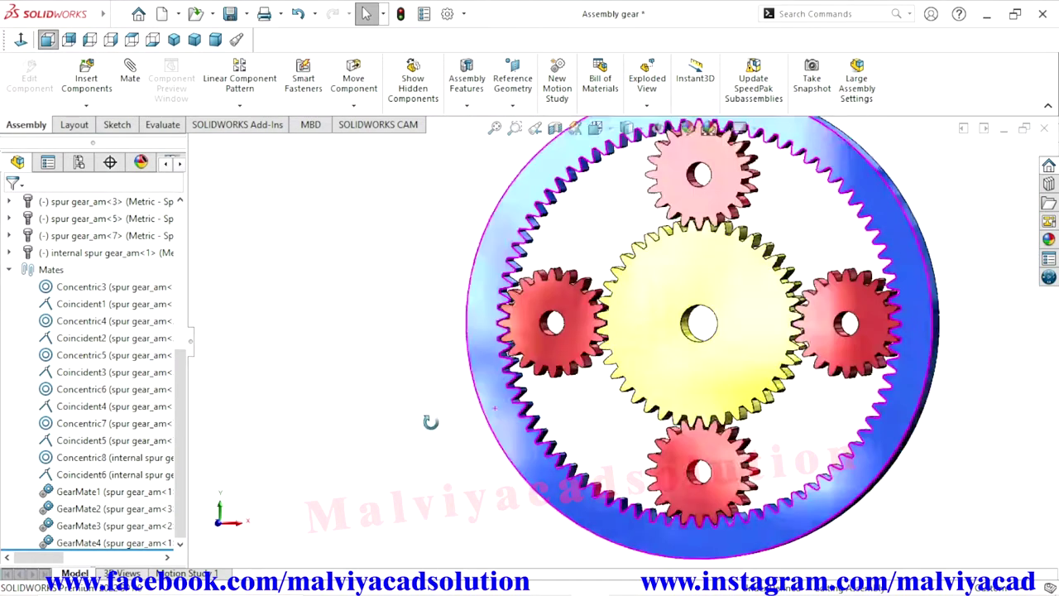
scroll(560, 345, "down", 3)
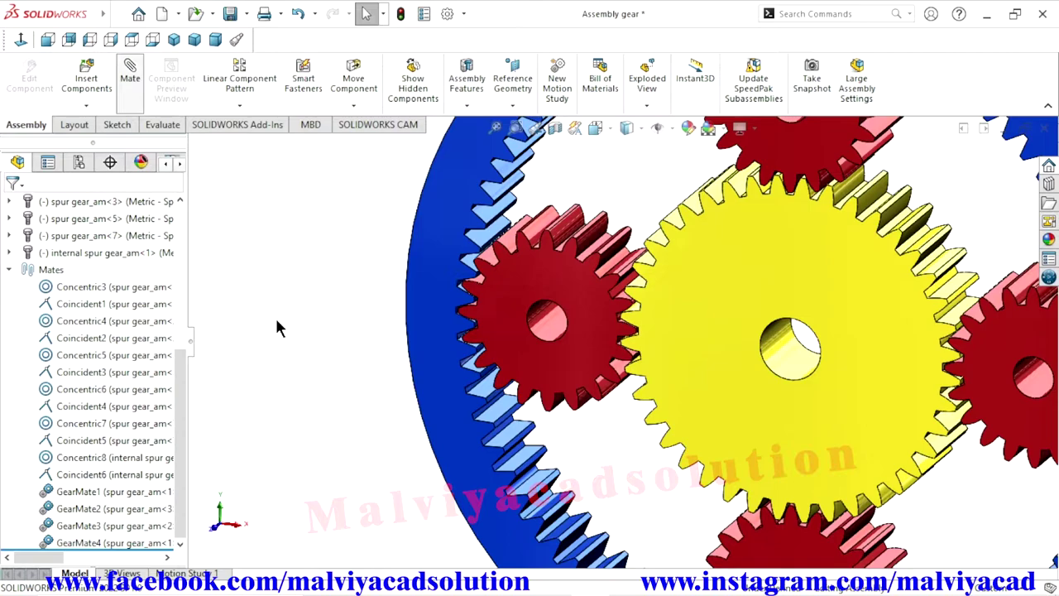
Start a mechanical Gear mate and select the left planet gear's bore face.
key("m")
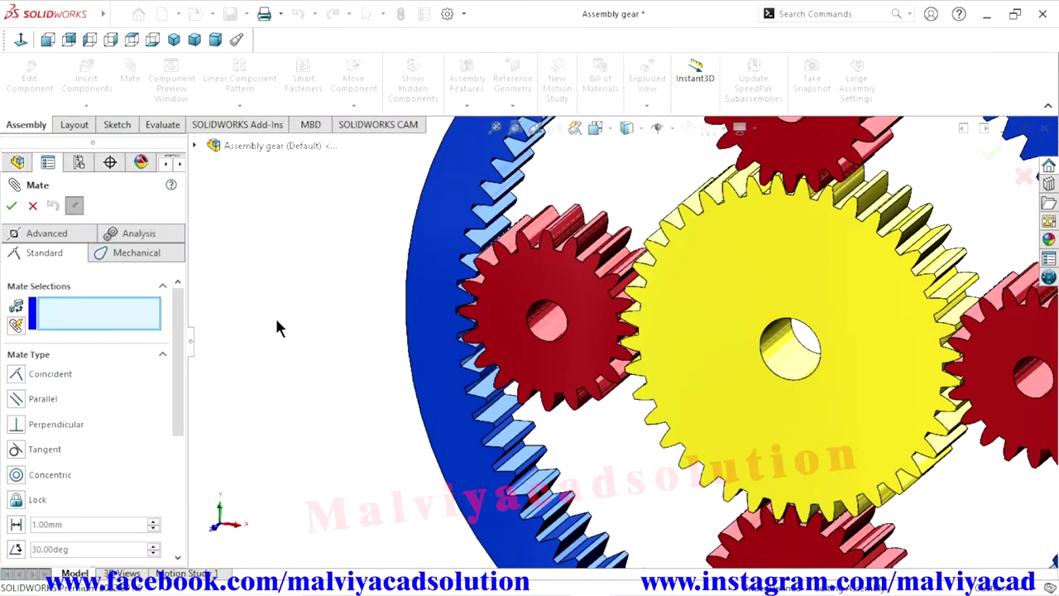
left_click(153, 258)
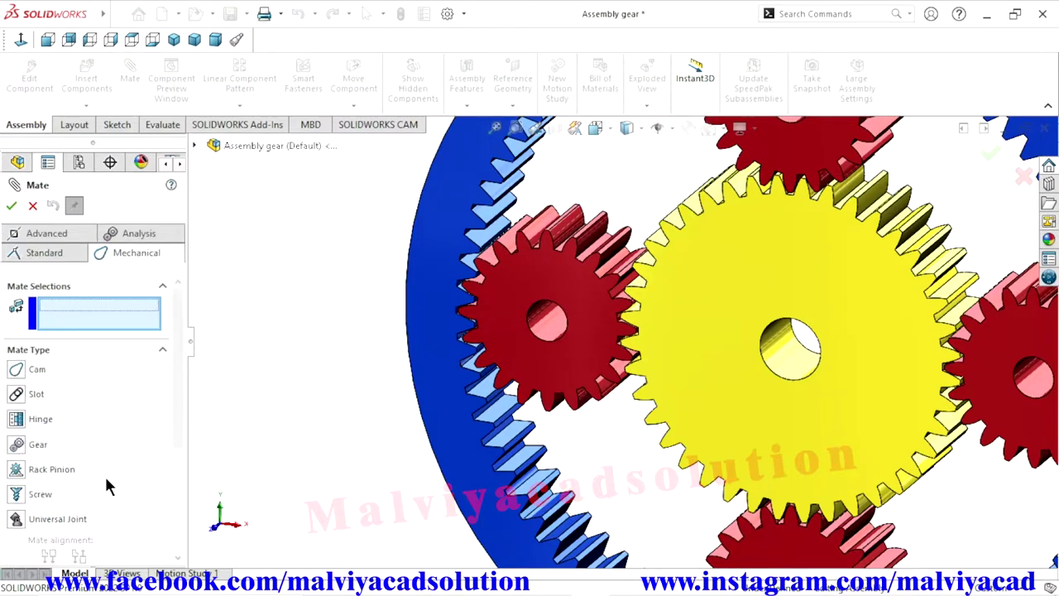
left_click(17, 449)
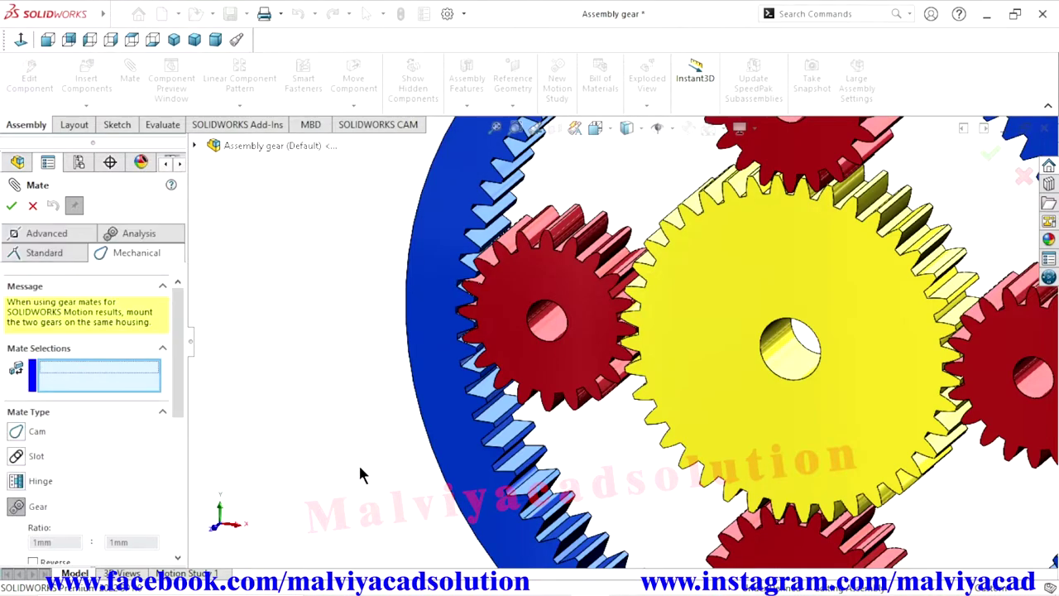
scroll(585, 315, "down", 3)
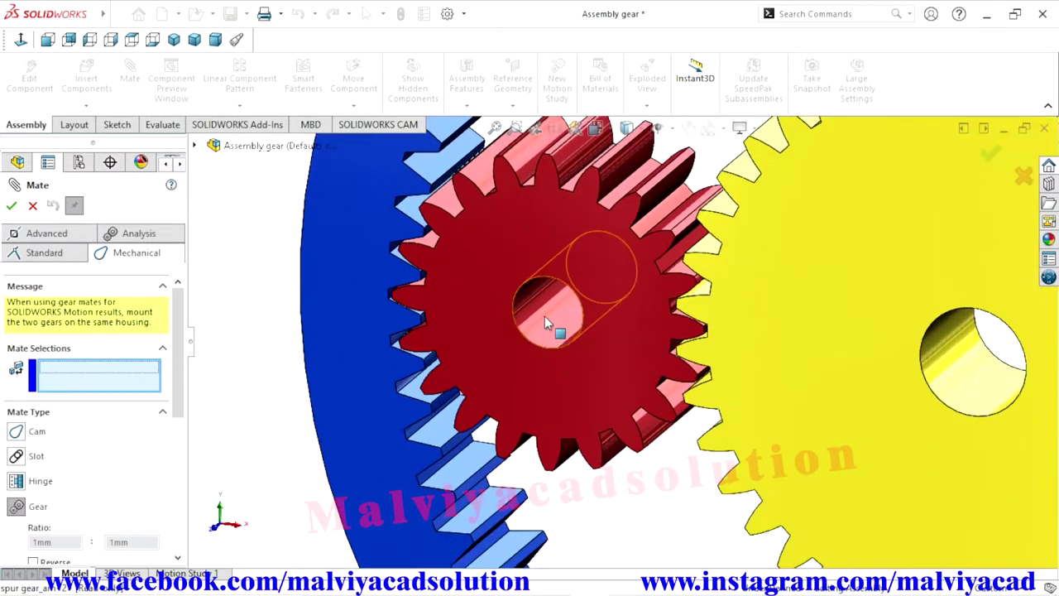
left_click(544, 316)
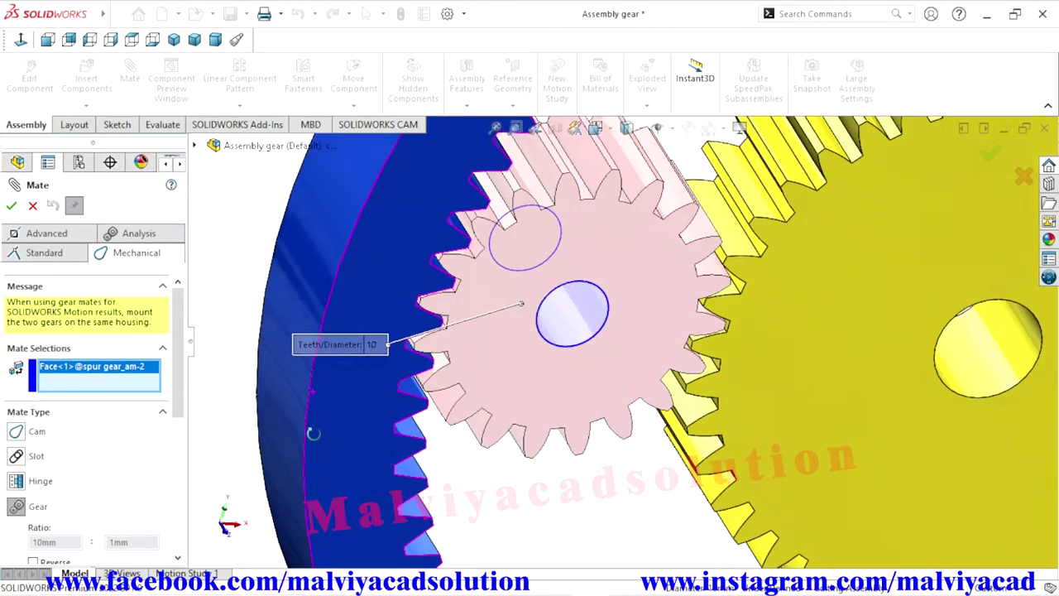
Select the blue ring gear face and move the 190 callout clear of the gears.
middle_click_drag(263, 405, 346, 296)
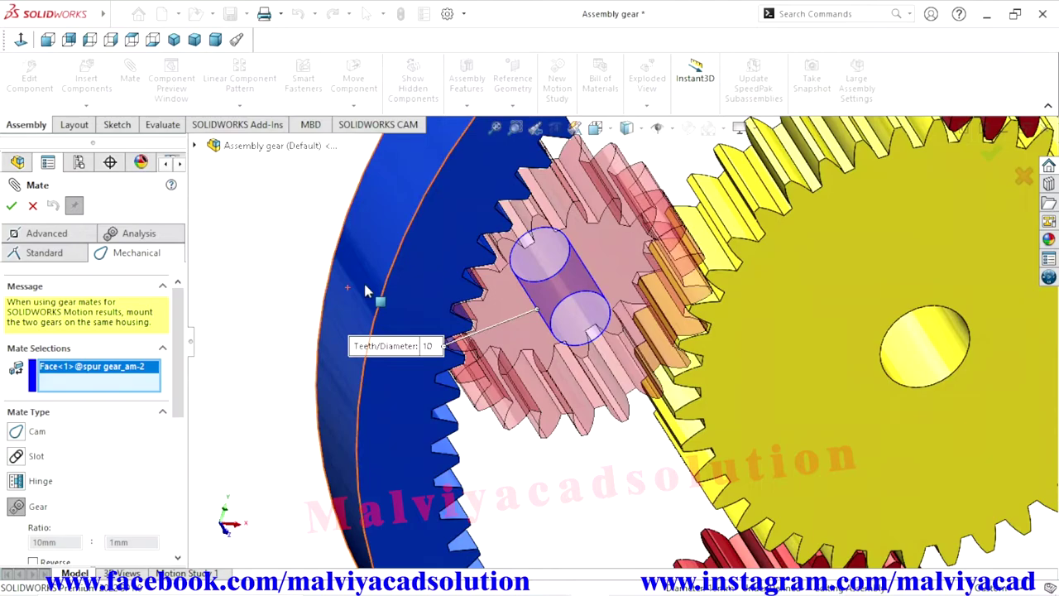
left_click(372, 296)
mouse_move(295, 372)
middle_mouse_down()
mouse_move(397, 364)
mouse_move(453, 284)
middle_mouse_up()
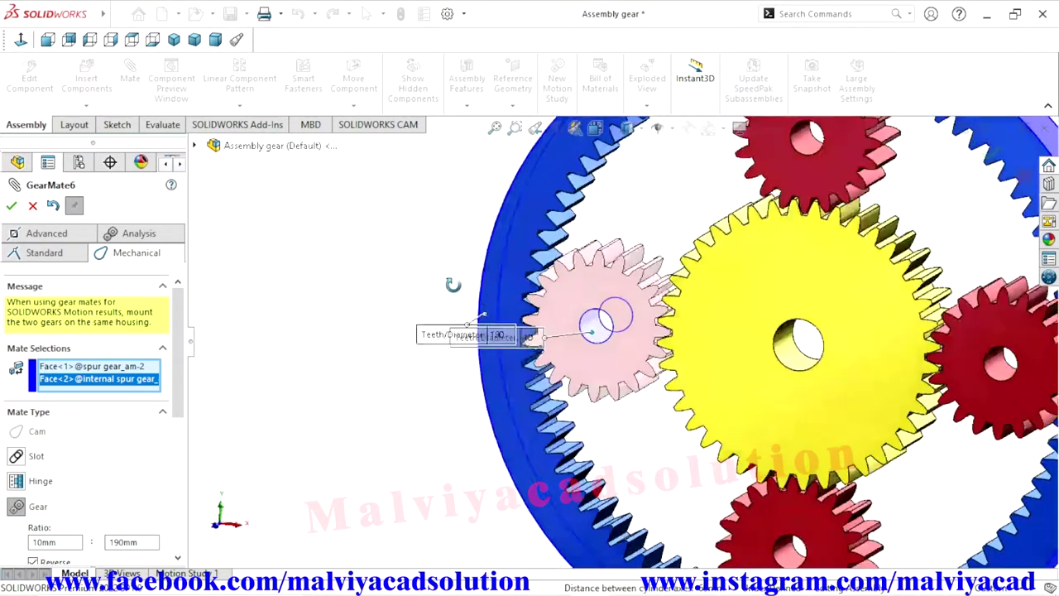
scroll(468, 303, "up", 2)
scroll(739, 359, "down", 3)
scroll(740, 359, "down", 2)
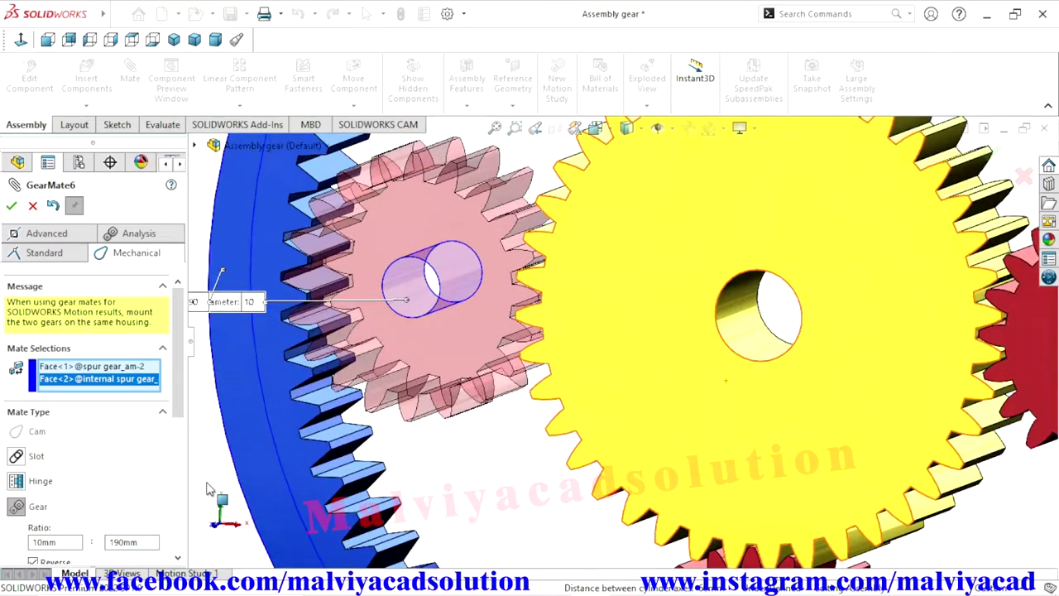
scroll(434, 343, "up", 3)
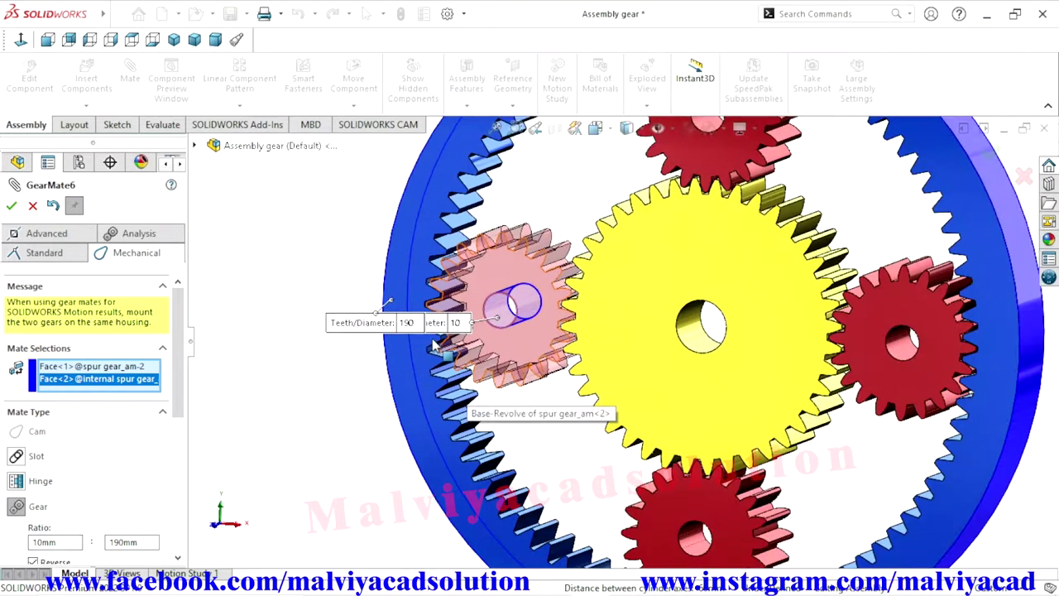
scroll(434, 344, "down", 2)
left_click_drag(348, 327, 240, 392)
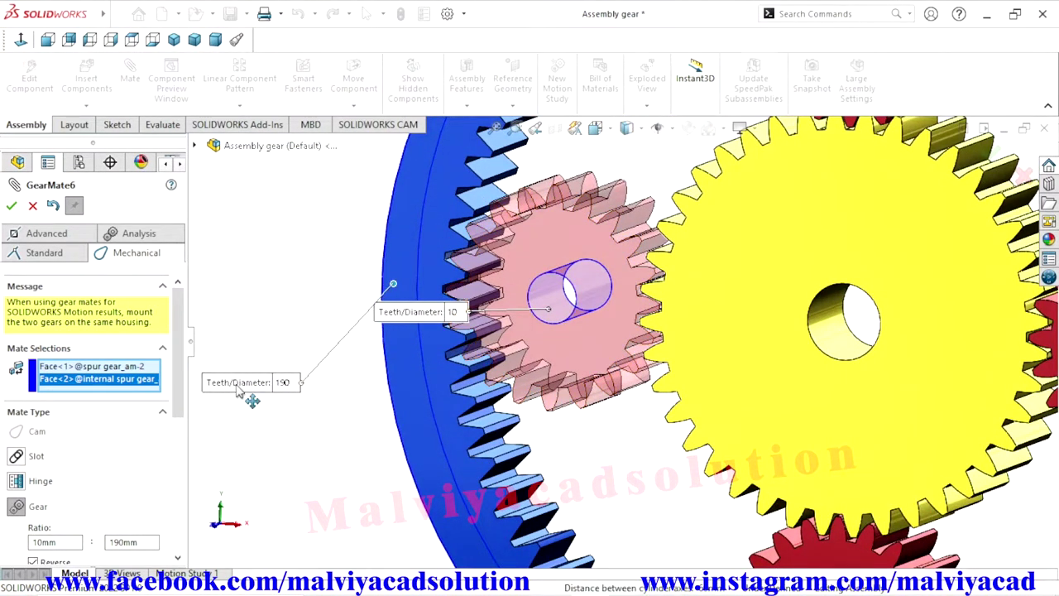
Change the ring gear's callout to 80 and the planet's to 20, then accept GearMate6.
double_click(289, 383)
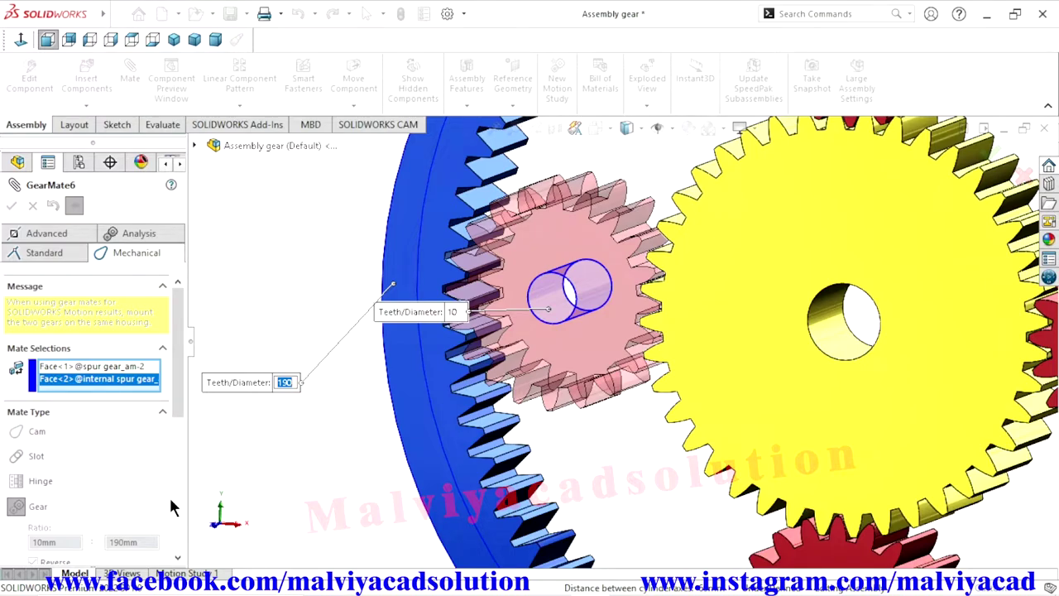
type("80")
key("Return")
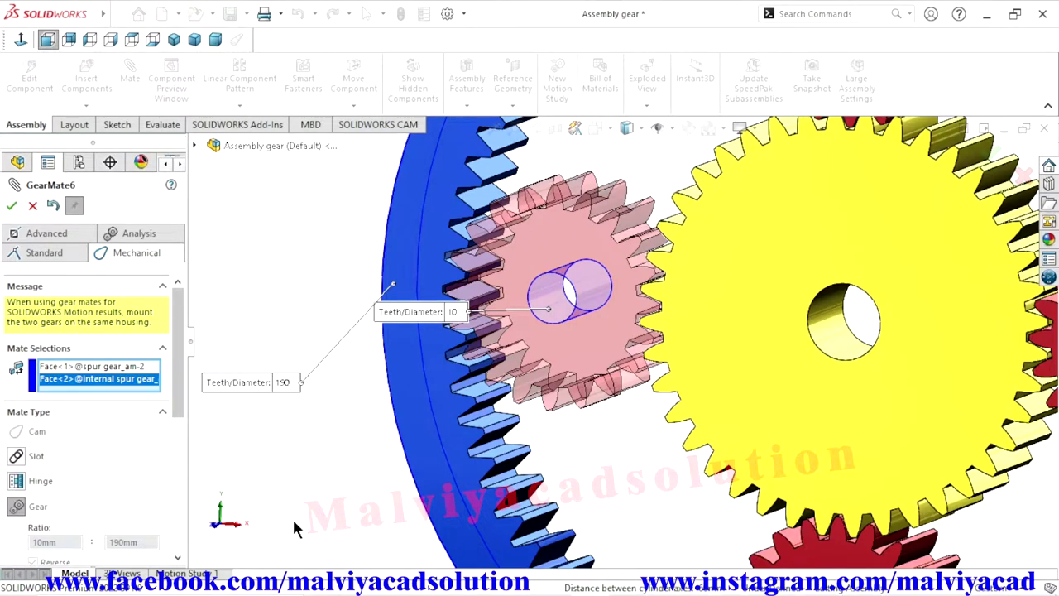
left_click_drag(443, 318, 335, 504)
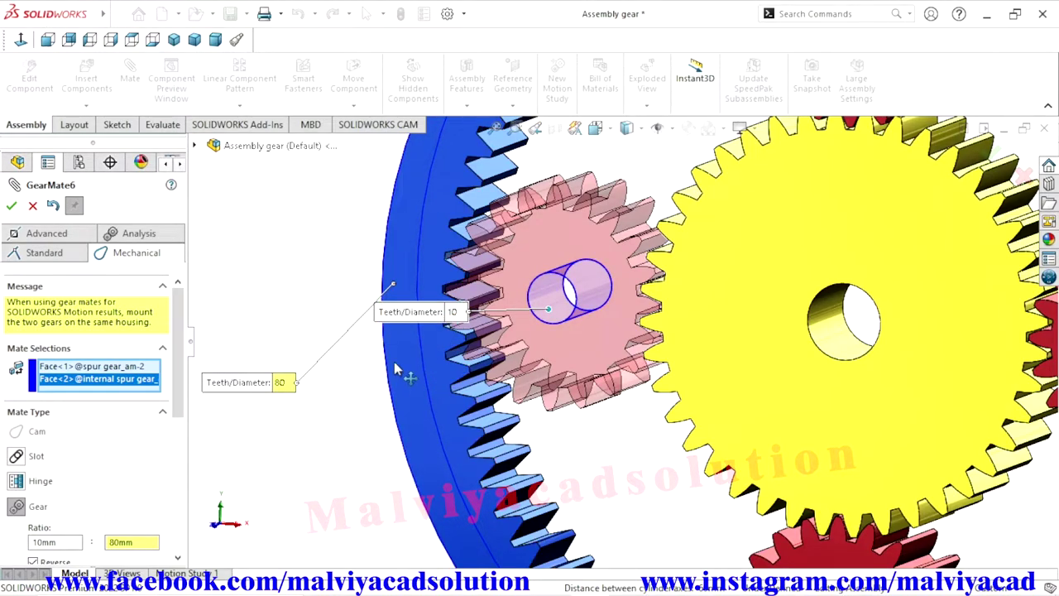
left_click(331, 499)
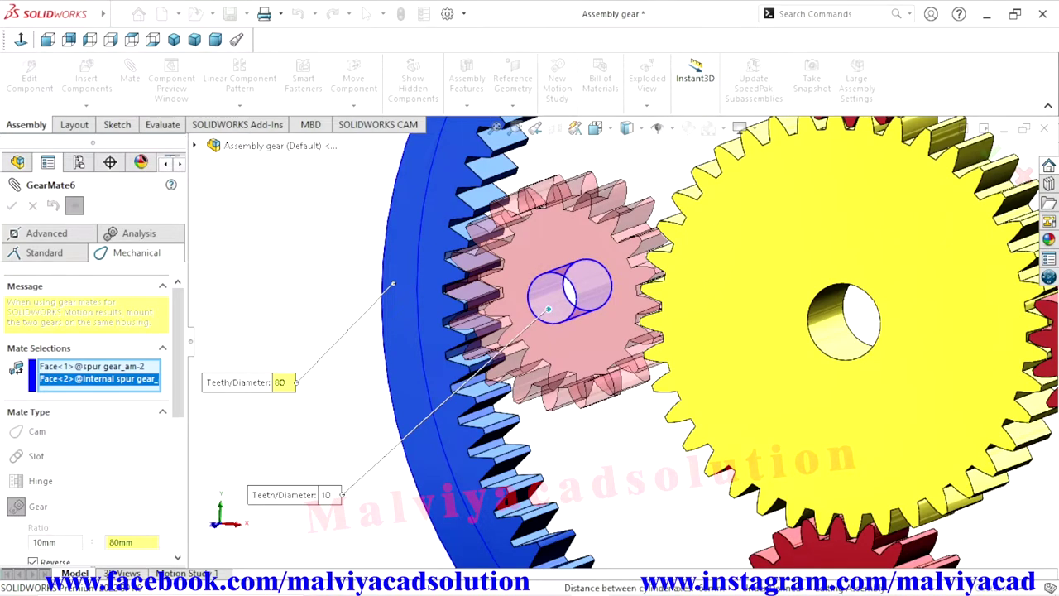
type("20")
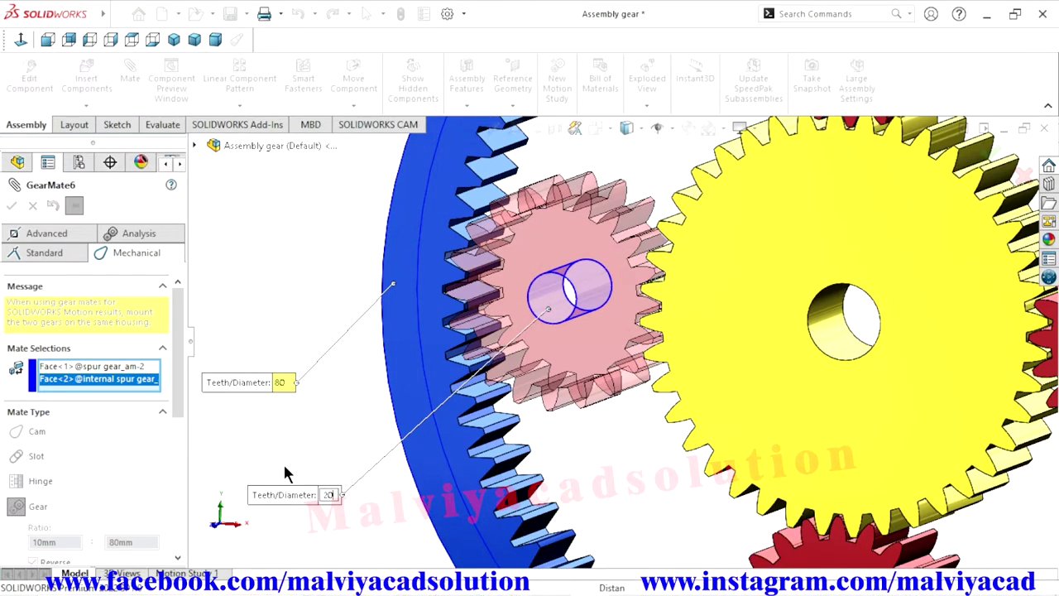
key("Return")
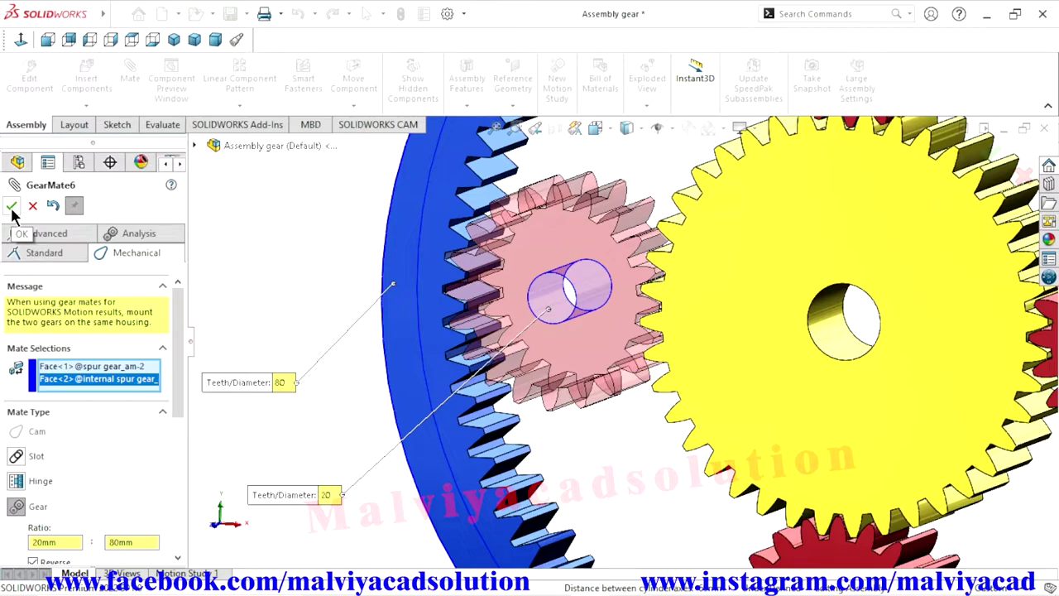
scroll(179, 400, "down", 1)
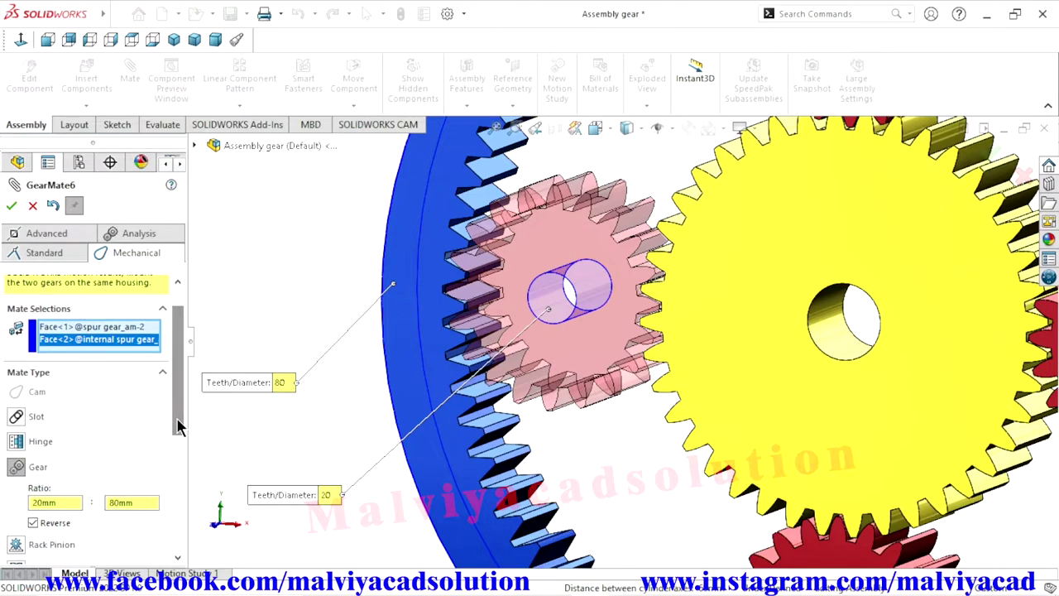
left_click(12, 205)
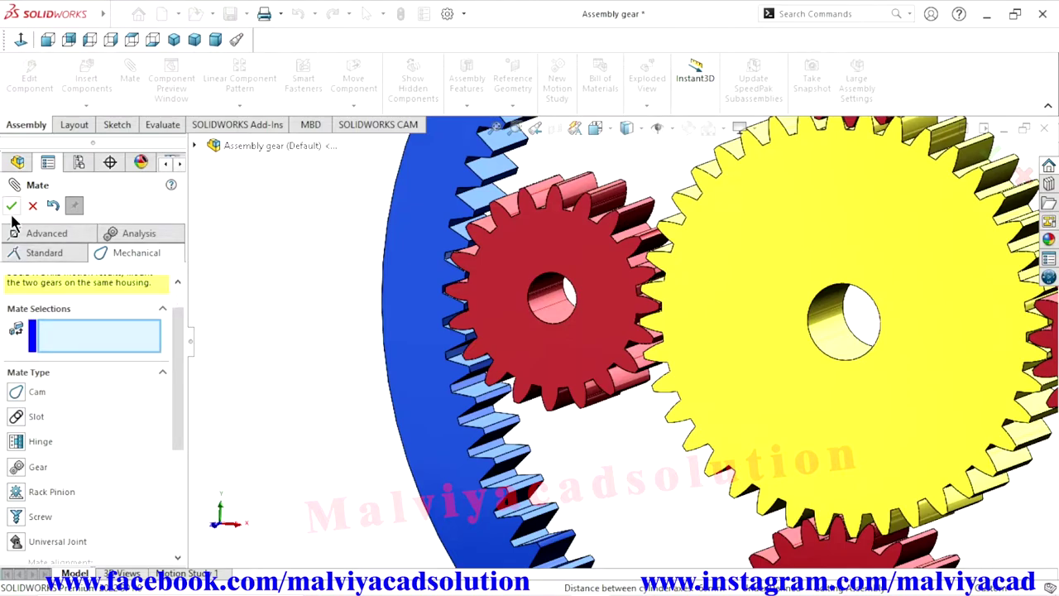
Close the Mate dialog, zoom to fit, and spin the sun gear in Move Component from the Front view.
left_click(11, 206)
key("f")
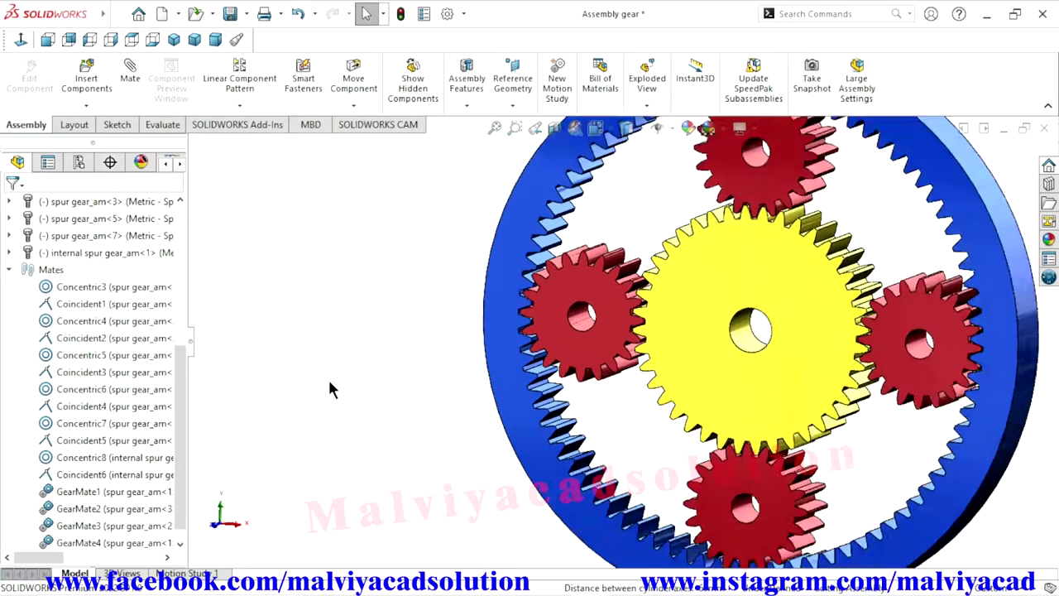
scroll(910, 298, "down", 3)
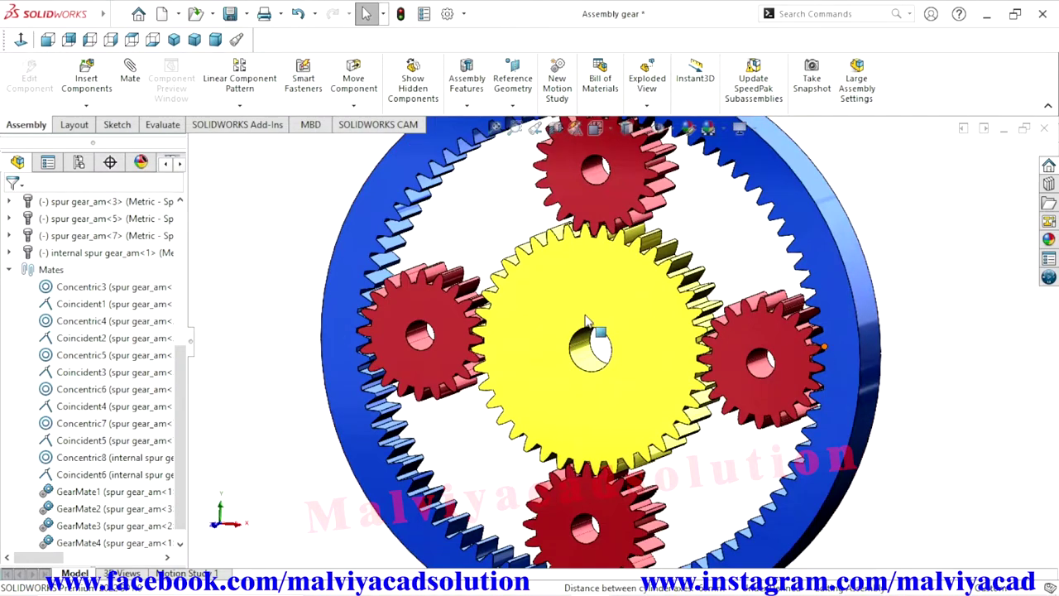
left_click(362, 70)
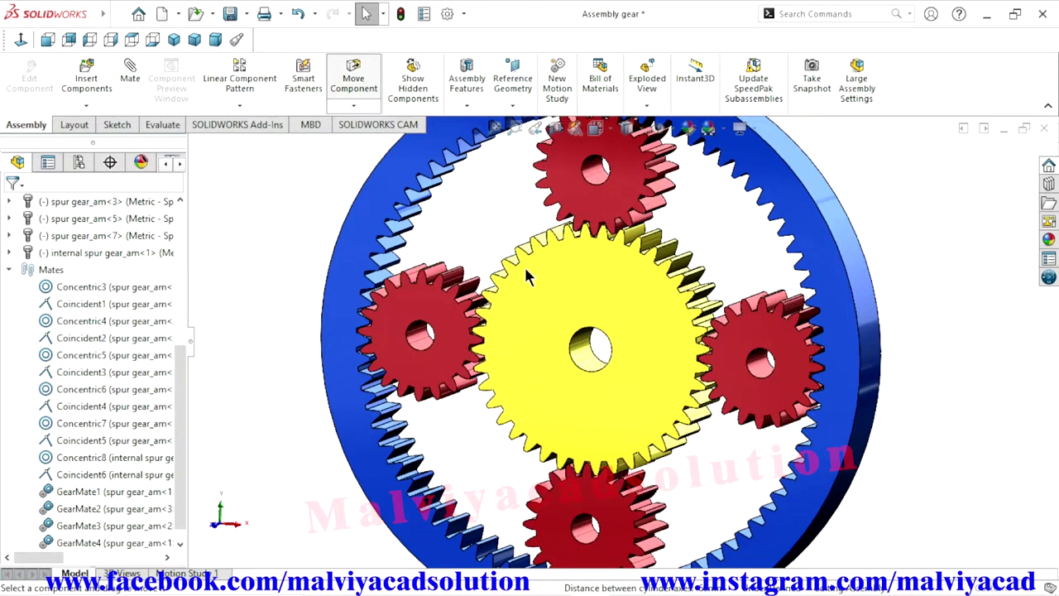
mouse_move(580, 273)
left_mouse_down()
mouse_move(654, 288)
mouse_move(645, 341)
mouse_move(614, 382)
mouse_move(574, 395)
mouse_move(549, 384)
mouse_move(526, 341)
left_mouse_up()
key("ctrl+1")
scroll(628, 357, "up", 3)
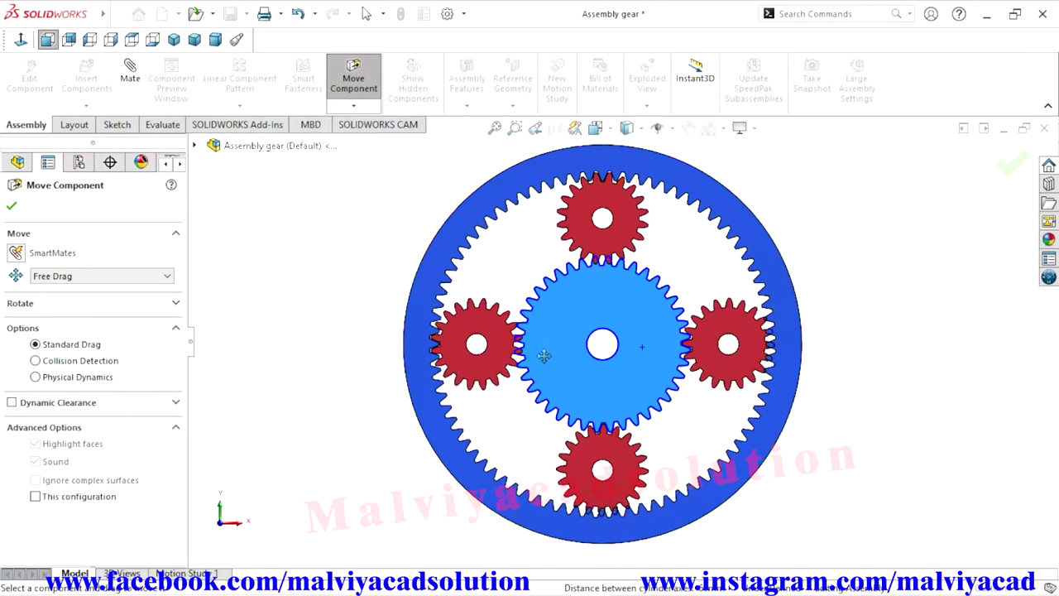
Turn the sun gear back and forth, zooming in to watch the planets follow.
left_click_drag(626, 388, 653, 325)
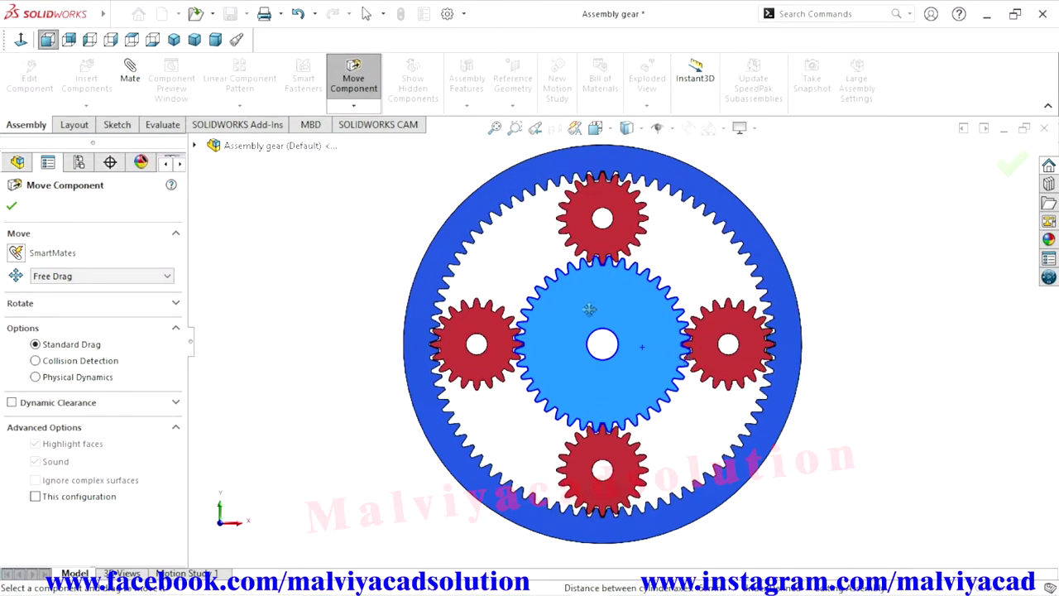
scroll(603, 277, "down", 3)
scroll(599, 298, "down", 3)
scroll(594, 329, "up", 1)
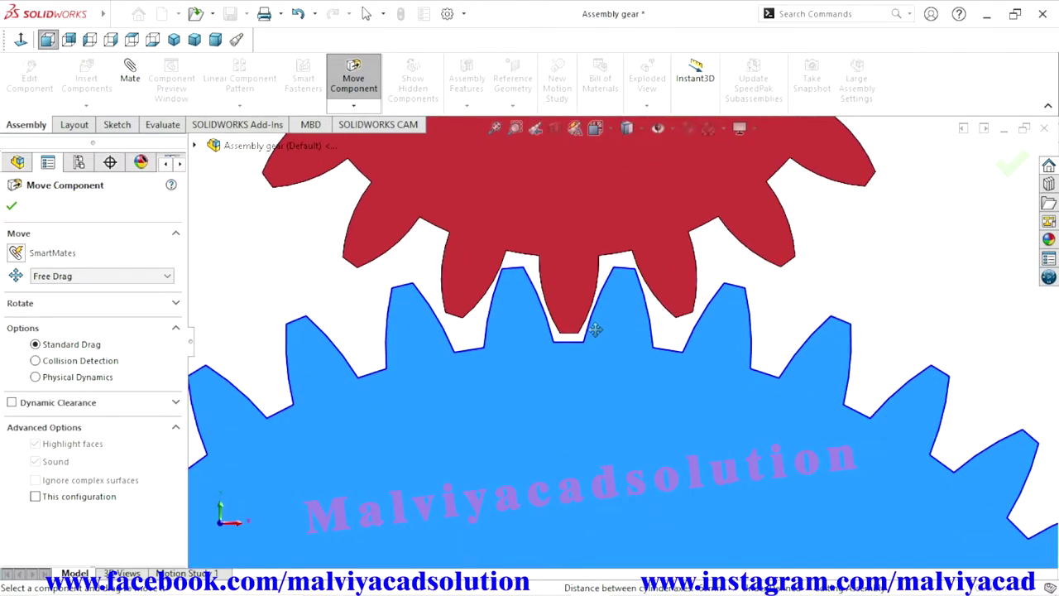
scroll(594, 329, "up", 3)
scroll(594, 329, "up", 2)
scroll(522, 469, "down", 1)
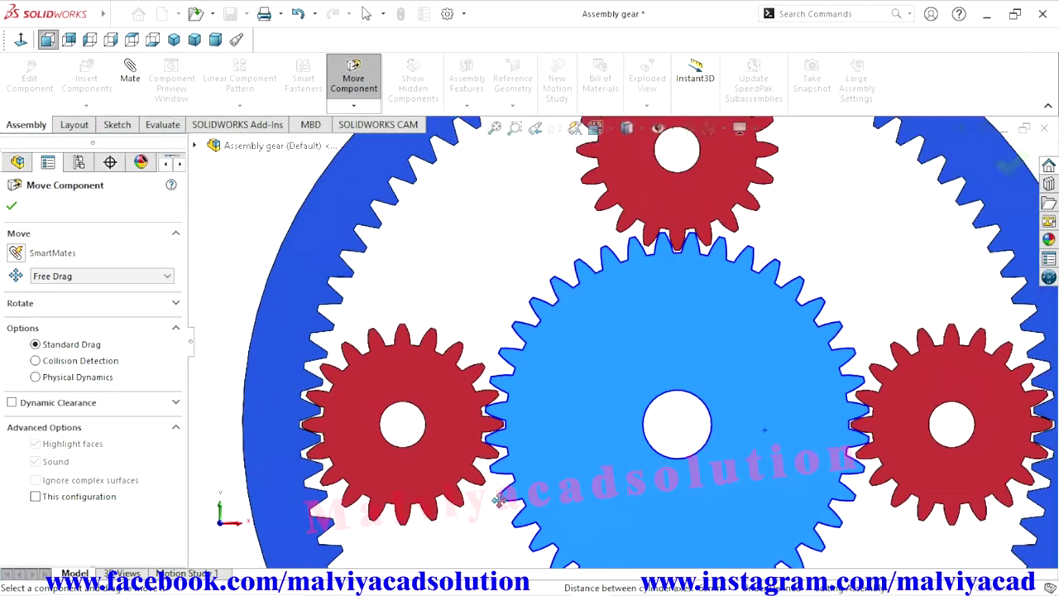
scroll(518, 466, "down", 1)
scroll(514, 462, "down", 1)
scroll(511, 459, "down", 1)
scroll(511, 459, "up", 2)
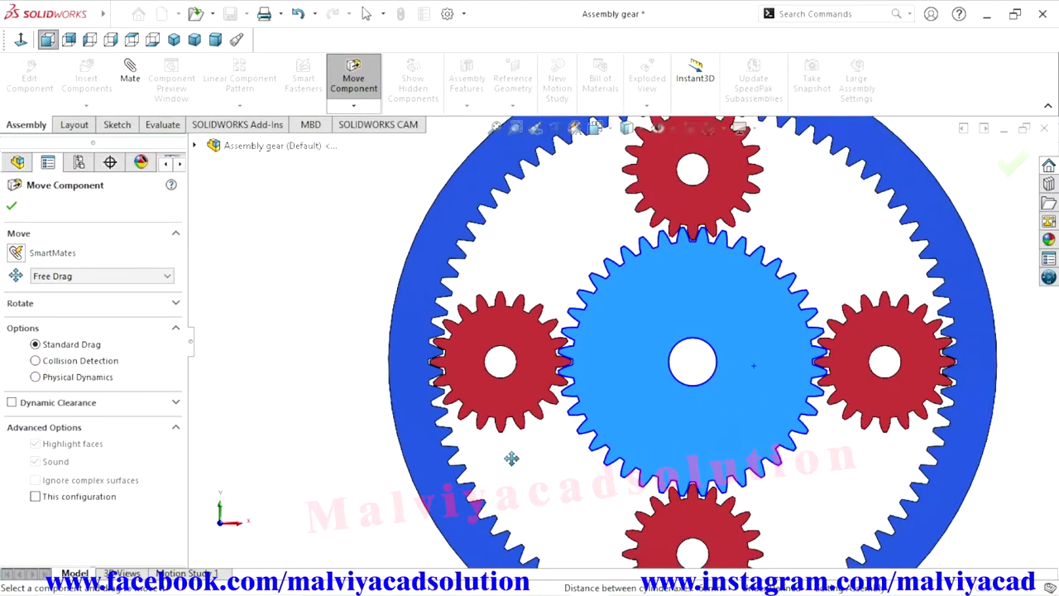
scroll(511, 459, "up", 2)
scroll(511, 460, "up", 2)
scroll(512, 459, "up", 1)
scroll(659, 379, "down", 2)
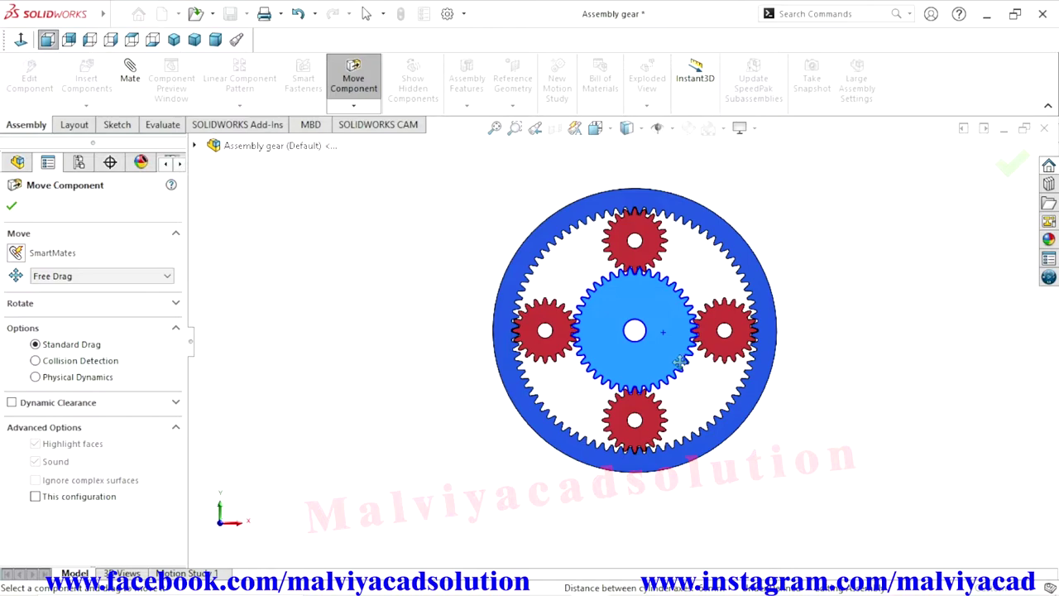
scroll(658, 311, "down", 3)
scroll(657, 312, "up", 1)
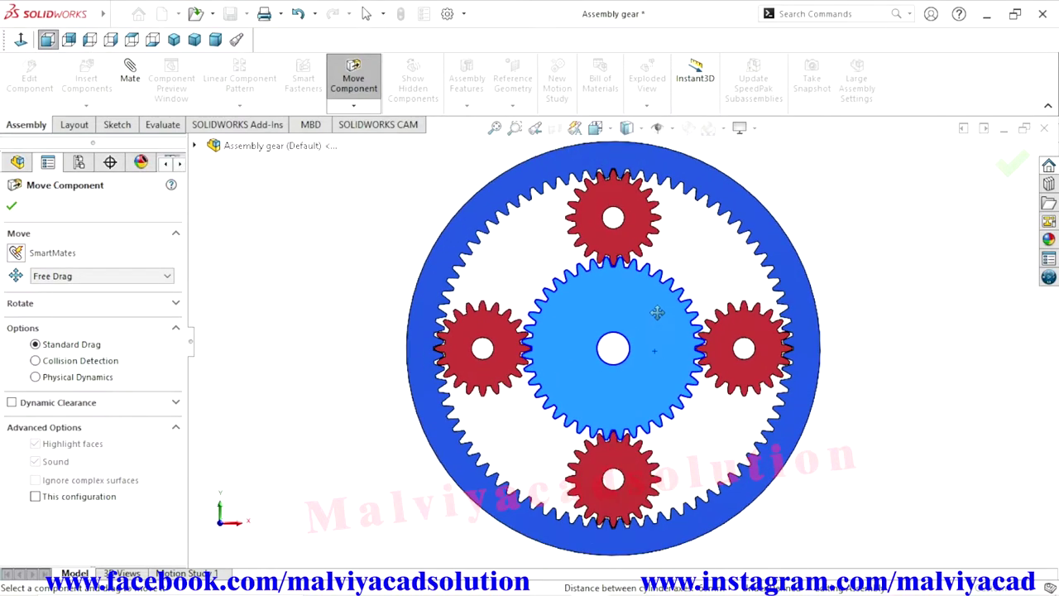
mouse_move(659, 313)
left_mouse_down()
mouse_move(627, 380)
mouse_move(581, 388)
left_mouse_up()
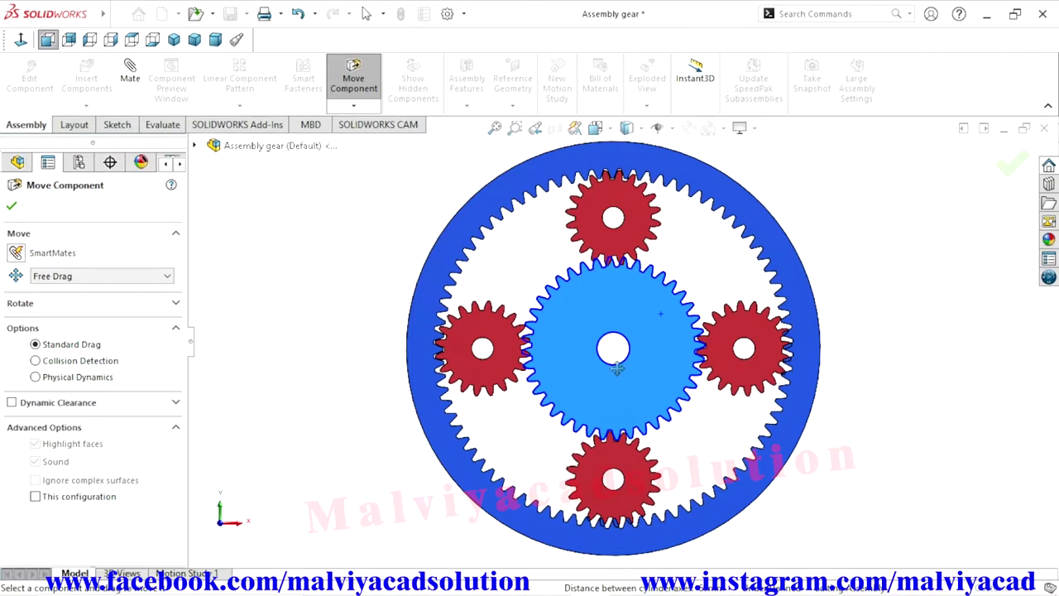
scroll(629, 263, "down", 3)
scroll(608, 281, "down", 2)
scroll(587, 296, "down", 2)
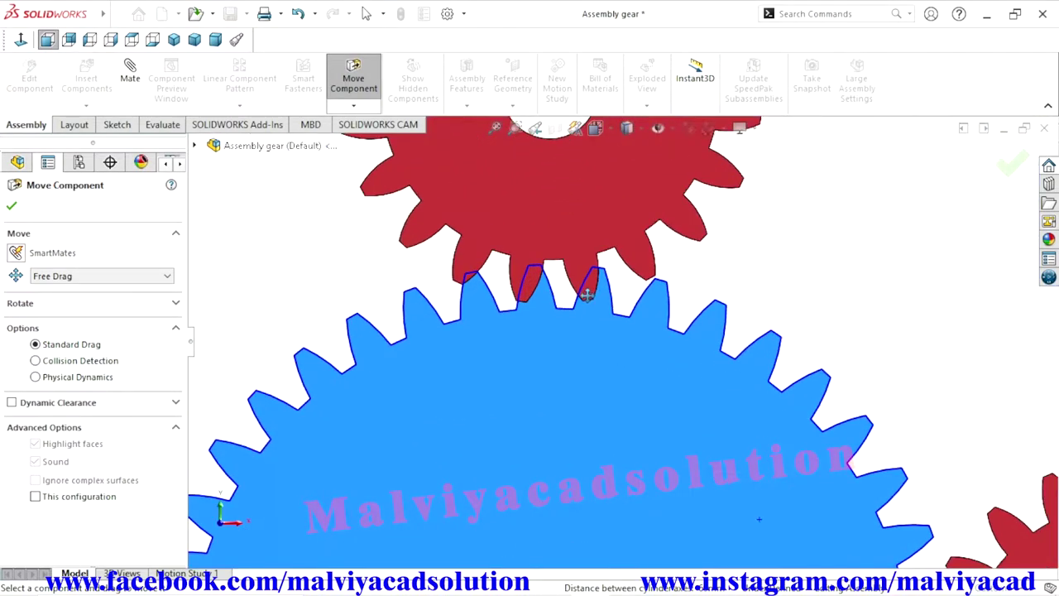
Turn the top planet gear and nudge the sun gear to check their tooth contact.
left_click_drag(637, 215, 634, 220)
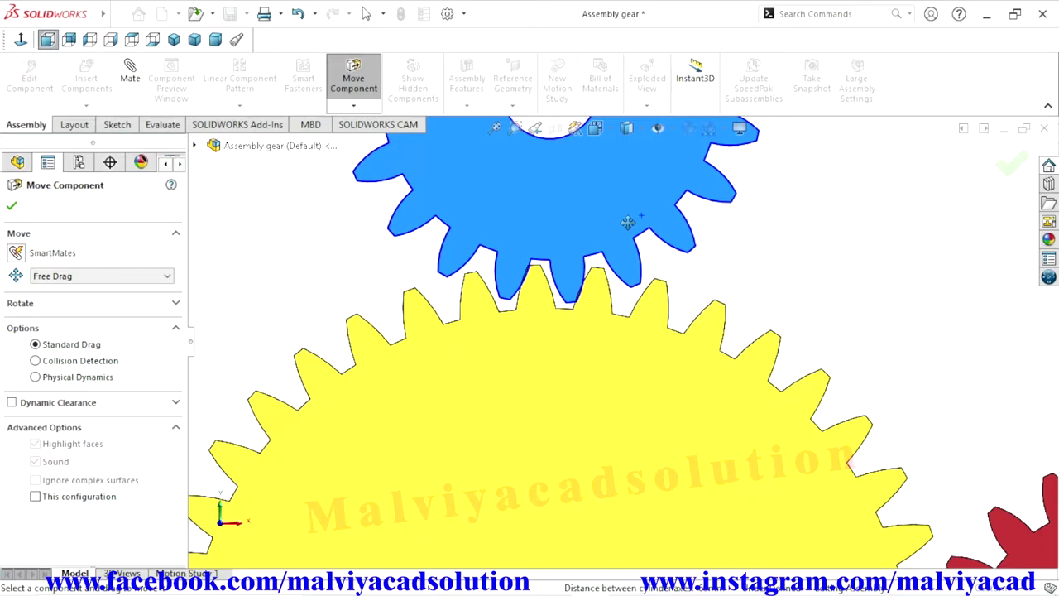
left_click(606, 306)
left_click_drag(607, 306, 610, 309)
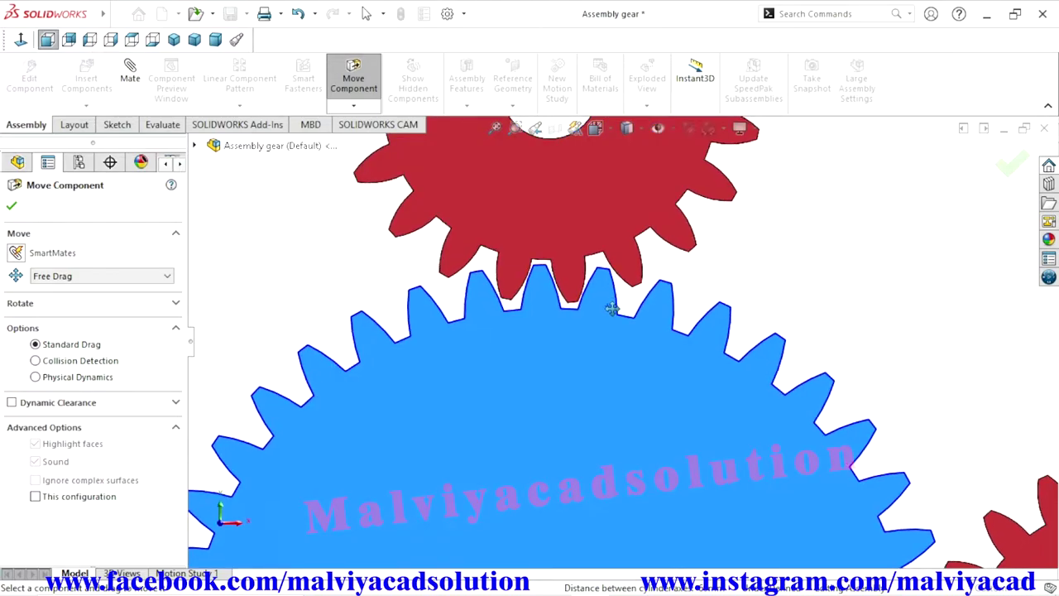
scroll(590, 371, "up", 5)
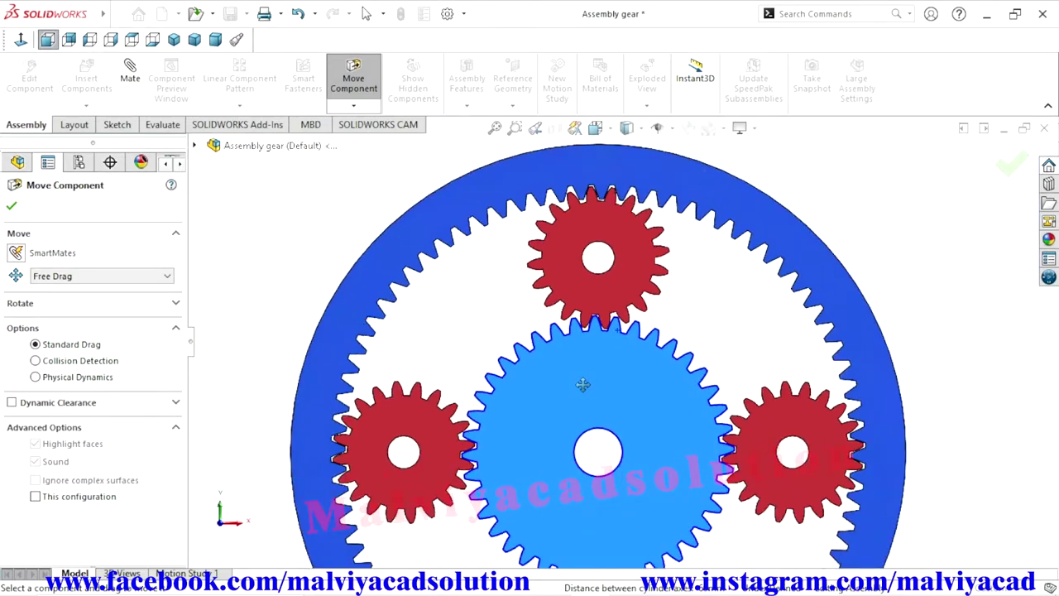
scroll(583, 385, "up", 2)
scroll(601, 465, "up", 1)
scroll(613, 467, "up", 1)
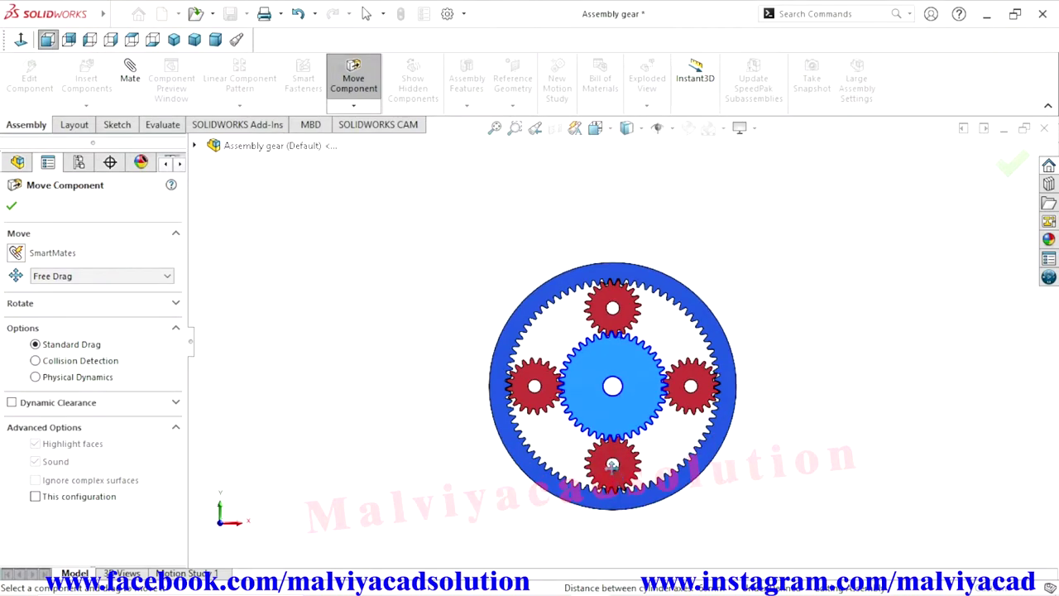
scroll(610, 468, "down", 1)
scroll(656, 360, "up", 1)
scroll(657, 360, "down", 1)
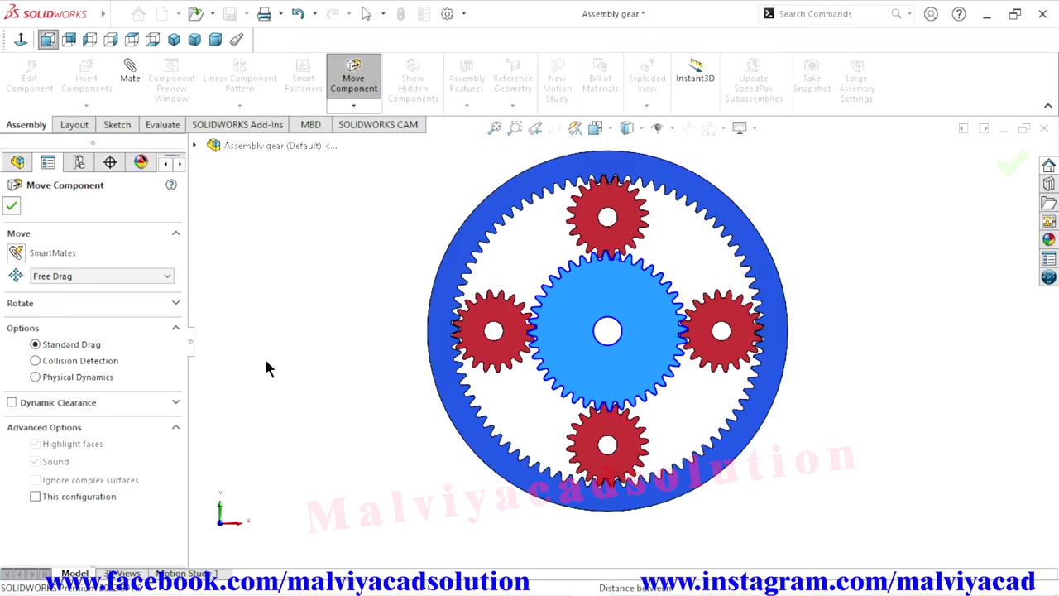
Delete GearMate2 from the FeatureManager mates, confirm, and tilt the gears into a 3D view.
scroll(182, 398, "down", 1)
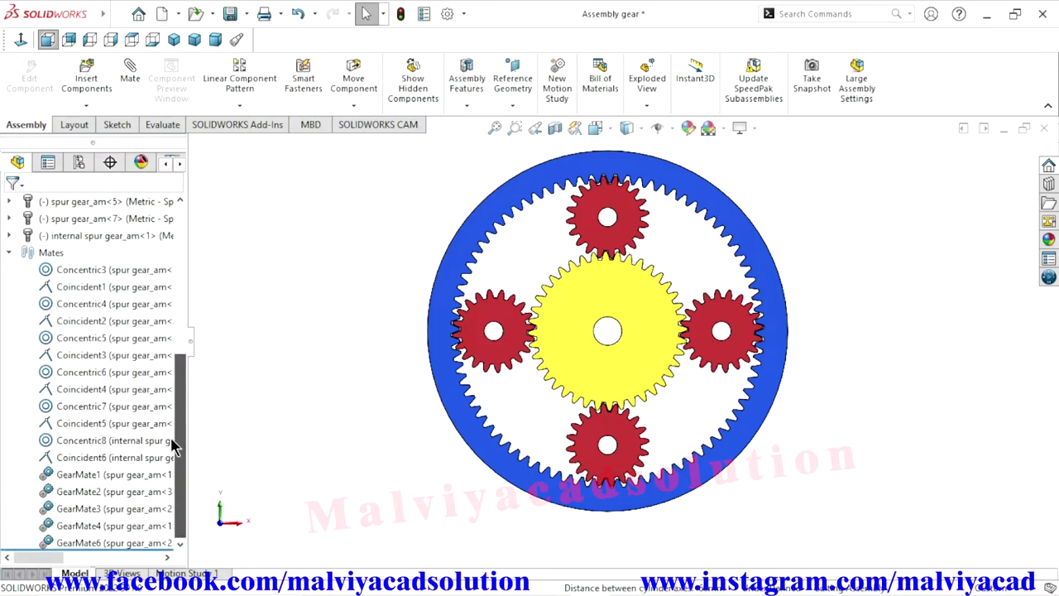
left_click(117, 491)
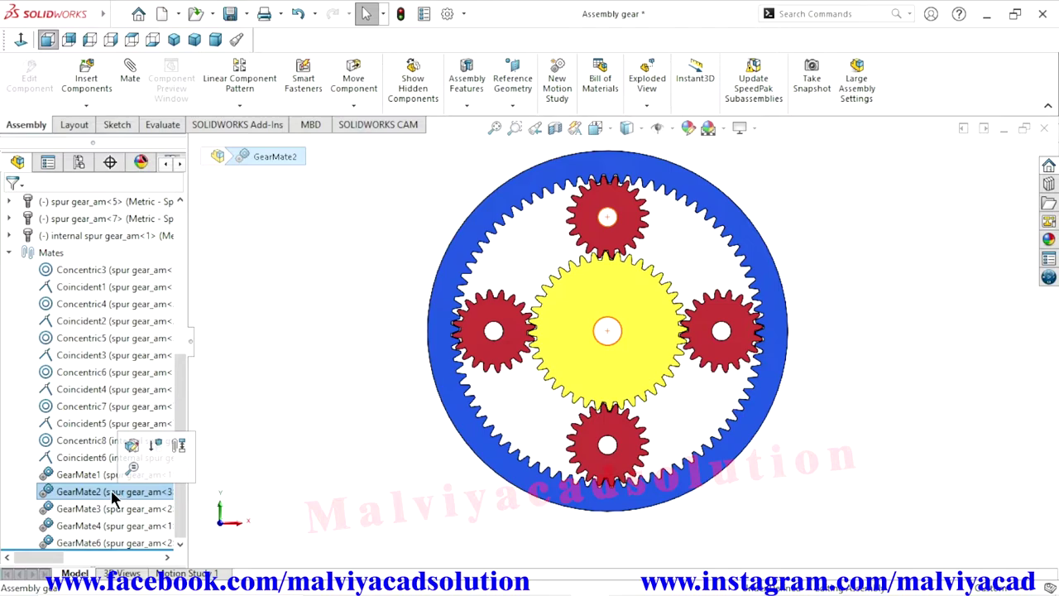
right_click(110, 492)
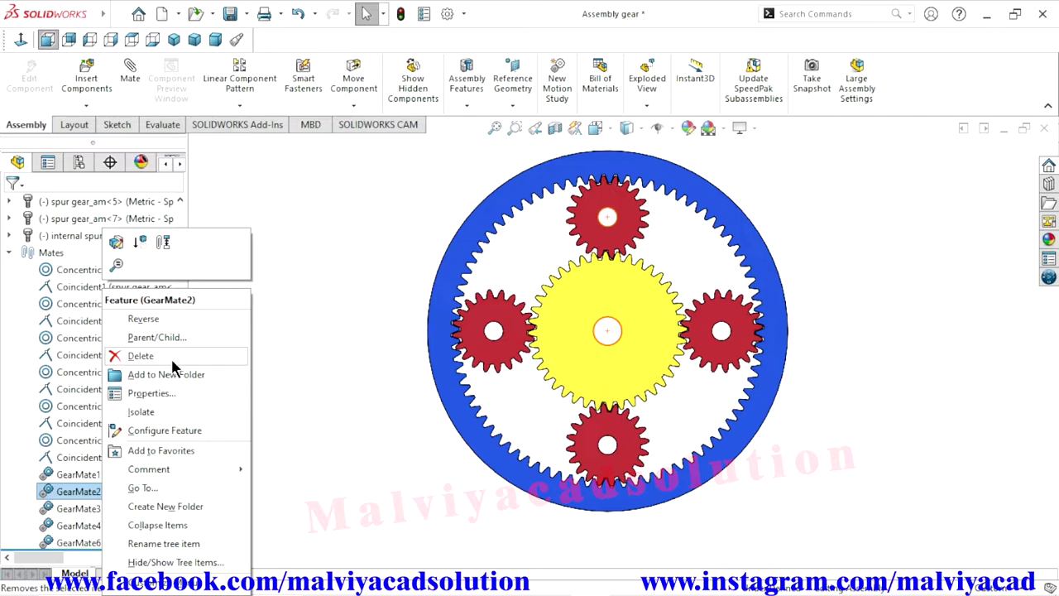
left_click(141, 355)
left_click(614, 213)
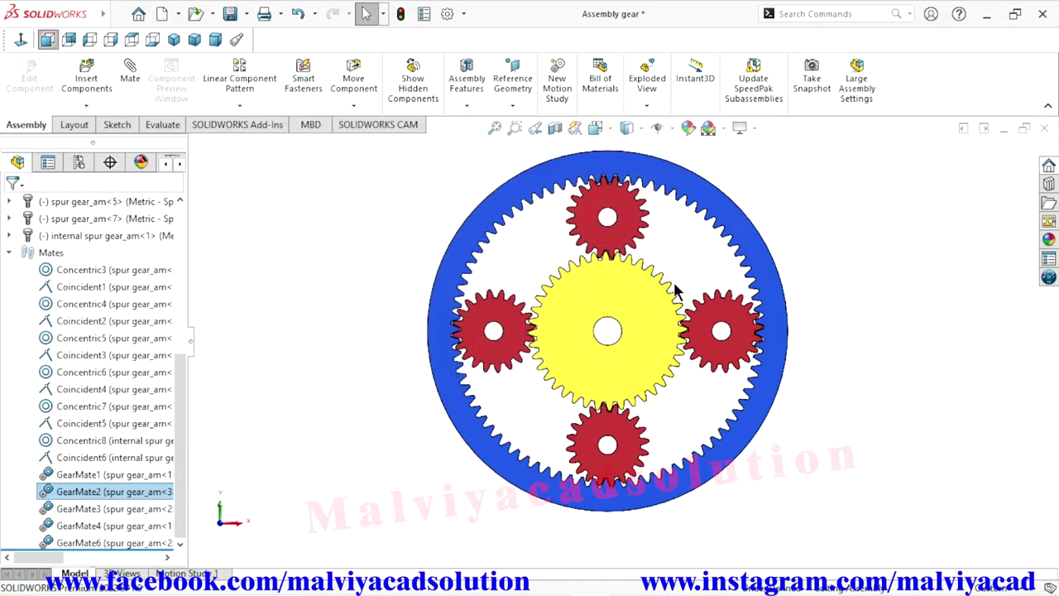
middle_click_drag(845, 272, 823, 325)
scroll(823, 325, "down", 3)
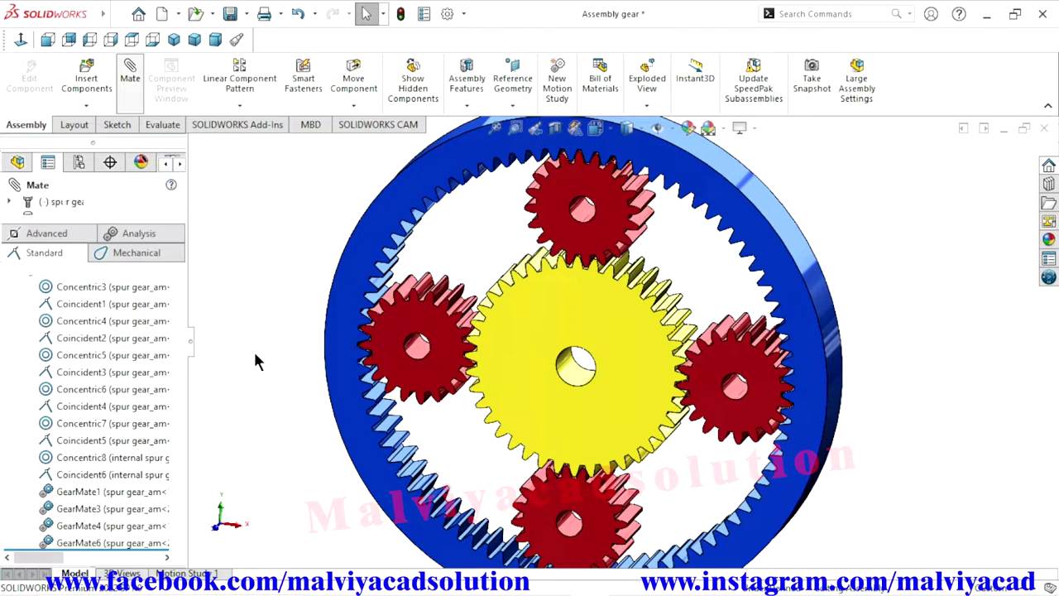
Start a mechanical Gear mate between the yellow sun gear's bore and the top red planet's bore.
left_click(121, 250)
left_click(17, 445)
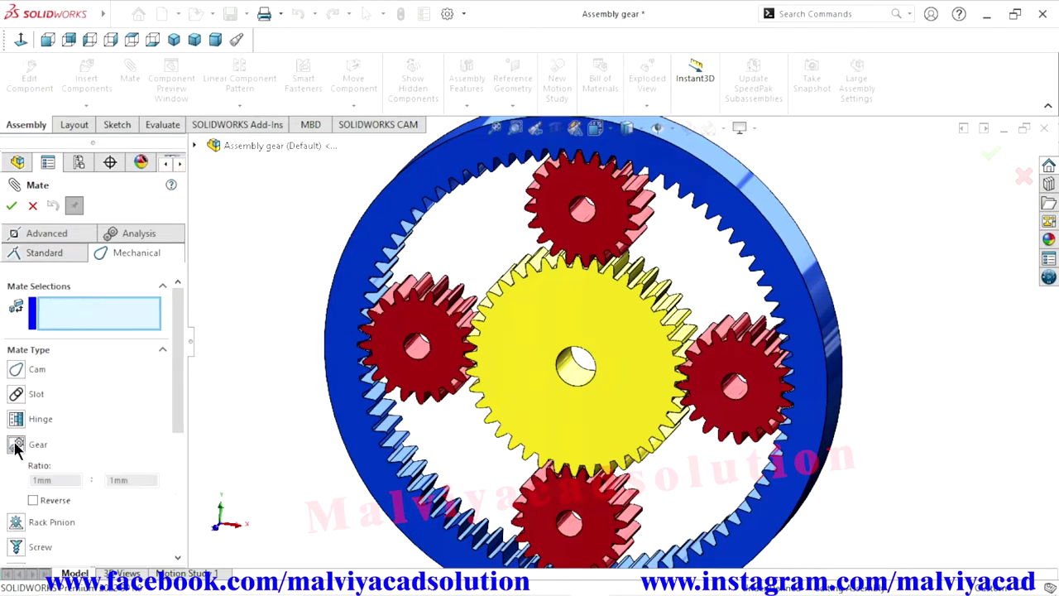
left_click(577, 379)
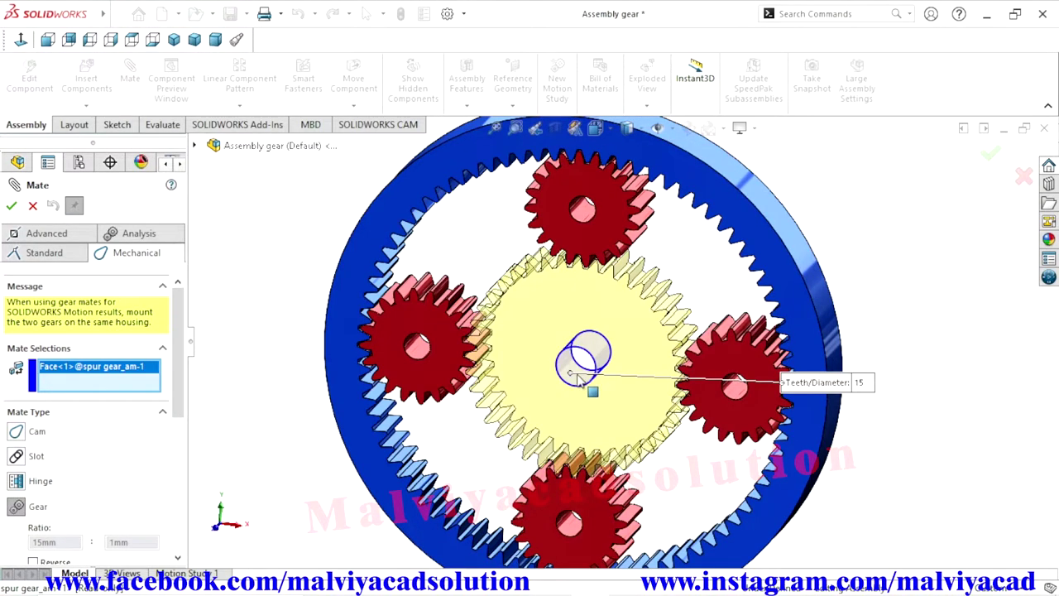
left_click(585, 222)
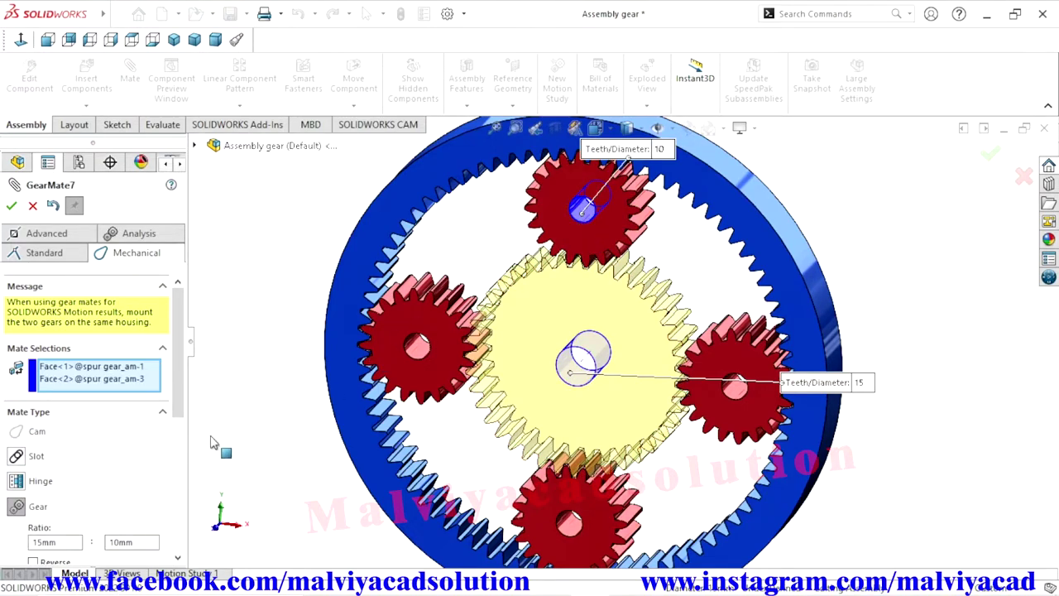
Set the gear ratio to 40mm : 20mm and accept the new gear mate.
mouse_move(177, 405)
left_mouse_down()
mouse_move(166, 443)
mouse_move(101, 463)
left_mouse_up()
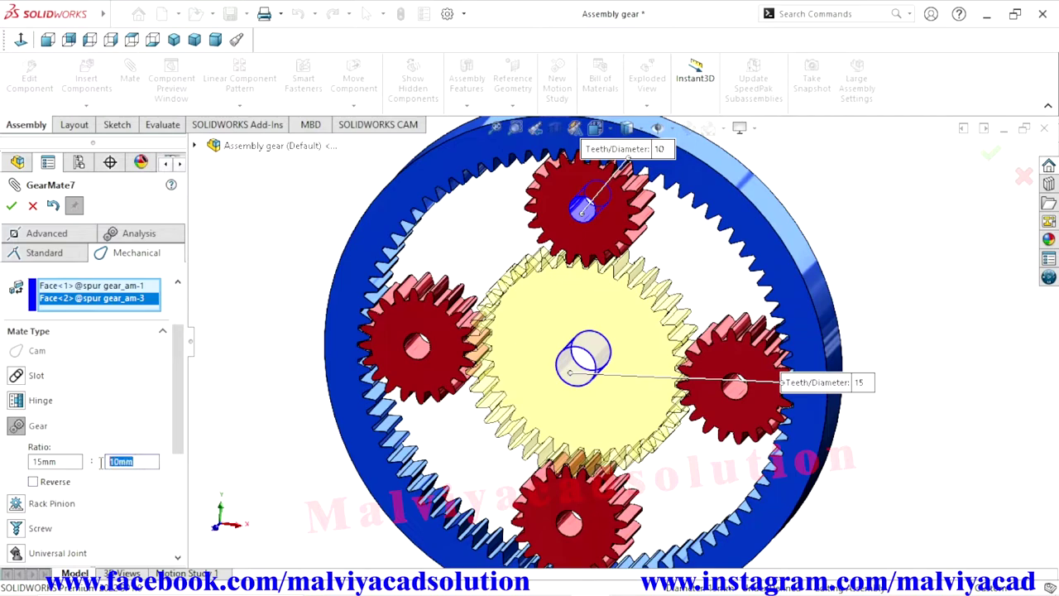
type("20")
left_click(55, 460)
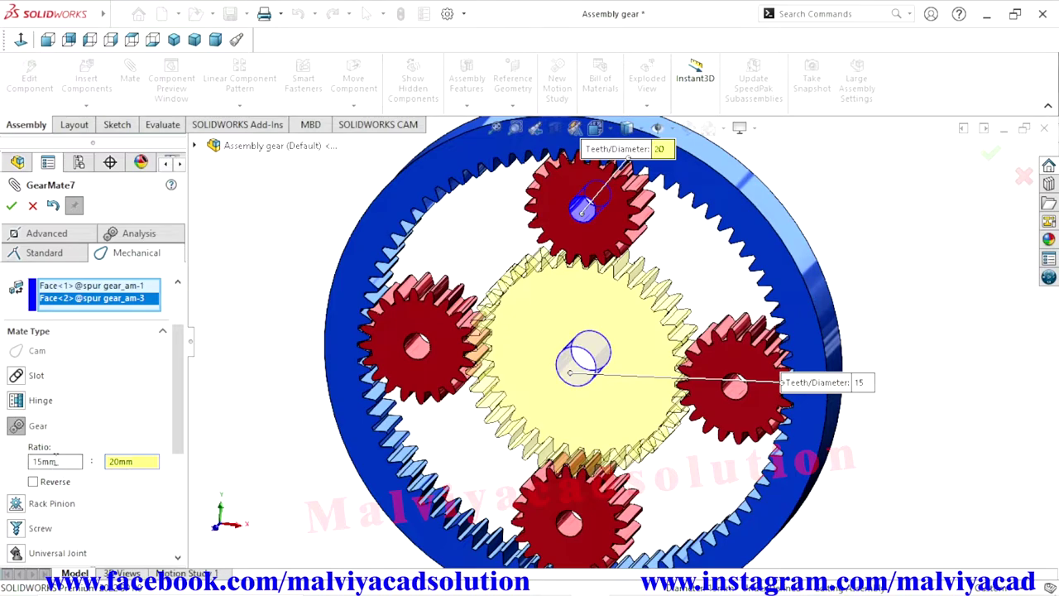
left_click_drag(61, 461, 4, 461)
type("40")
key("Tab")
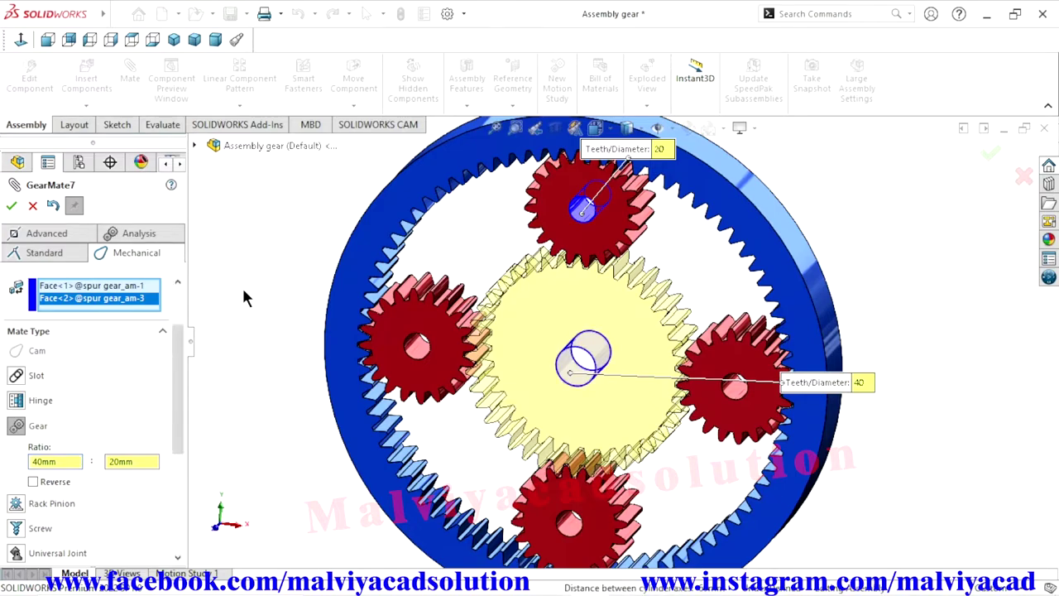
left_click(11, 207)
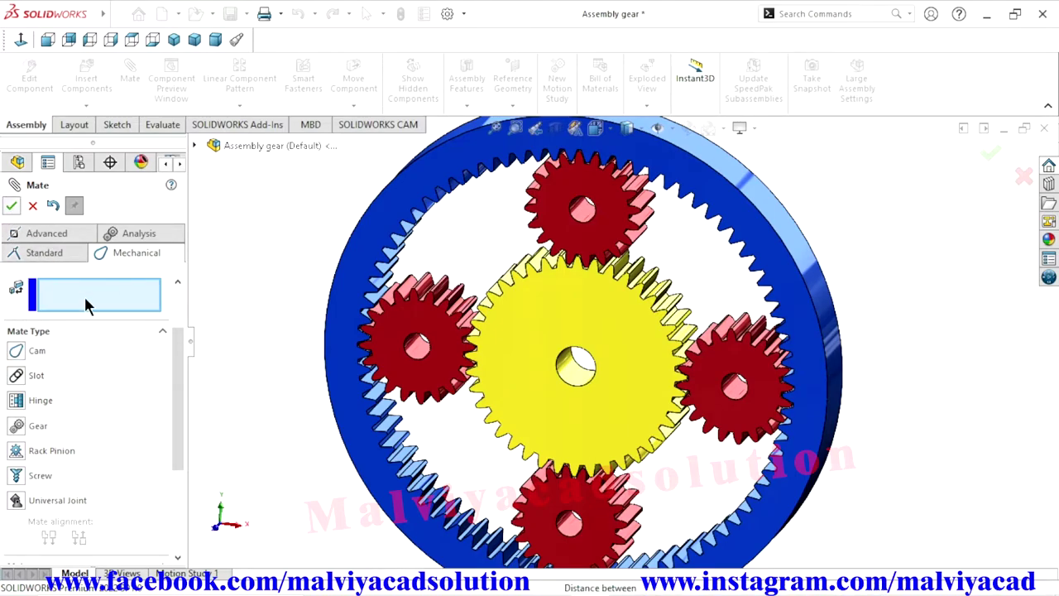
left_click(10, 205)
key("f")
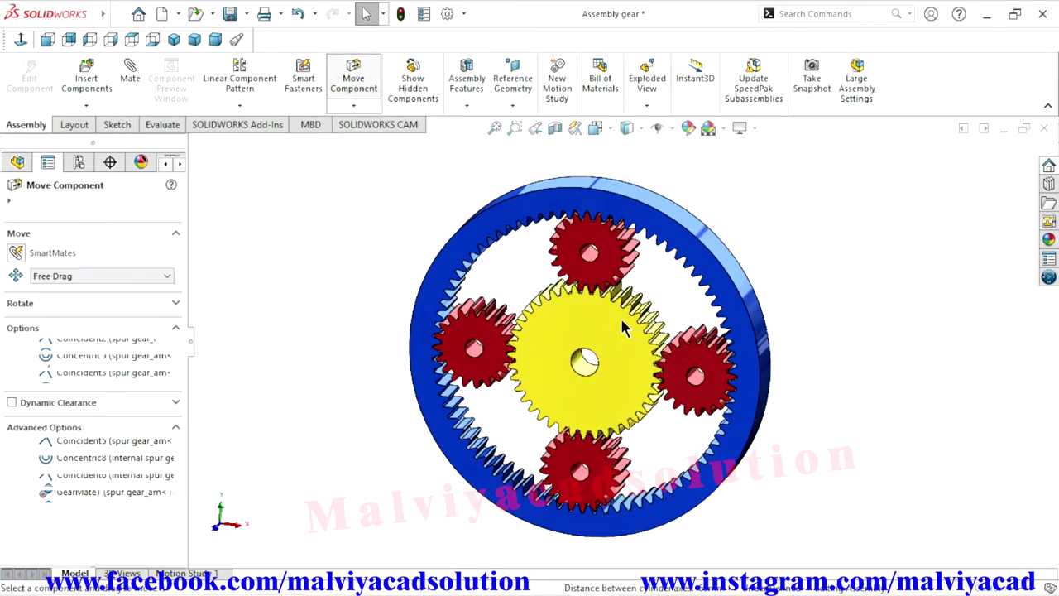
Spin the sun gear to confirm the planets turn with it, then close Move Component.
left_click_drag(619, 318, 626, 359)
mouse_move(625, 360)
middle_mouse_down()
mouse_move(657, 259)
mouse_move(609, 439)
middle_mouse_up()
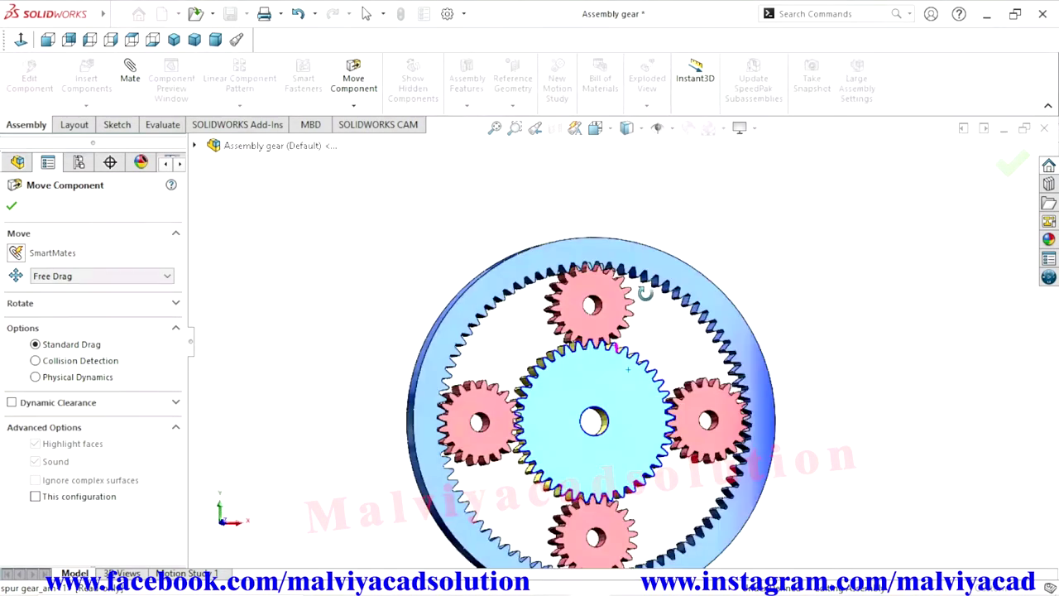
scroll(609, 439, "down", 2)
scroll(609, 438, "up", 2)
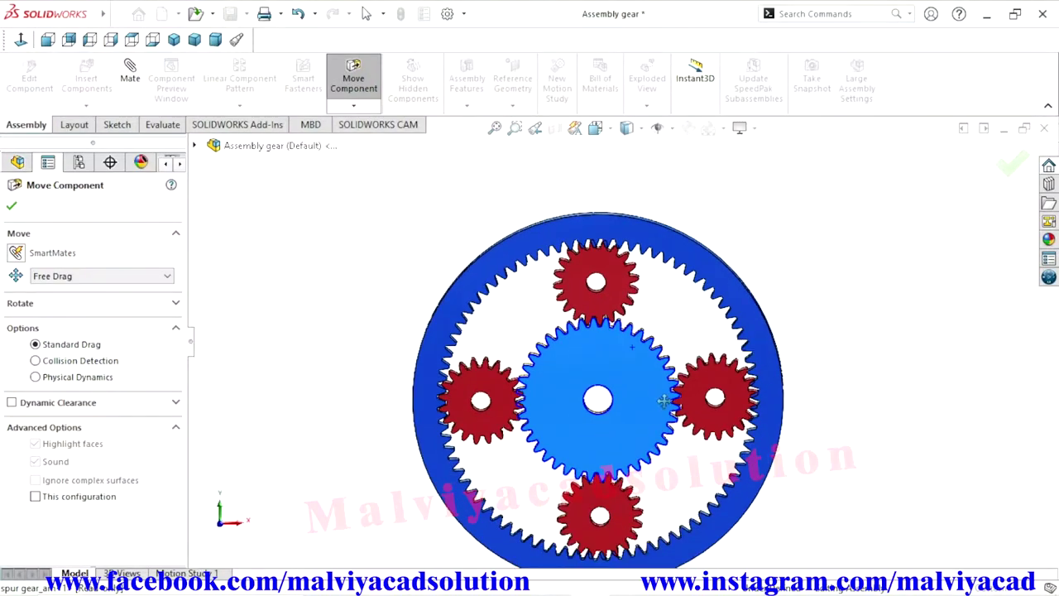
mouse_move(663, 400)
left_mouse_down()
mouse_move(615, 445)
mouse_move(552, 427)
mouse_move(541, 384)
mouse_move(565, 310)
left_mouse_up()
scroll(530, 415, "down", 3)
scroll(522, 389, "up", 3)
scroll(642, 381, "down", 2)
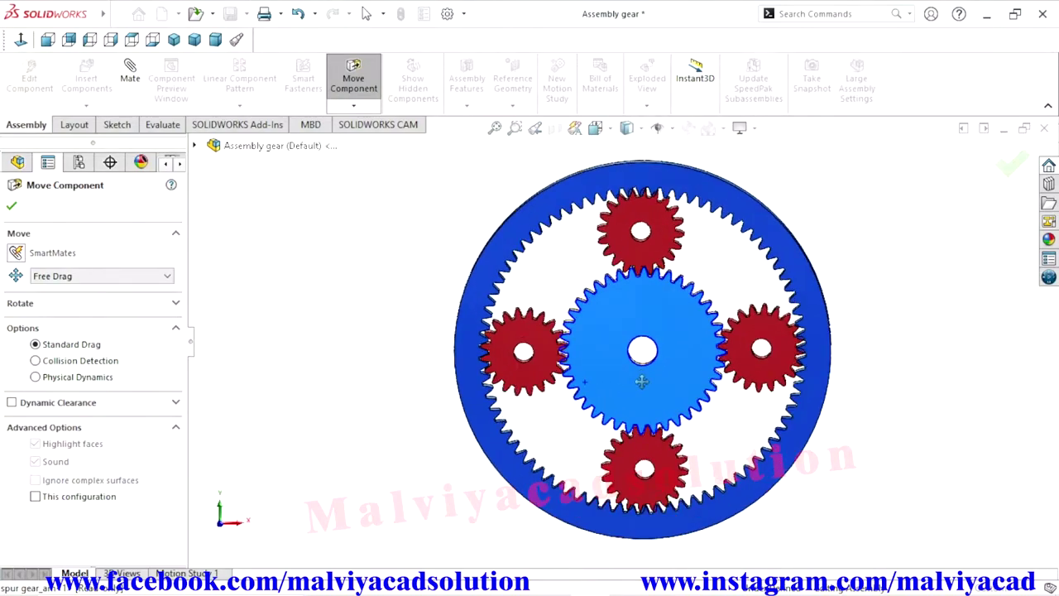
left_click(11, 207)
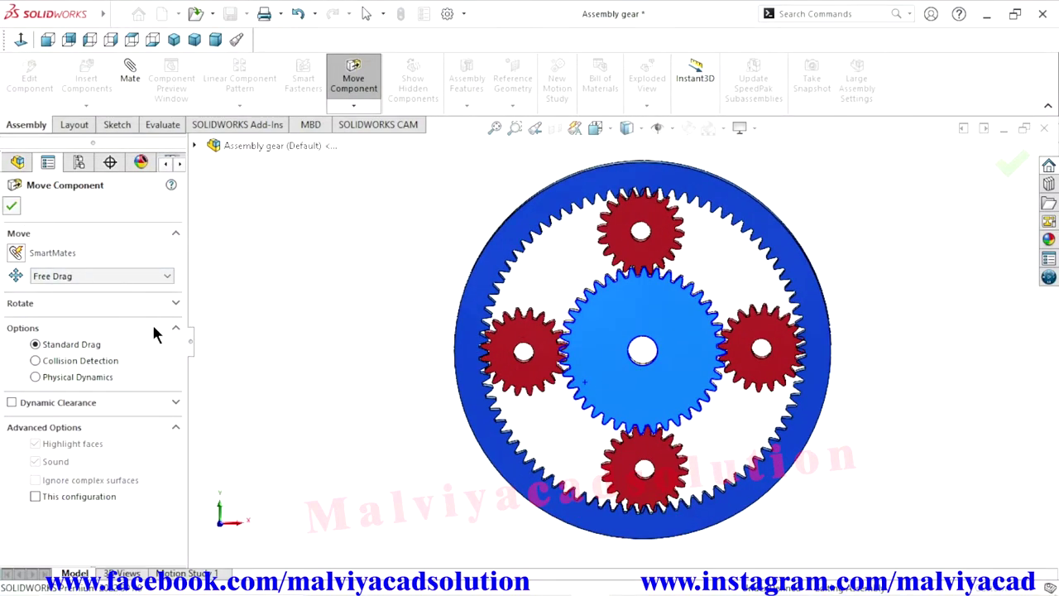
scroll(182, 370, "down", 1)
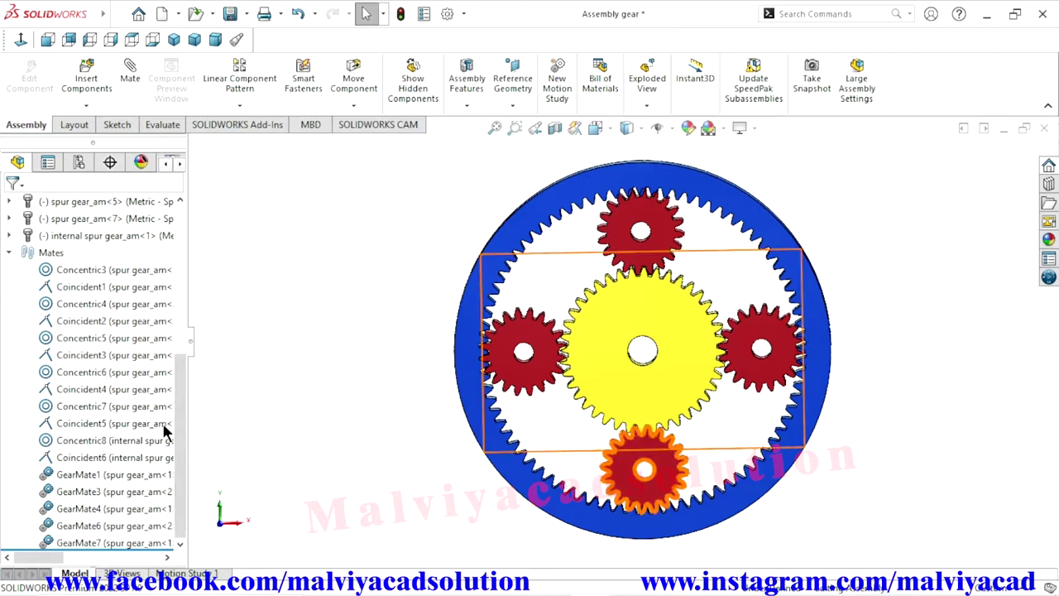
Delete the GearMate3 mate from the Mates folder and confirm the deletion.
left_click(122, 494)
right_click(121, 494)
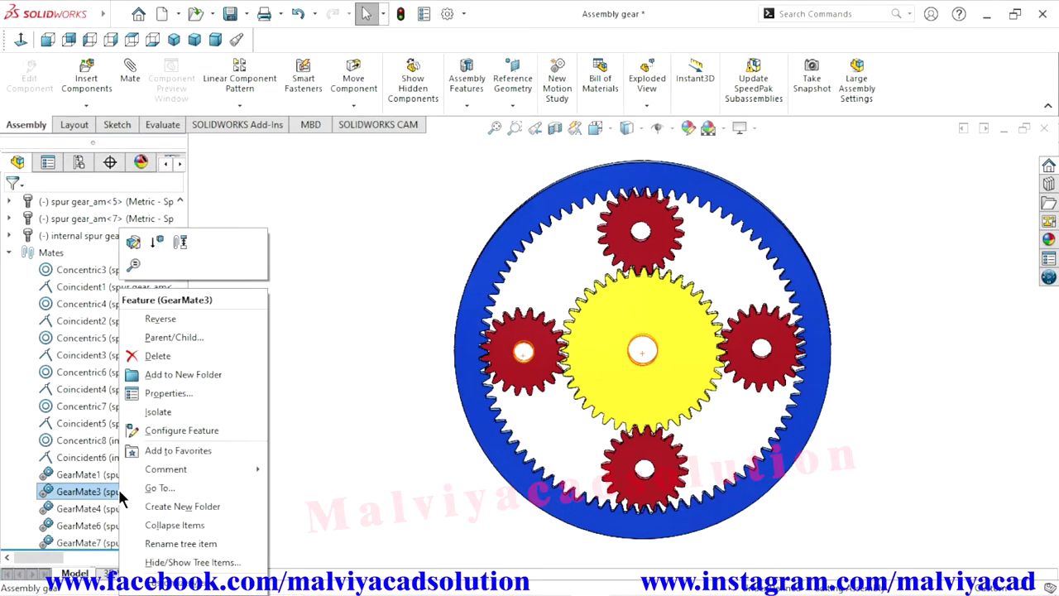
left_click(197, 355)
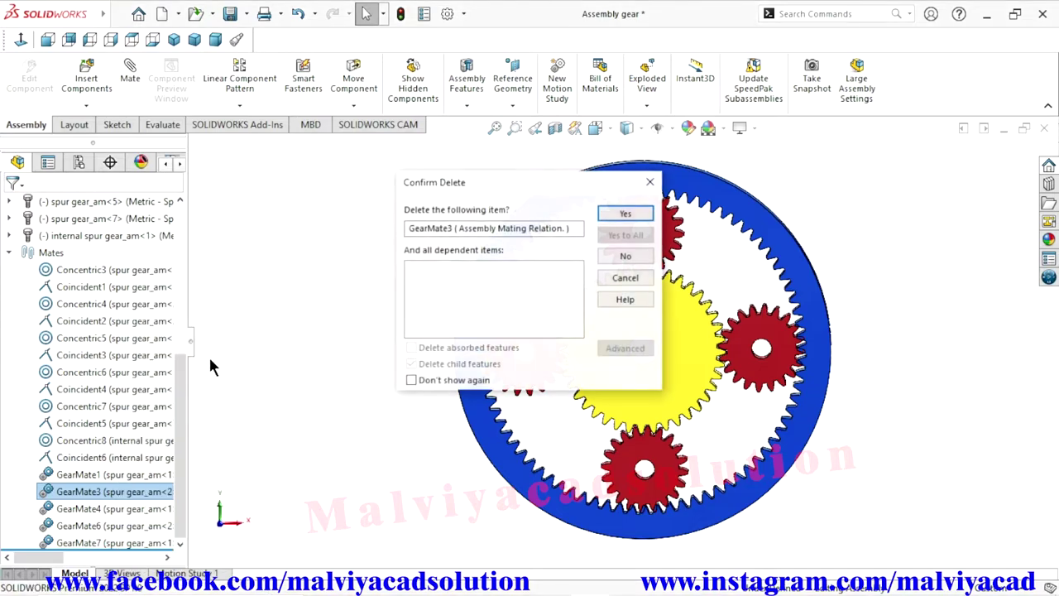
left_click(626, 214)
scroll(603, 367, "down", 3)
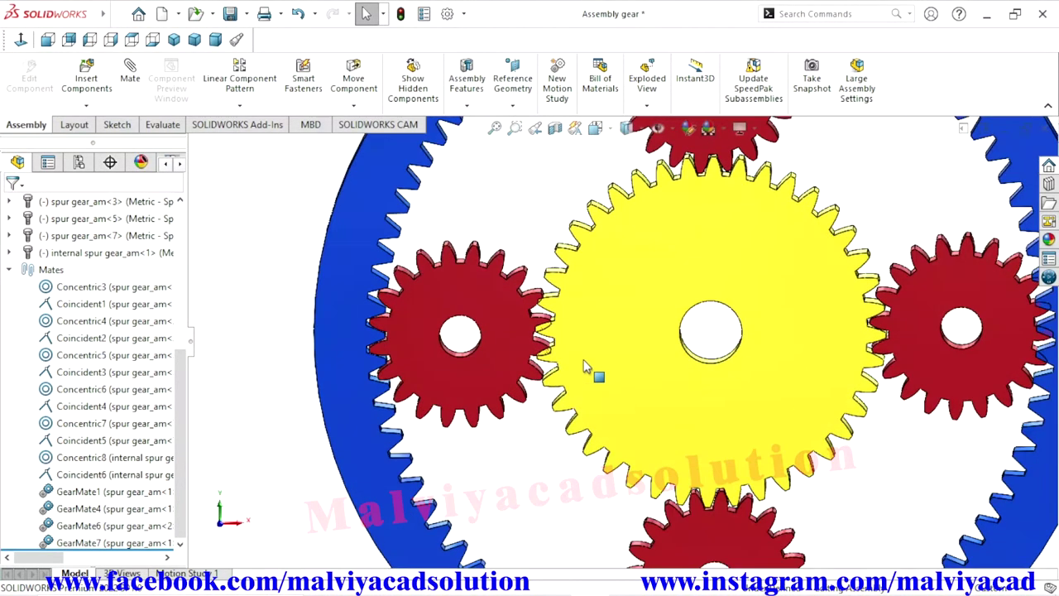
scroll(591, 367, "down", 3)
left_click(493, 336)
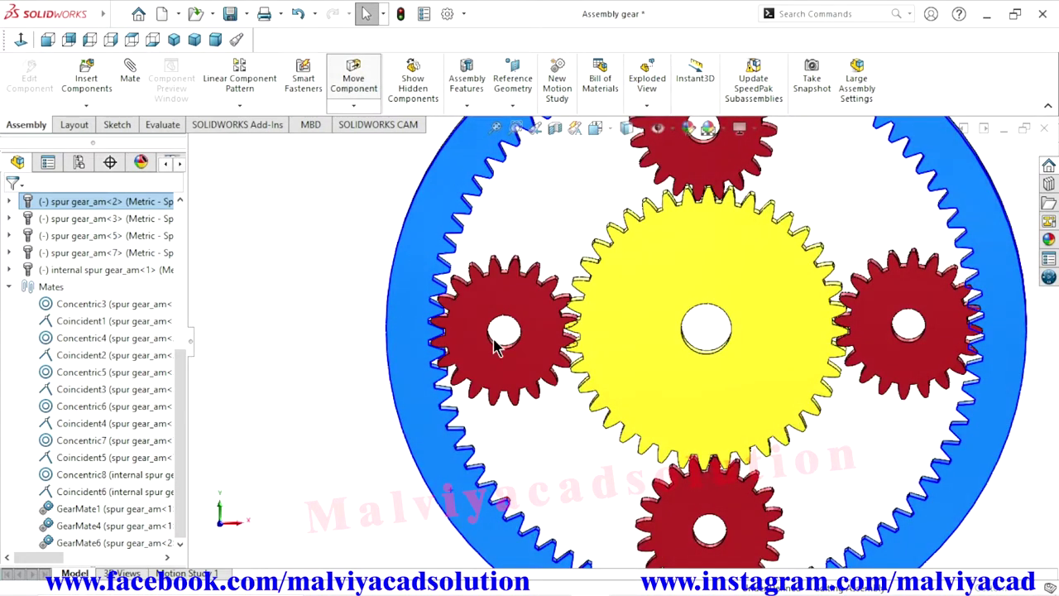
In Front view, rotate the left planet gear slightly so its teeth mesh with the sun gear.
left_click(541, 318)
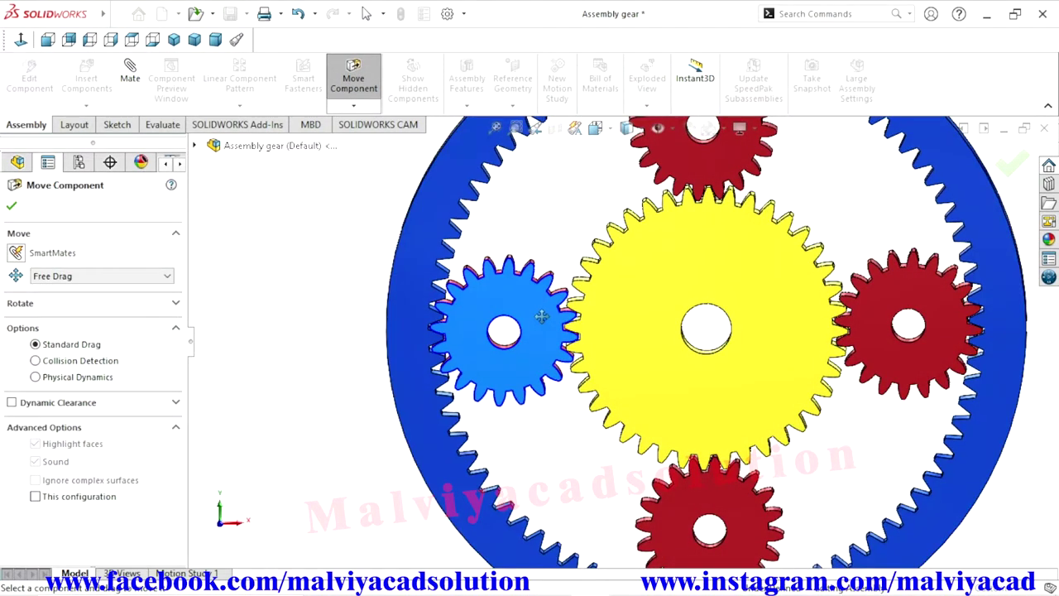
scroll(608, 327, "down", 3)
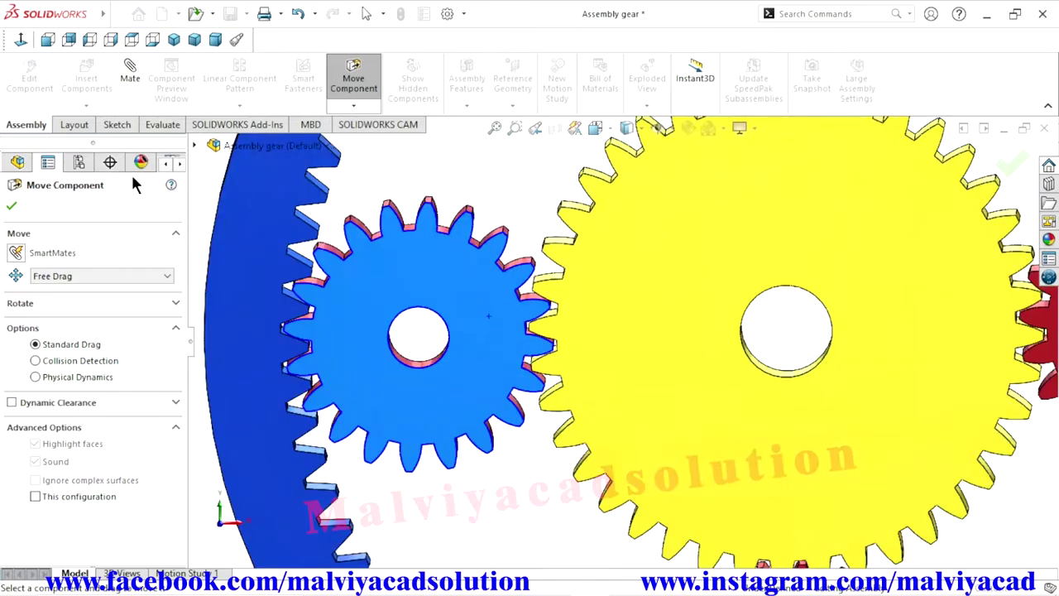
left_click(21, 40)
scroll(530, 379, "down", 2)
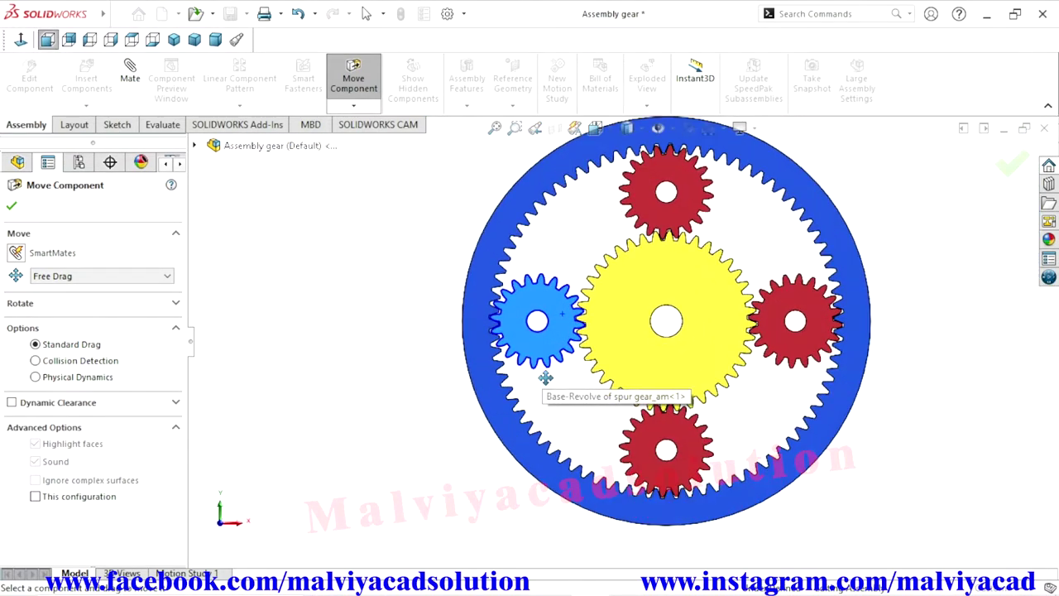
scroll(579, 356, "down", 3)
scroll(624, 282, "down", 2)
scroll(629, 239, "down", 2)
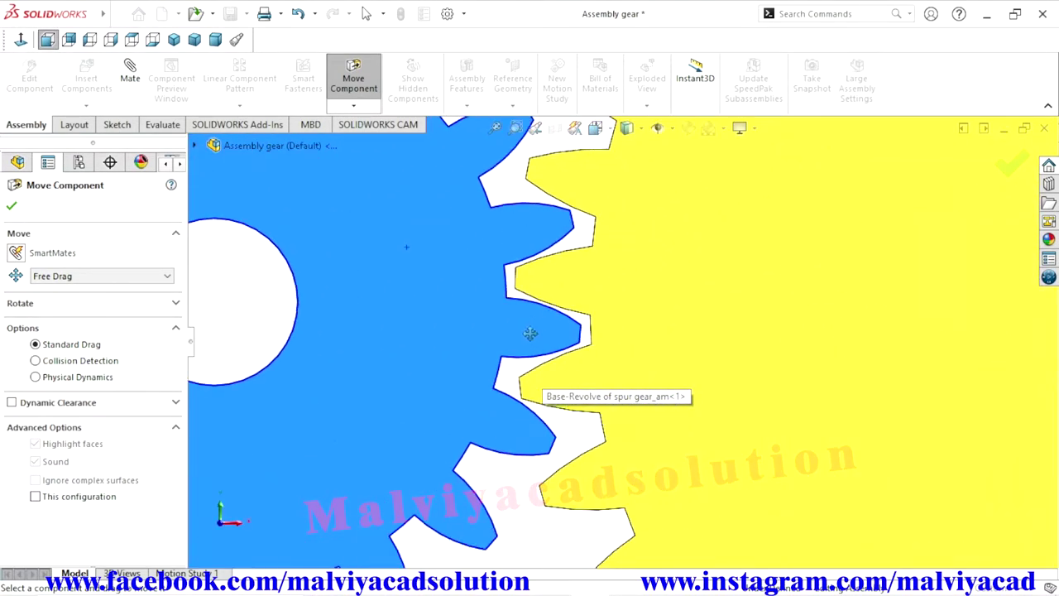
left_click_drag(536, 325, 537, 328)
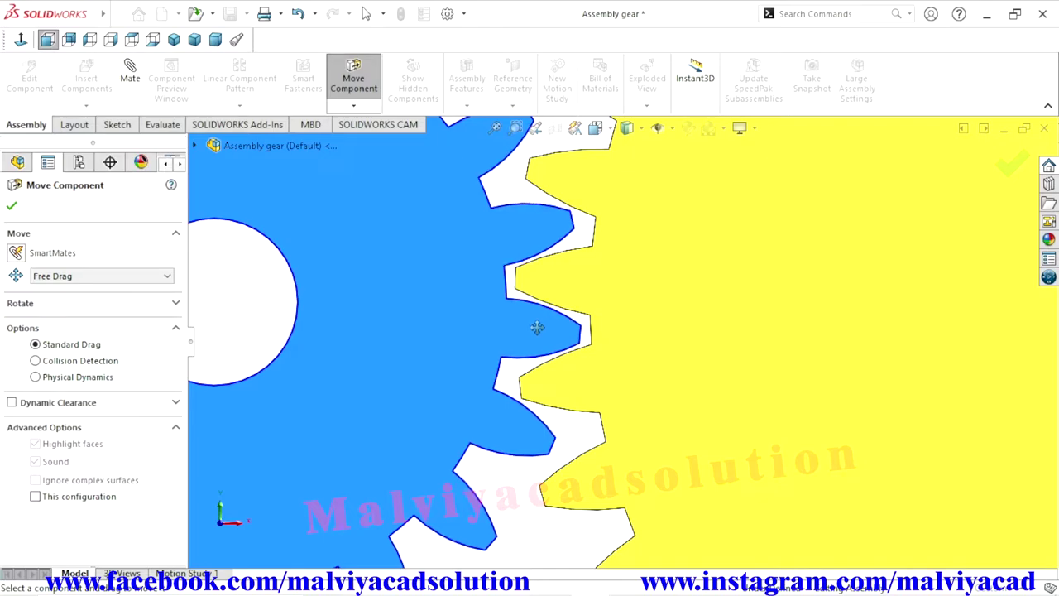
scroll(536, 328, "down", 3)
scroll(537, 328, "down", 2)
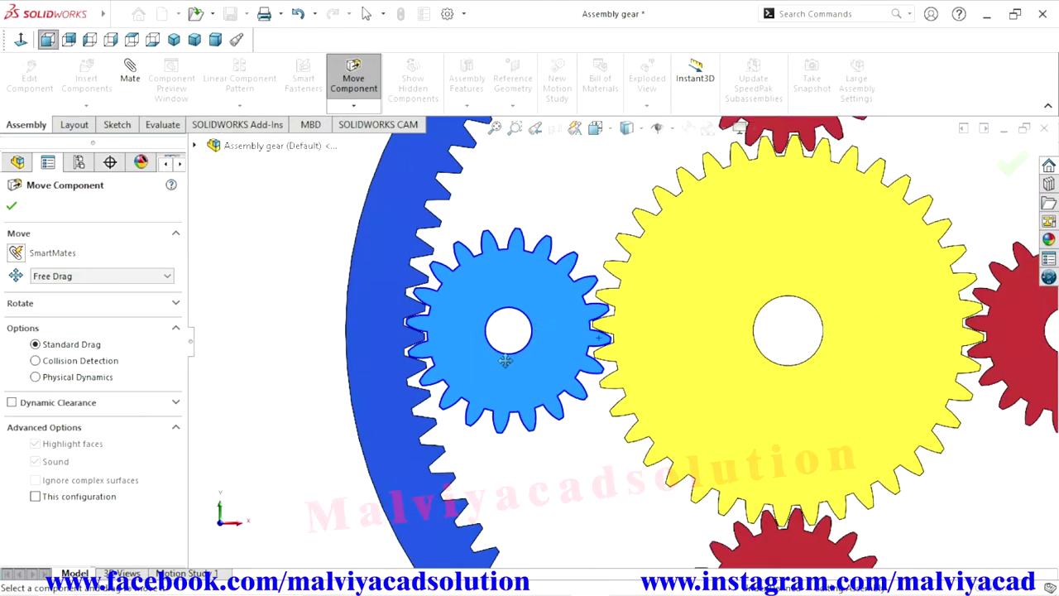
left_click(11, 207)
key("f")
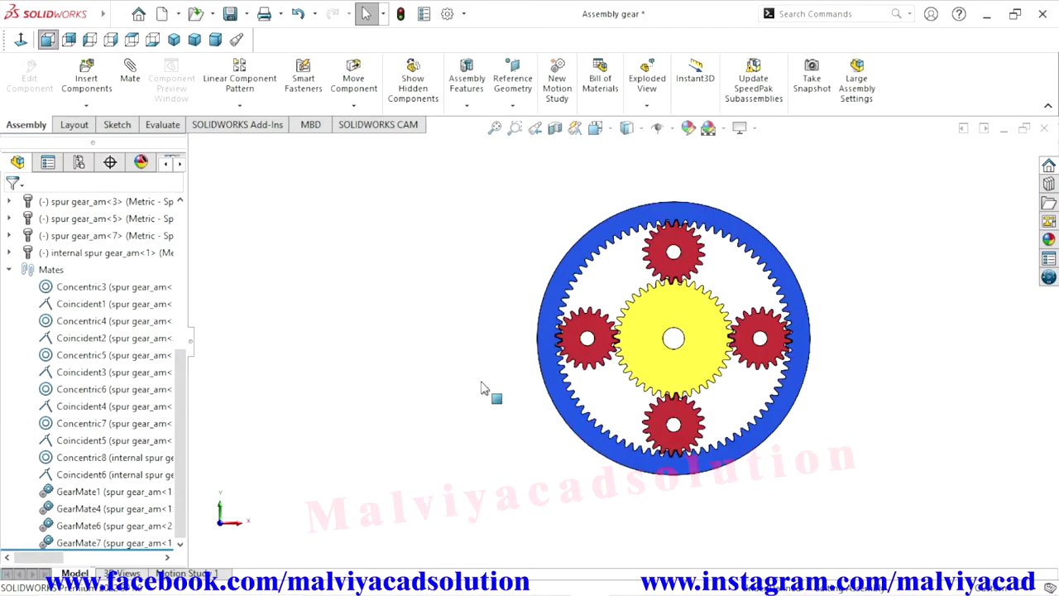
middle_click_drag(736, 366, 660, 330)
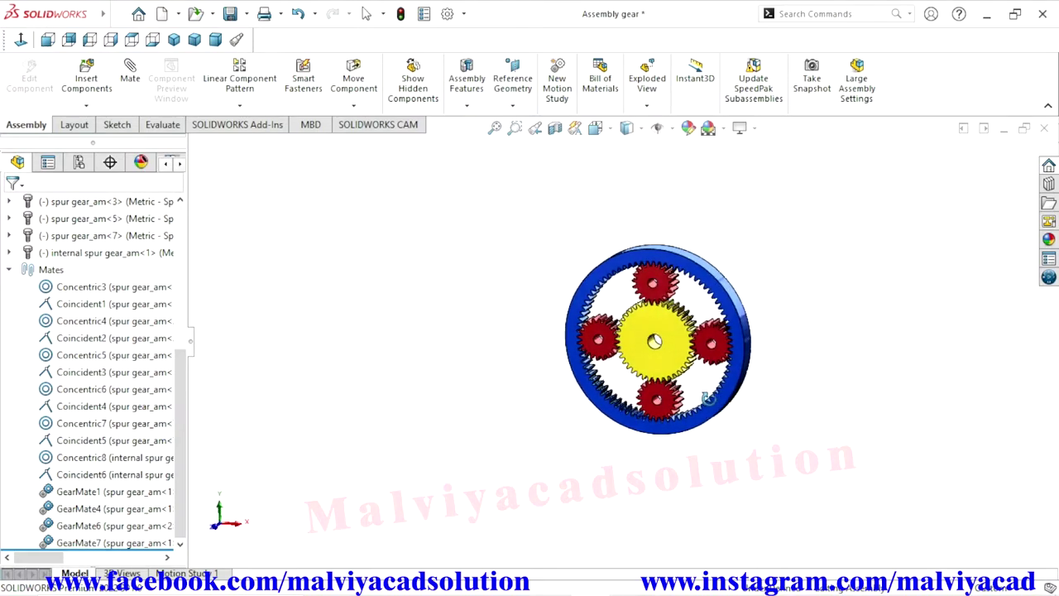
Start a mechanical Gear mate between the left planet gear's bore and the sun gear's bore.
scroll(657, 339, "down", 2)
scroll(649, 354, "down", 2)
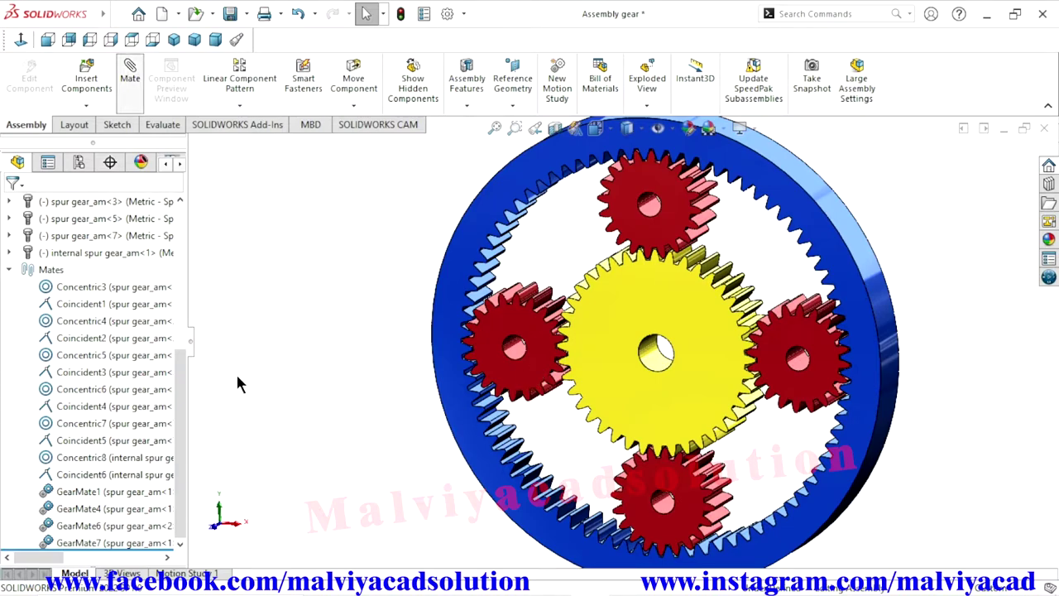
left_click(137, 256)
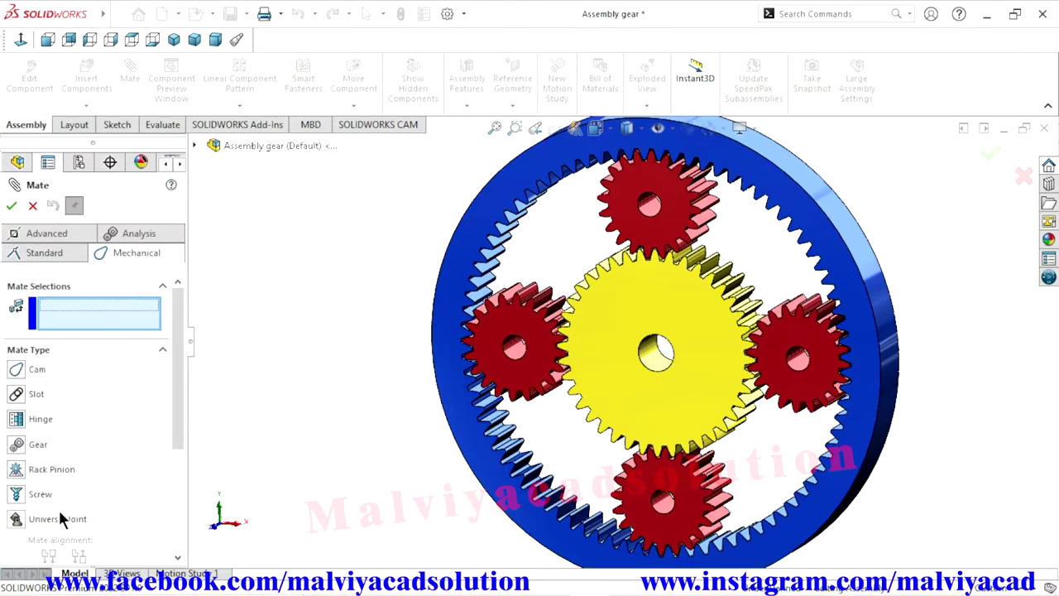
left_click(16, 455)
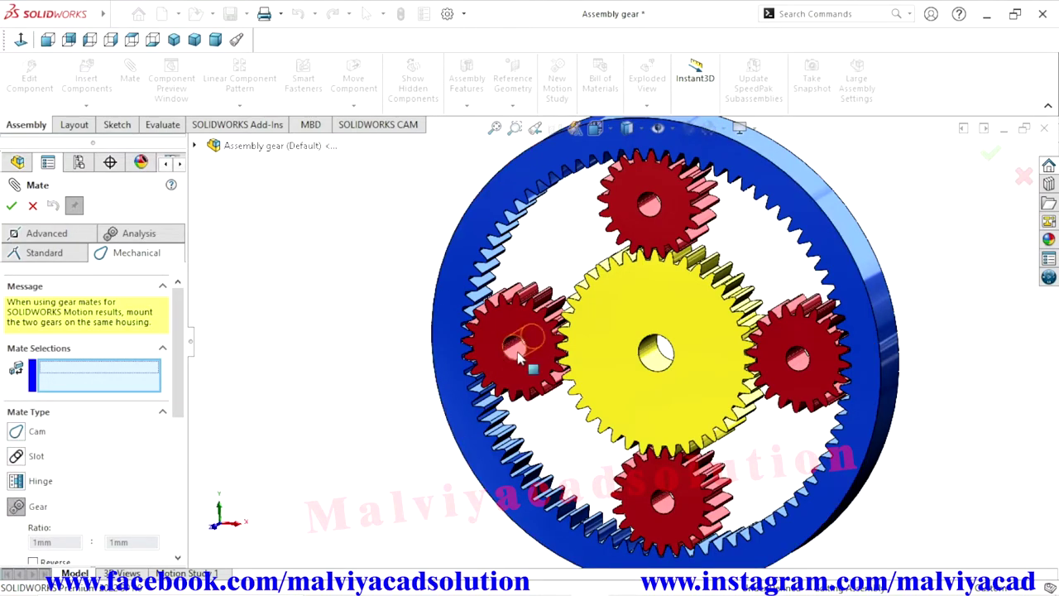
left_click(521, 343)
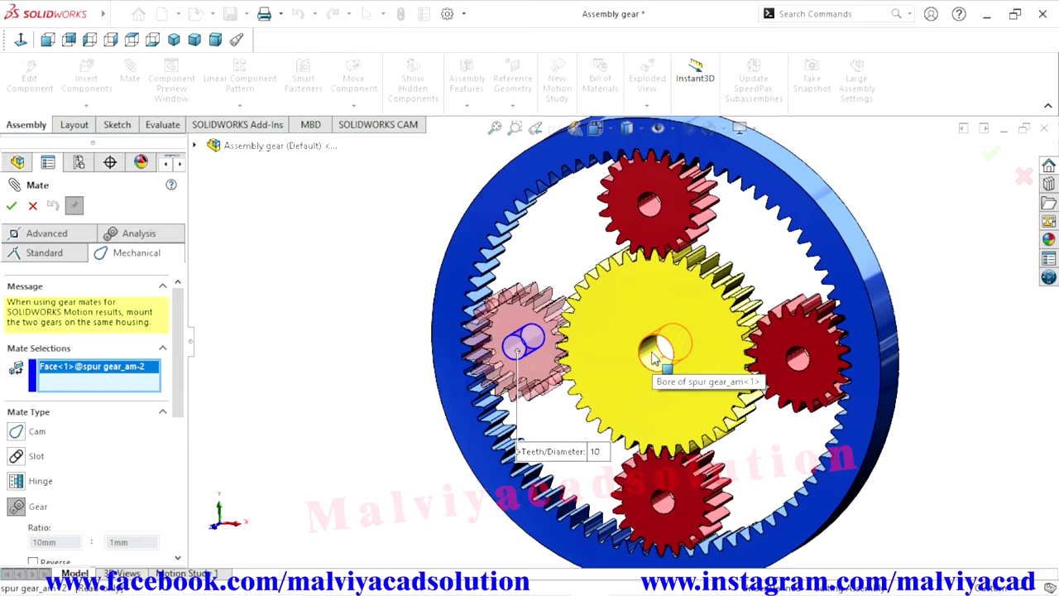
left_click(658, 354)
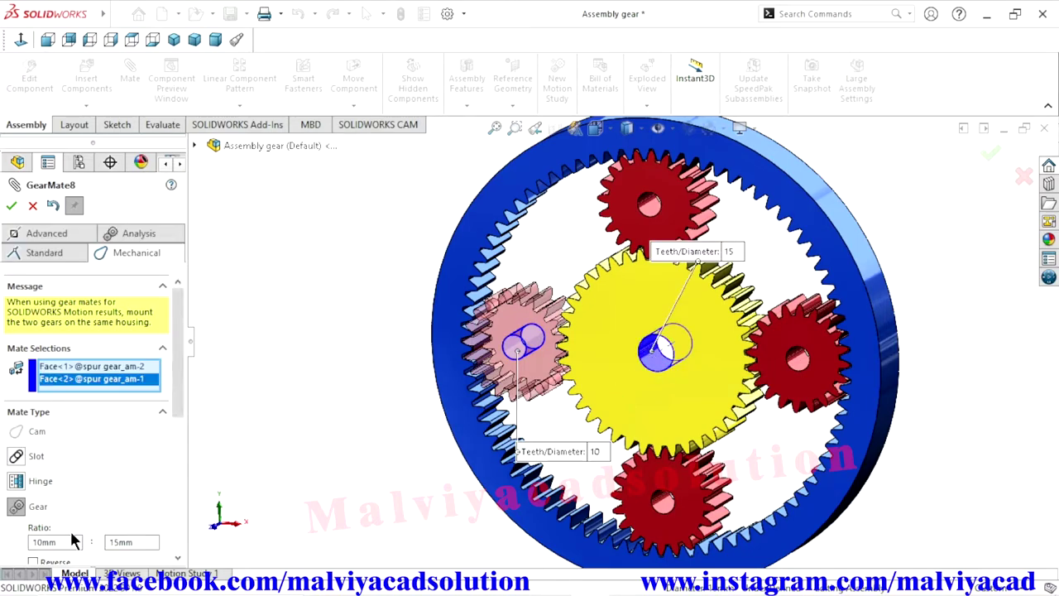
Set the gear ratio to 20mm : 40mm and accept the mate.
left_click_drag(70, 542, 2, 536)
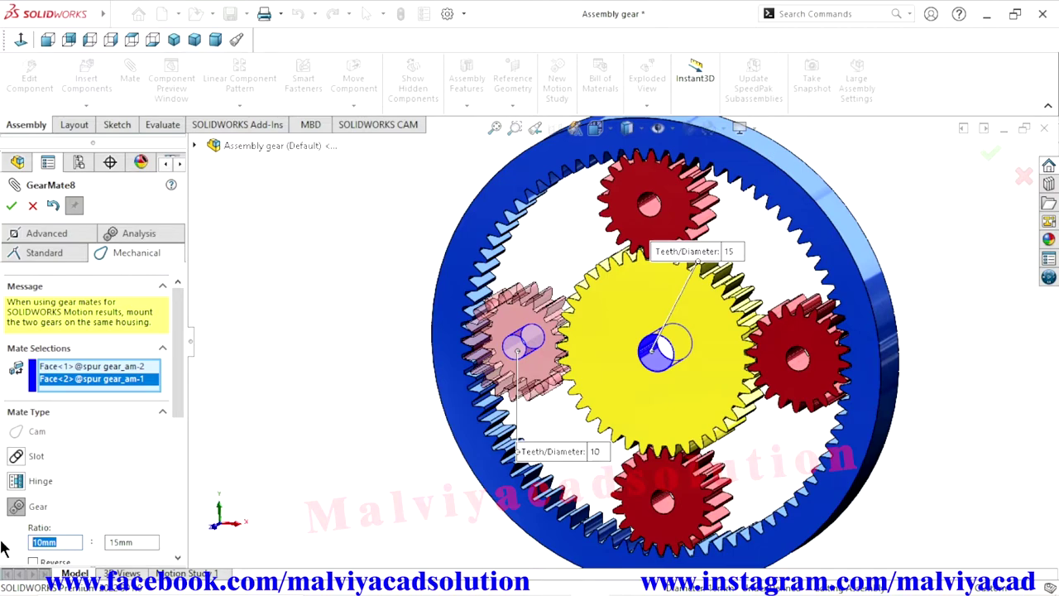
type("20")
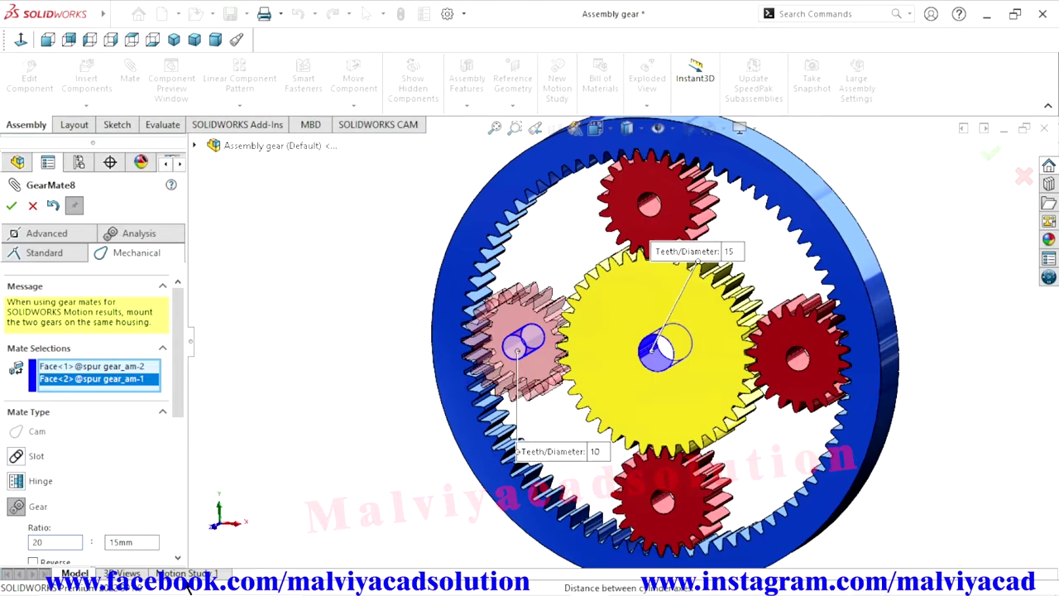
key("Tab")
left_click(138, 542)
left_click_drag(138, 542, 99, 542)
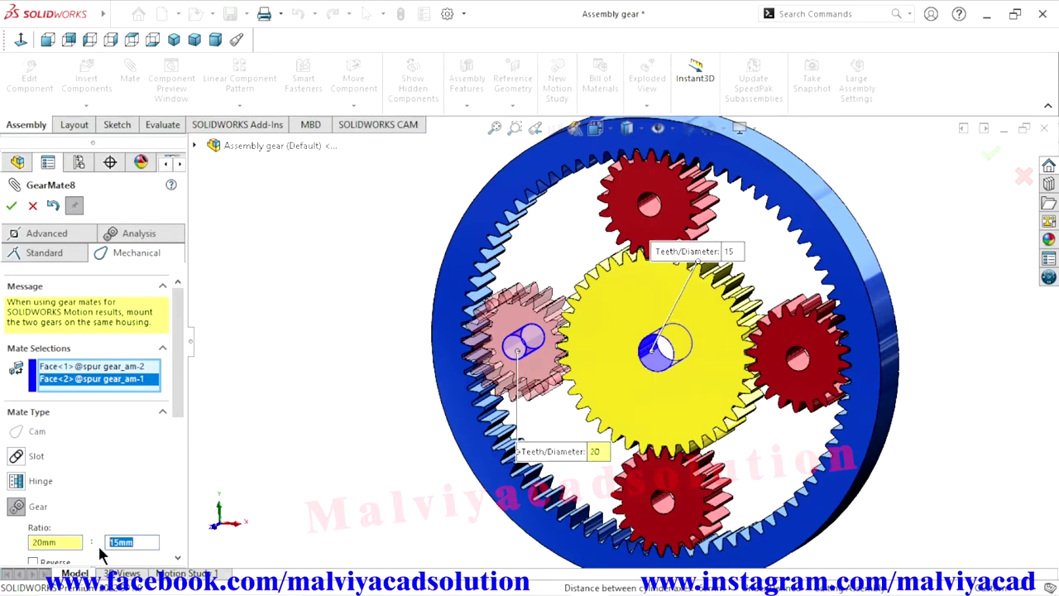
type("40")
key("Tab")
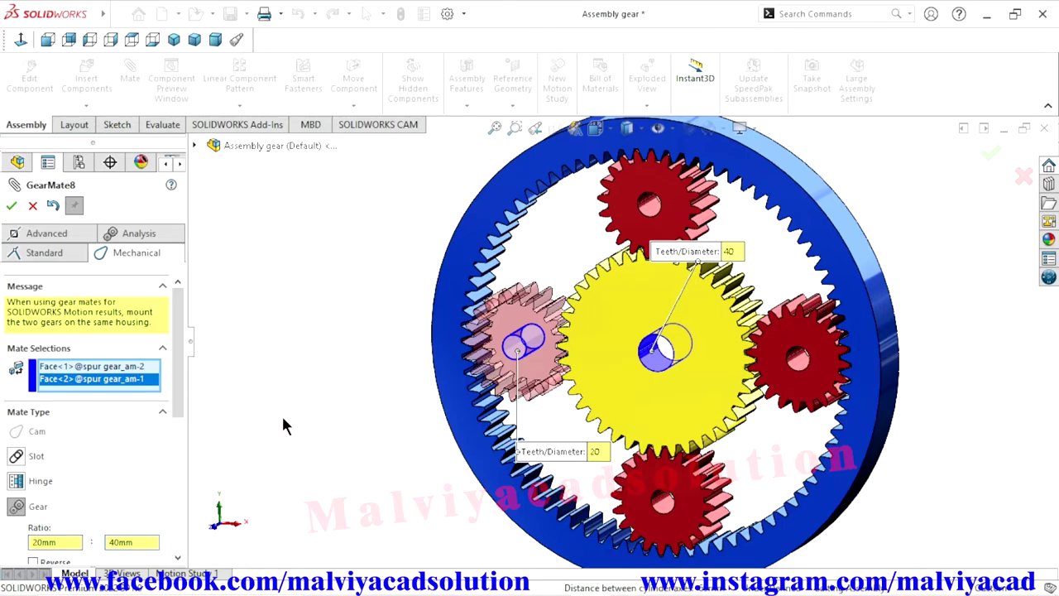
left_click(11, 206)
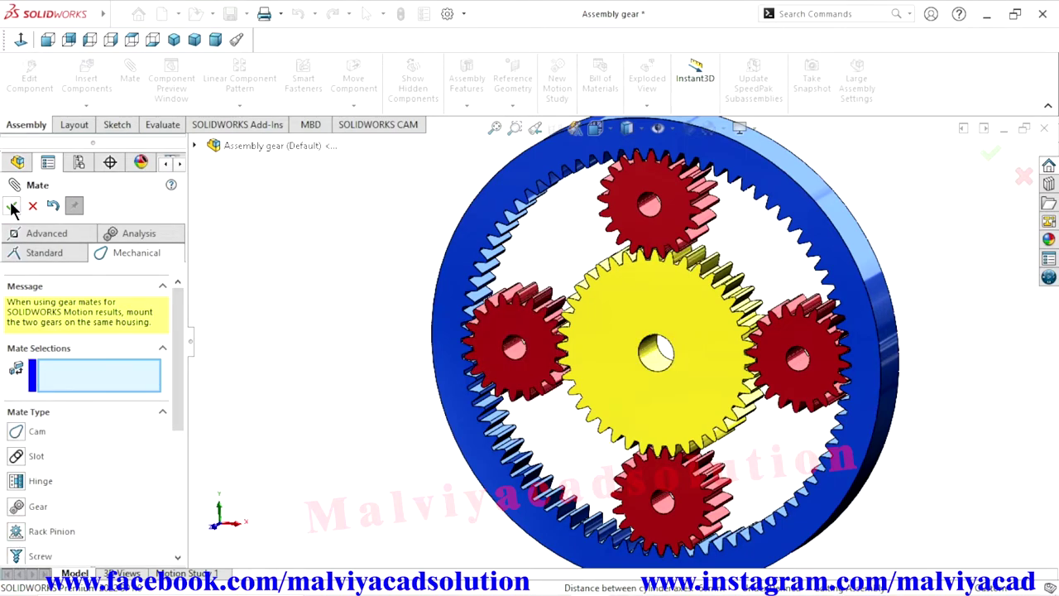
left_click(11, 206)
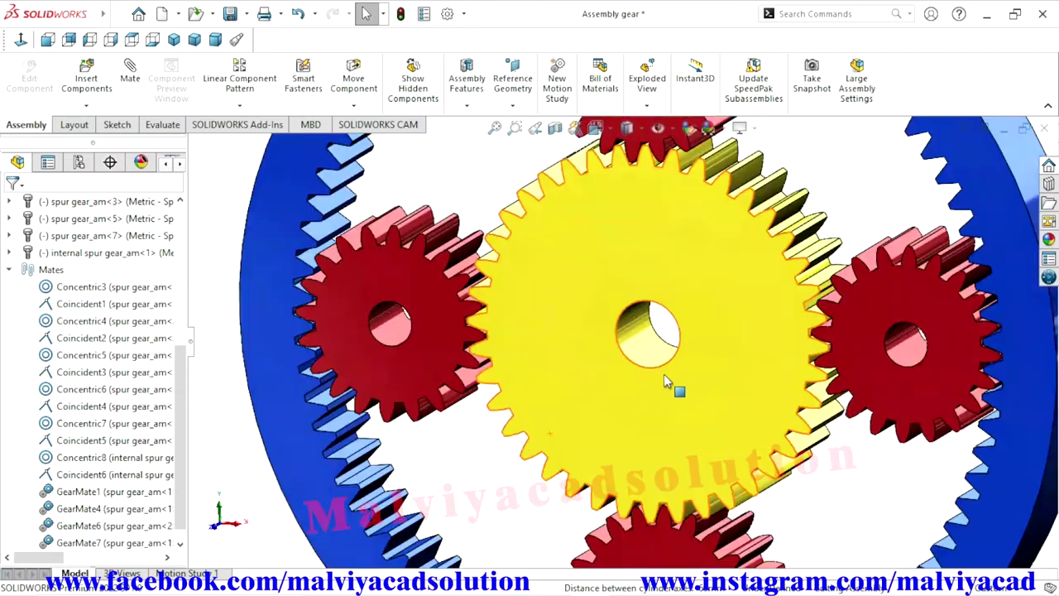
scroll(663, 374, "down", 3)
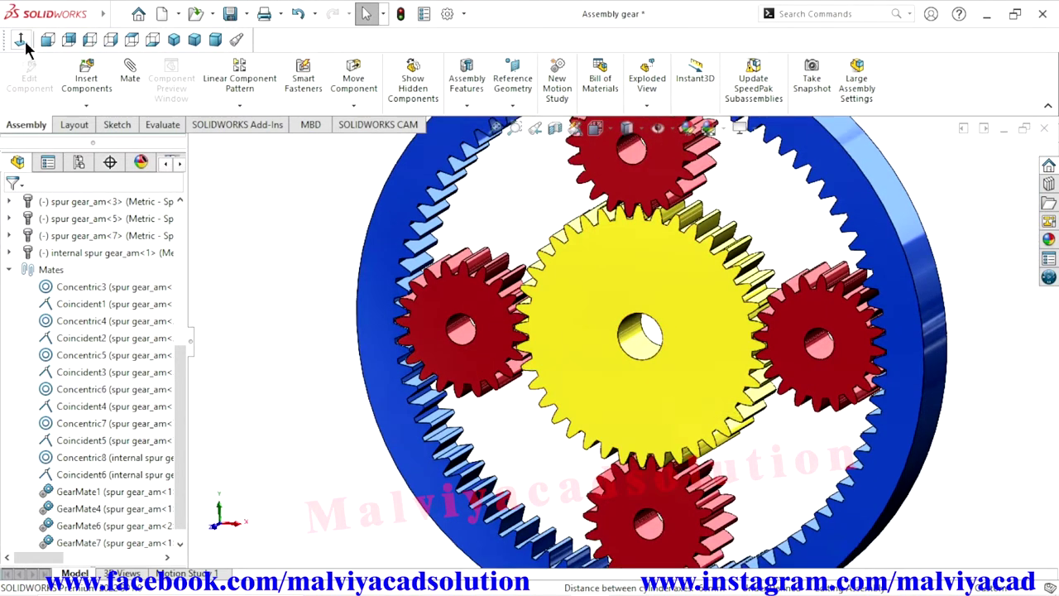
left_click(21, 40)
Spin the sun gear in Free Drag to confirm all four planets turn inside the ring.
left_click(353, 83)
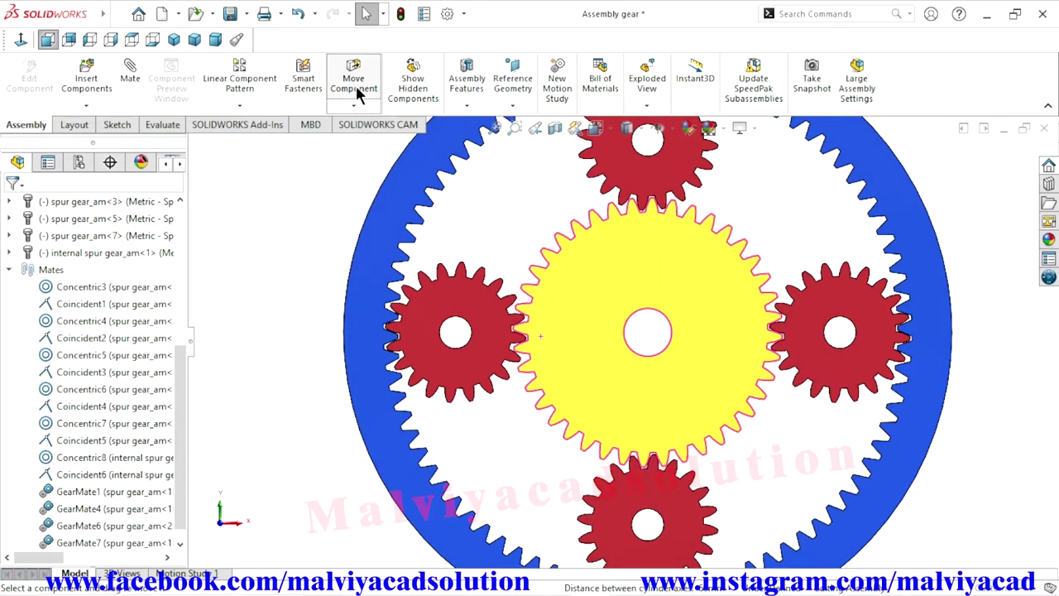
mouse_move(718, 266)
left_mouse_down()
mouse_move(715, 303)
mouse_move(694, 344)
mouse_move(618, 383)
left_mouse_up()
scroll(612, 386, "up", 1)
scroll(607, 389, "up", 3)
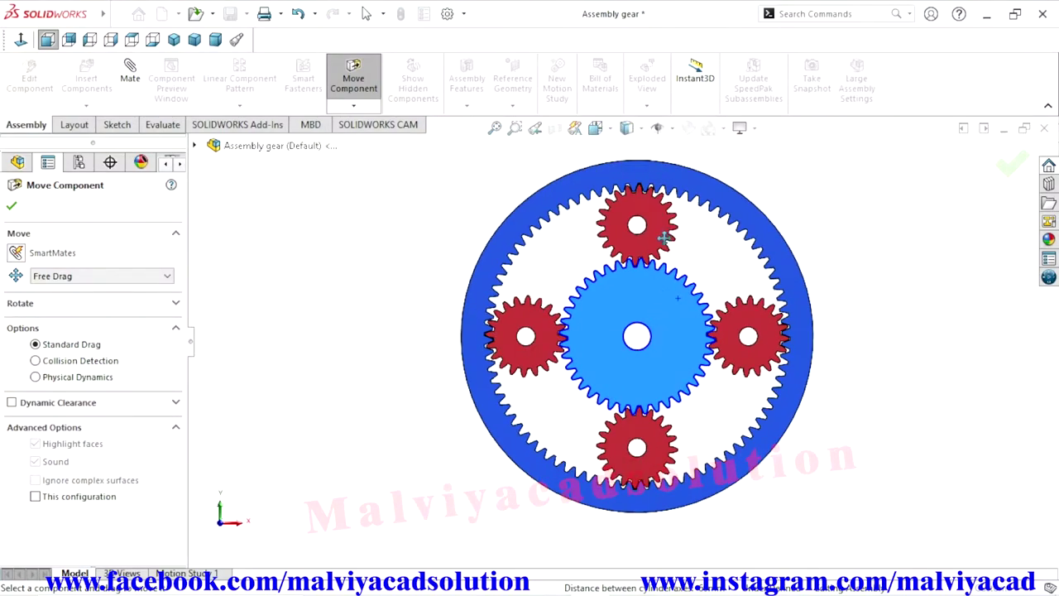
mouse_move(690, 312)
left_mouse_down()
mouse_move(678, 352)
mouse_move(653, 370)
mouse_move(615, 379)
mouse_move(583, 367)
left_mouse_up()
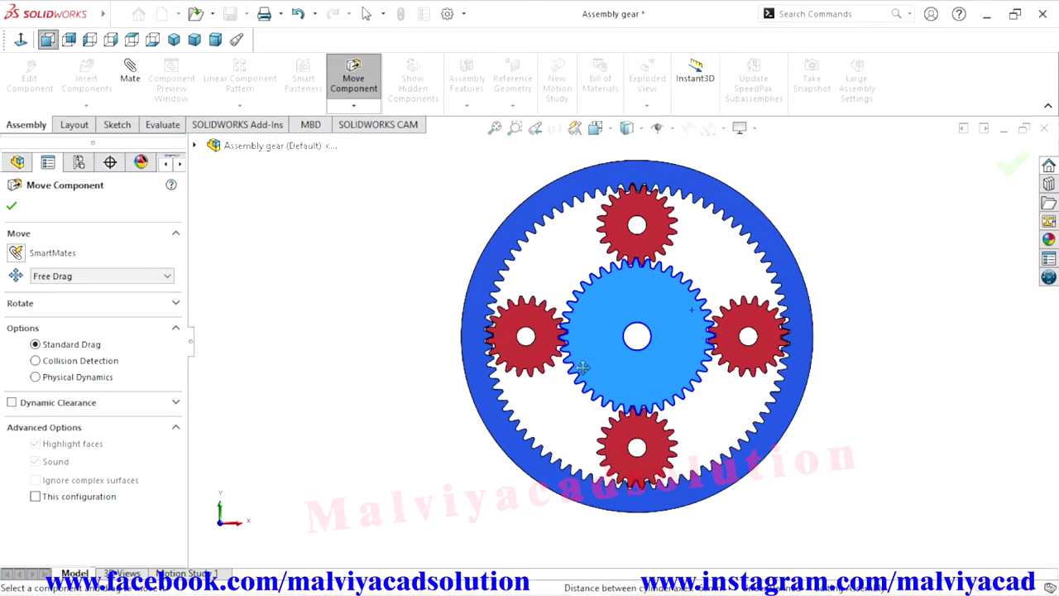
mouse_move(581, 319)
left_mouse_down()
mouse_move(623, 290)
mouse_move(672, 308)
mouse_move(688, 361)
left_mouse_up()
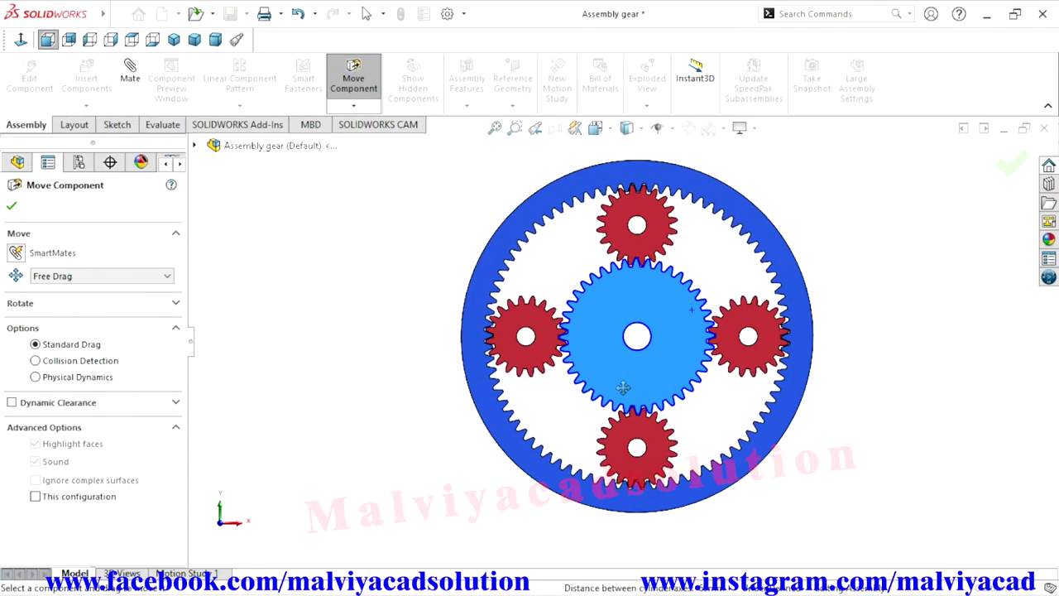
mouse_move(588, 311)
left_mouse_down()
mouse_move(602, 298)
mouse_move(658, 301)
mouse_move(679, 321)
mouse_move(686, 353)
left_mouse_up()
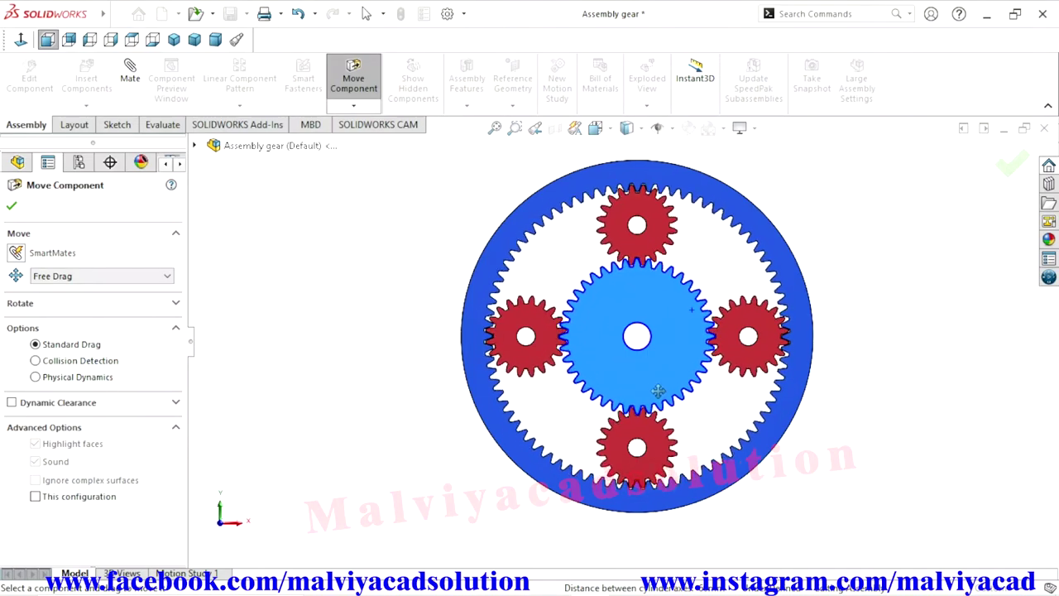
mouse_move(658, 391)
left_mouse_down()
mouse_move(695, 368)
mouse_move(704, 331)
mouse_move(691, 294)
mouse_move(661, 271)
mouse_move(709, 325)
mouse_move(685, 298)
mouse_move(696, 335)
mouse_move(564, 327)
mouse_move(569, 349)
mouse_move(621, 342)
left_mouse_up()
scroll(621, 342, "up", 3)
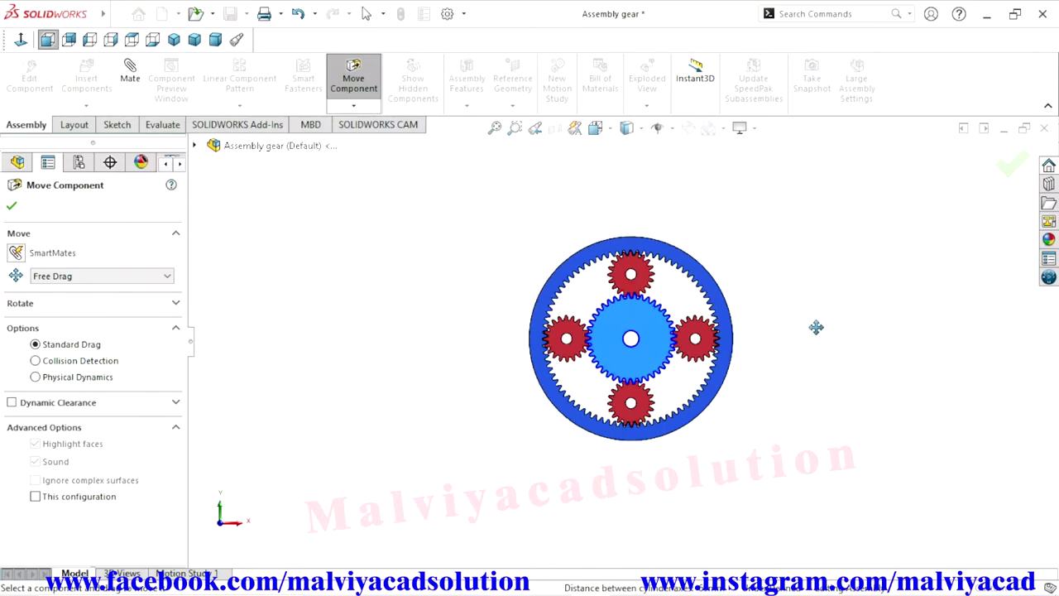
middle_click_drag(816, 328, 772, 361)
scroll(772, 361, "down", 3)
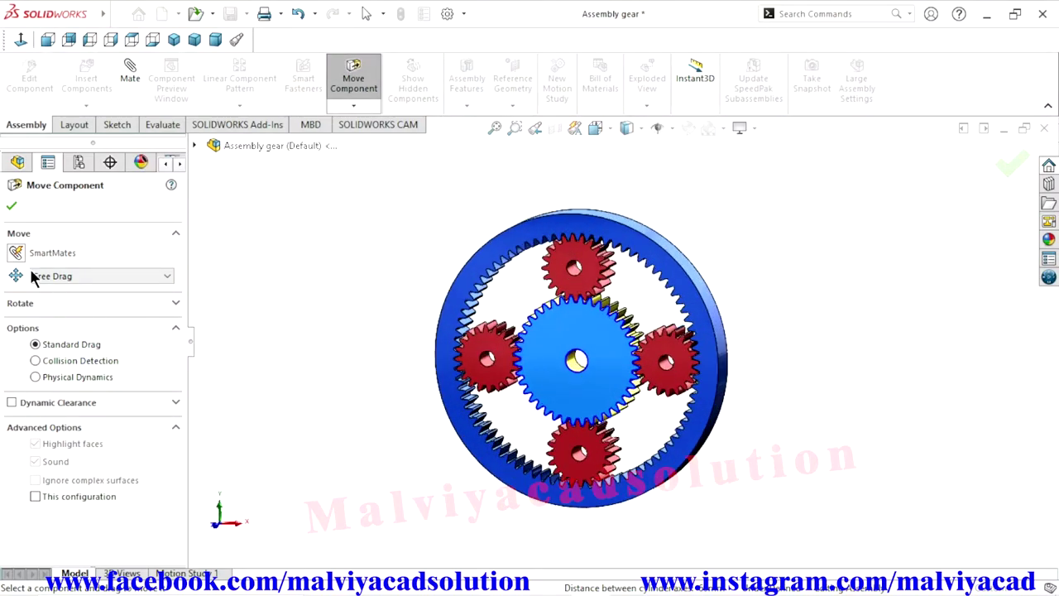
Close Move Component and compare the Isometric, Dimetric and Trimetric view orientations.
left_click(11, 206)
scroll(604, 381, "up", 3)
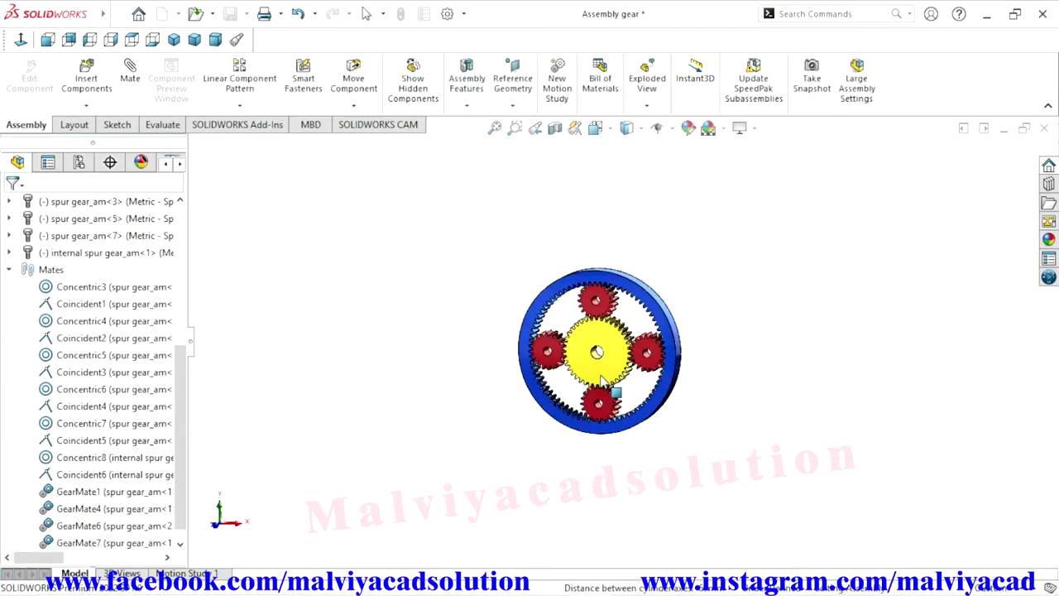
scroll(608, 372, "down", 3)
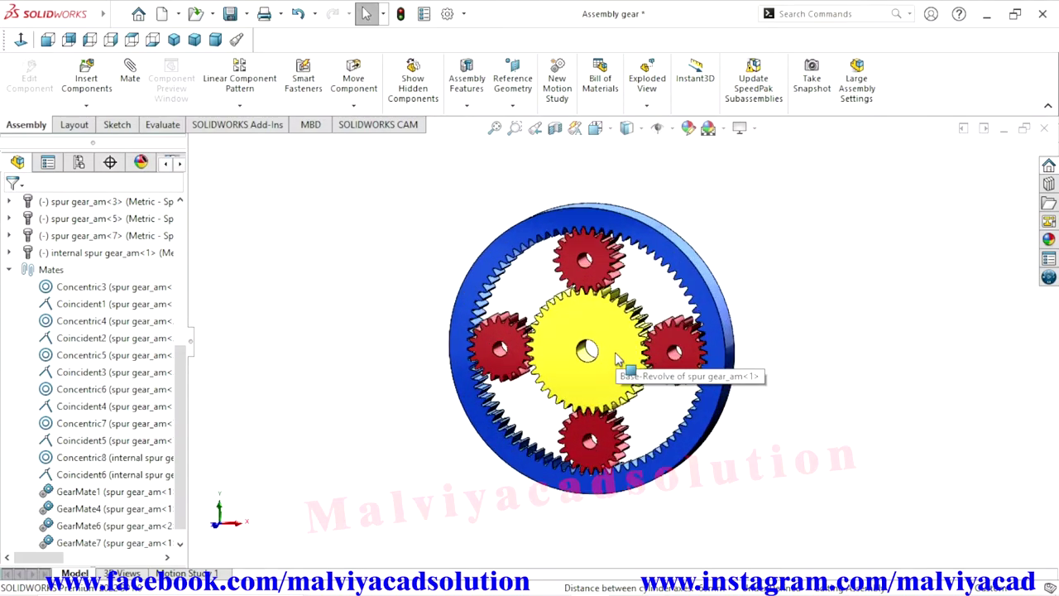
left_click(174, 40)
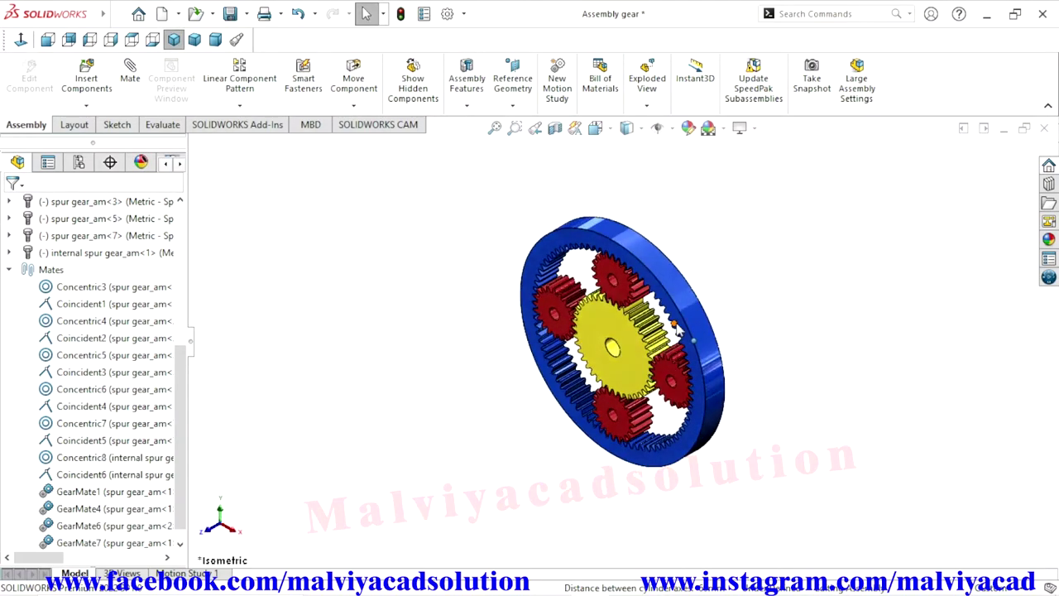
scroll(674, 364, "down", 3)
scroll(672, 389, "up", 2)
scroll(671, 389, "down", 1)
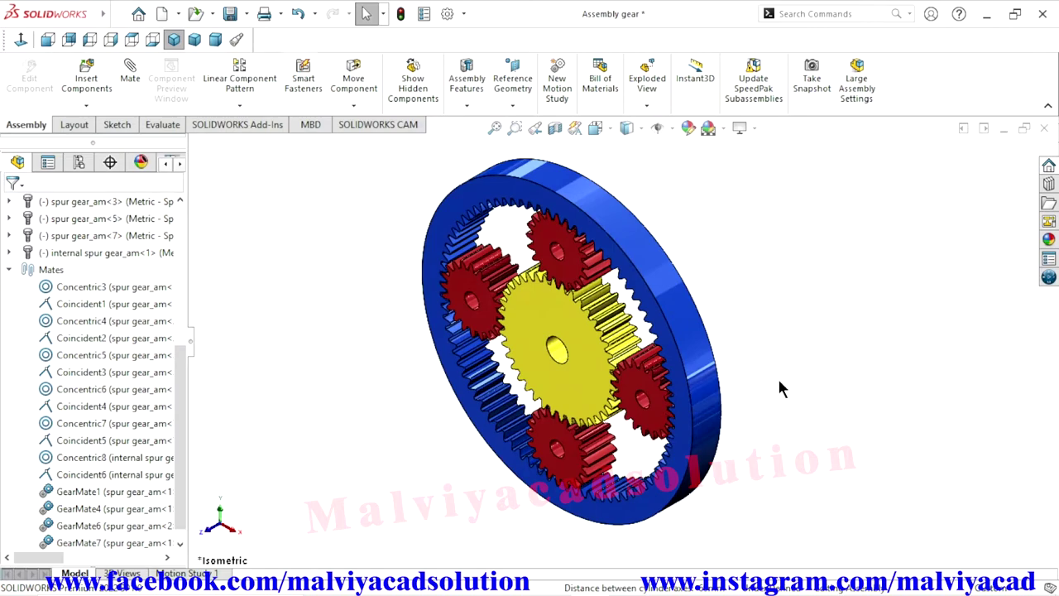
middle_click_drag(779, 381, 789, 350)
left_click(215, 40)
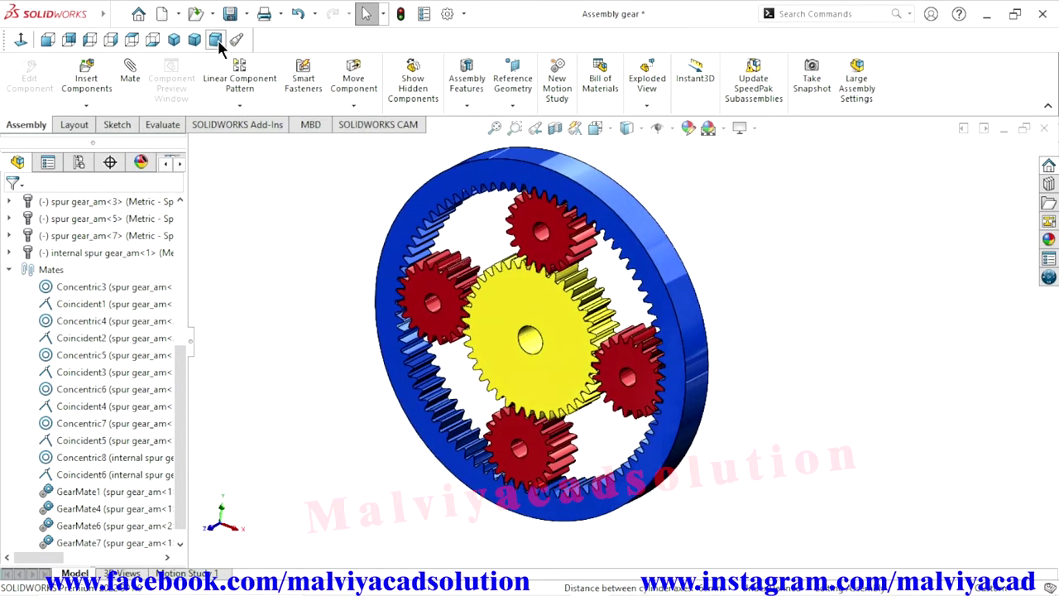
left_click(197, 39)
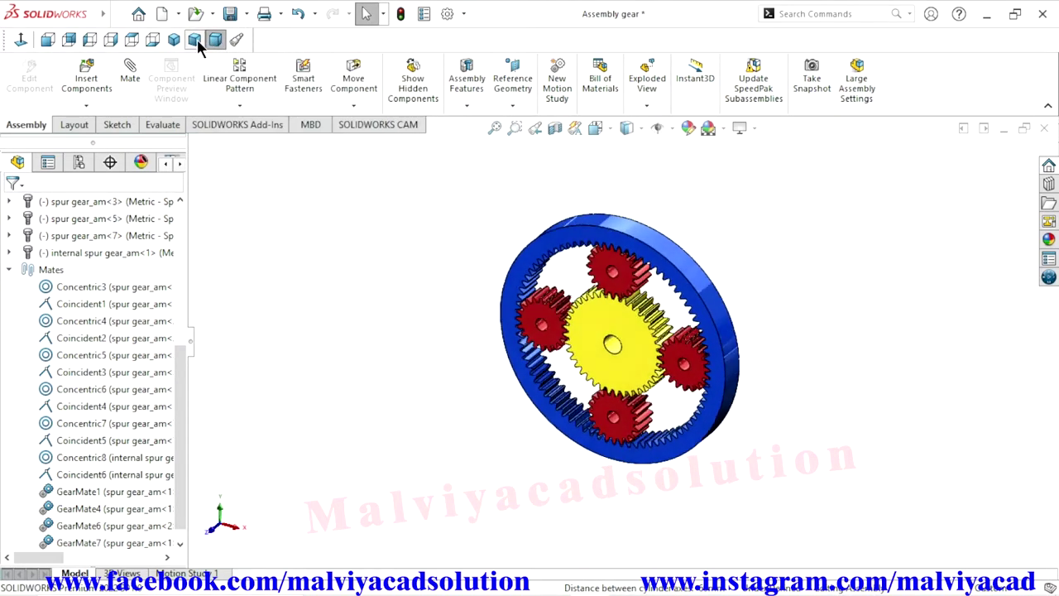
left_click(197, 39)
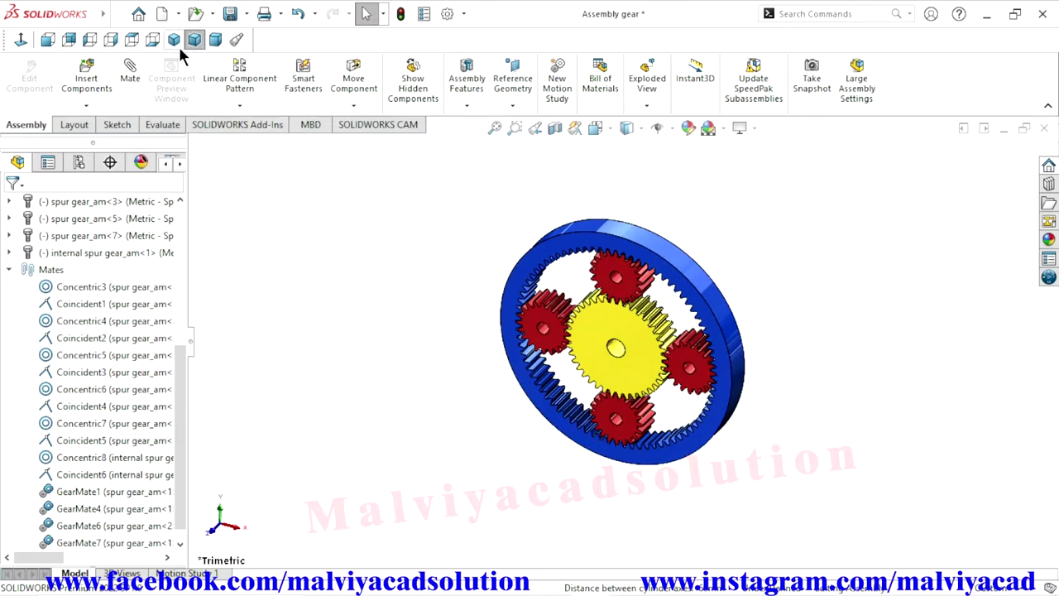
left_click(176, 41)
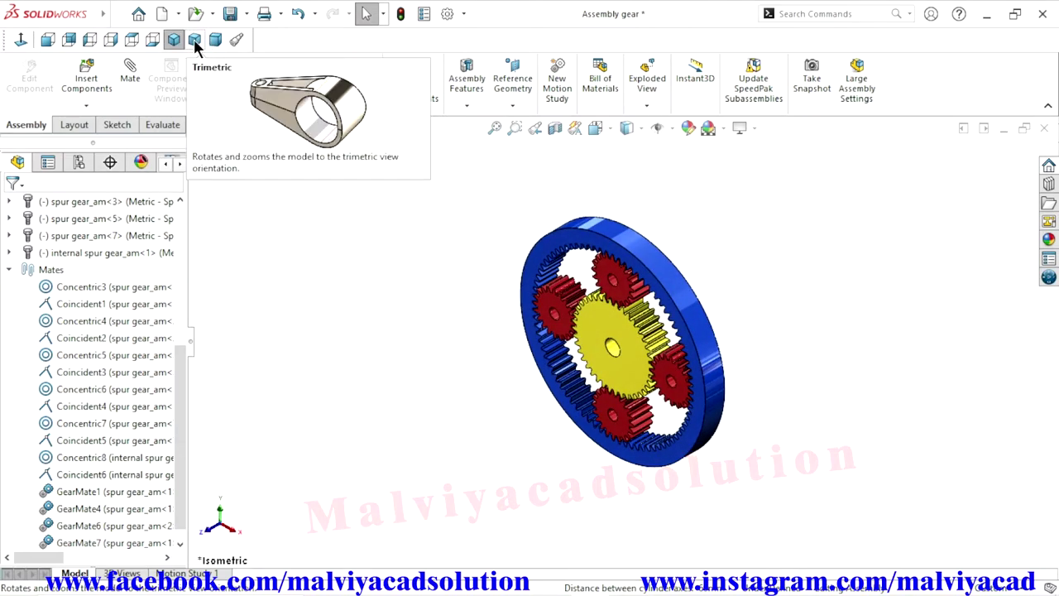
left_click(194, 39)
Orbit the gears to a near-front view and open the Motion Study 1 timeline.
middle_click_drag(665, 364, 668, 307)
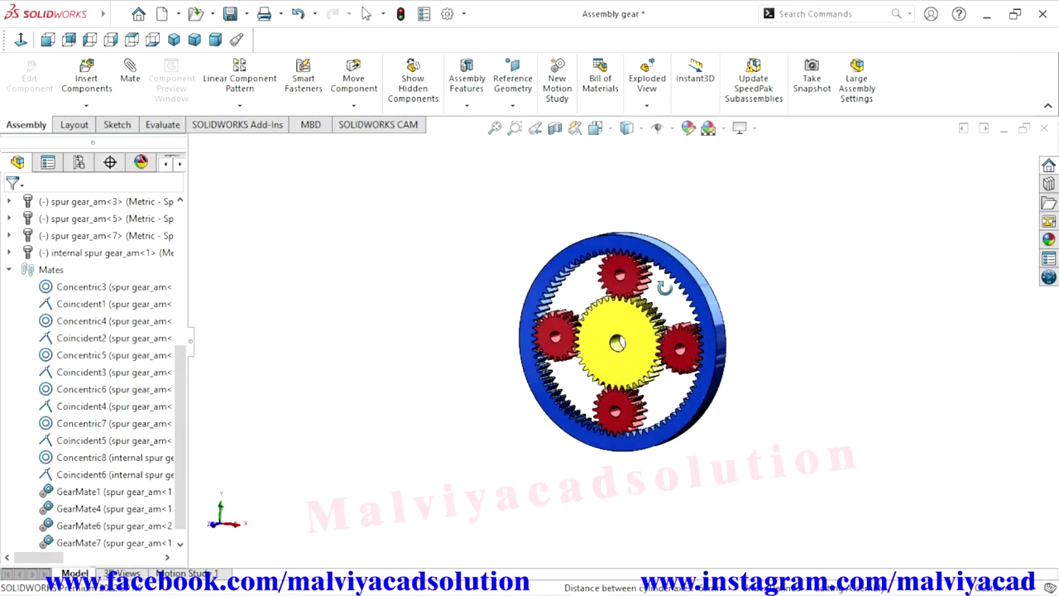
scroll(649, 343, "down", 2)
mouse_move(648, 306)
middle_mouse_down()
mouse_move(649, 343)
mouse_move(687, 358)
middle_mouse_up()
scroll(649, 341, "down", 1)
scroll(609, 359, "up", 1)
scroll(654, 364, "up", 1)
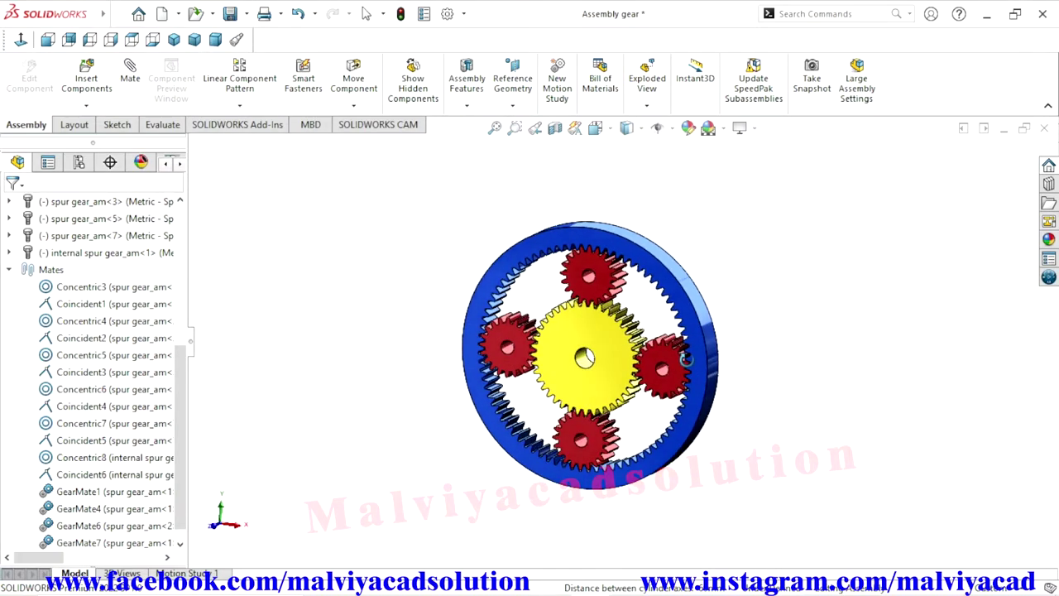
scroll(654, 377, "down", 1)
scroll(577, 343, "down", 1)
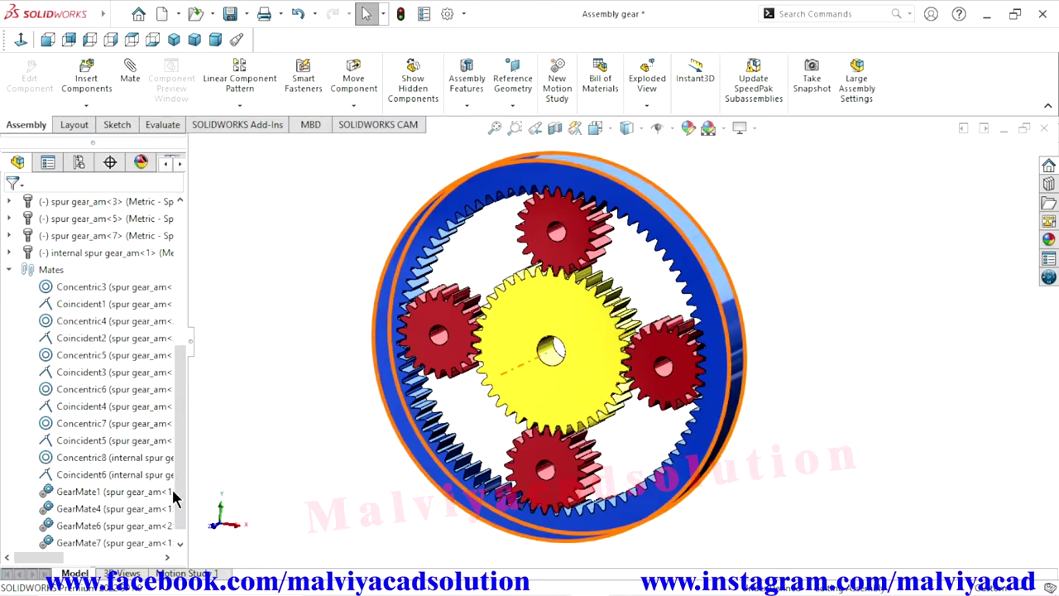
left_click(186, 573)
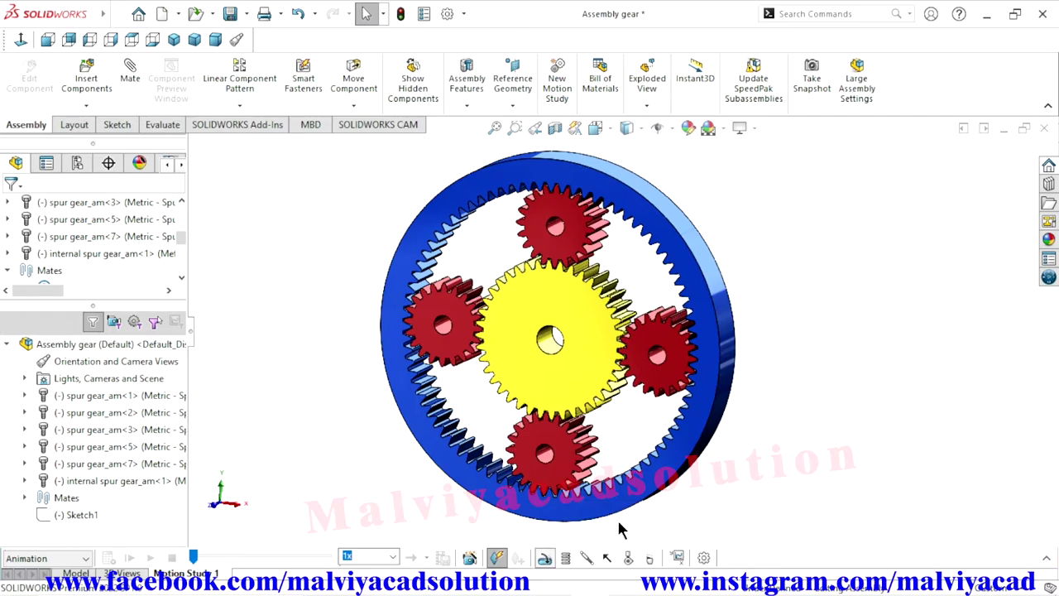
Add RotaryMotor1 at a constant 30 RPM on the sun gear face and extend the study end to 12 seconds.
left_click(1046, 562)
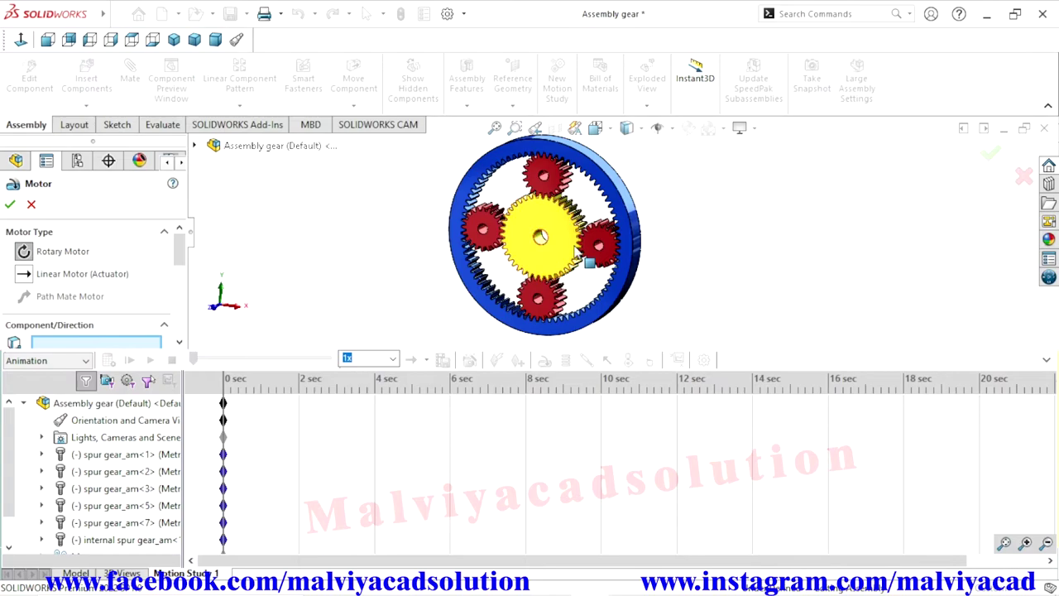
scroll(577, 254, "down", 3)
scroll(558, 274, "down", 2)
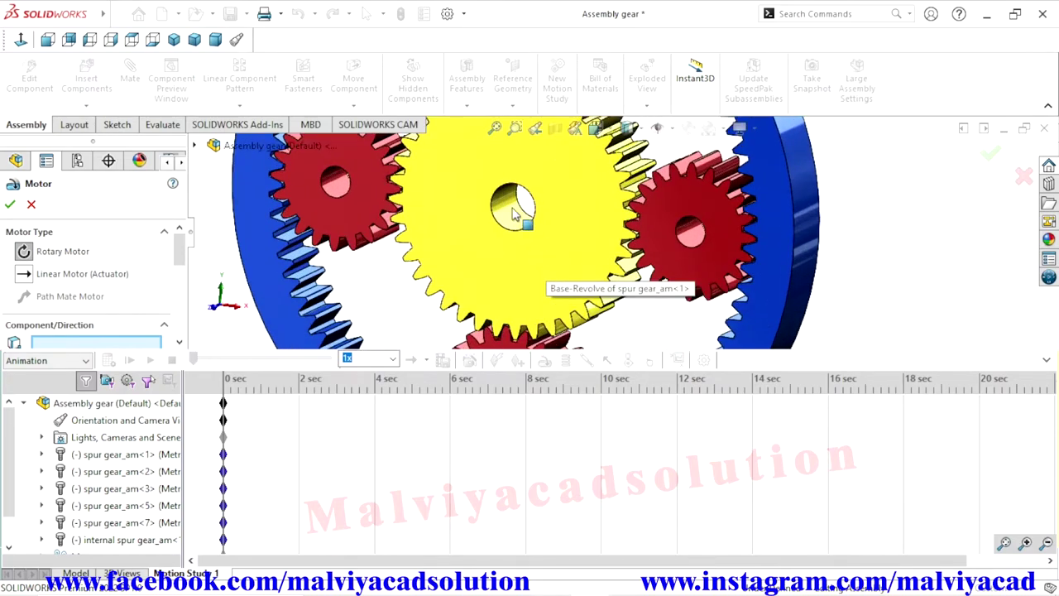
left_click(539, 279)
scroll(622, 296, "up", 3)
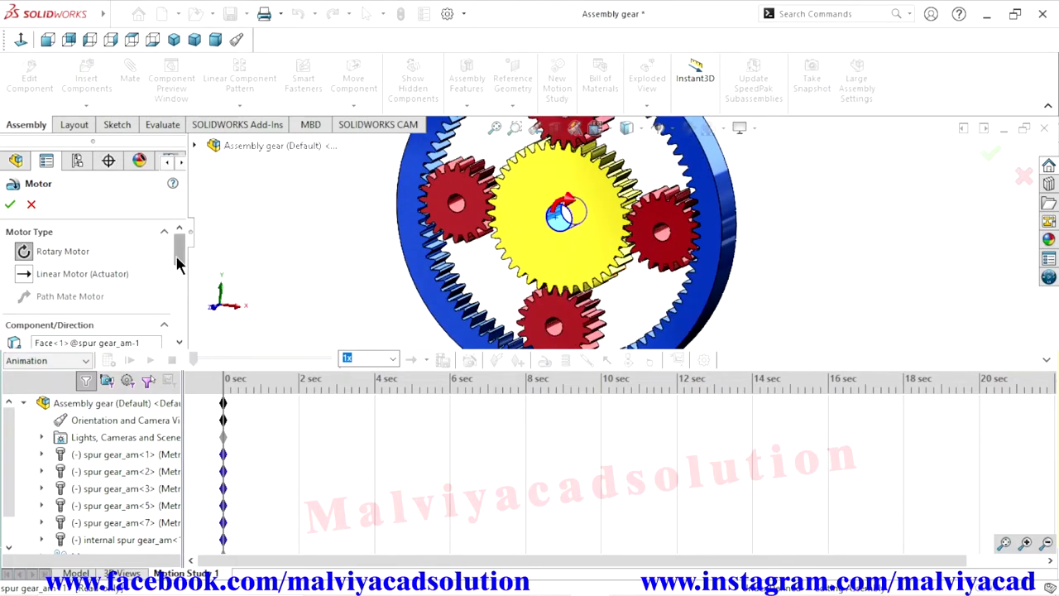
left_click_drag(177, 261, 177, 297)
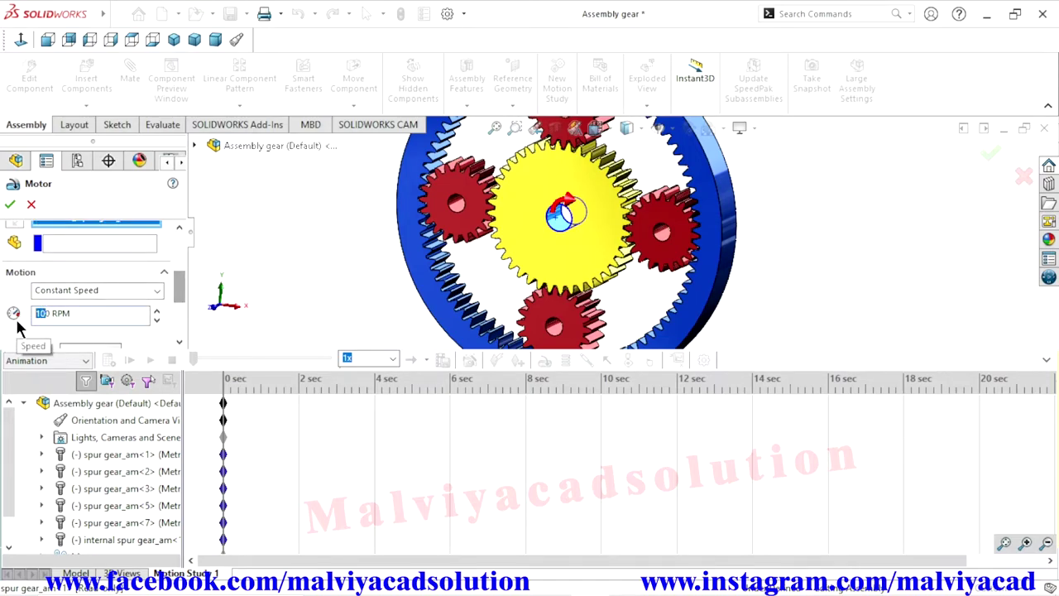
type("30")
left_click(10, 203)
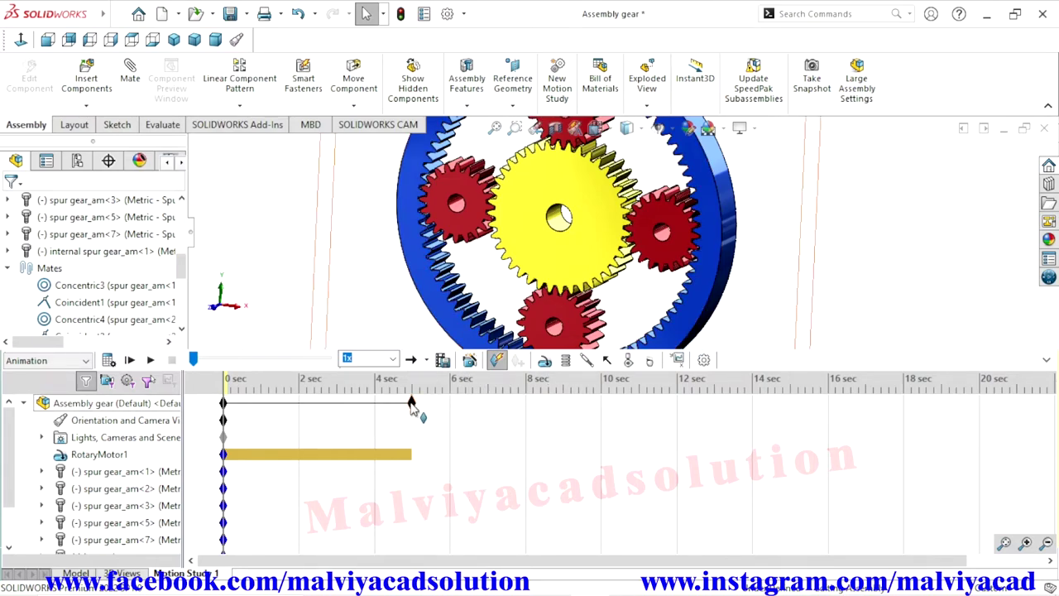
left_click_drag(412, 405, 677, 420)
scroll(653, 225, "up", 3)
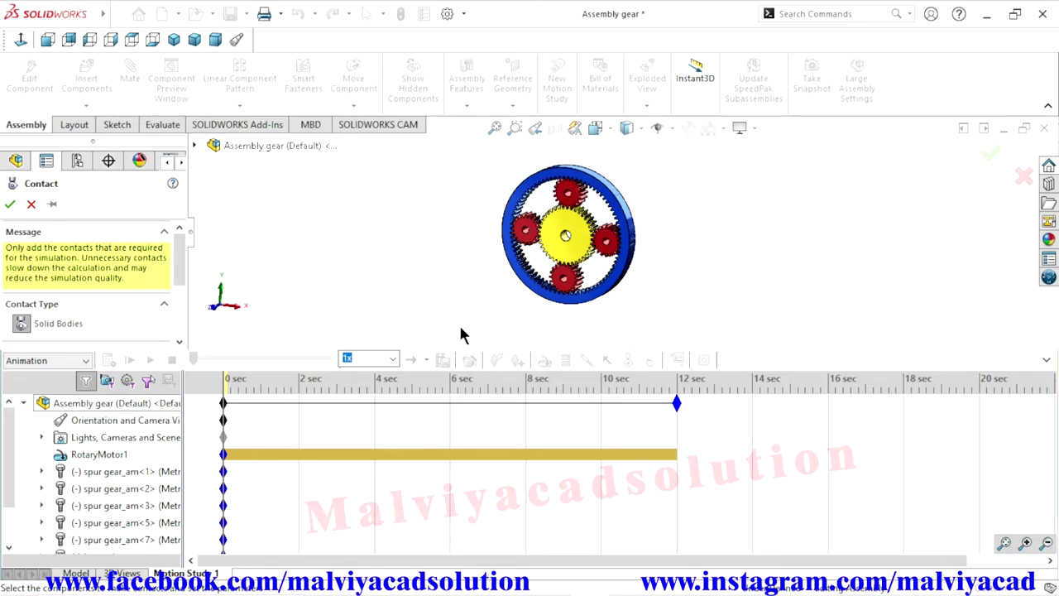
Add Solid Body Contact1 across all gears, switch the study to Basic Motion, and run Calculate.
key("ctrl+a")
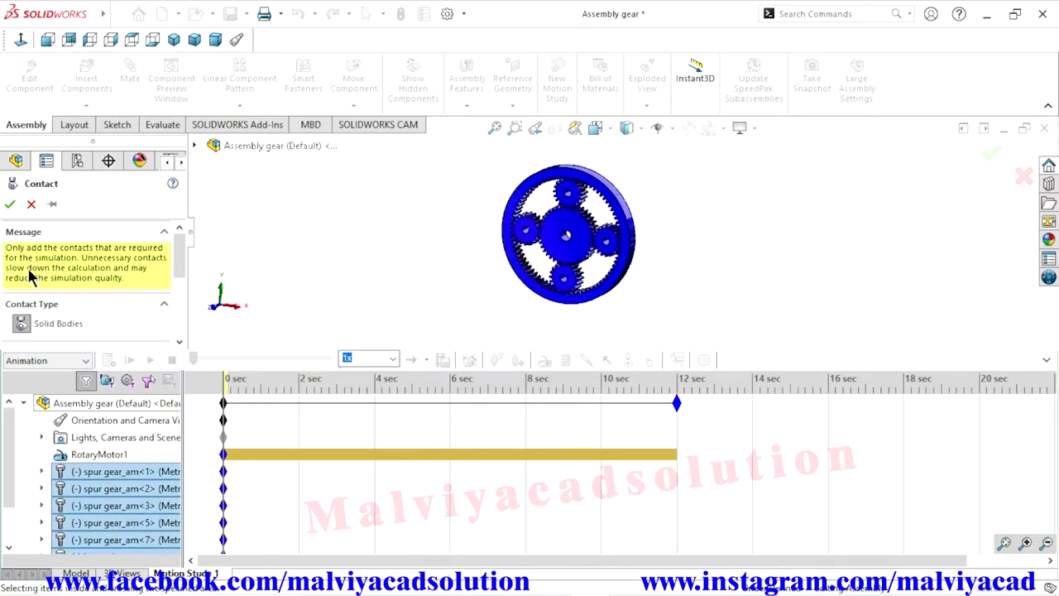
left_click(10, 206)
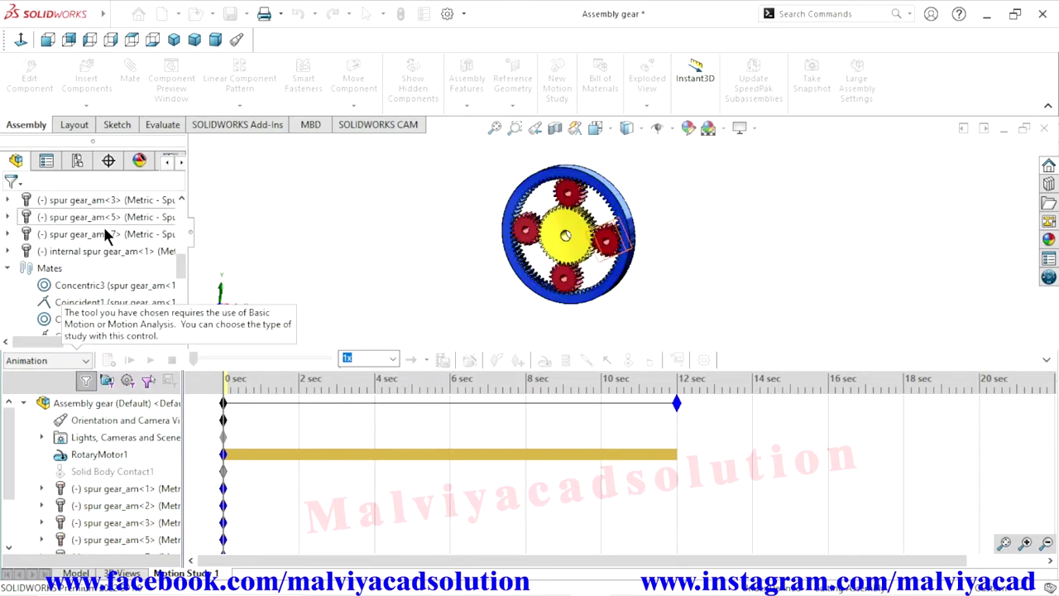
left_click(85, 361)
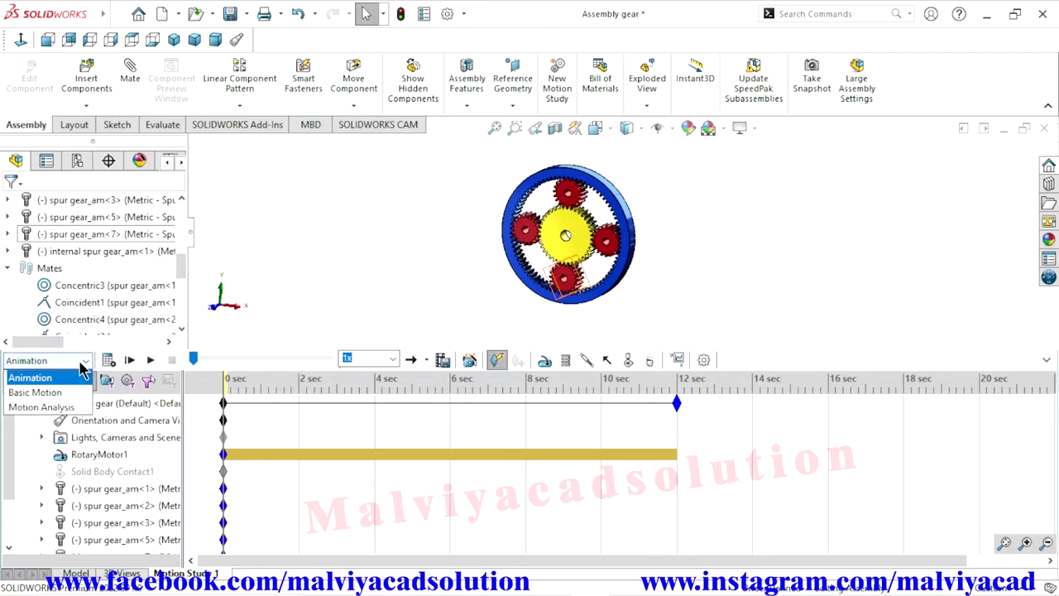
left_click(35, 392)
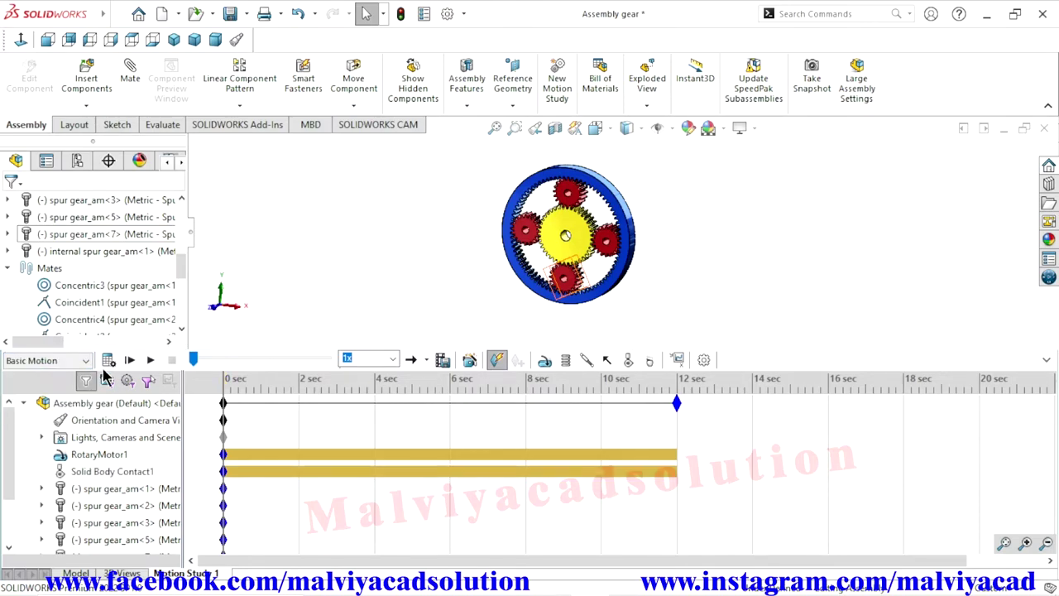
left_click(109, 363)
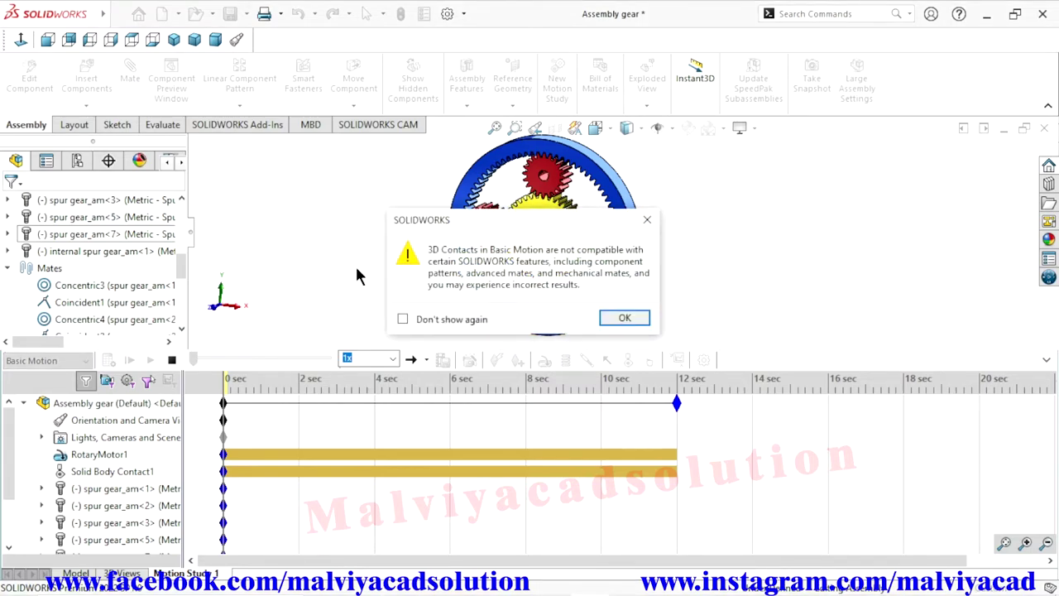
Accept the 3D contacts warning, play the 12-second calculated result, and collapse the MotionManager timeline.
left_click(622, 318)
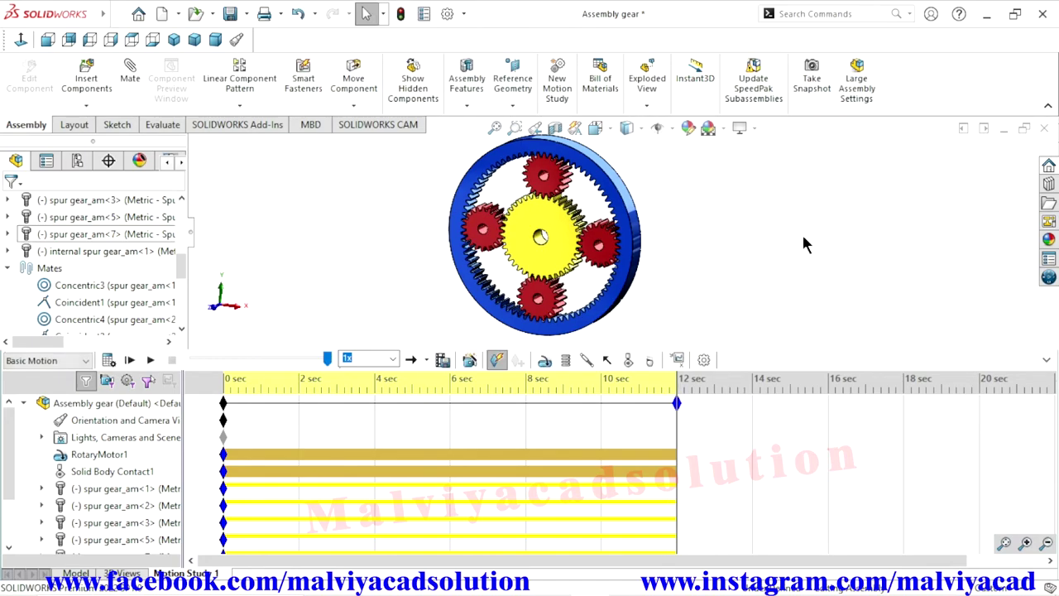
left_click(152, 359)
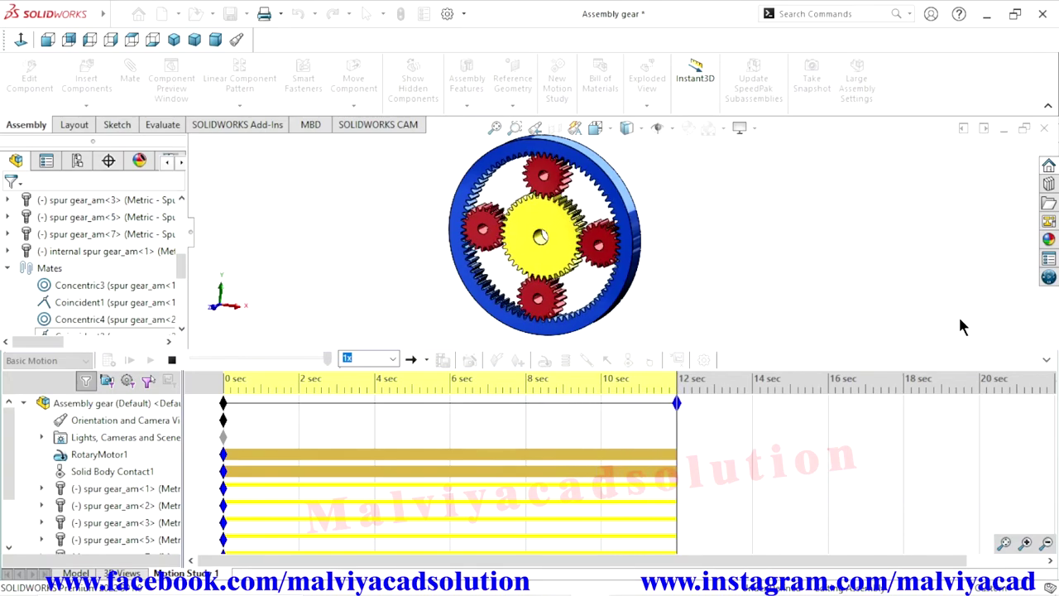
left_click(1046, 360)
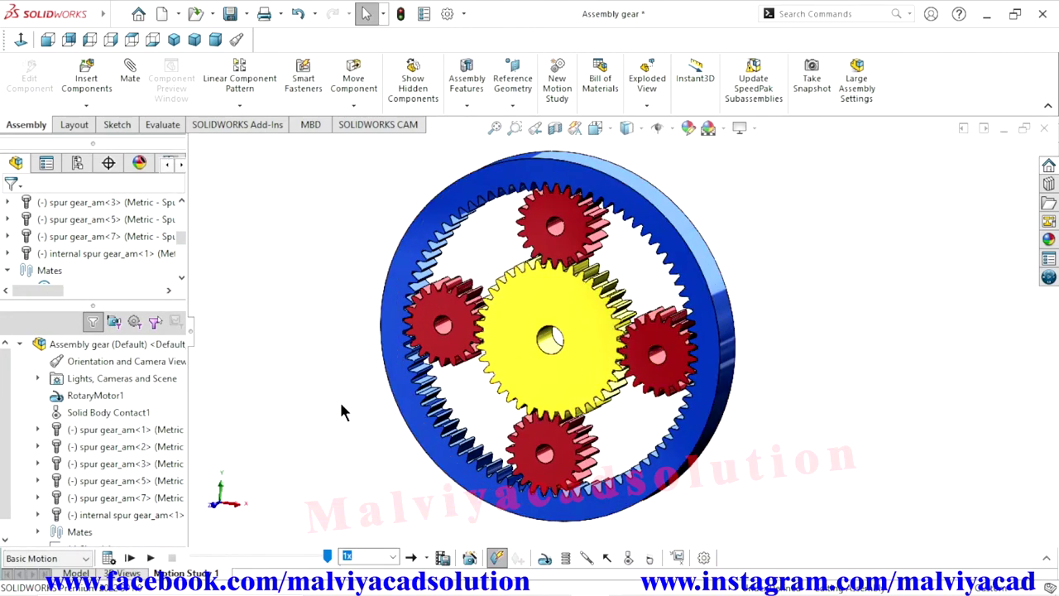
Replay the animation twice and switch to the Front view to watch the planets orbit the sun.
left_click(150, 557)
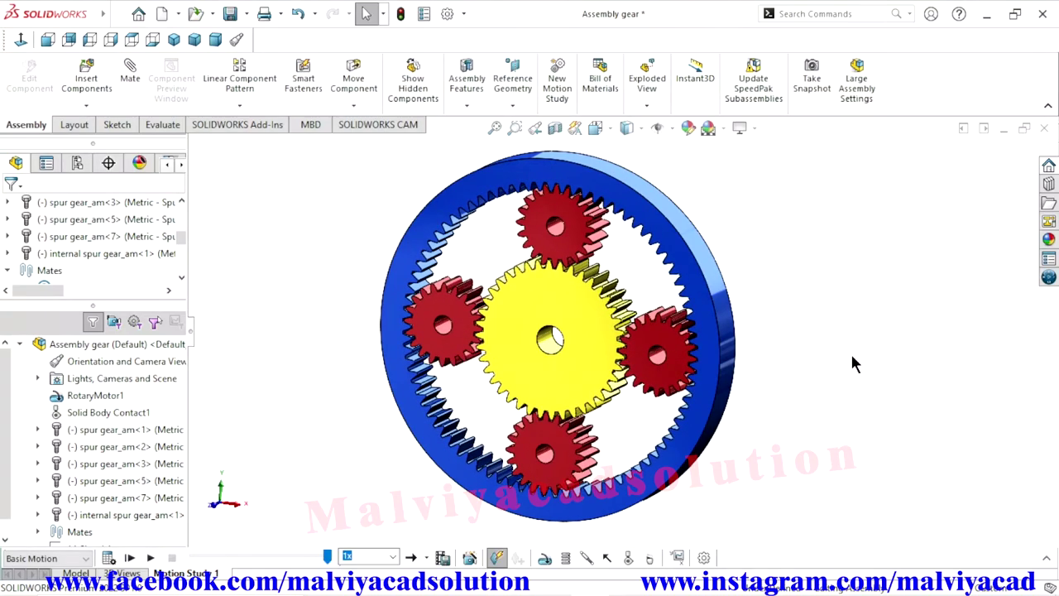
left_click(150, 556)
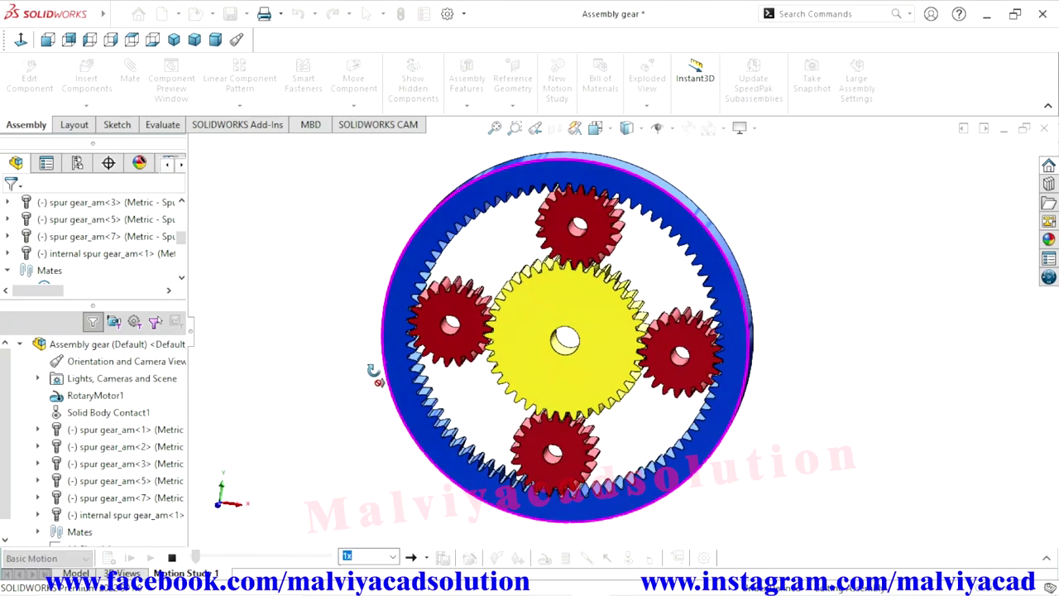
left_click(47, 40)
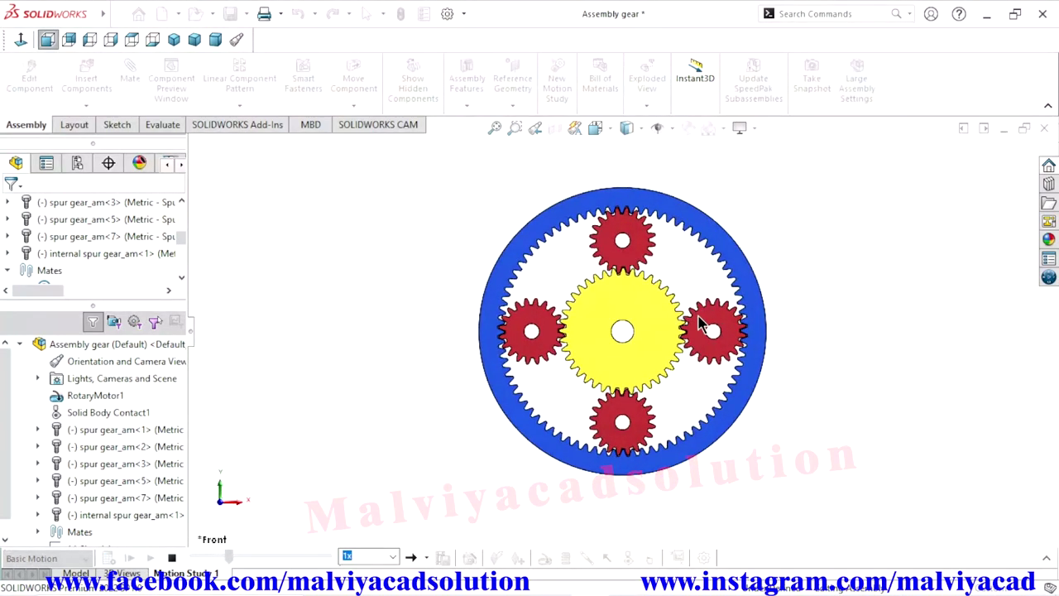